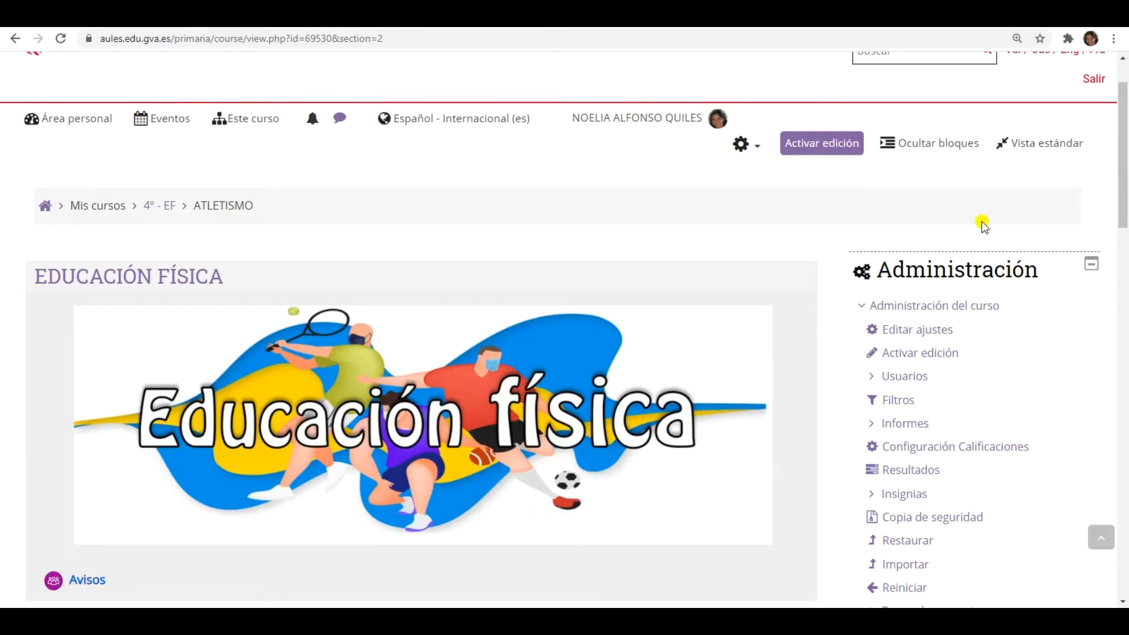
# Locate Test de Atletismo in the ATLETISMO section and turn on editing for the course.
pyautogui.scroll(-4, 769, 369)
pyautogui.scroll(-10, 769, 369)
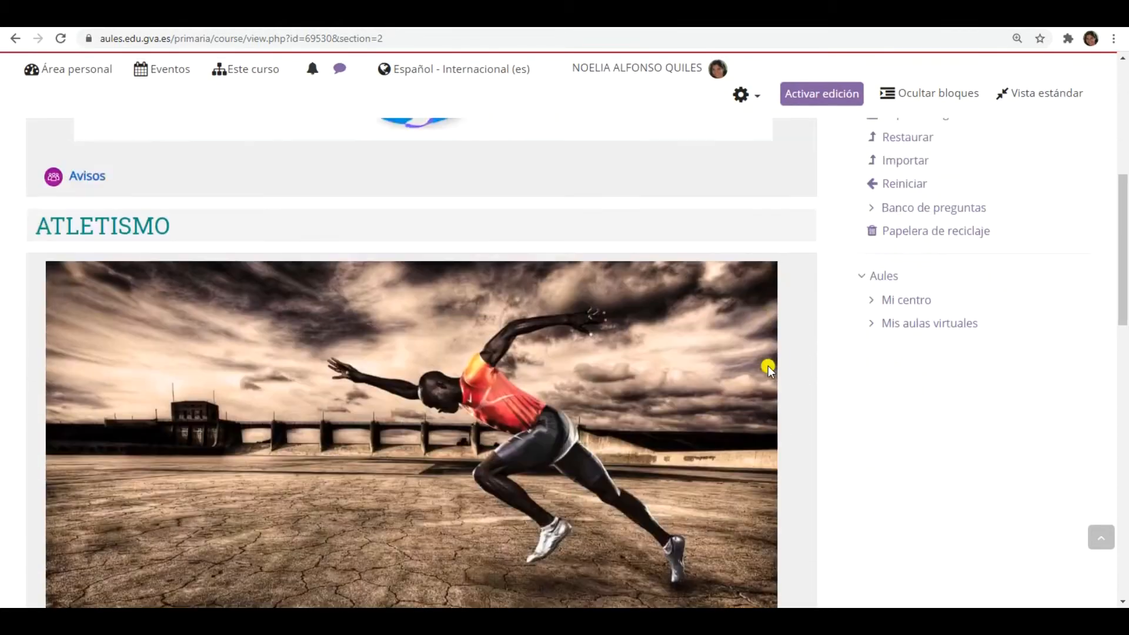
pyautogui.scroll(-5, 768, 366)
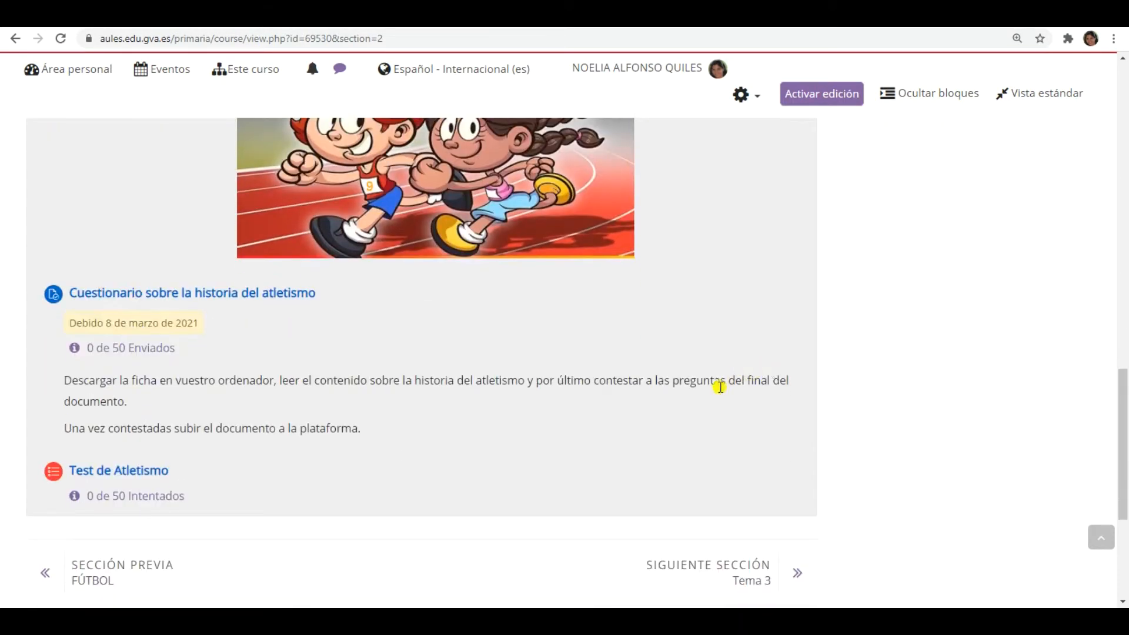
pyautogui.moveTo(18, 479); pyautogui.dragTo(88, 519)
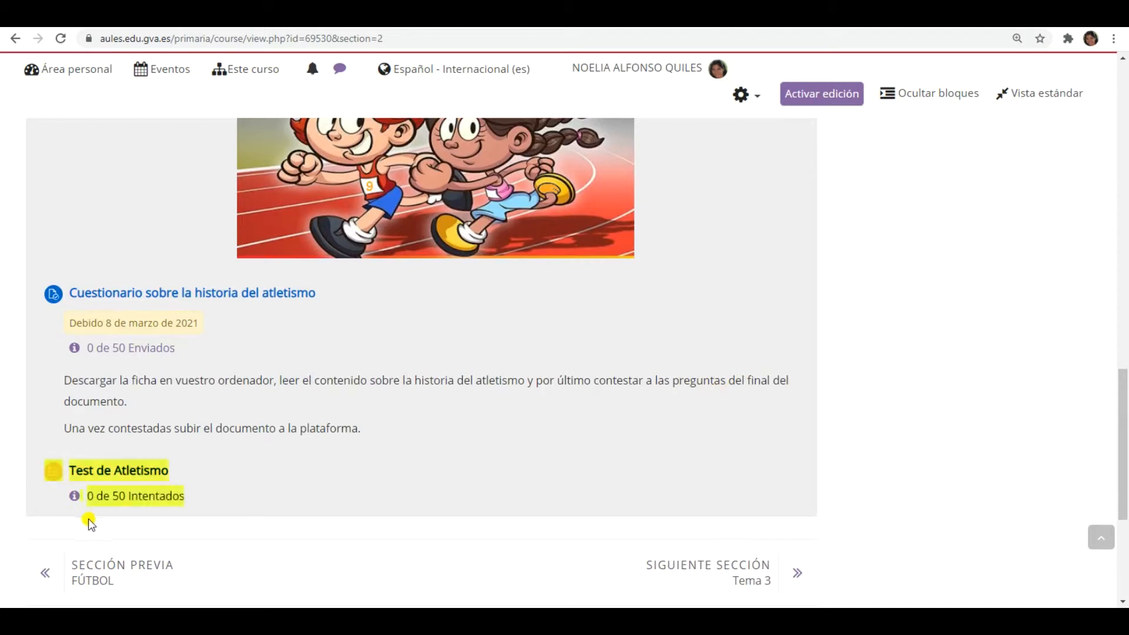
pyautogui.click(101, 502)
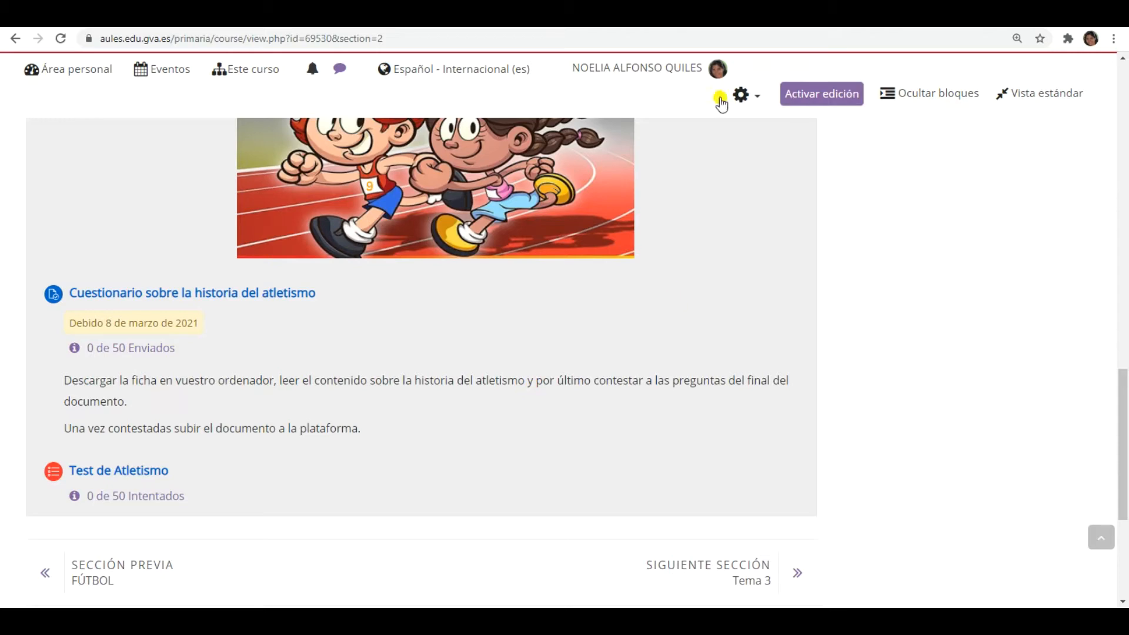
pyautogui.click(809, 99)
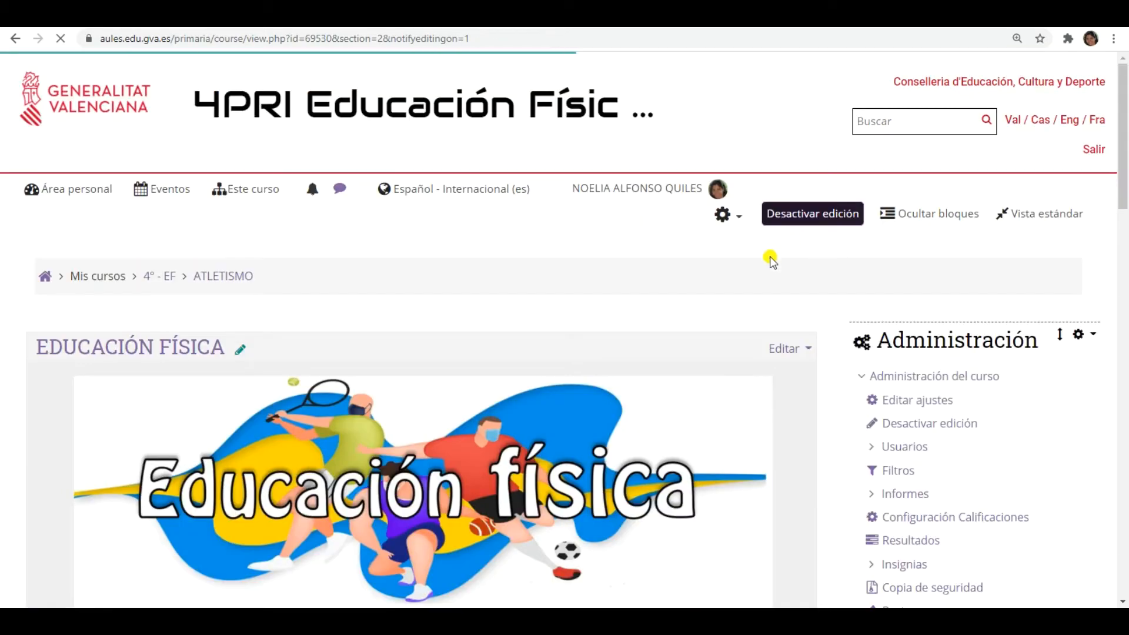
# Open the Test de Atletismo quiz from the ATLETISMO section and start editing its questions.
pyautogui.scroll(-15, 782, 347)
pyautogui.scroll(-5, 789, 344)
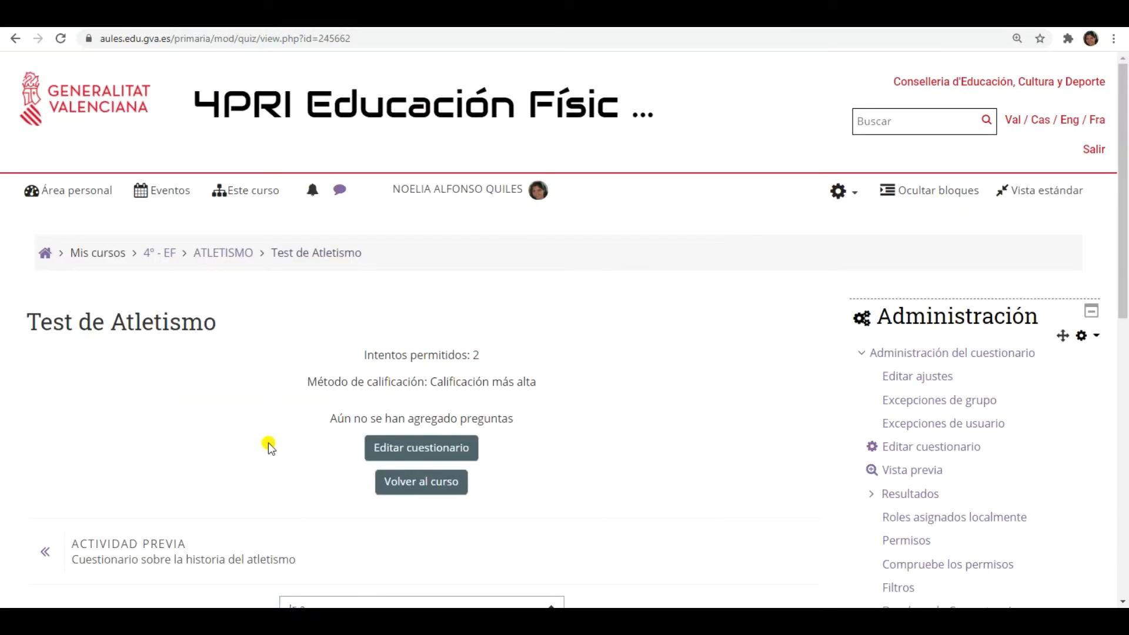
pyautogui.moveTo(310, 419); pyautogui.dragTo(529, 413)
pyautogui.click(418, 455)
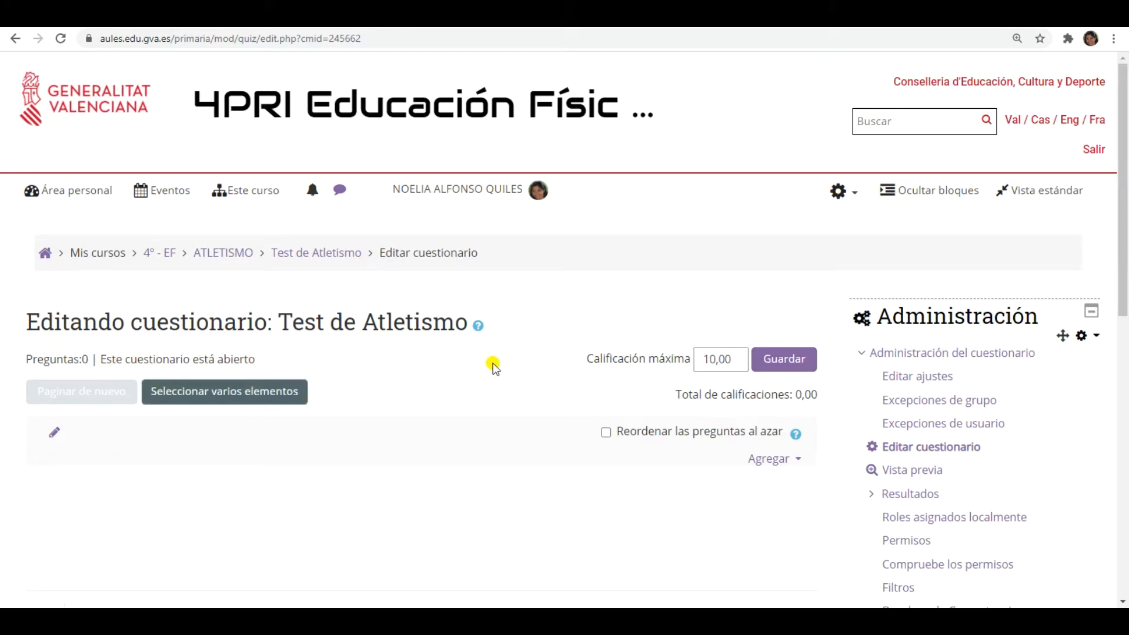
# Enable random reordering of the questions in Test de Atletismo.
pyautogui.scroll(-1, 493, 363)
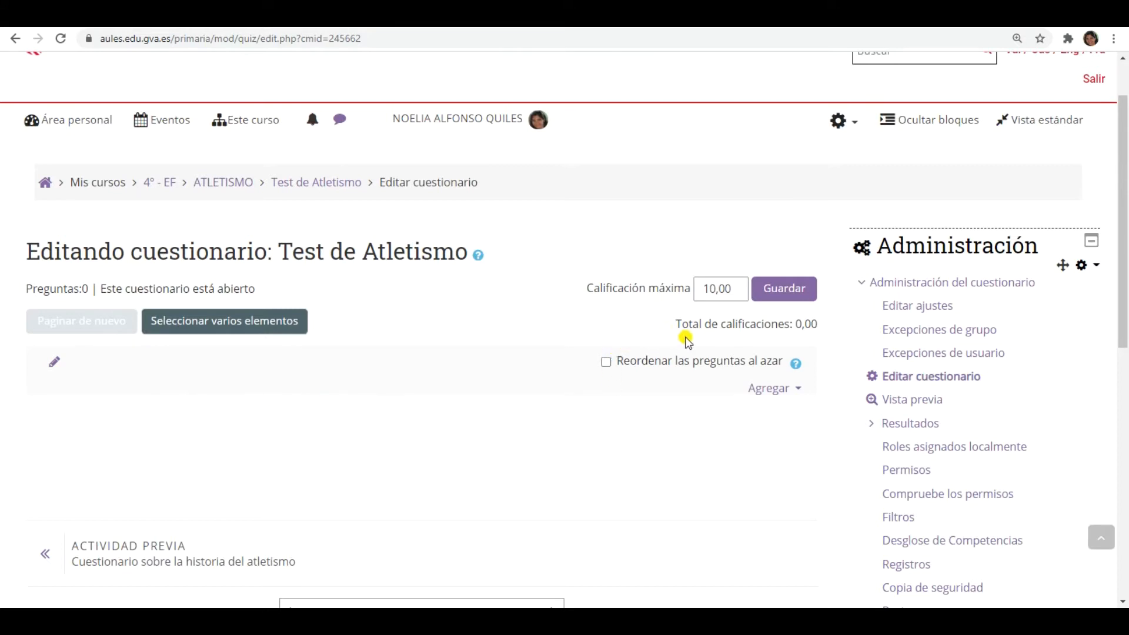
pyautogui.click(606, 361)
pyautogui.click(604, 361)
# Start adding a new question to the quiz and look through the available question types.
pyautogui.click(782, 398)
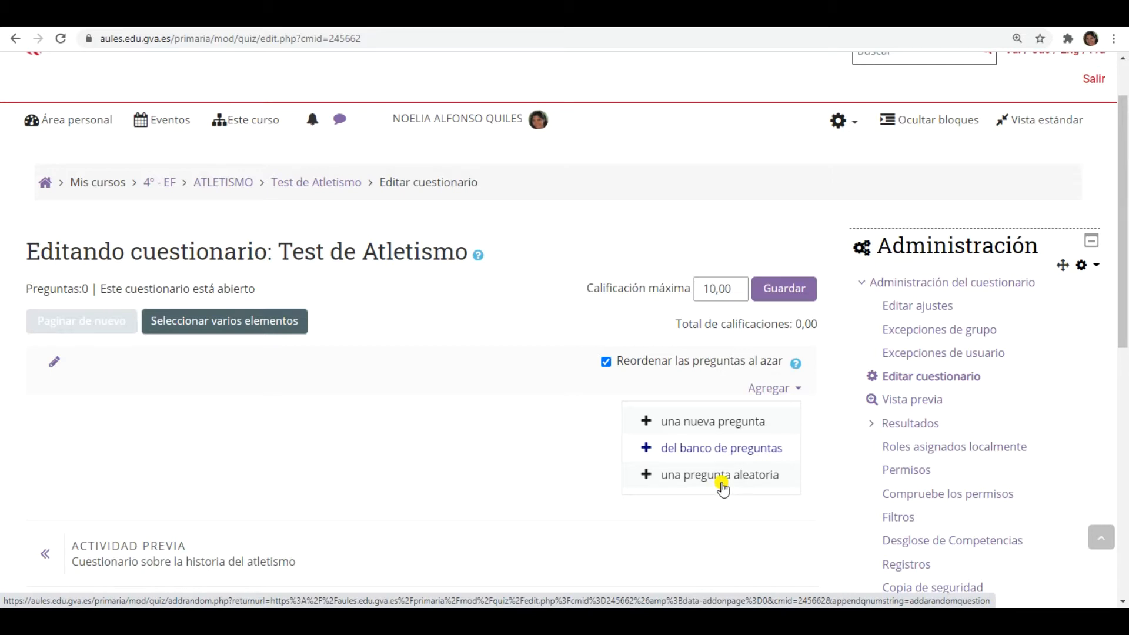
pyautogui.click(705, 422)
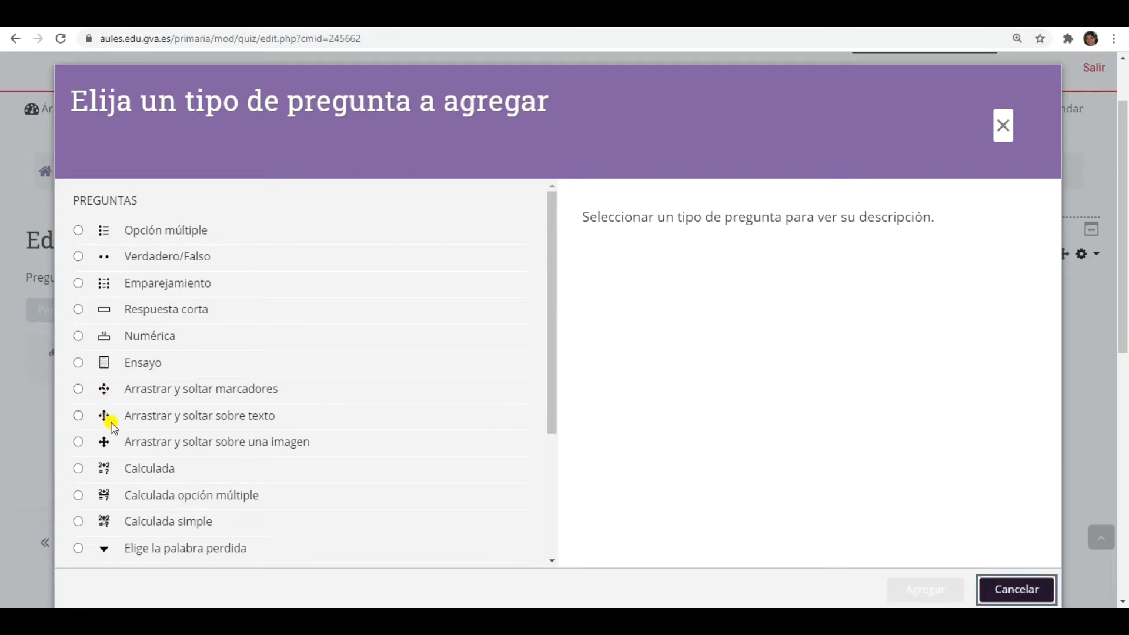
pyautogui.scroll(-3, 105, 429)
pyautogui.scroll(1, 116, 428)
pyautogui.scroll(3, 116, 428)
# Read the descriptions of the Opción múltiple and Verdadero/Falso question types.
pyautogui.click(79, 232)
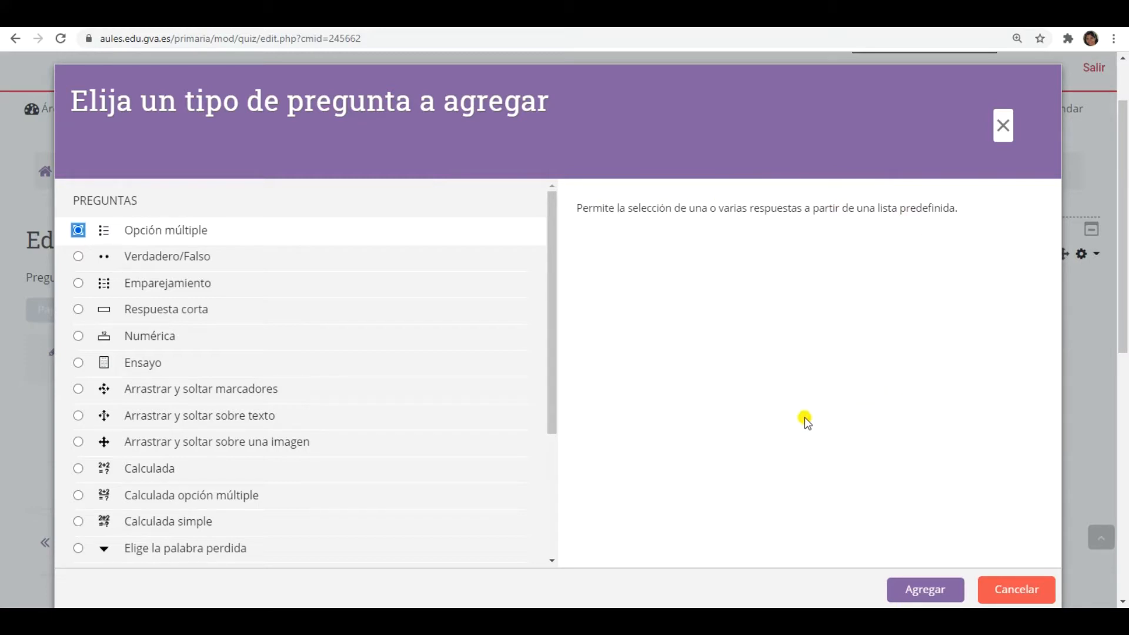
pyautogui.click(575, 209)
pyautogui.moveTo(680, 203); pyautogui.dragTo(885, 199)
pyautogui.moveTo(958, 207); pyautogui.dragTo(958, 207)
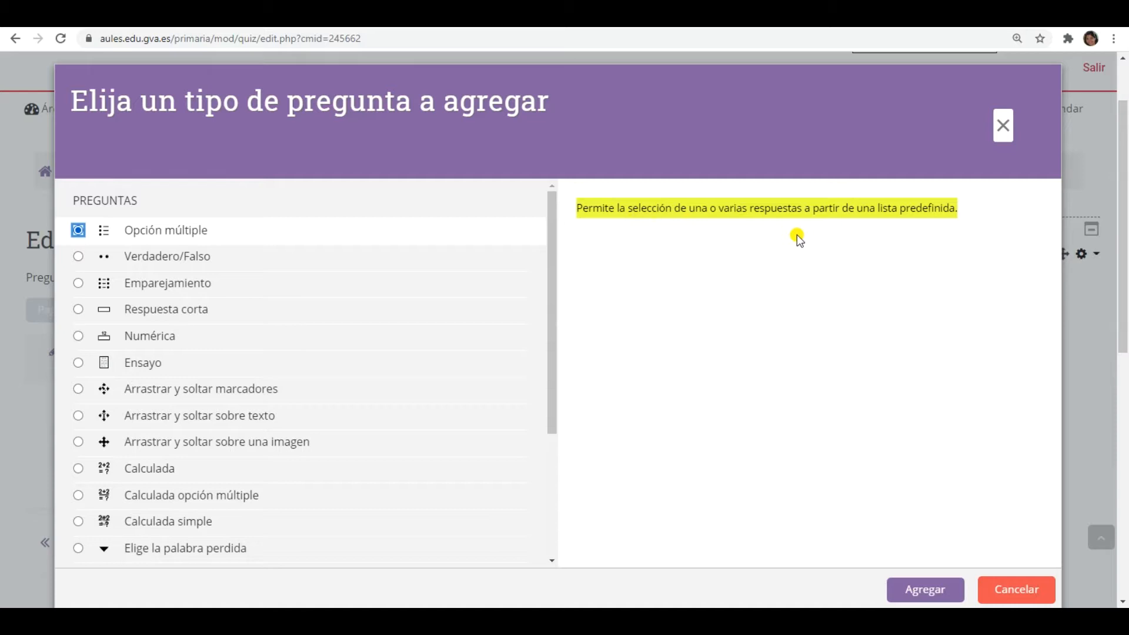
pyautogui.click(78, 256)
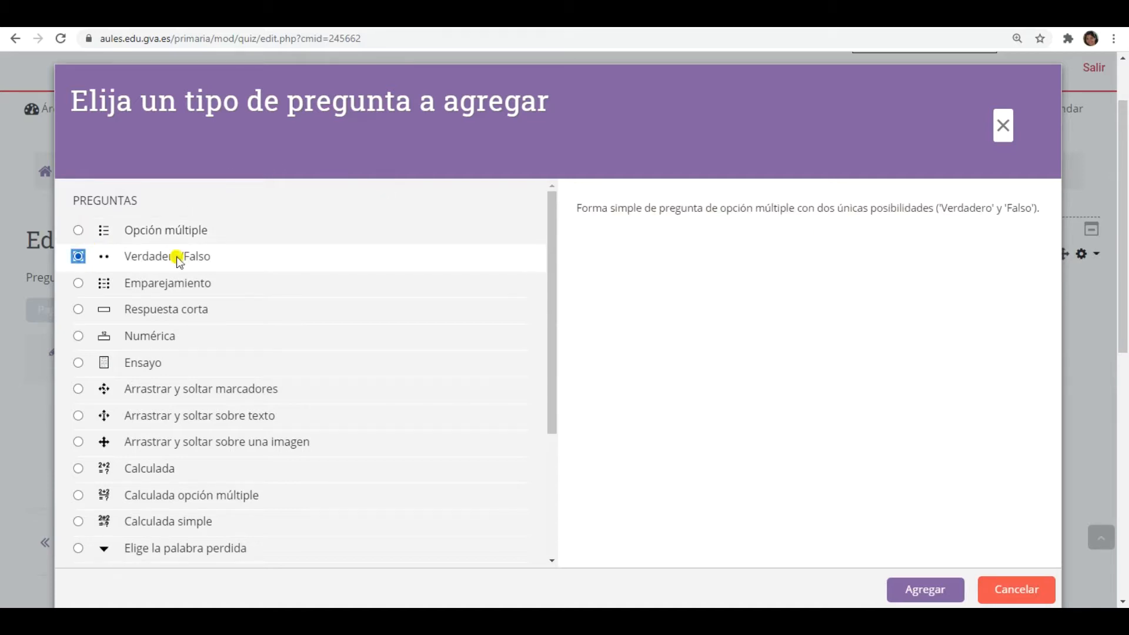
pyautogui.moveTo(576, 208); pyautogui.dragTo(1045, 200)
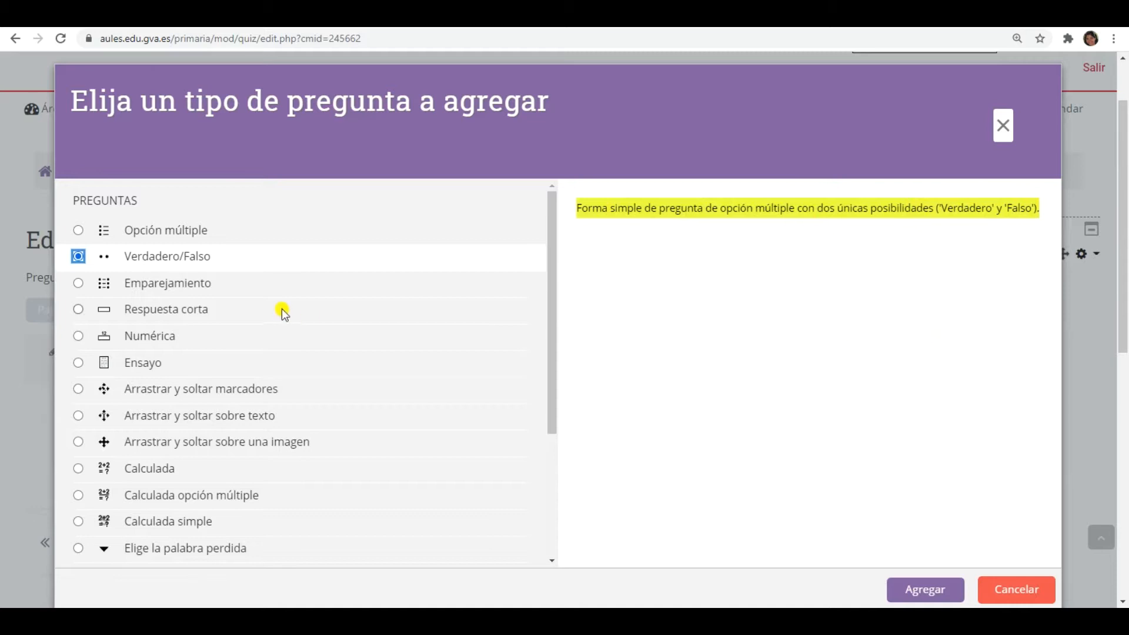
# Read the descriptions of the Emparejamiento and Respuesta corta question types.
pyautogui.click(77, 284)
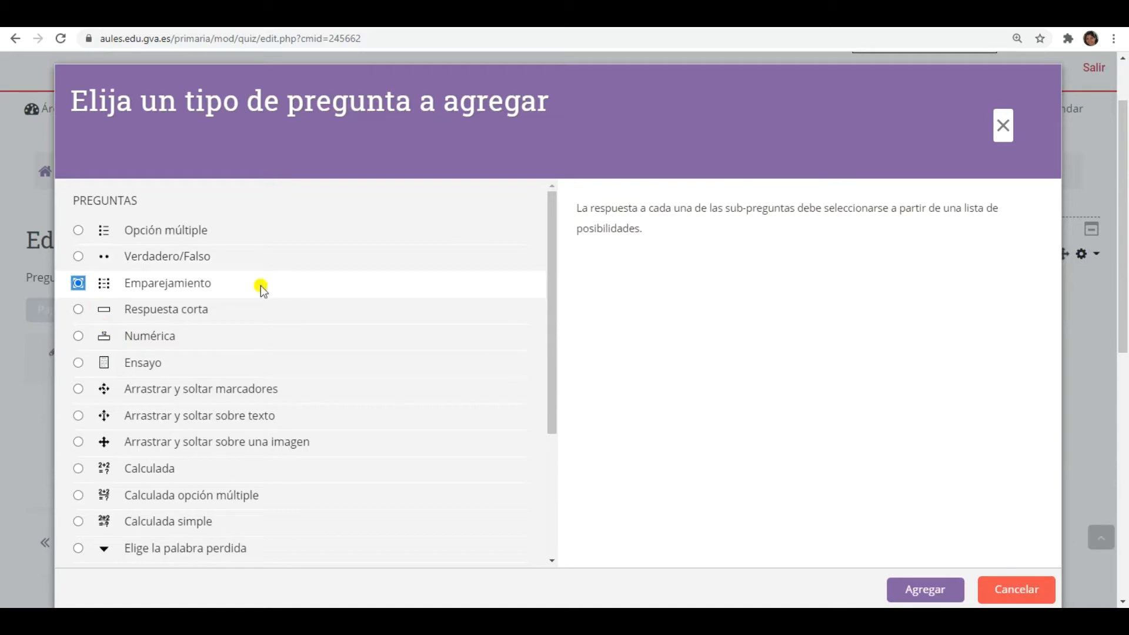
pyautogui.moveTo(573, 208); pyautogui.dragTo(676, 228)
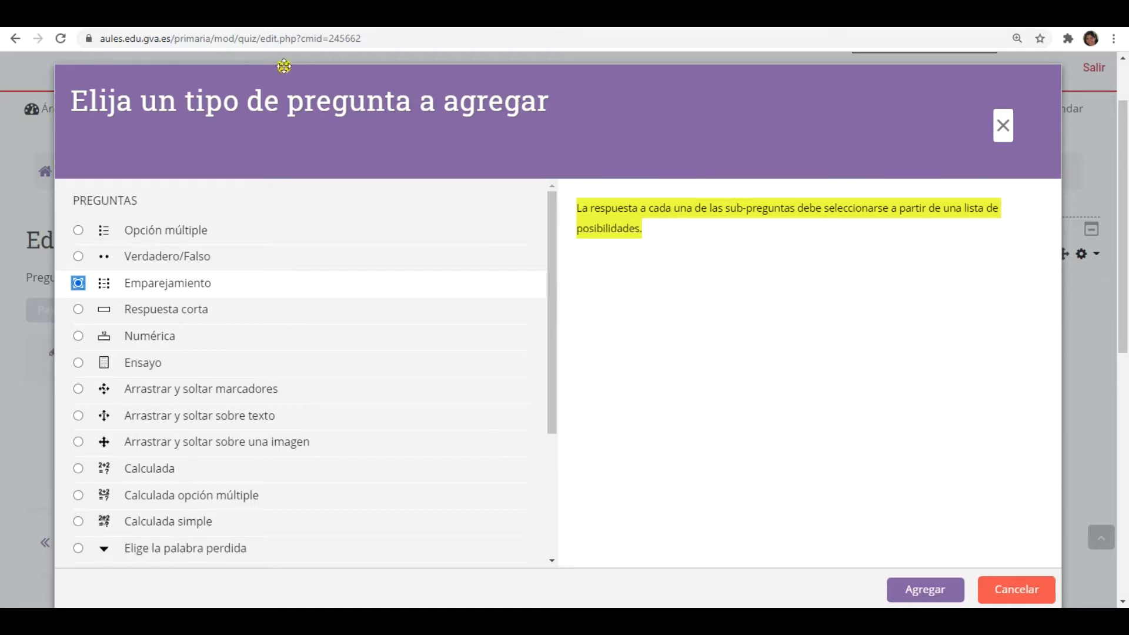
pyautogui.click(77, 309)
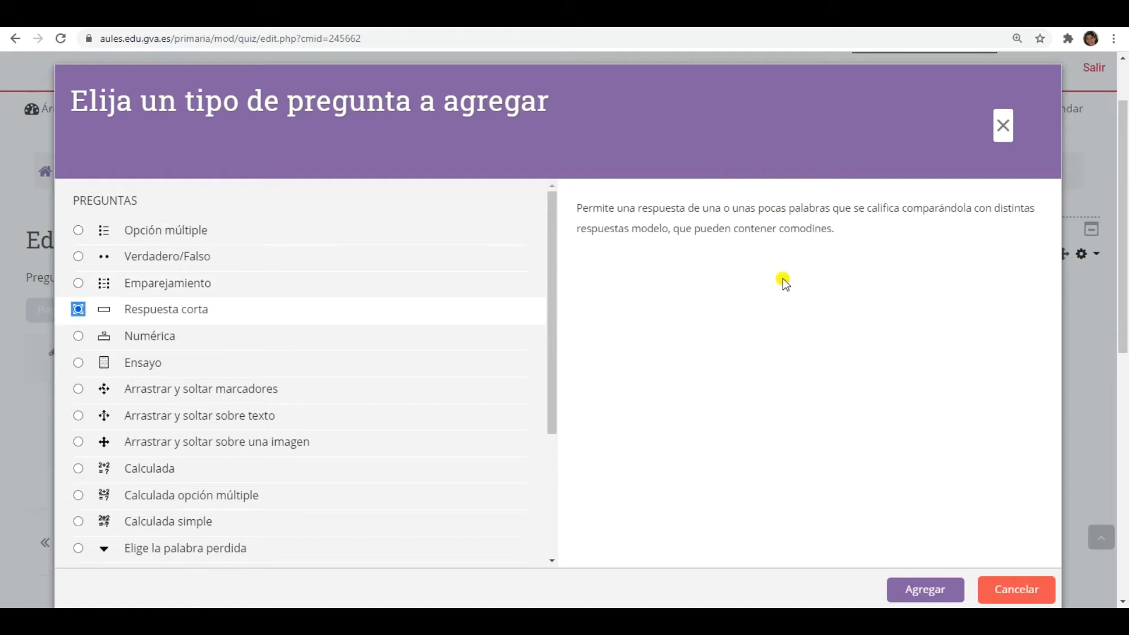
pyautogui.moveTo(575, 208); pyautogui.dragTo(866, 225)
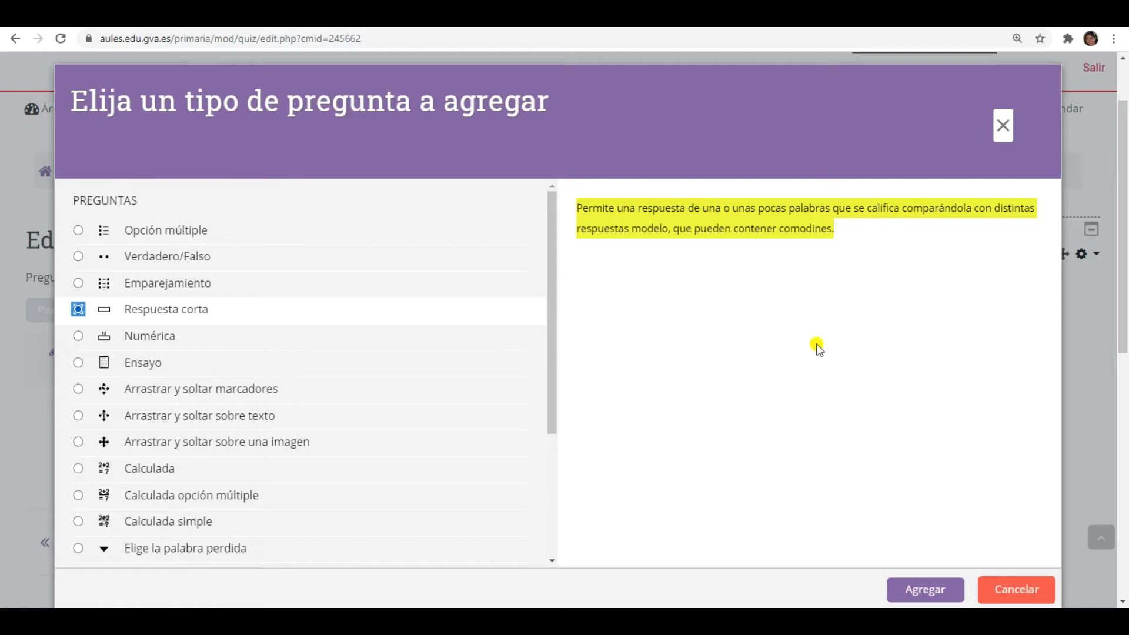
# Review the descriptions of the Numérica and Ensayo question types and the three Arrastrar y soltar types.
pyautogui.click(78, 337)
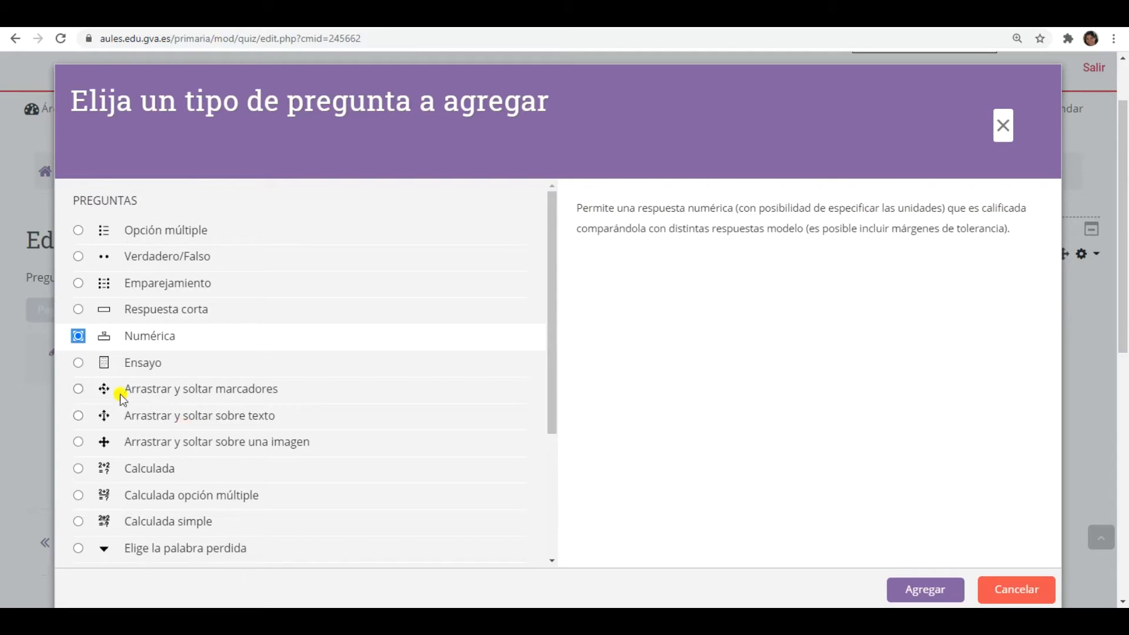
pyautogui.click(79, 364)
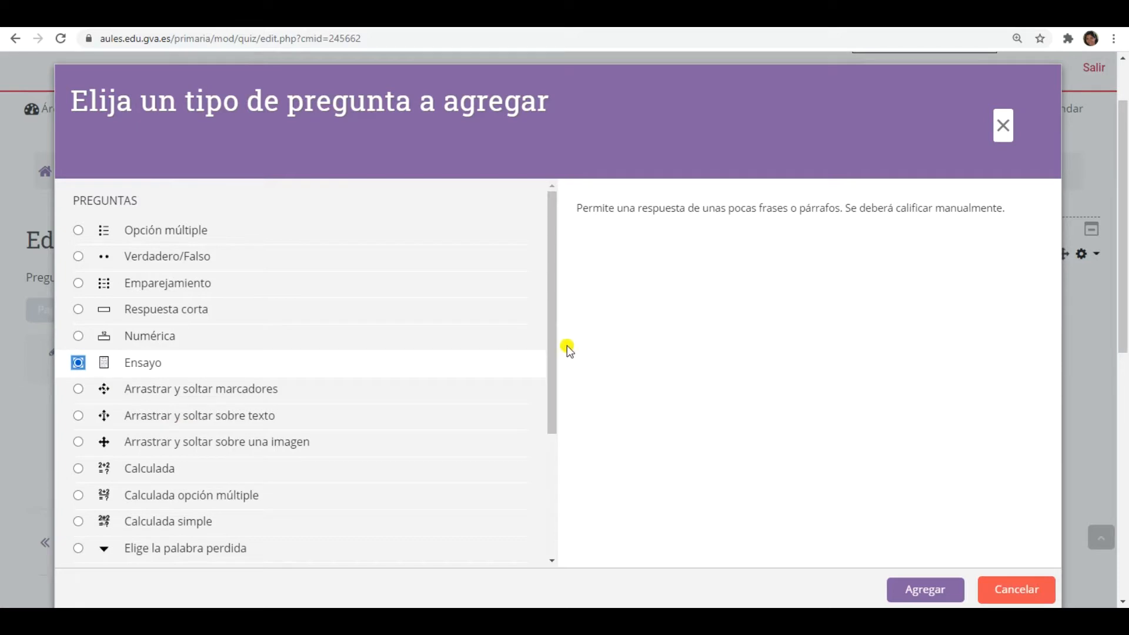
pyautogui.click(79, 390)
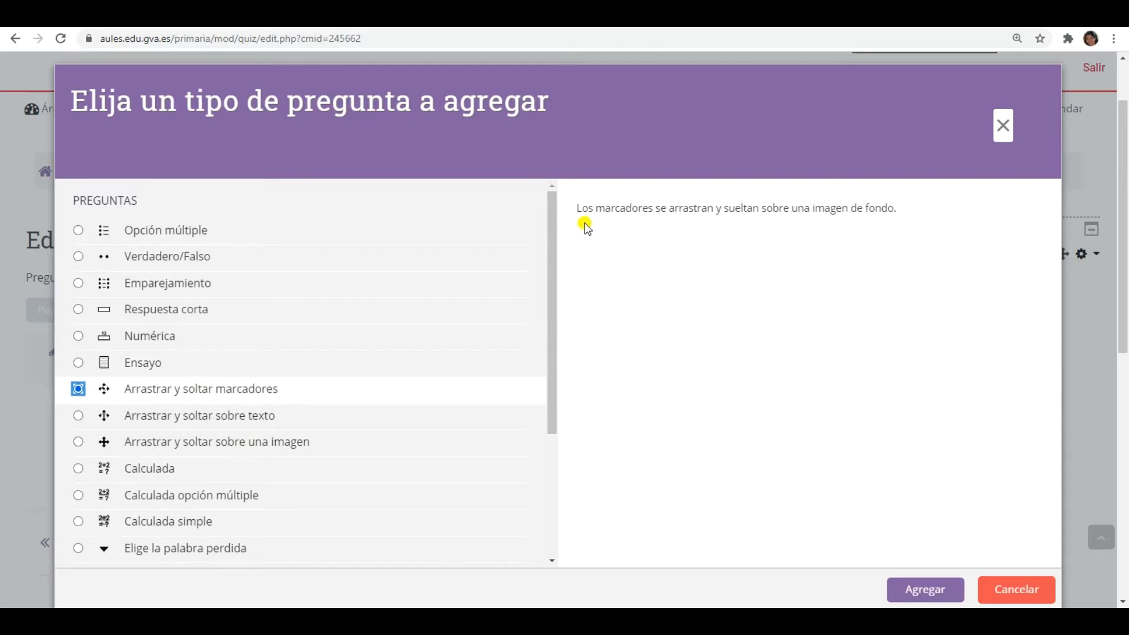
pyautogui.moveTo(573, 212); pyautogui.dragTo(912, 203)
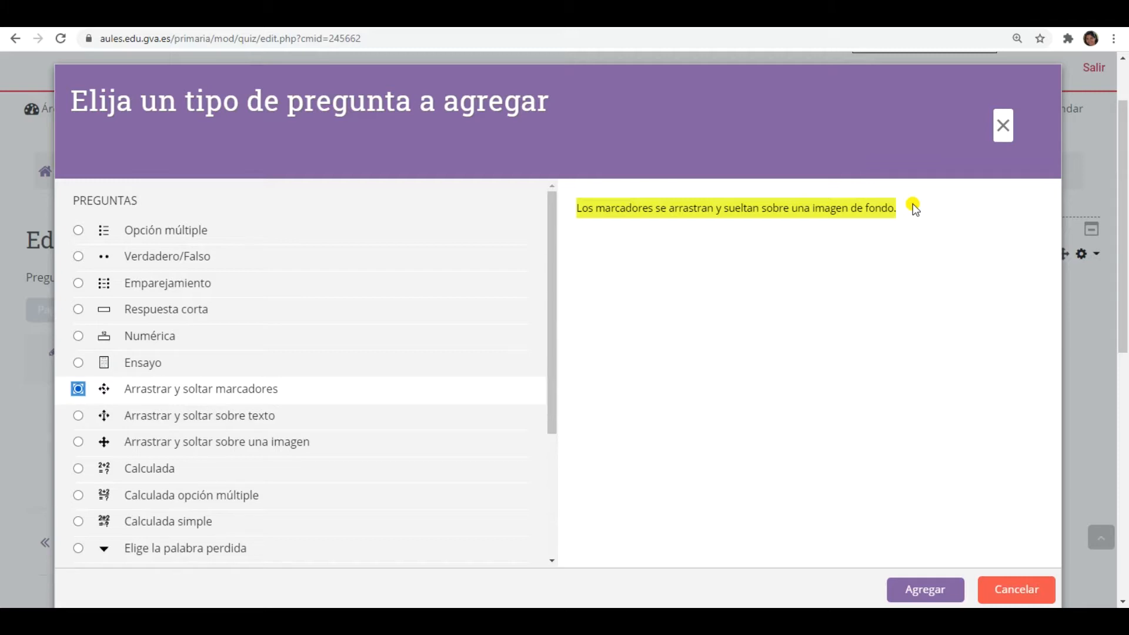
pyautogui.click(78, 416)
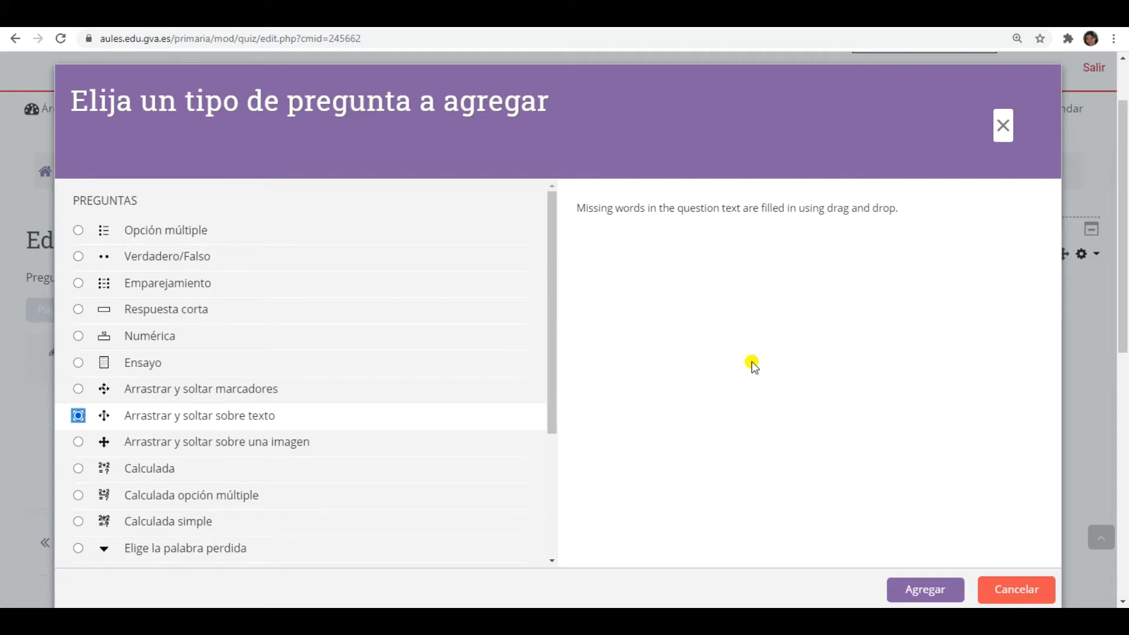
pyautogui.click(78, 442)
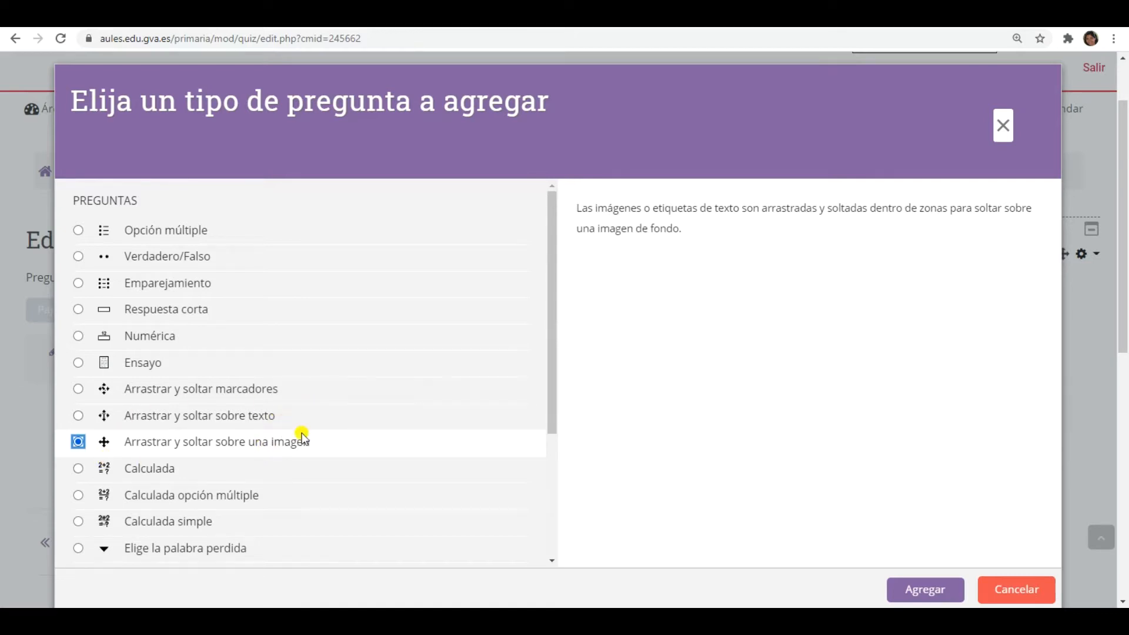
# Review the Calculada, Calculada opción múltiple and Calculada simple question type descriptions.
pyautogui.scroll(-1, 302, 433)
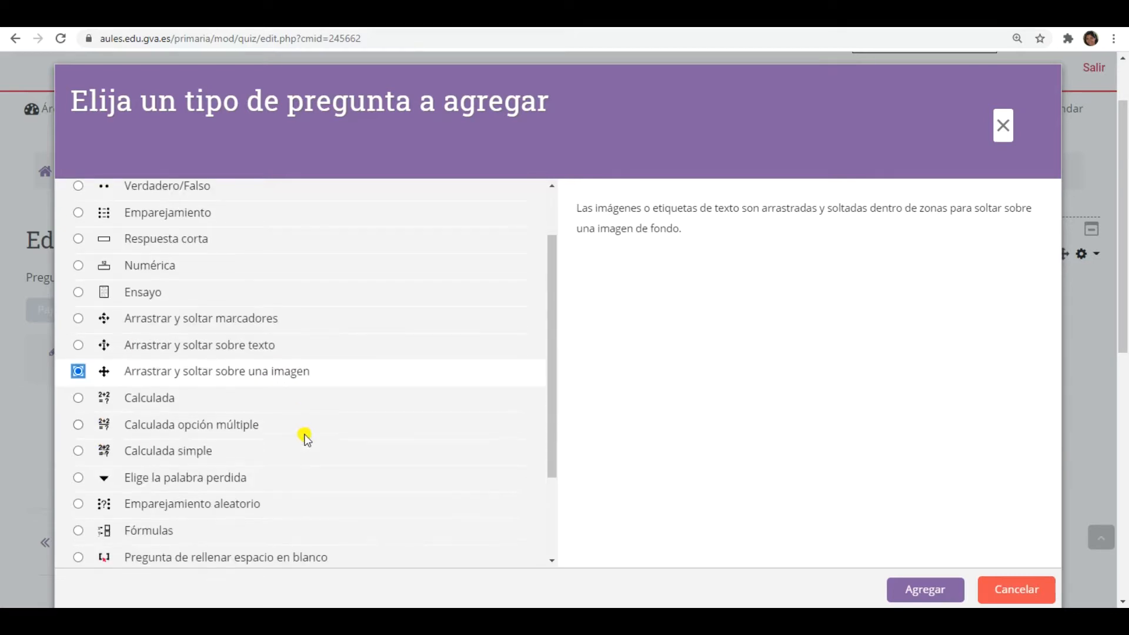
pyautogui.click(78, 398)
pyautogui.click(81, 424)
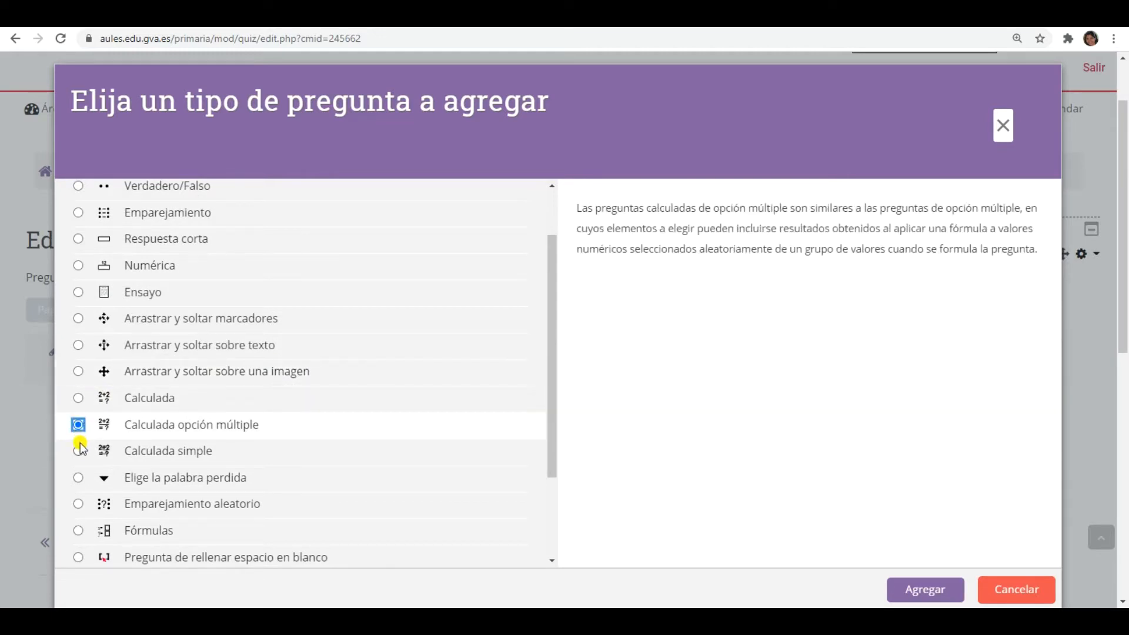
pyautogui.click(79, 451)
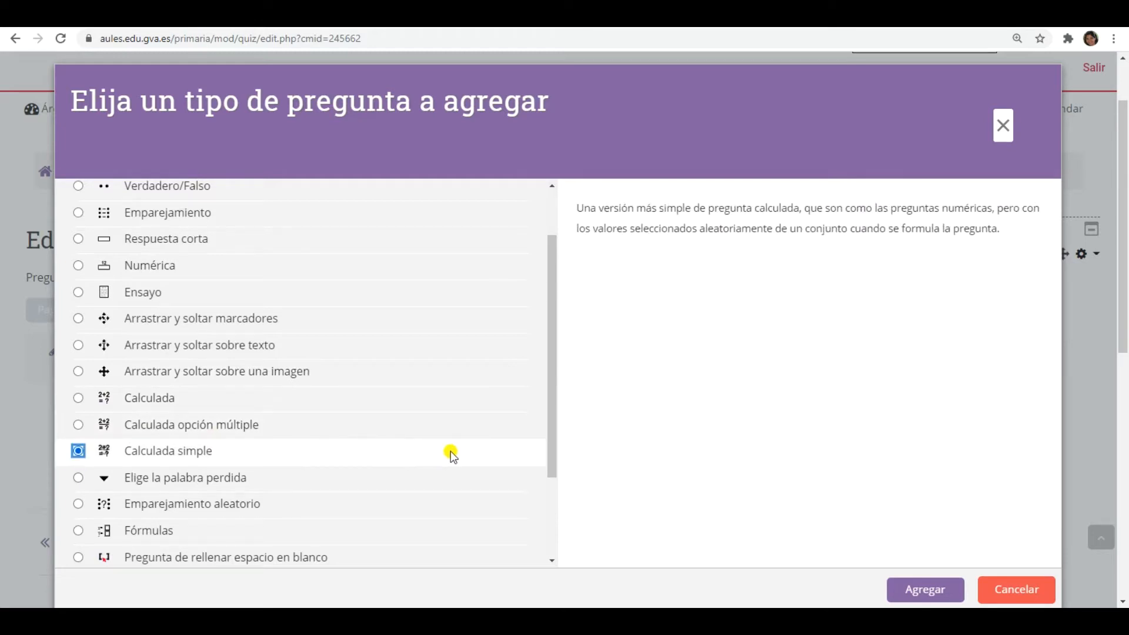
# Review the descriptions of the Elige la palabra perdida, Emparejamiento aleatorio and Fórmulas question types.
pyautogui.scroll(-1, 450, 450)
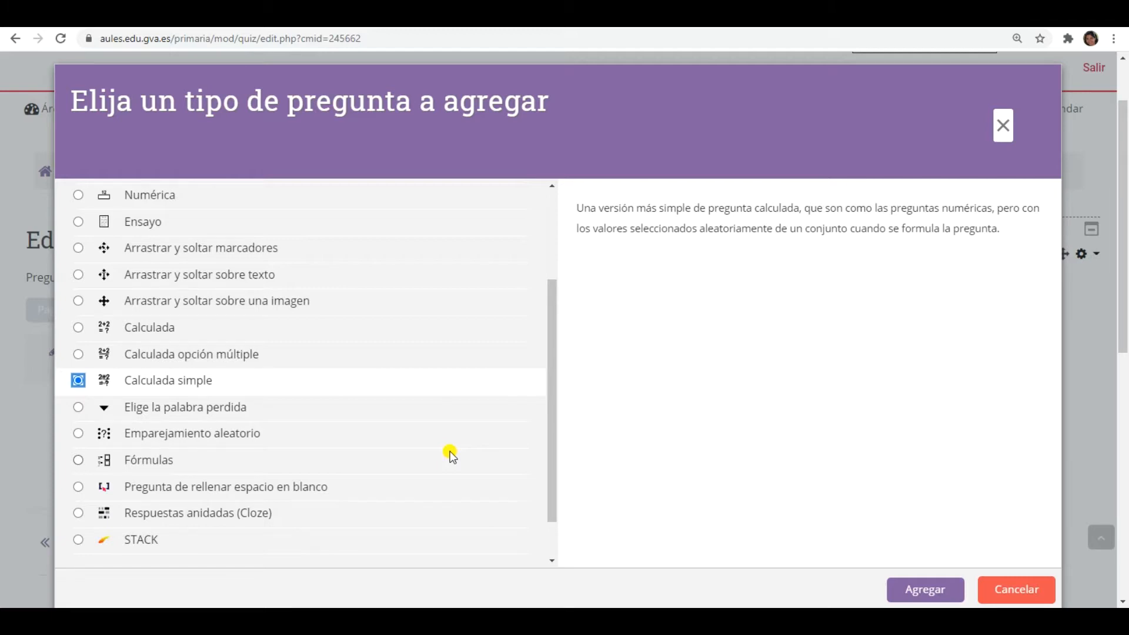
pyautogui.click(78, 408)
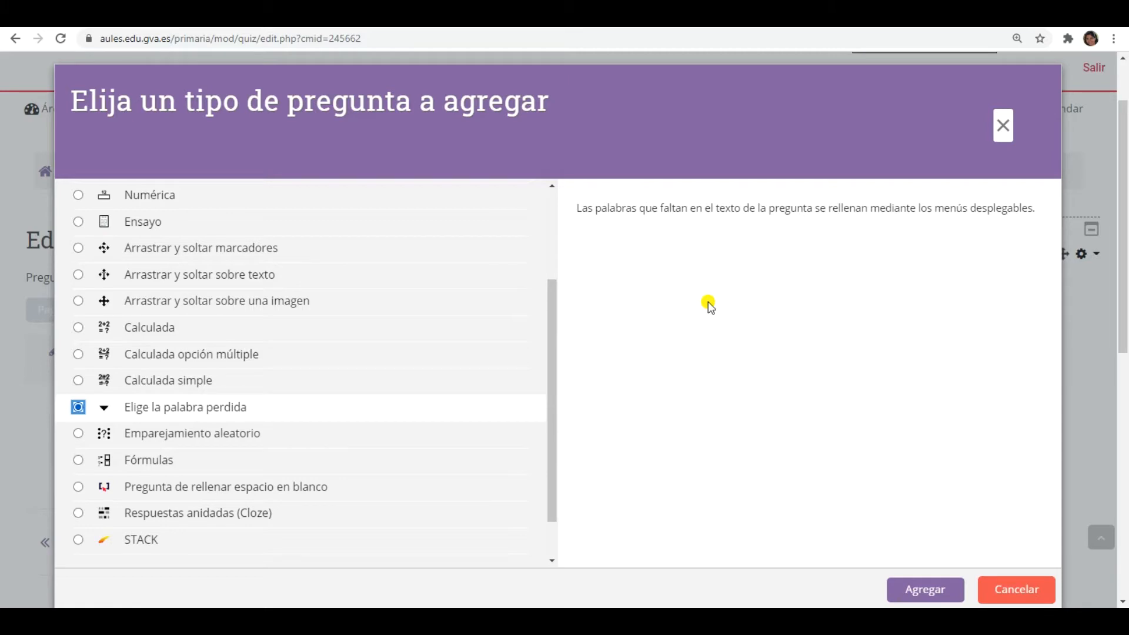
pyautogui.click(79, 433)
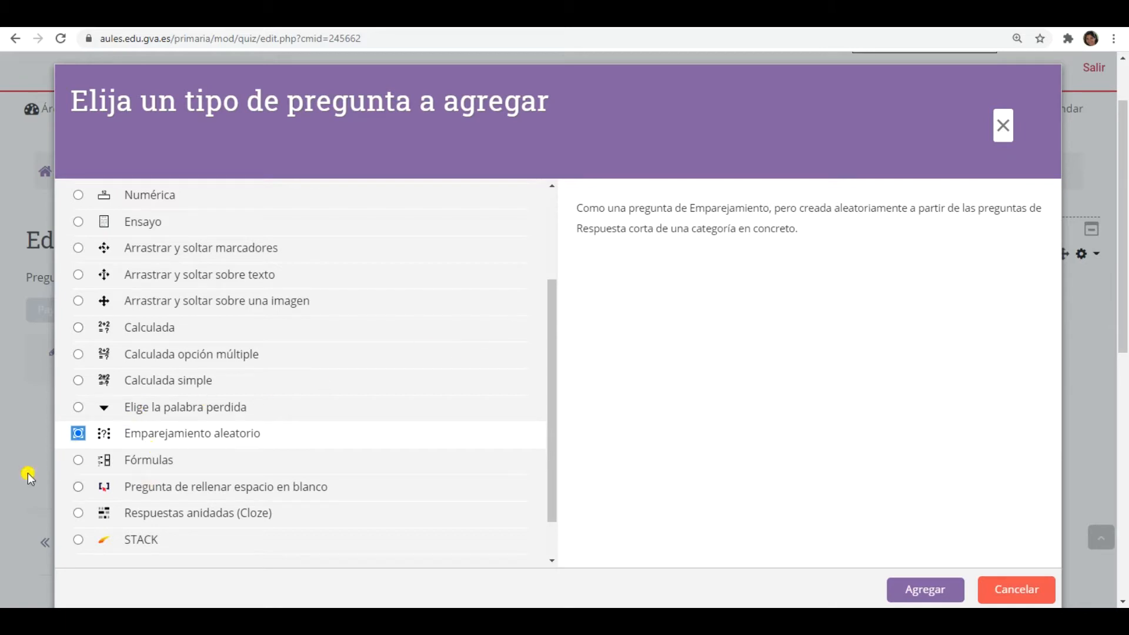
pyautogui.click(80, 460)
# Review the descriptions of Pregunta de rellenar espacio en blanco, Respuestas anidadas (Cloze) and STACK.
pyautogui.scroll(-1, 159, 461)
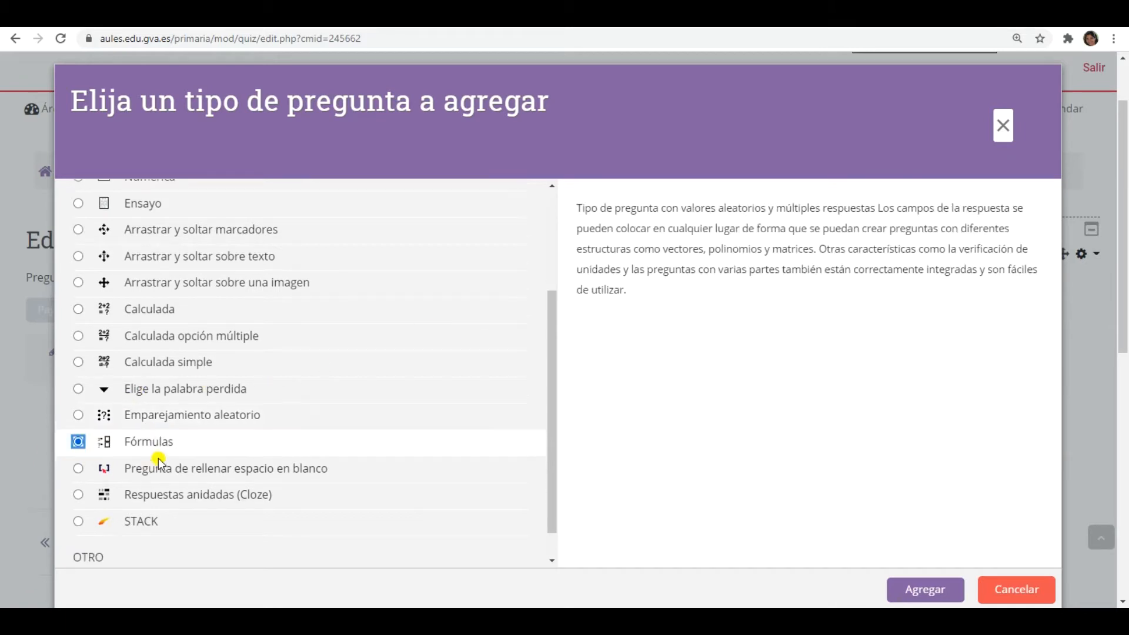
pyautogui.scroll(-1, 159, 461)
pyautogui.click(78, 435)
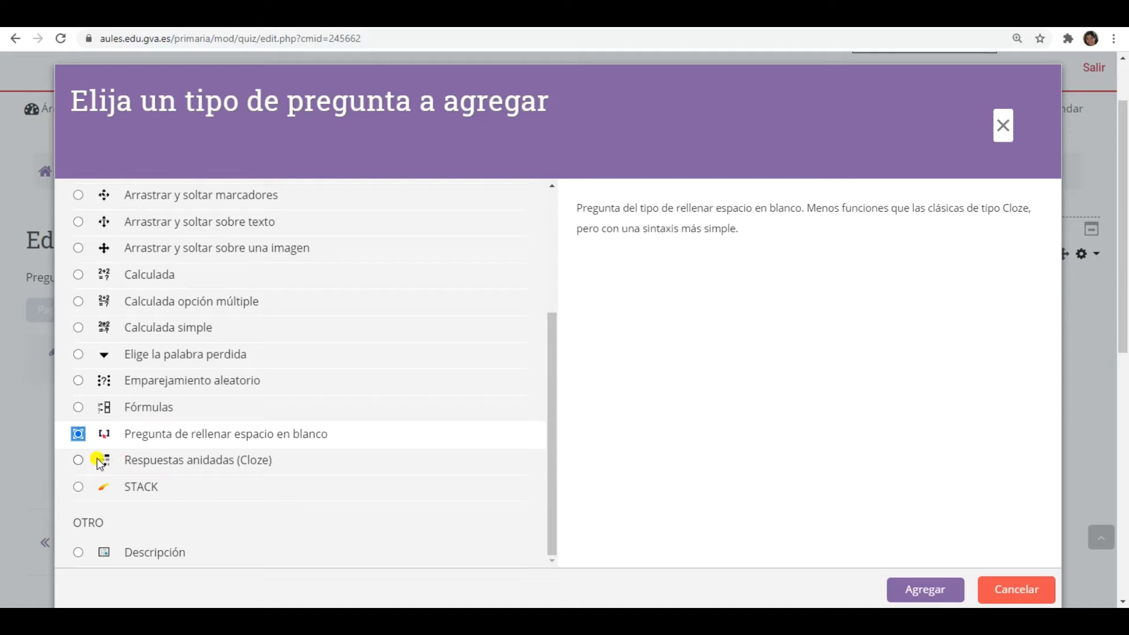
pyautogui.click(77, 461)
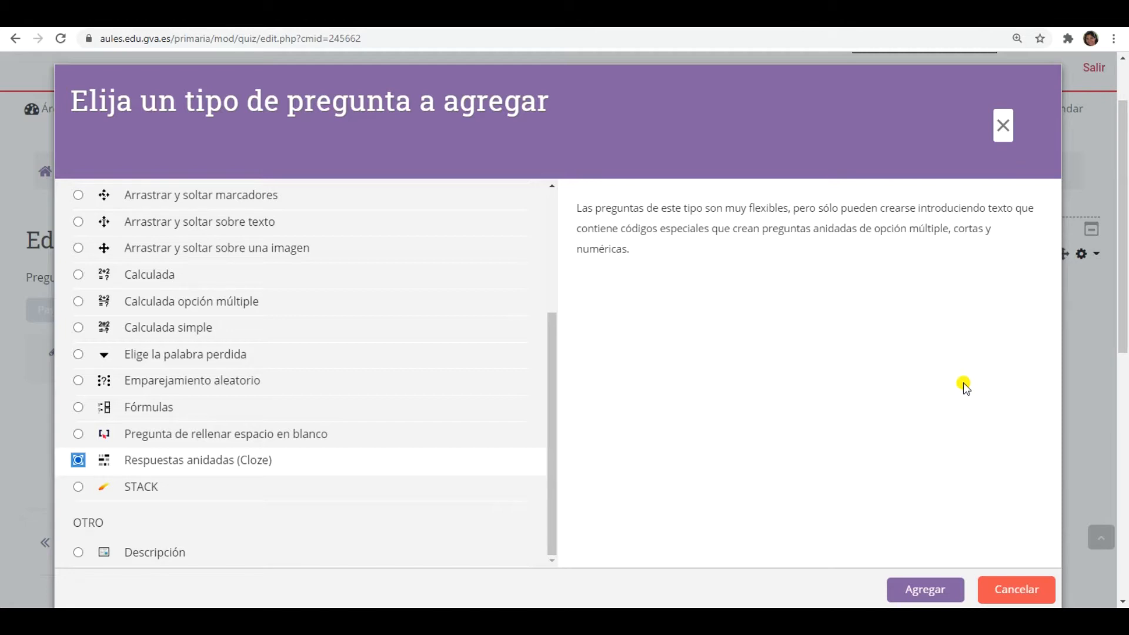
pyautogui.click(78, 487)
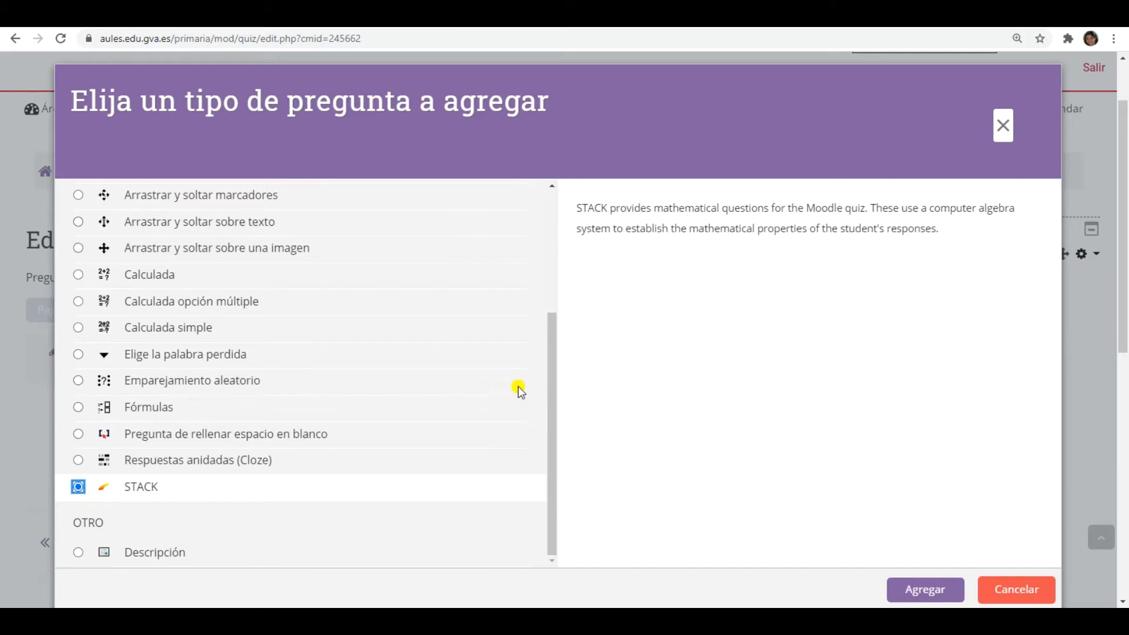
pyautogui.scroll(-3, 345, 404)
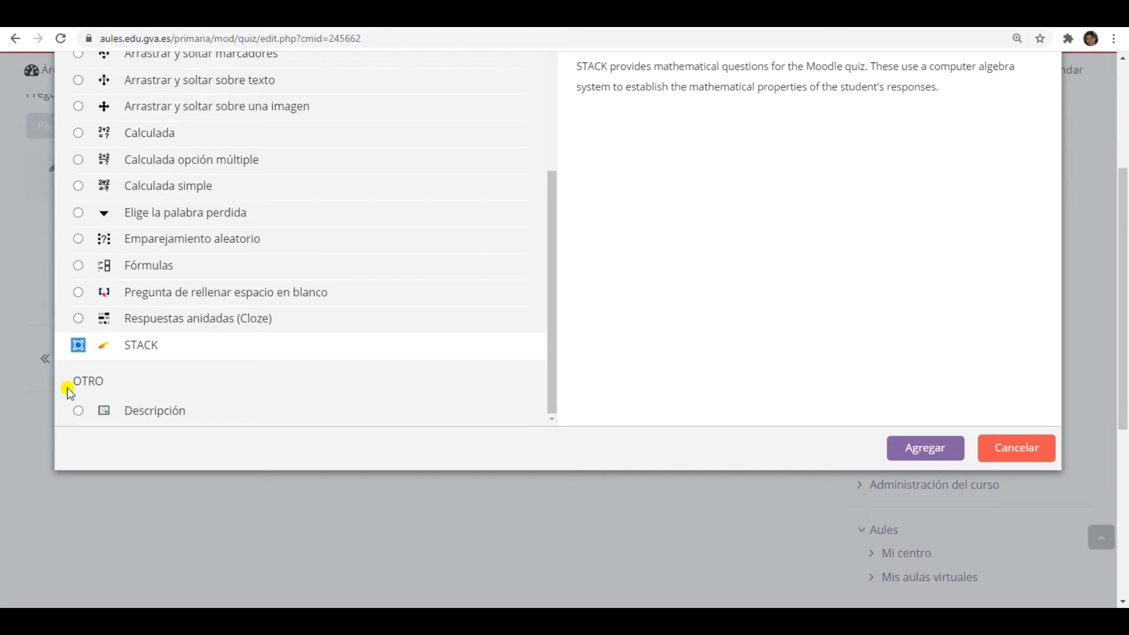
# Review the Descripción type's explanation and the full question type list, and close the chooser without adding a question.
pyautogui.click(77, 411)
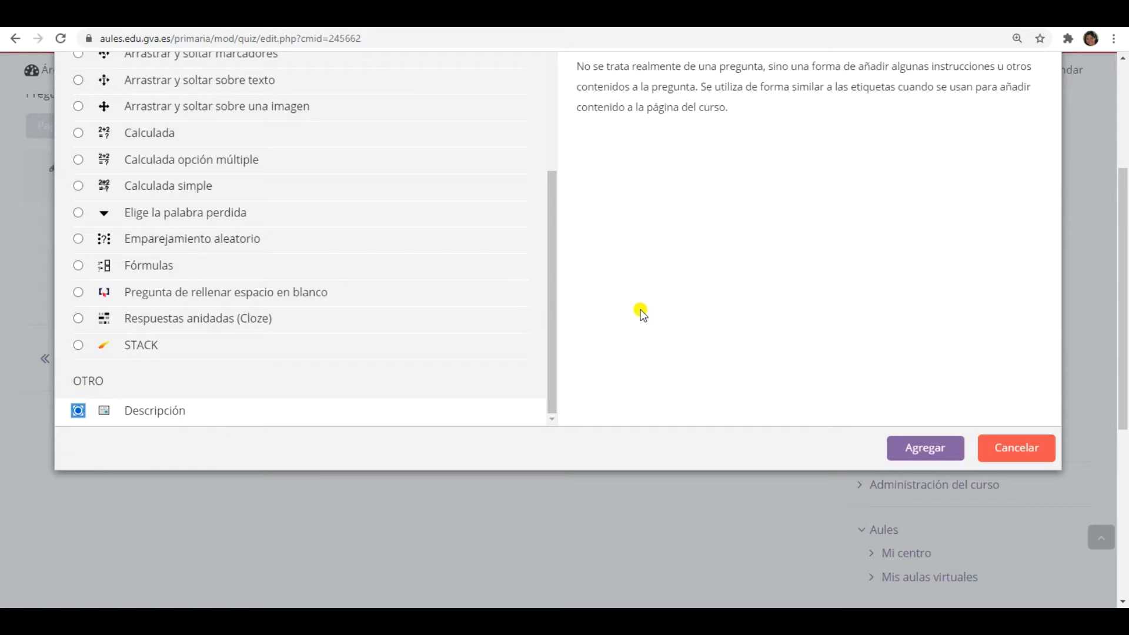
pyautogui.scroll(1, 642, 311)
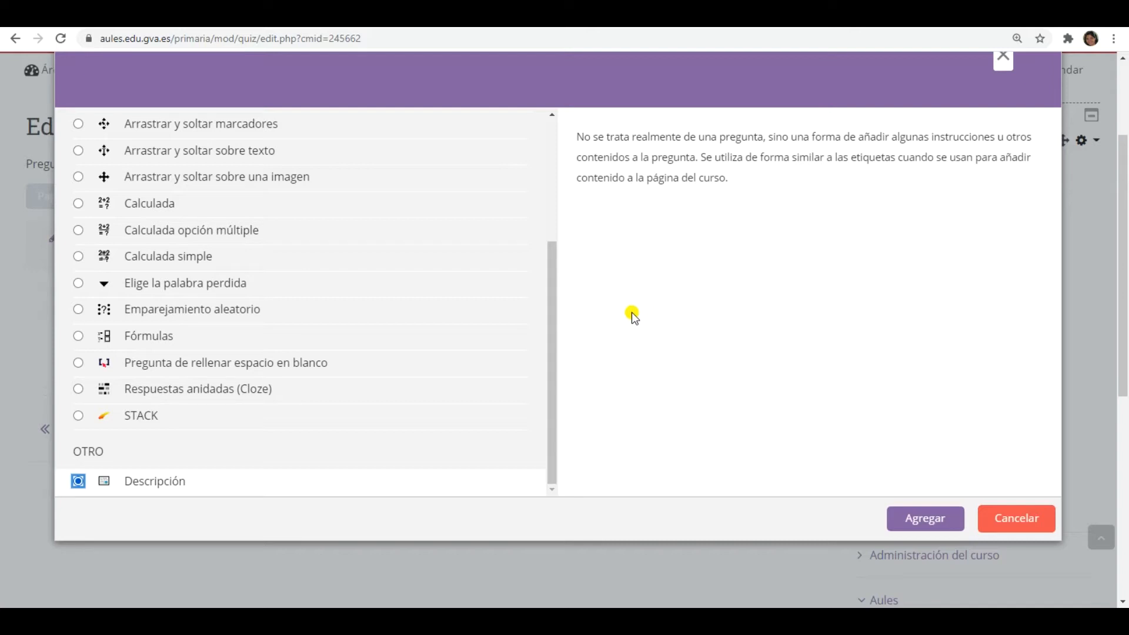
pyautogui.scroll(1, 334, 323)
pyautogui.scroll(3, 332, 322)
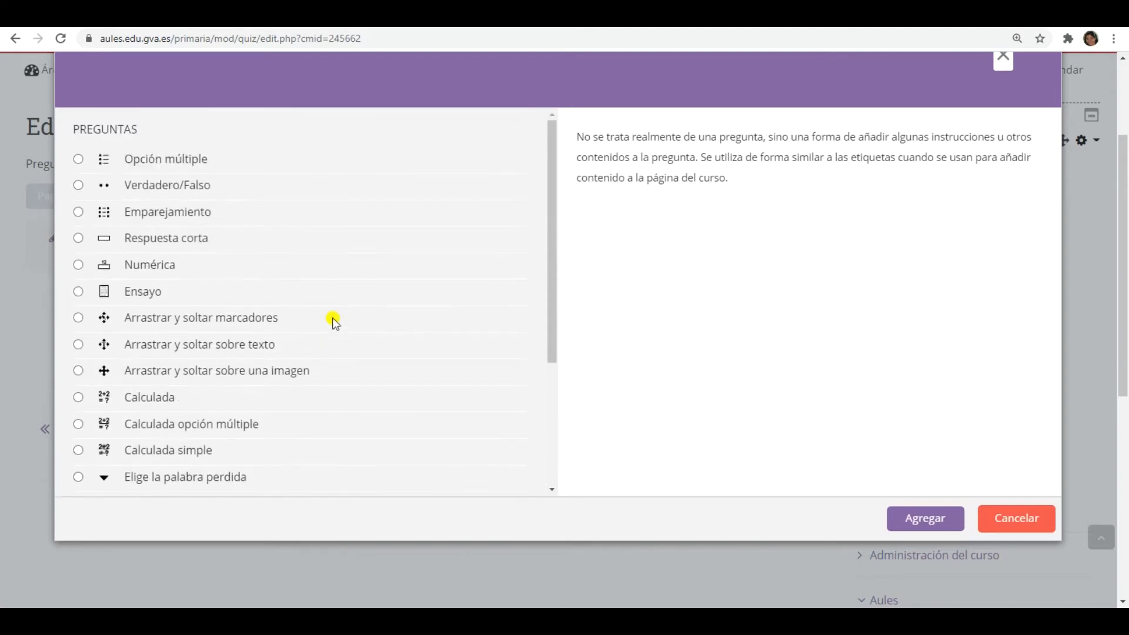
pyautogui.scroll(-3, 307, 259)
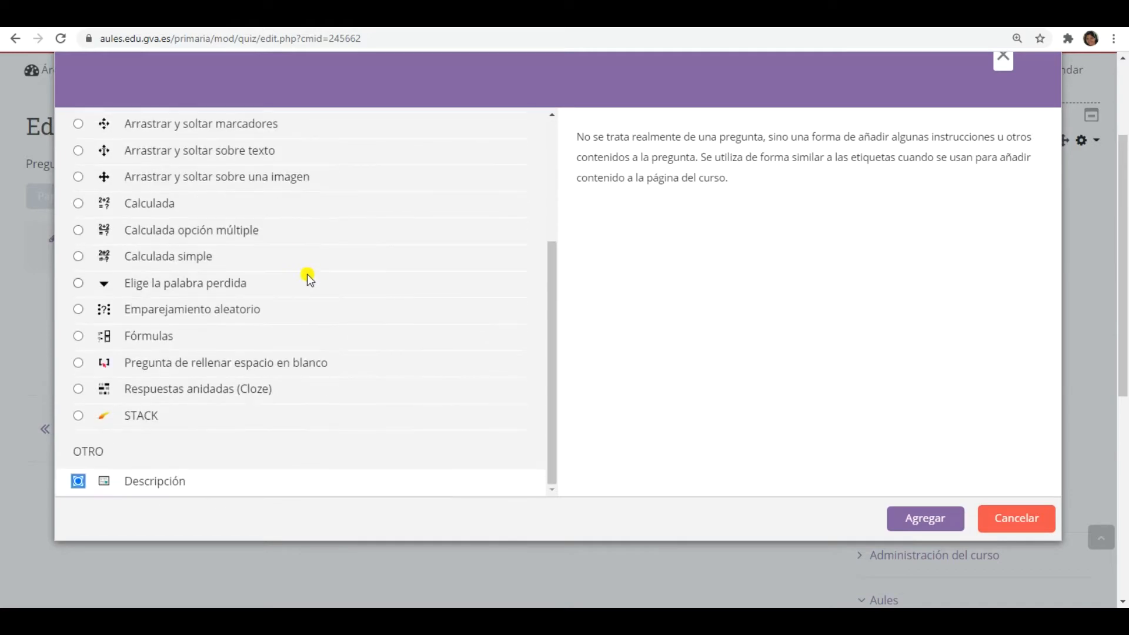
pyautogui.scroll(3, 331, 385)
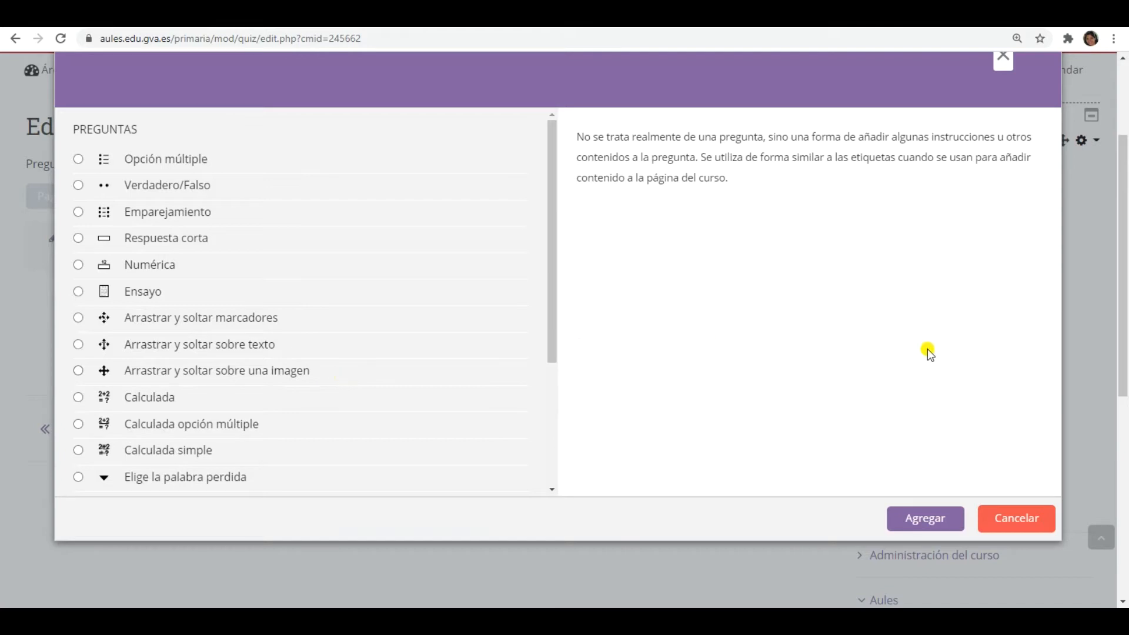
pyautogui.click(1022, 522)
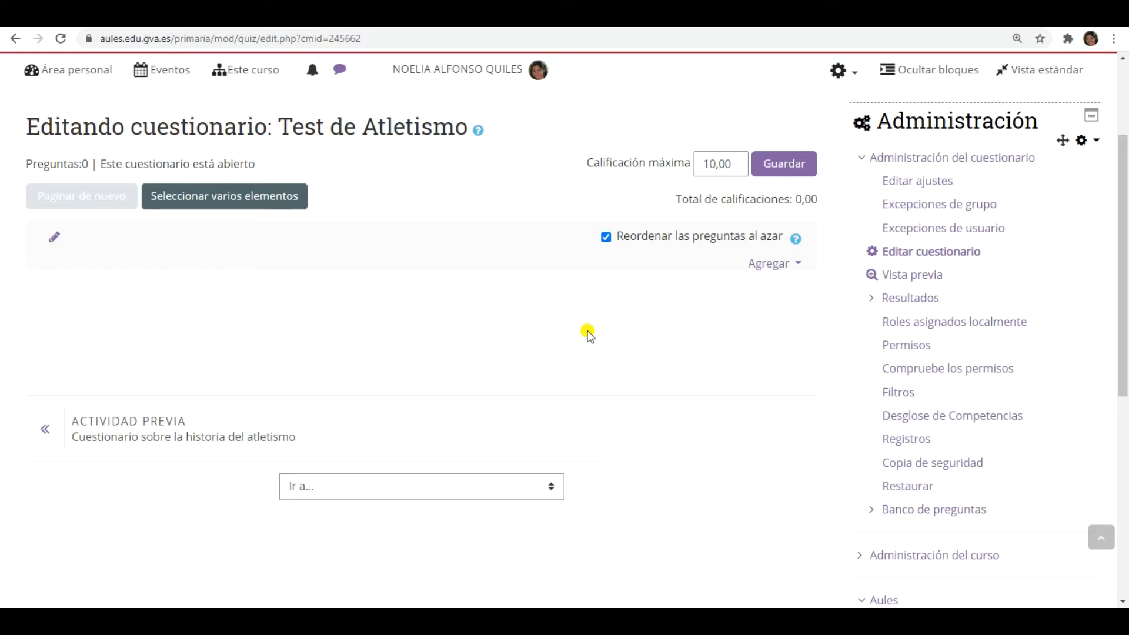
# Start adding from the question bank and choose the "Por defecto en 5PRI Educación Física 20/21" category.
pyautogui.click(765, 266)
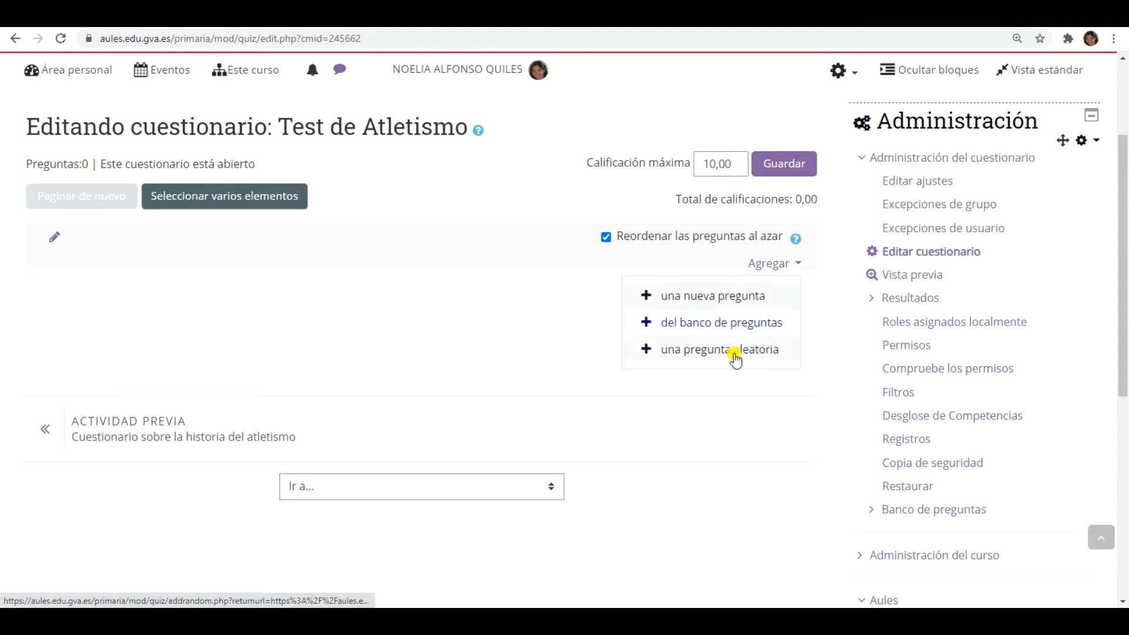
pyautogui.click(731, 322)
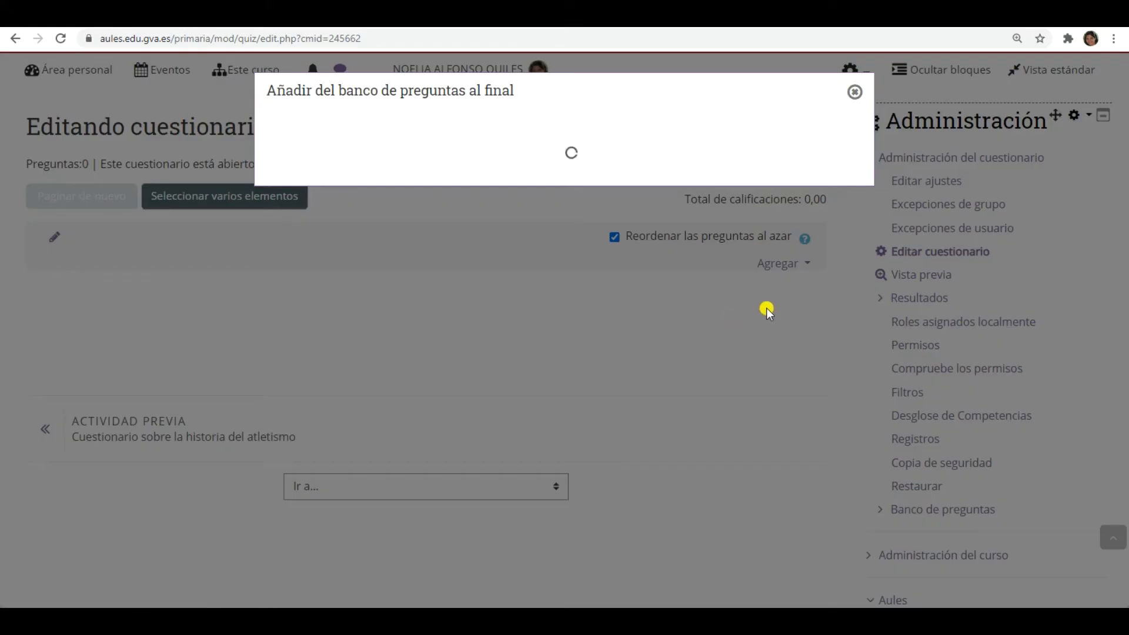
pyautogui.click(510, 133)
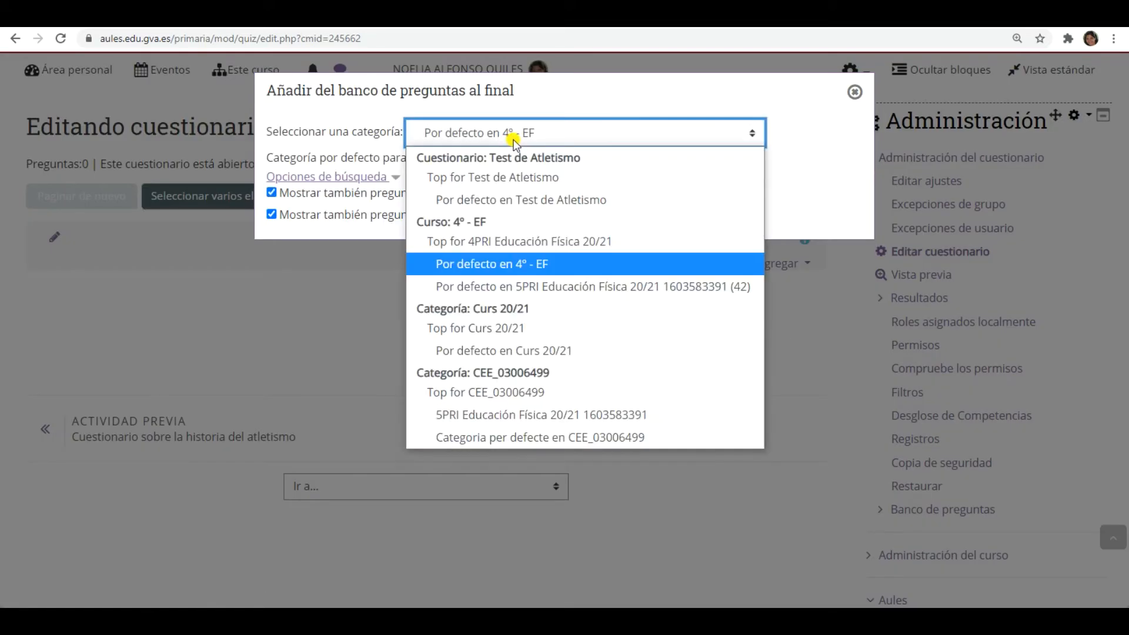
pyautogui.click(530, 285)
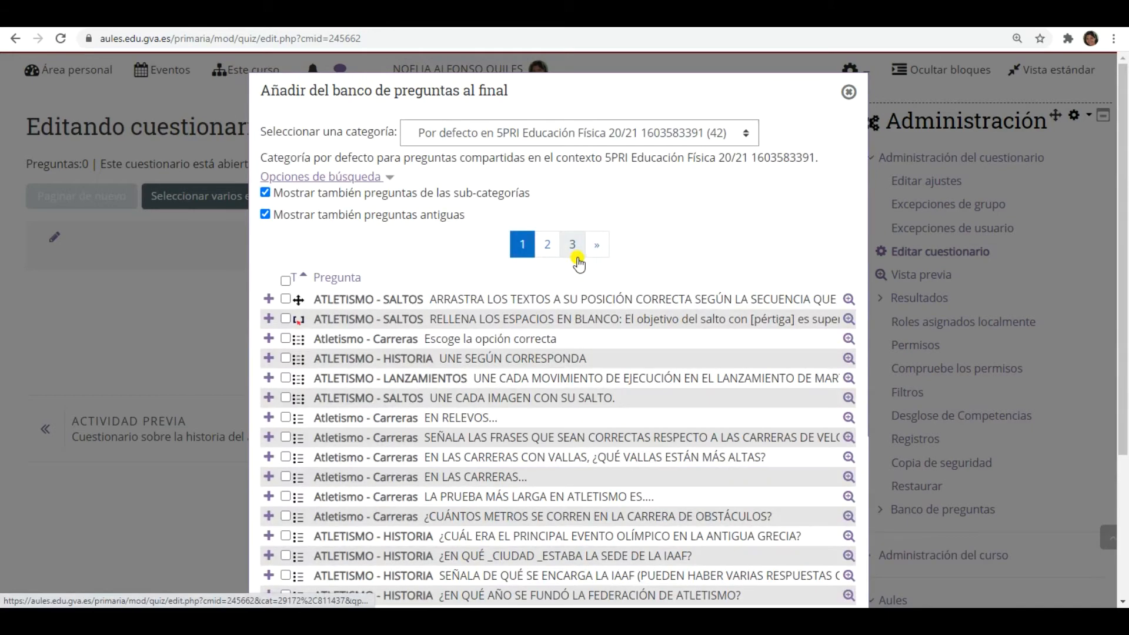
# Add the Atletismo - Carreras question "Señala las frases que sean correctas respecto a las carreras de velocidad" to the quiz.
pyautogui.scroll(-3, 685, 284)
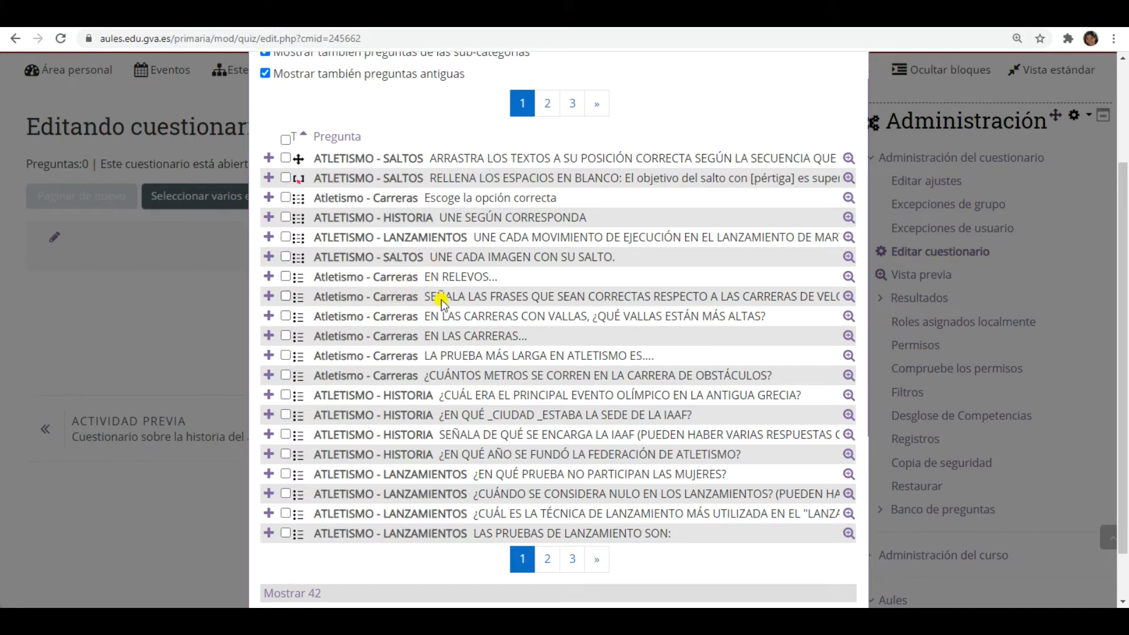
pyautogui.click(389, 297)
pyautogui.scroll(-1, 389, 297)
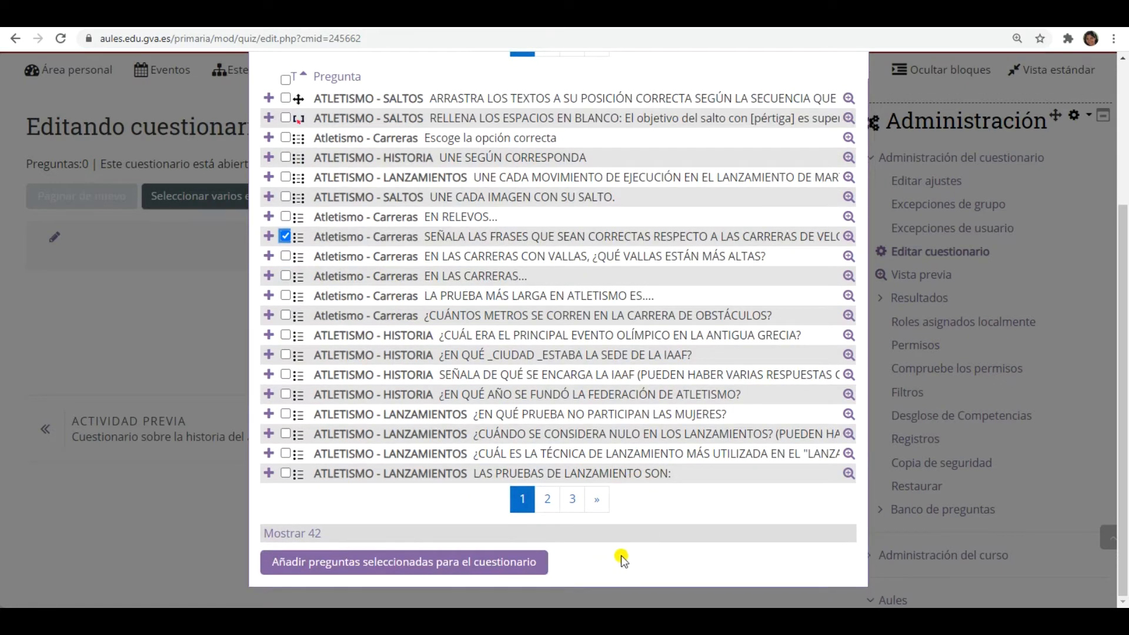
pyautogui.click(403, 562)
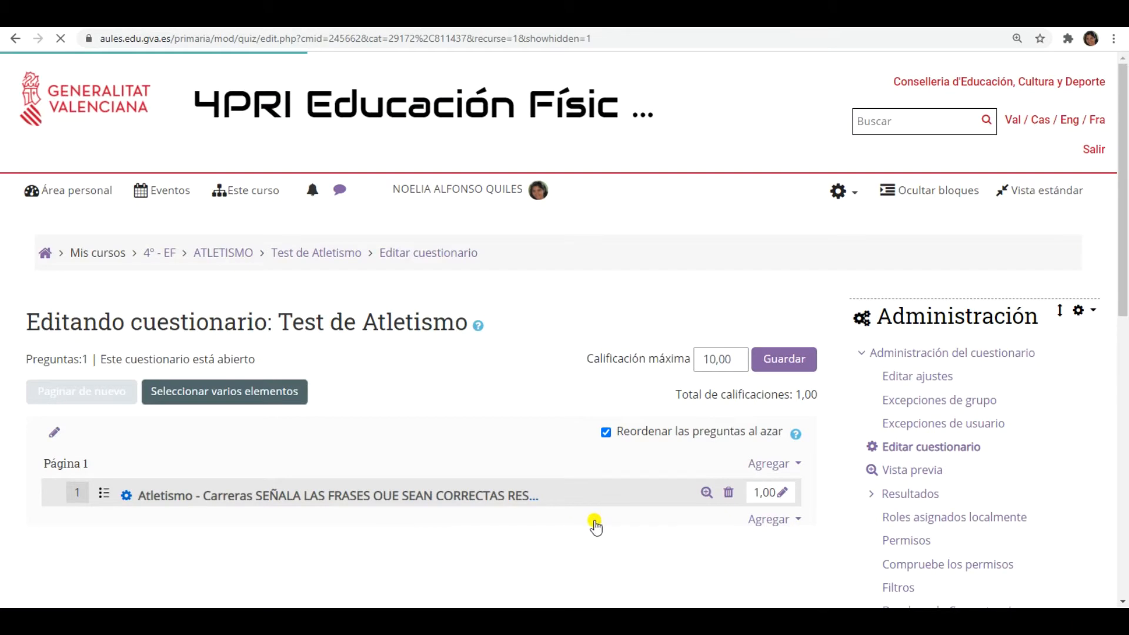
# Open the newly added Atletismo - Carreras question for editing.
pyautogui.scroll(-1, 595, 523)
pyautogui.scroll(-2, 595, 522)
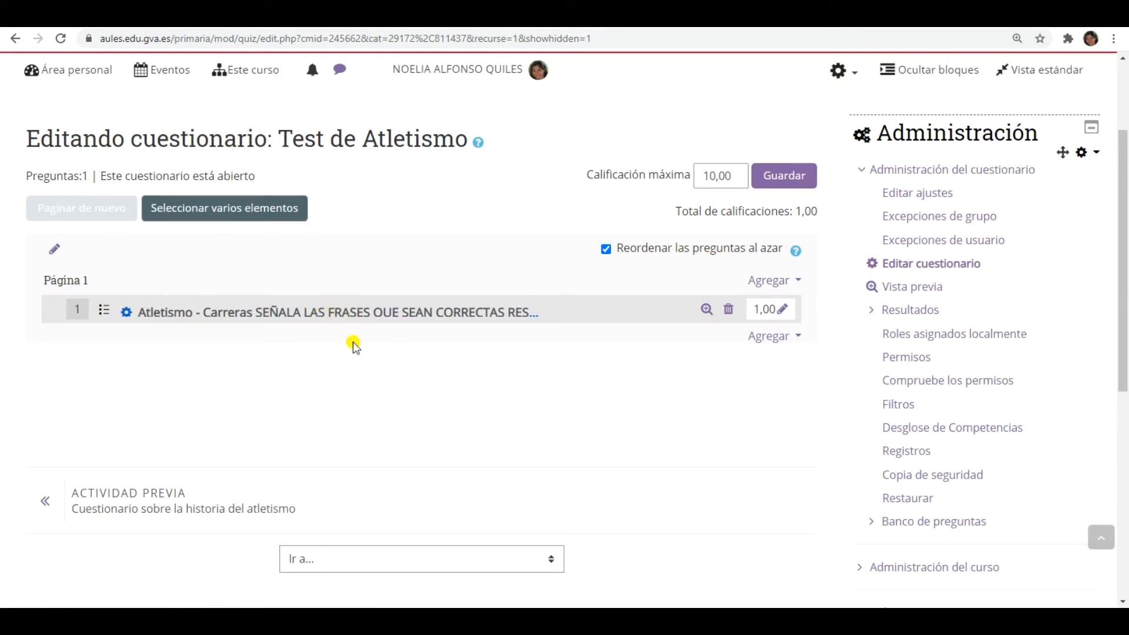
pyautogui.click(349, 320)
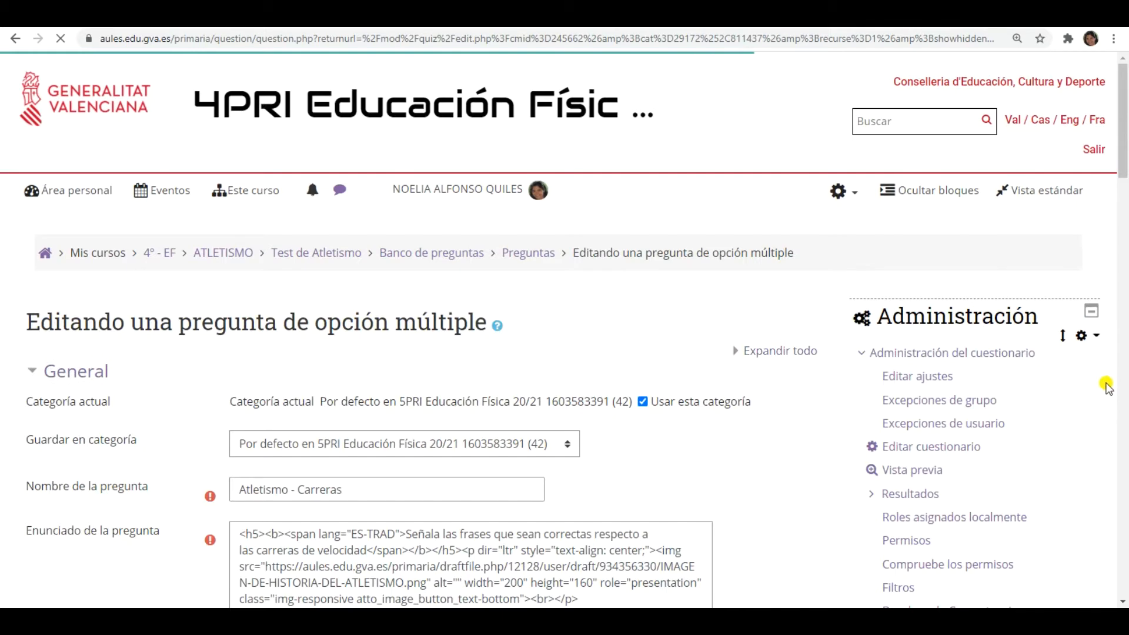
pyautogui.scroll(-3, 1099, 388)
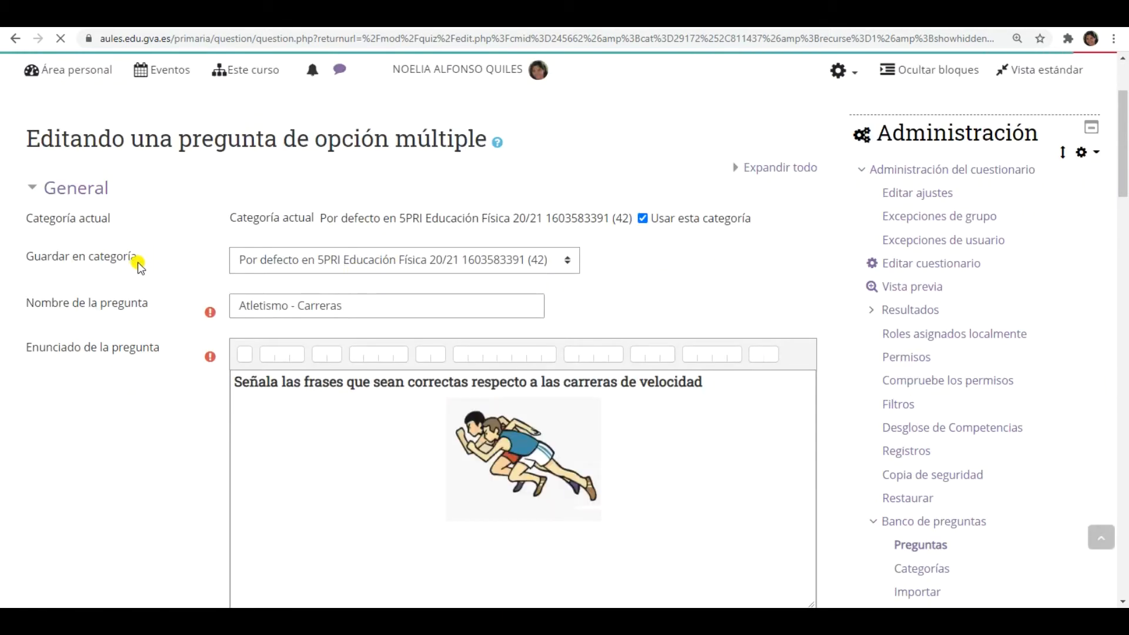
# Review the question's category, name, statement text, default mark and general feedback field.
pyautogui.scroll(-1, 281, 300)
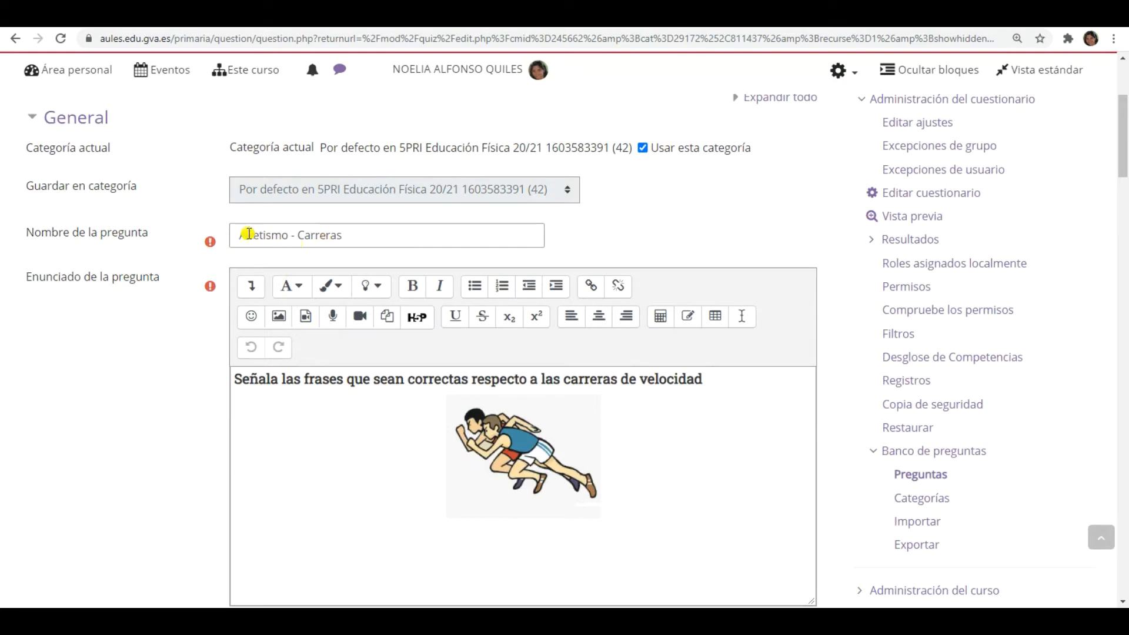
pyautogui.click(351, 236)
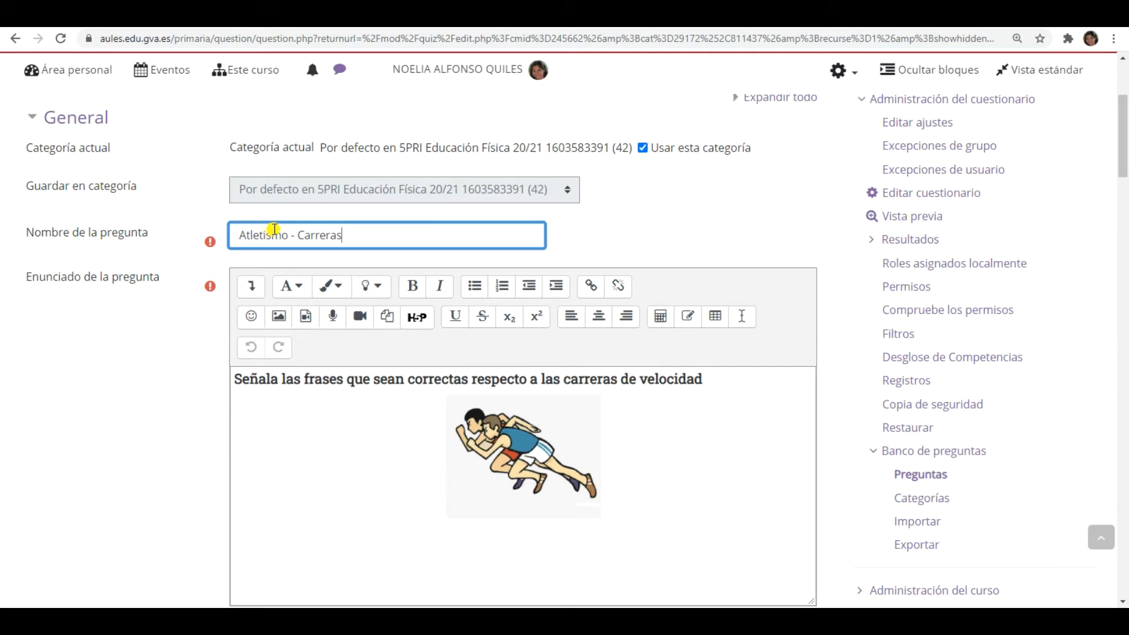
pyautogui.scroll(-1, 365, 476)
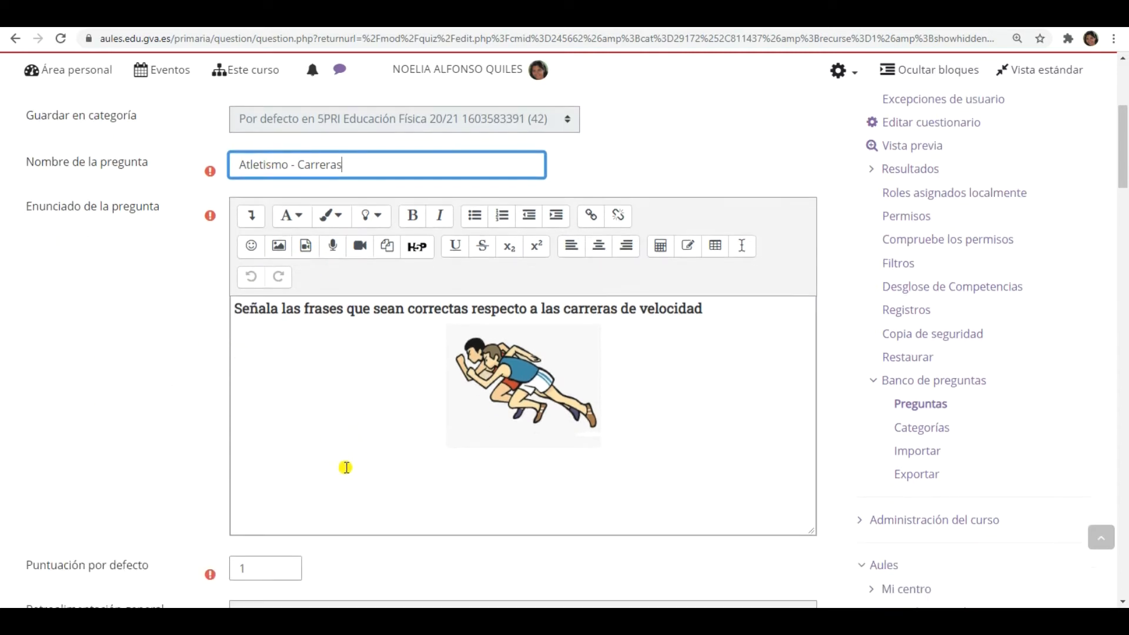
pyautogui.moveTo(234, 308); pyautogui.dragTo(723, 309)
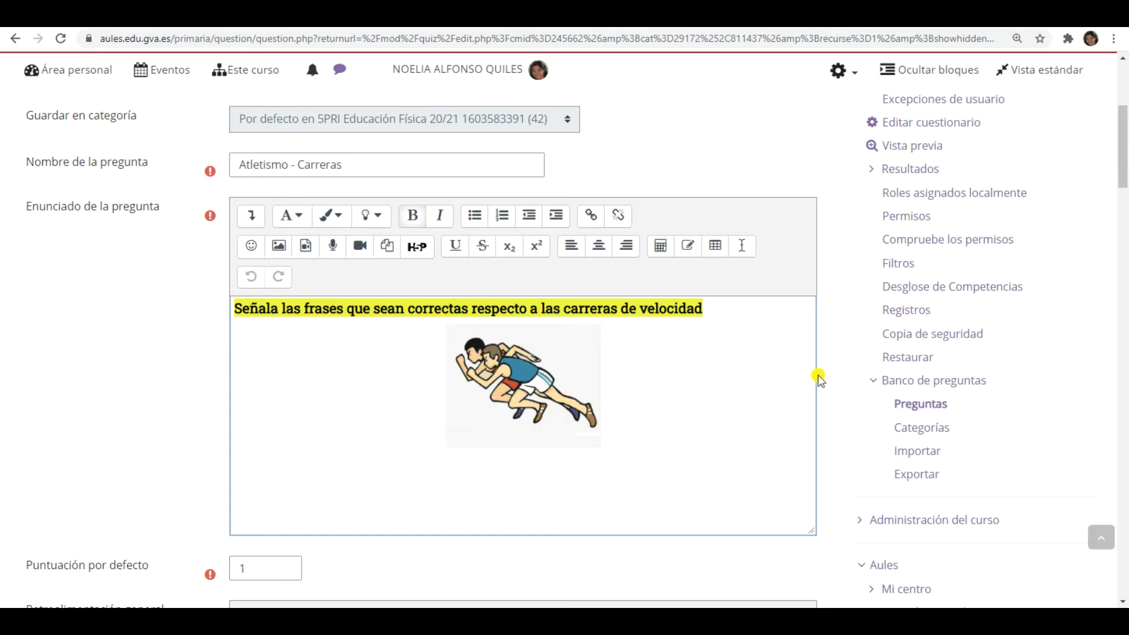
pyautogui.scroll(-2, 838, 376)
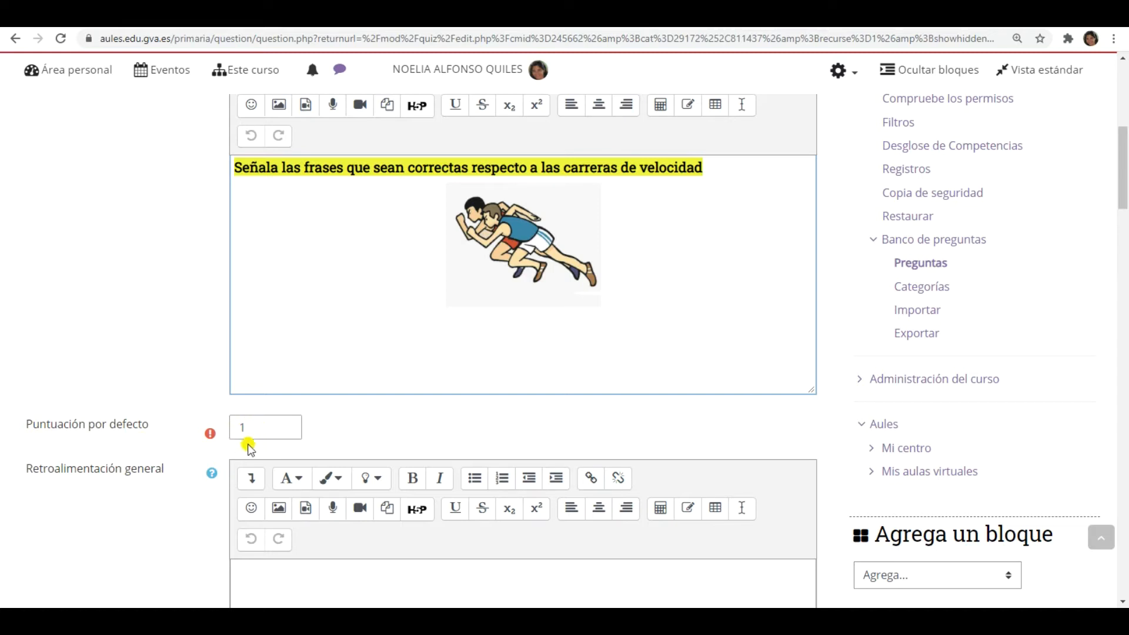
pyautogui.scroll(-3, 385, 432)
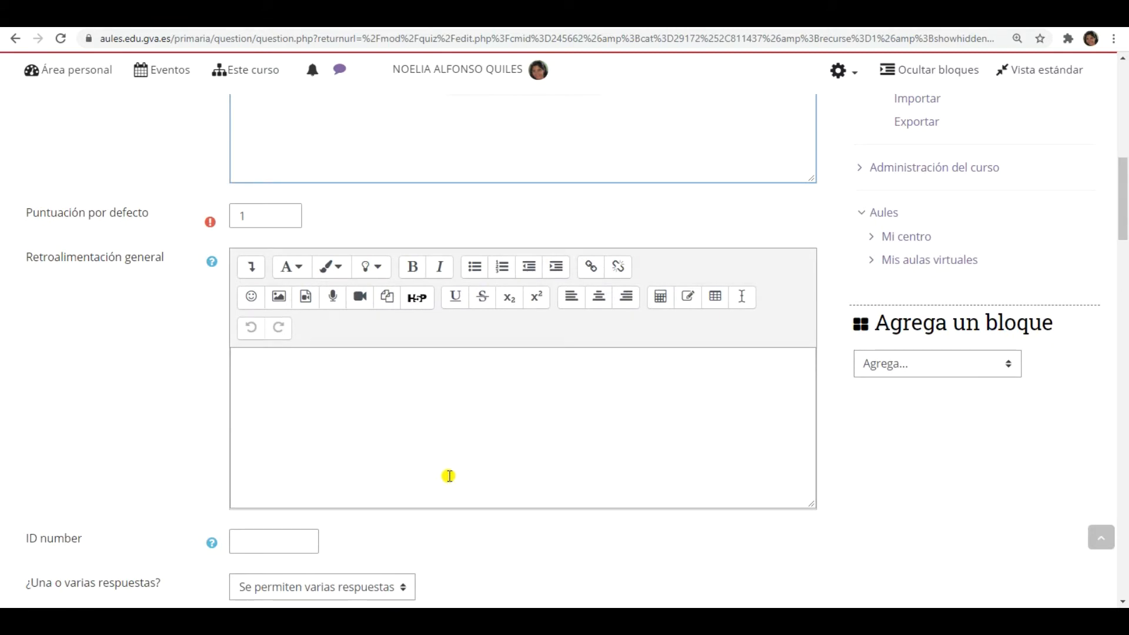
# Examine the settings for single or multiple answers and shuffling, and the available choice numbering styles.
pyautogui.scroll(-5, 429, 479)
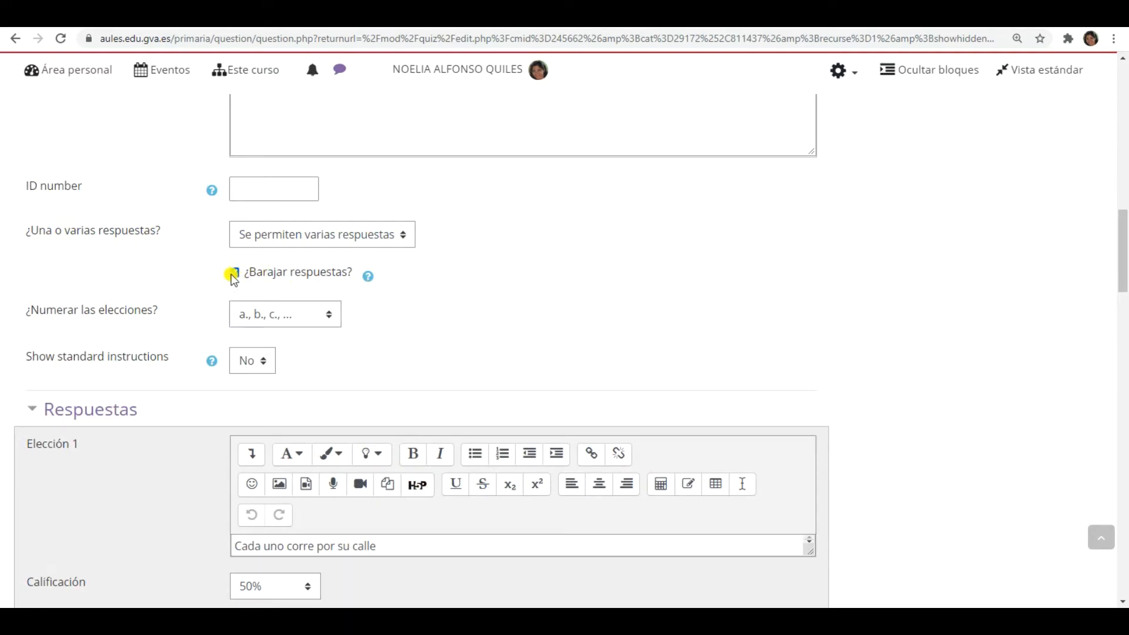
pyautogui.scroll(-1, 429, 285)
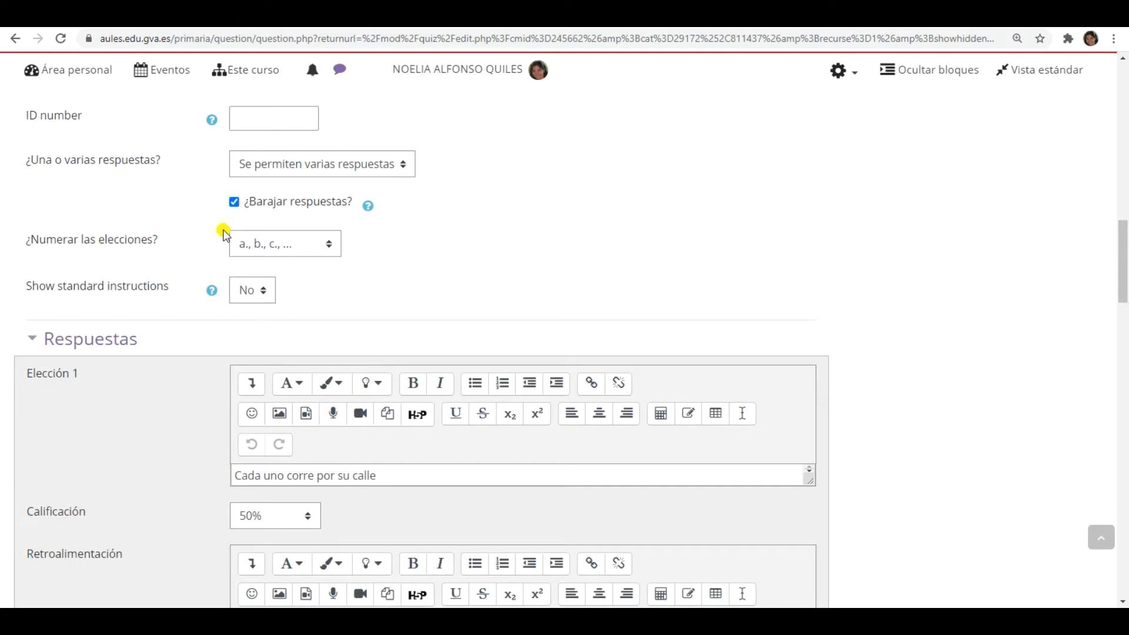
pyautogui.click(322, 244)
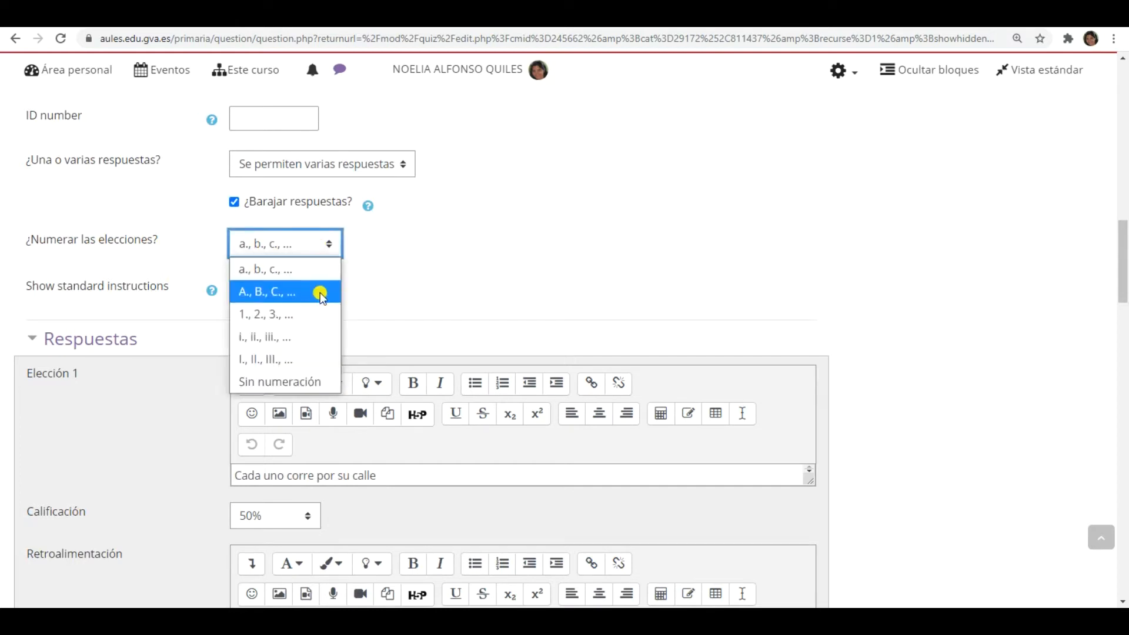
pyautogui.click(486, 290)
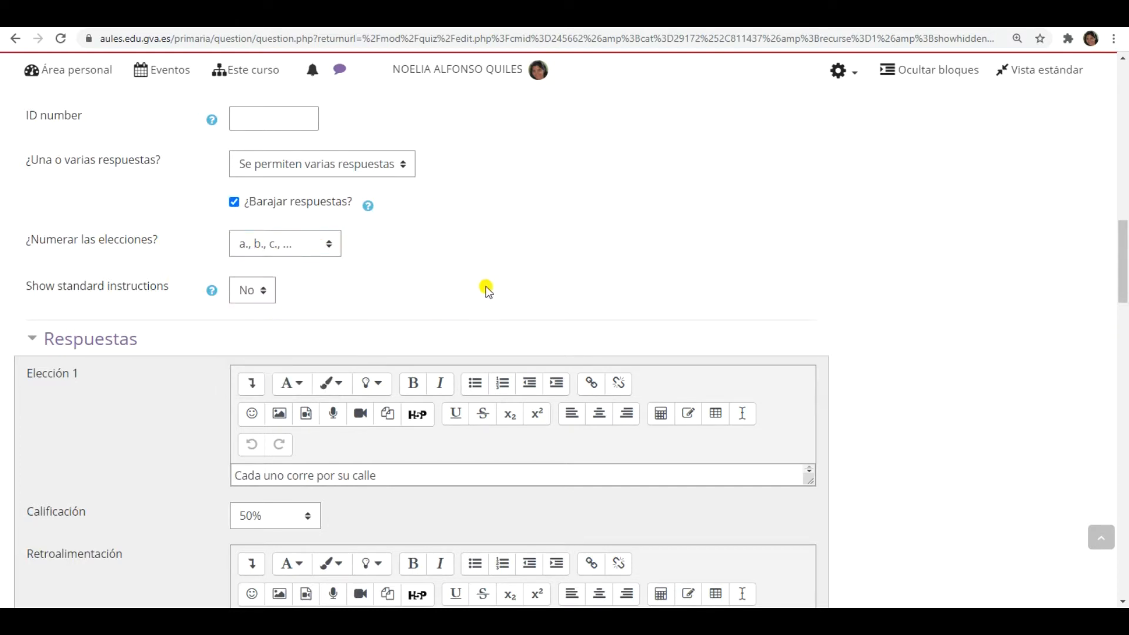
# Examine the question's statement and the text, grade and feedback fields of its first answer choice.
pyautogui.scroll(-1, 115, 344)
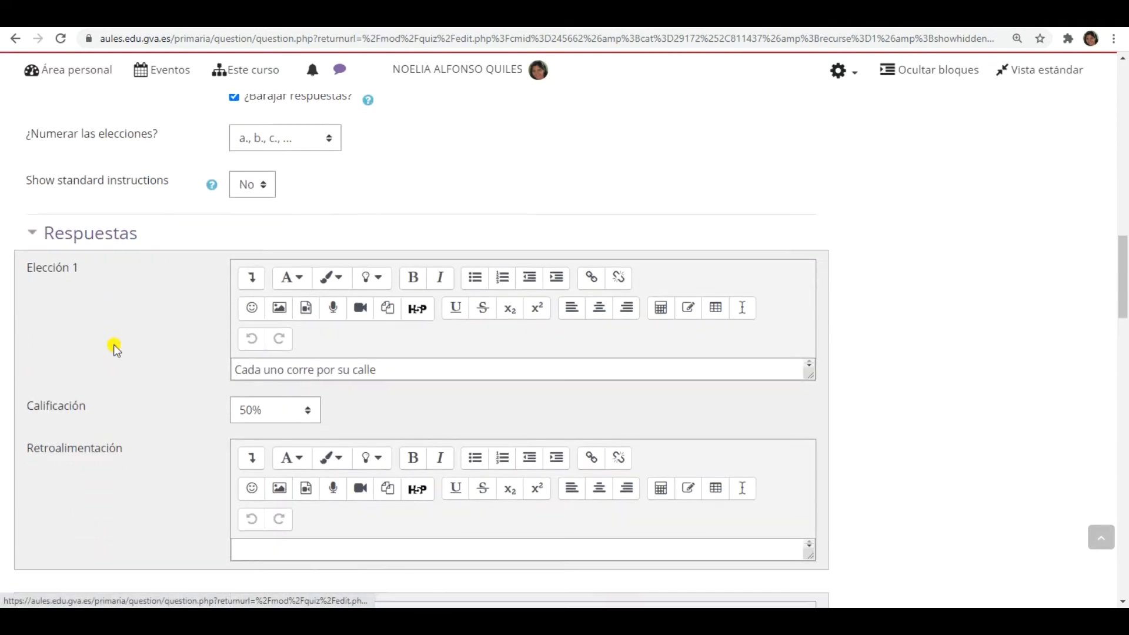
pyautogui.scroll(-1, 115, 349)
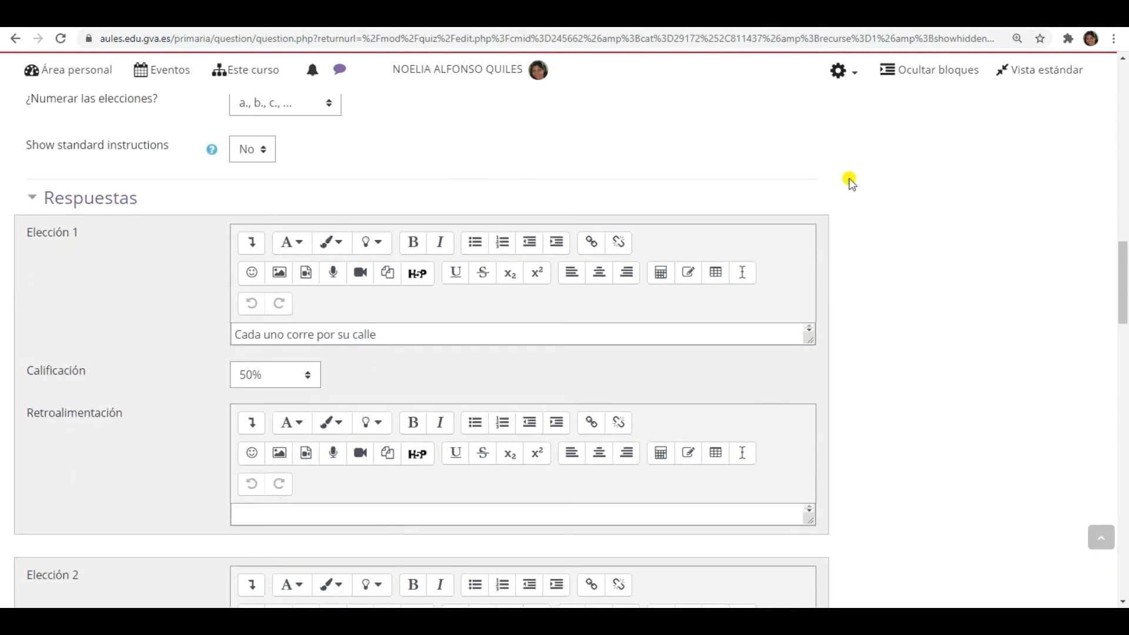
pyautogui.scroll(-1, 924, 377)
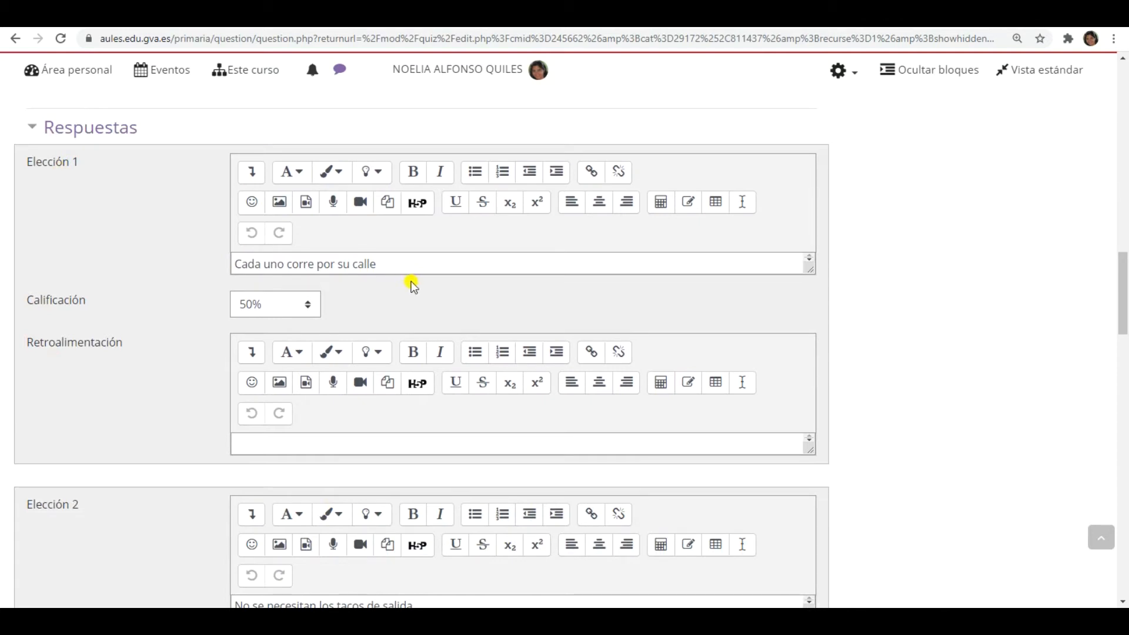
pyautogui.scroll(3, 965, 294)
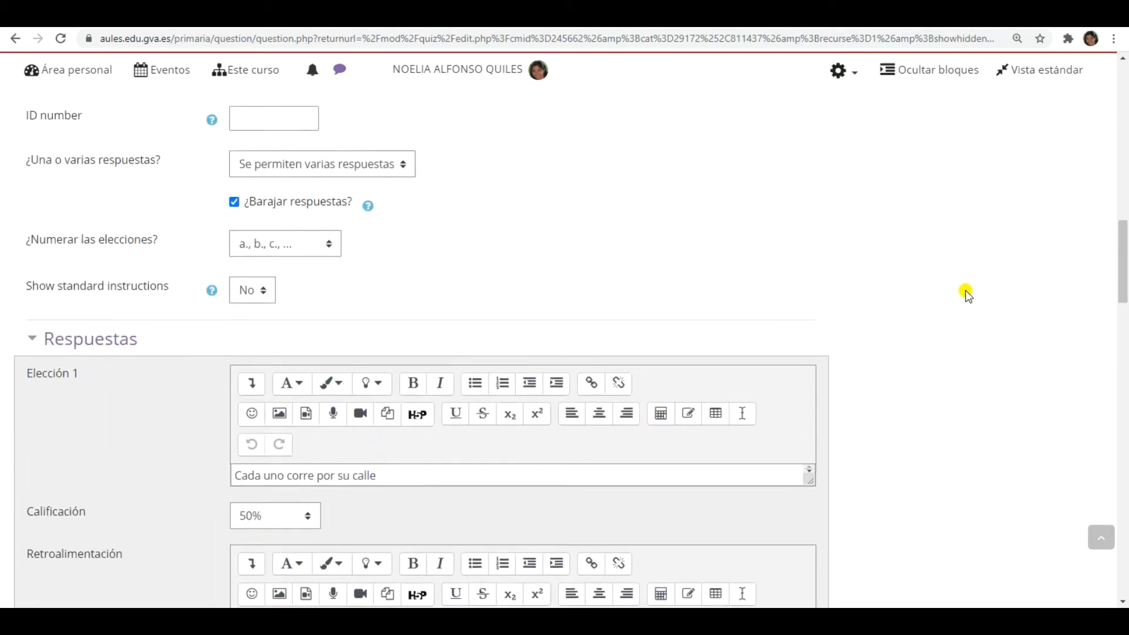
pyautogui.scroll(9, 961, 289)
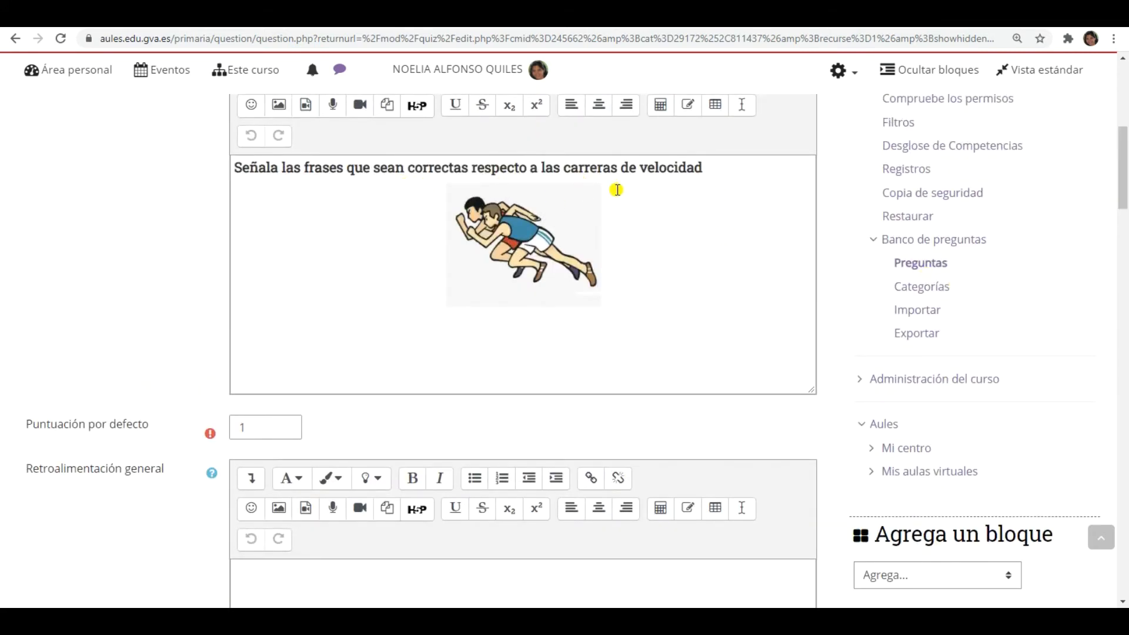
pyautogui.scroll(-10, 862, 323)
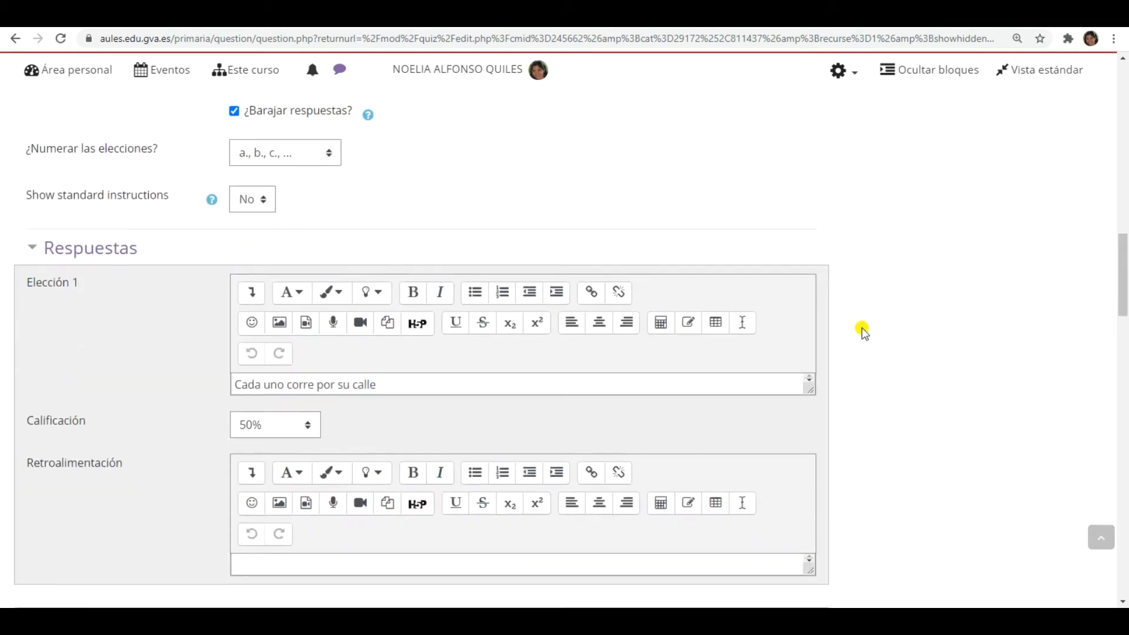
pyautogui.scroll(-1, 862, 331)
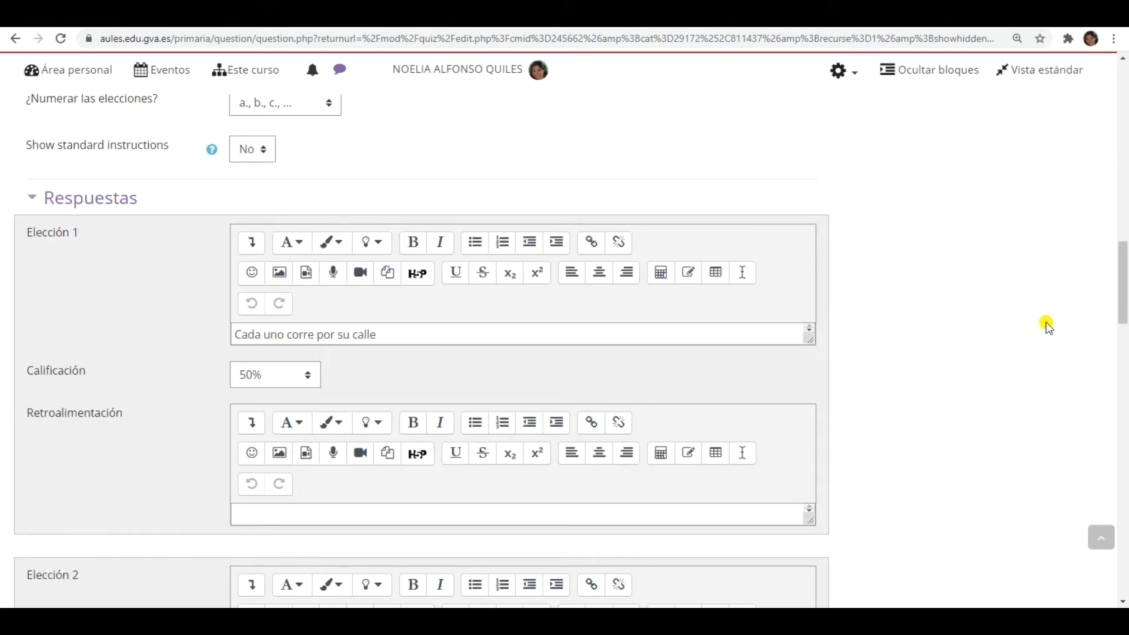
pyautogui.scroll(-1, 1013, 338)
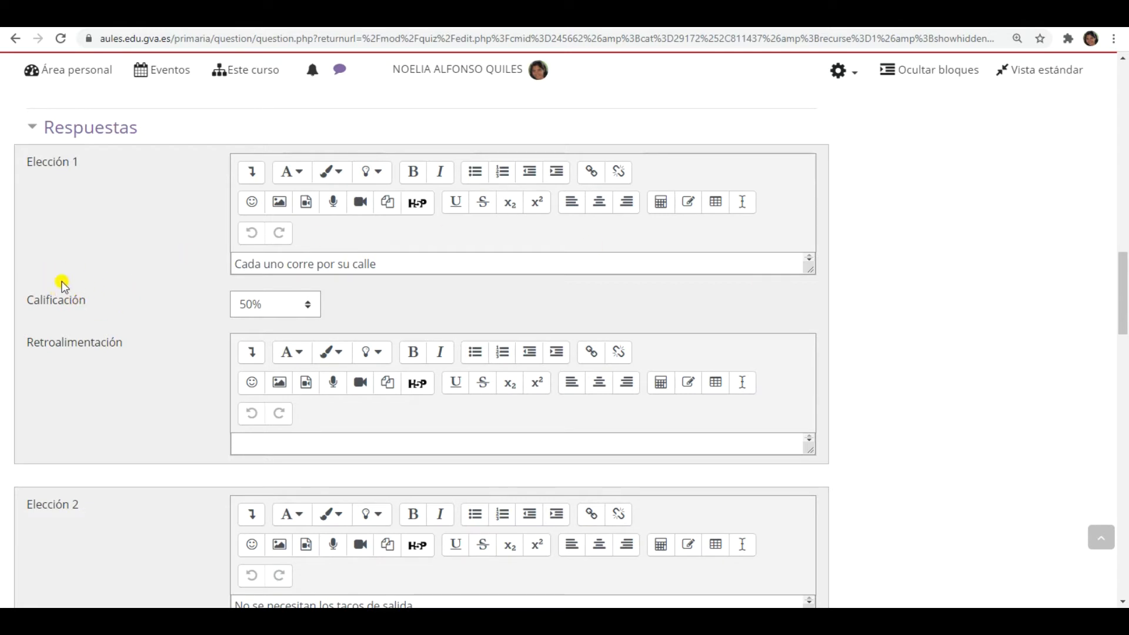
# Try a grade of 33,33333% for Elección 1 and restore it to 50%.
pyautogui.click(304, 306)
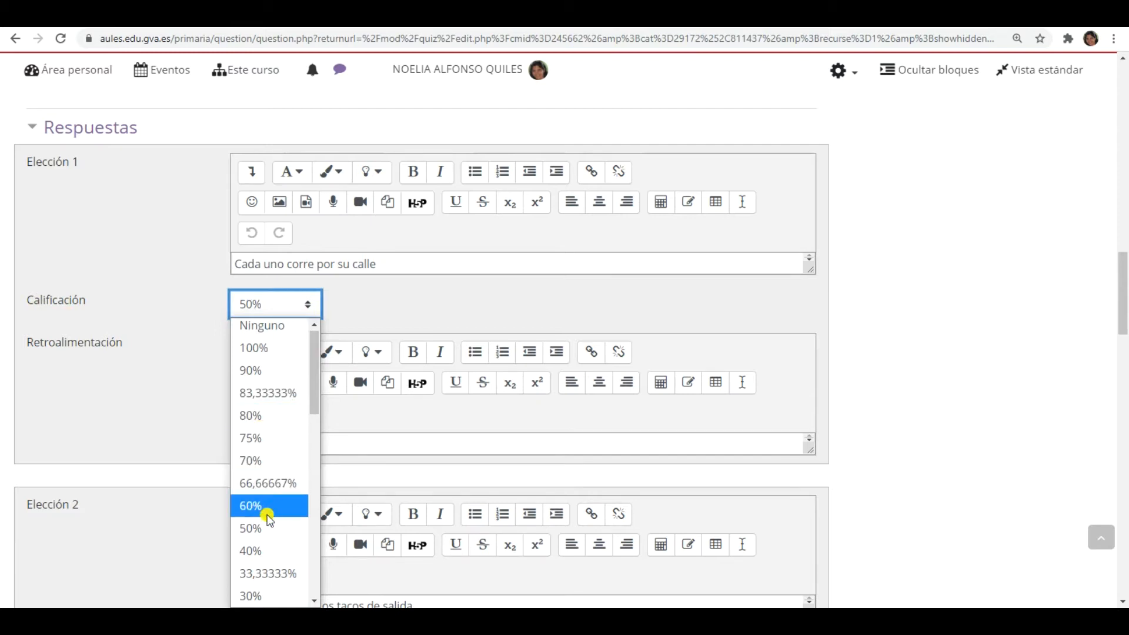
pyautogui.click(268, 532)
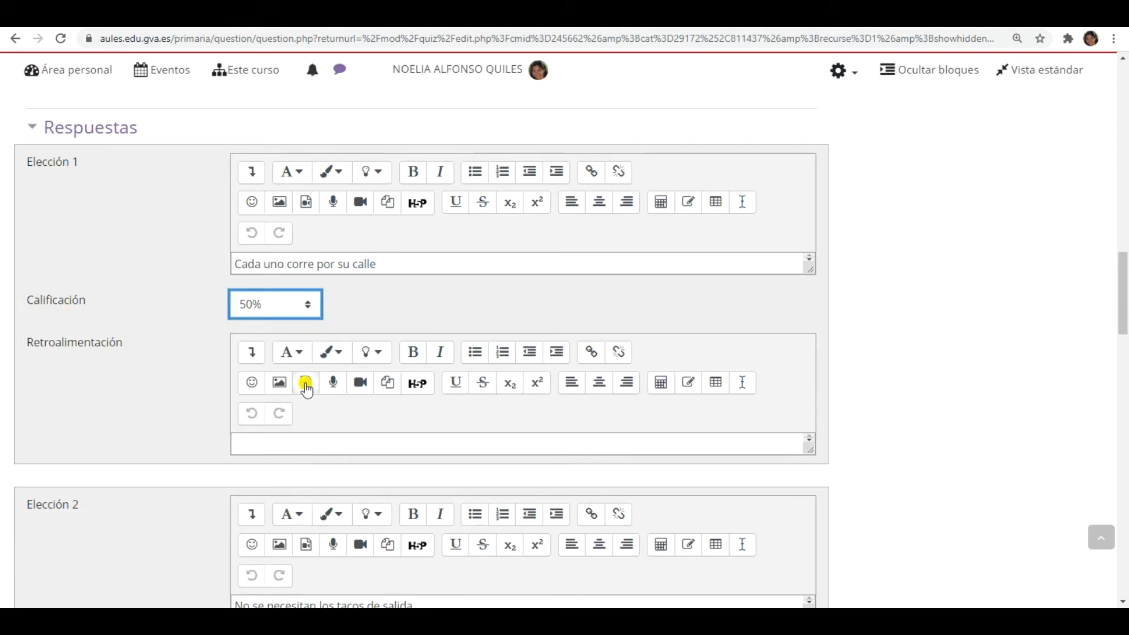
pyautogui.click(302, 301)
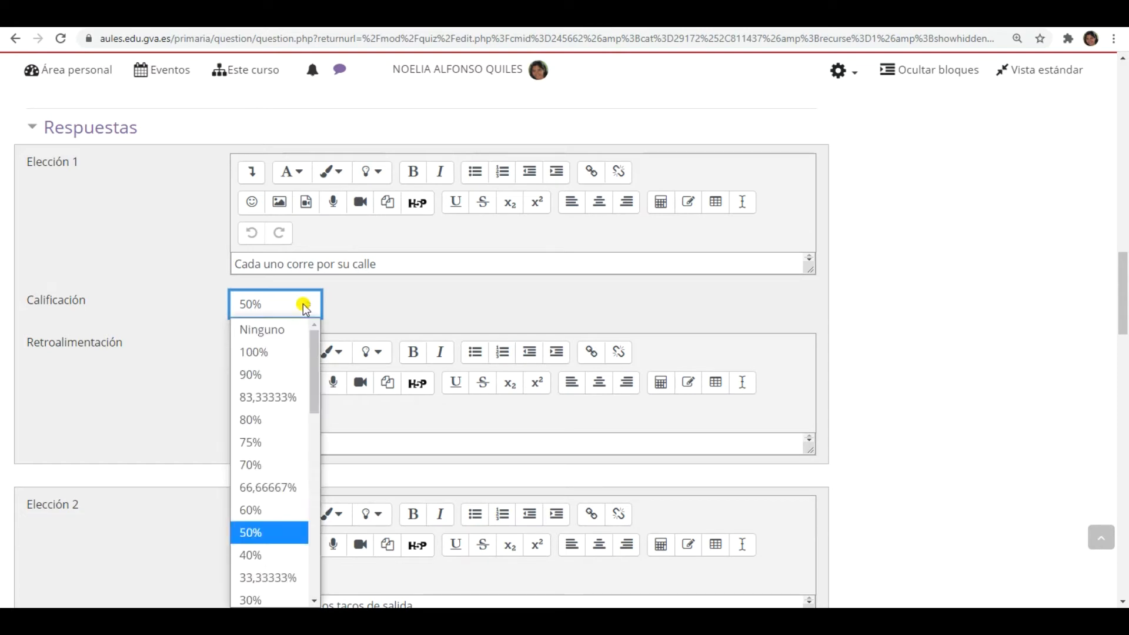
pyautogui.click(295, 579)
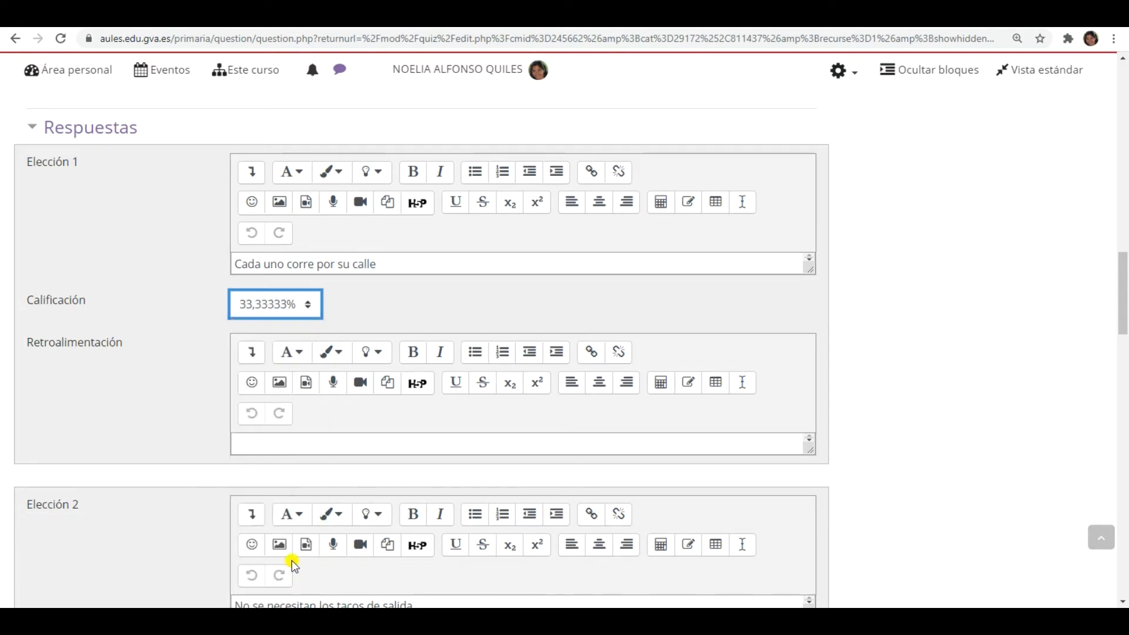
pyautogui.click(313, 306)
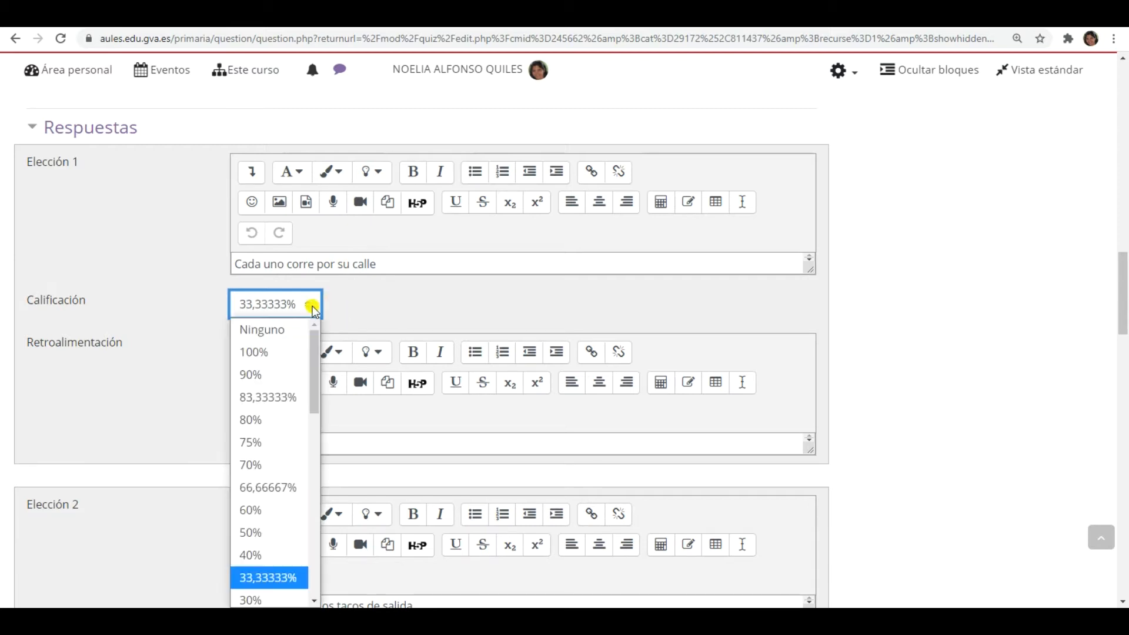
pyautogui.click(282, 532)
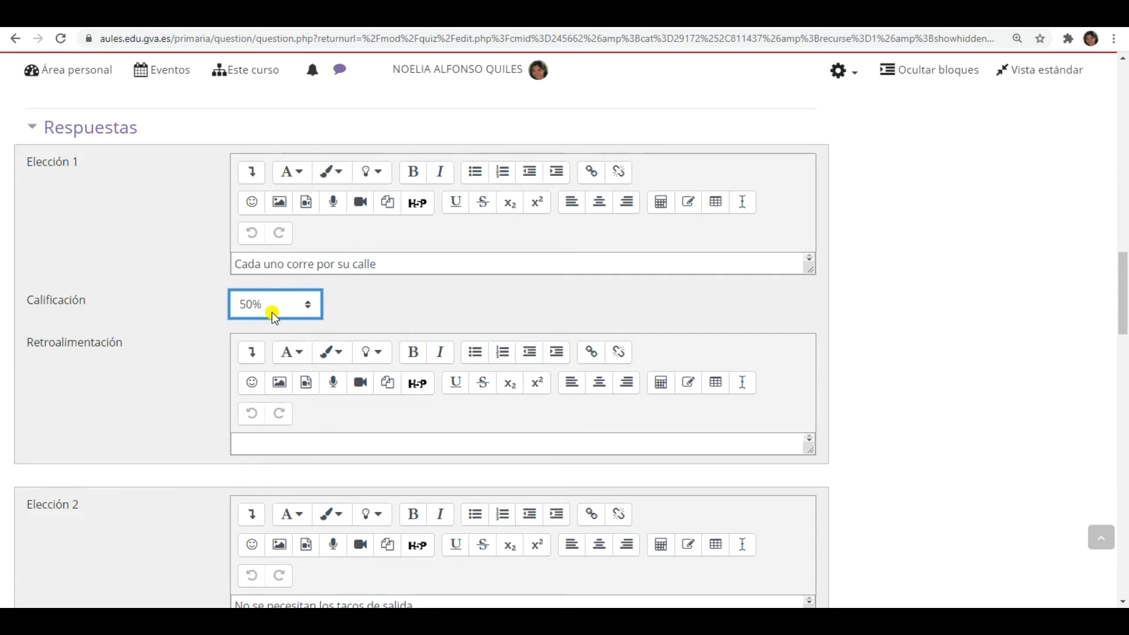
# Set the grade of Elección 2, "No se necesitan los tacos de salida", to Ninguno.
pyautogui.scroll(-1, 895, 320)
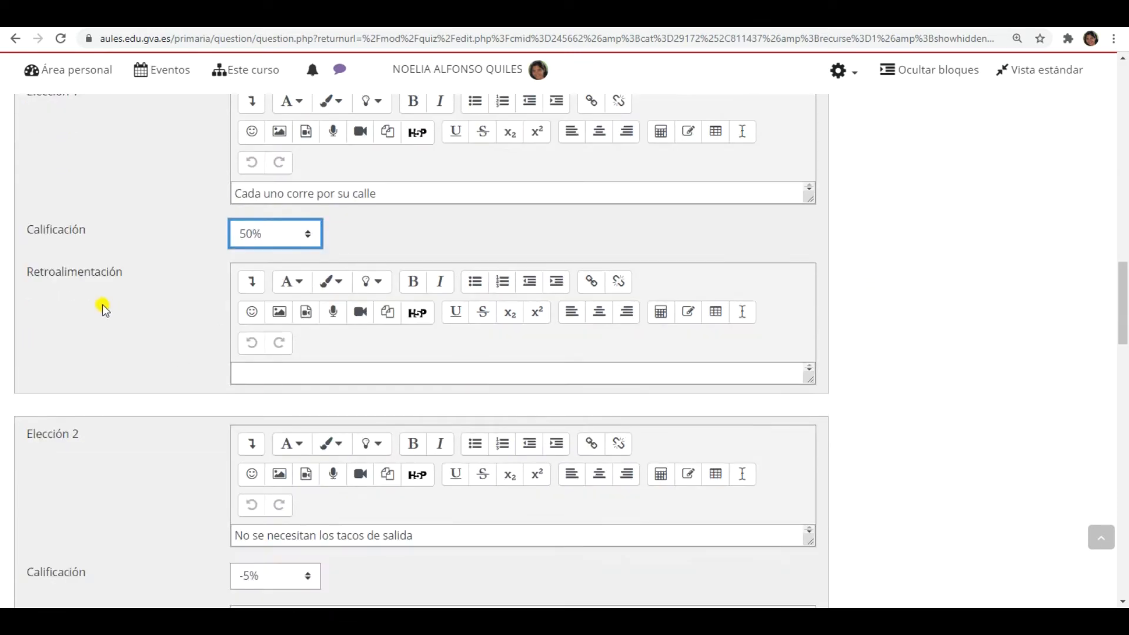
pyautogui.scroll(-2, 997, 295)
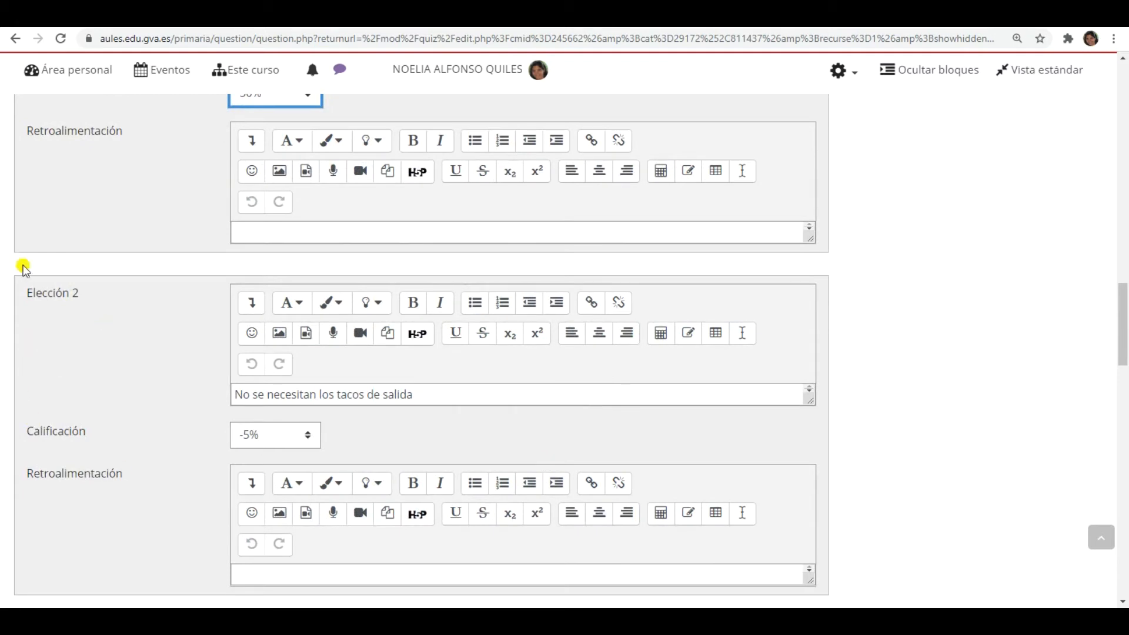
pyautogui.scroll(-1, 141, 387)
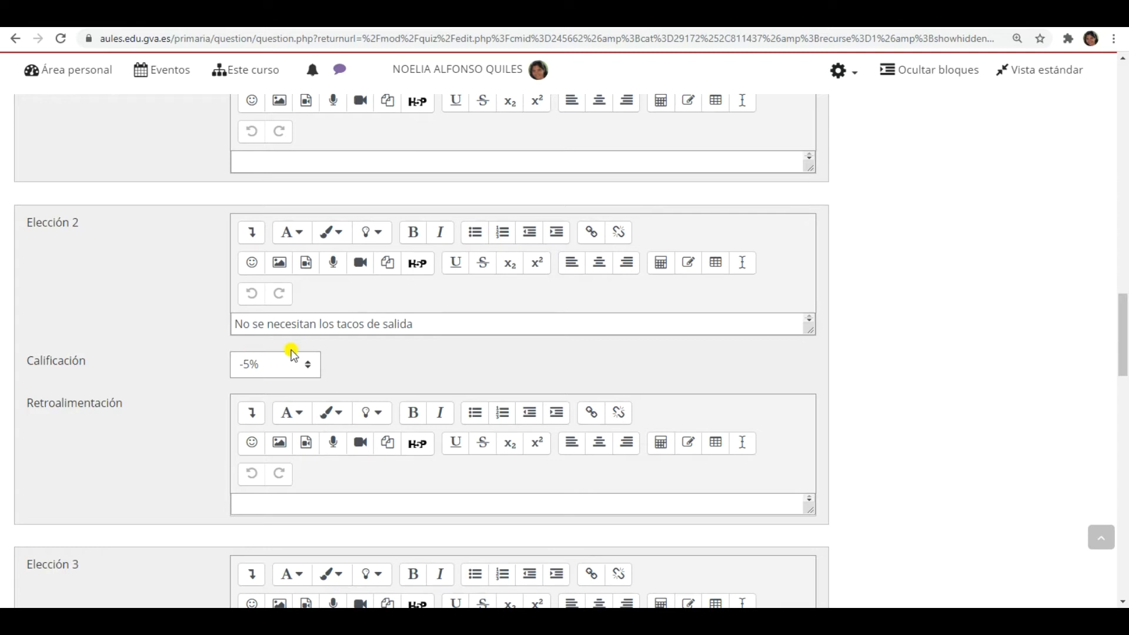
pyautogui.click(290, 370)
pyautogui.scroll(-1, 284, 323)
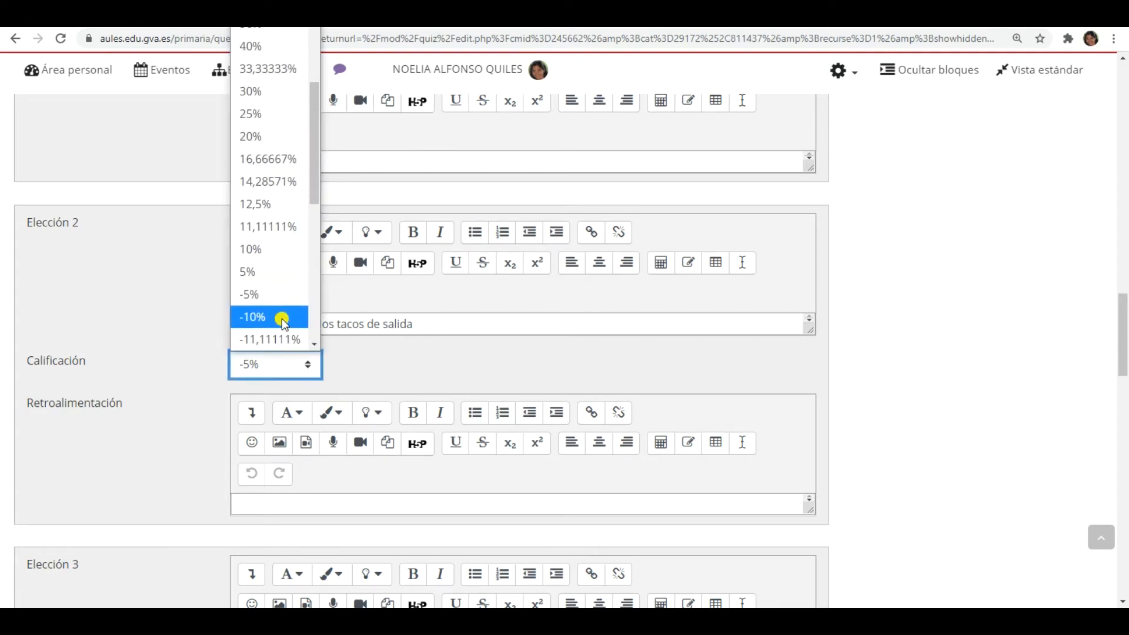
pyautogui.scroll(5, 294, 288)
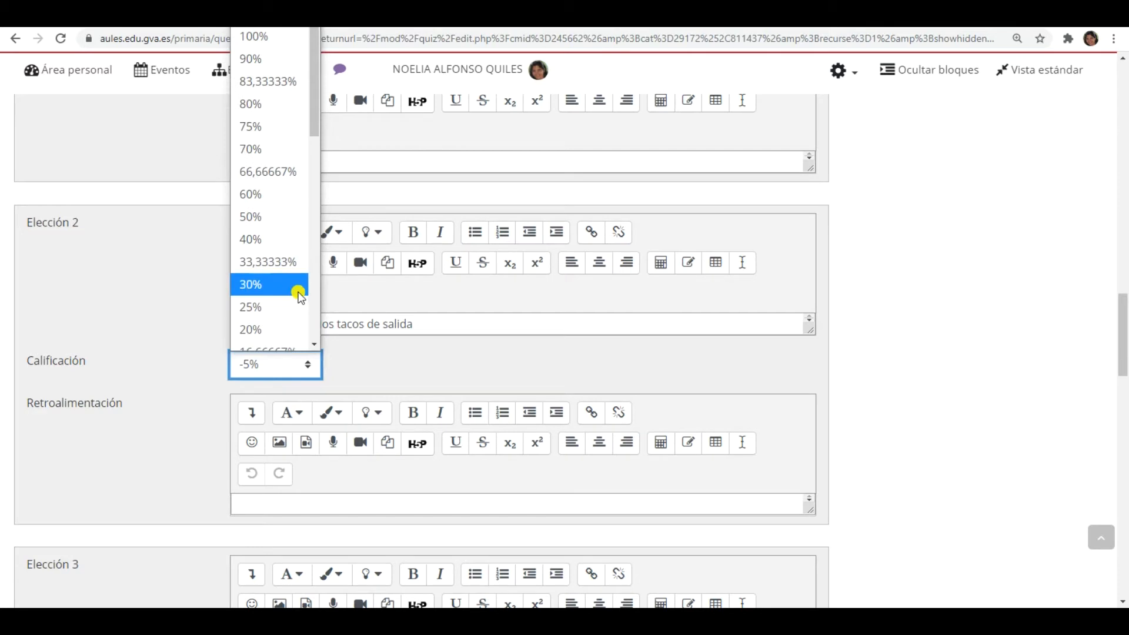
pyautogui.click(293, 31)
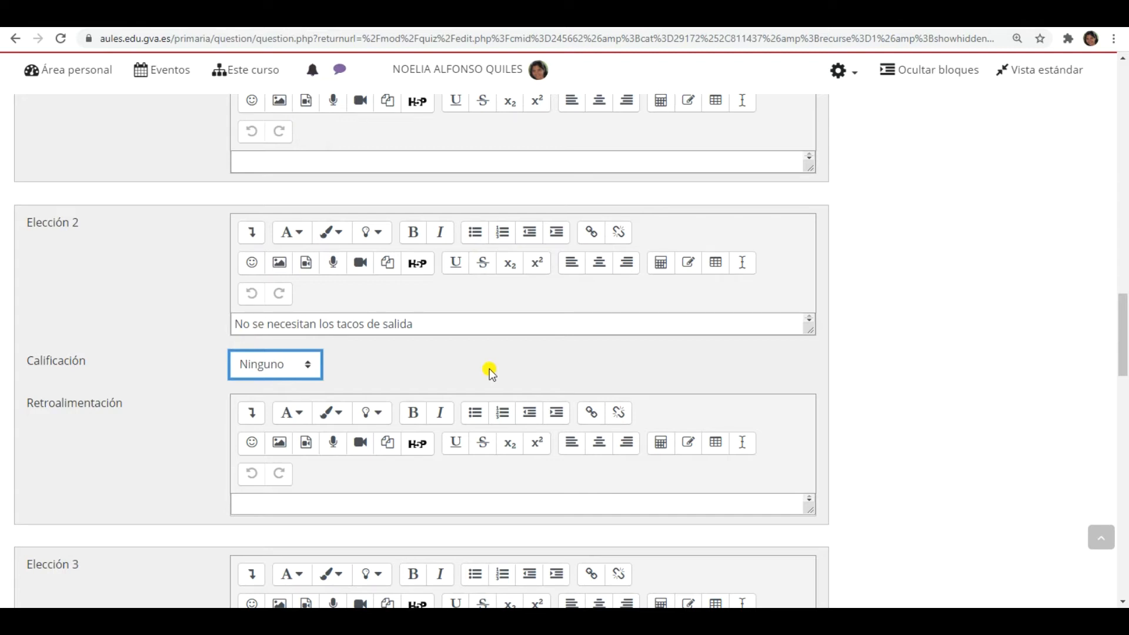
# Set the grade of Elección 4, the choice saying runners may pick any lane, to Ninguno.
pyautogui.scroll(-6, 489, 369)
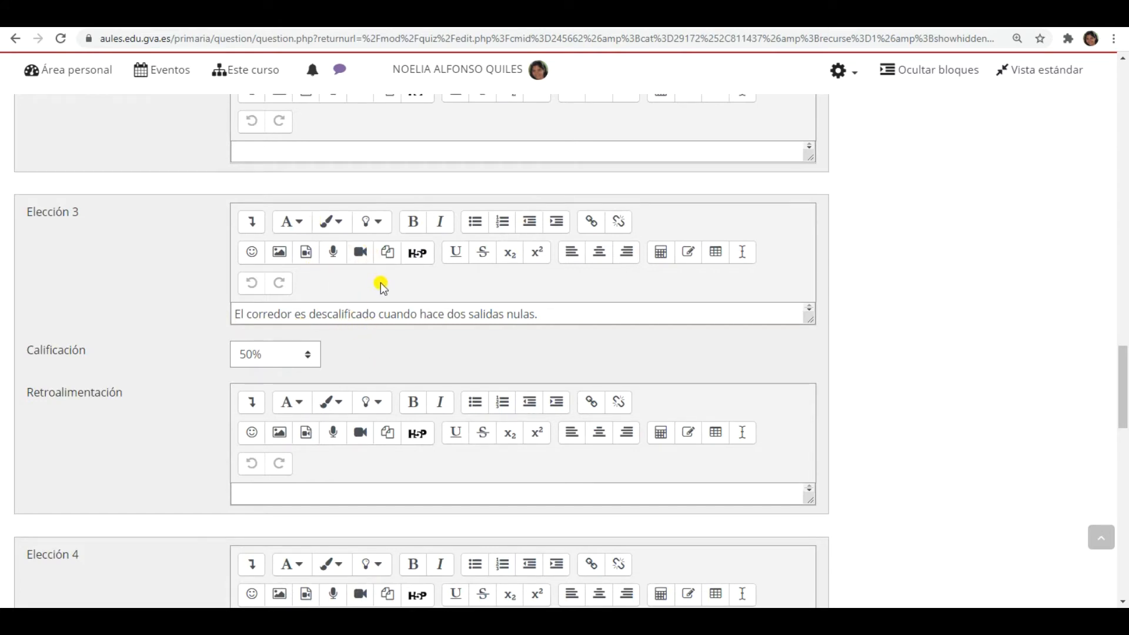
pyautogui.scroll(-3, 383, 288)
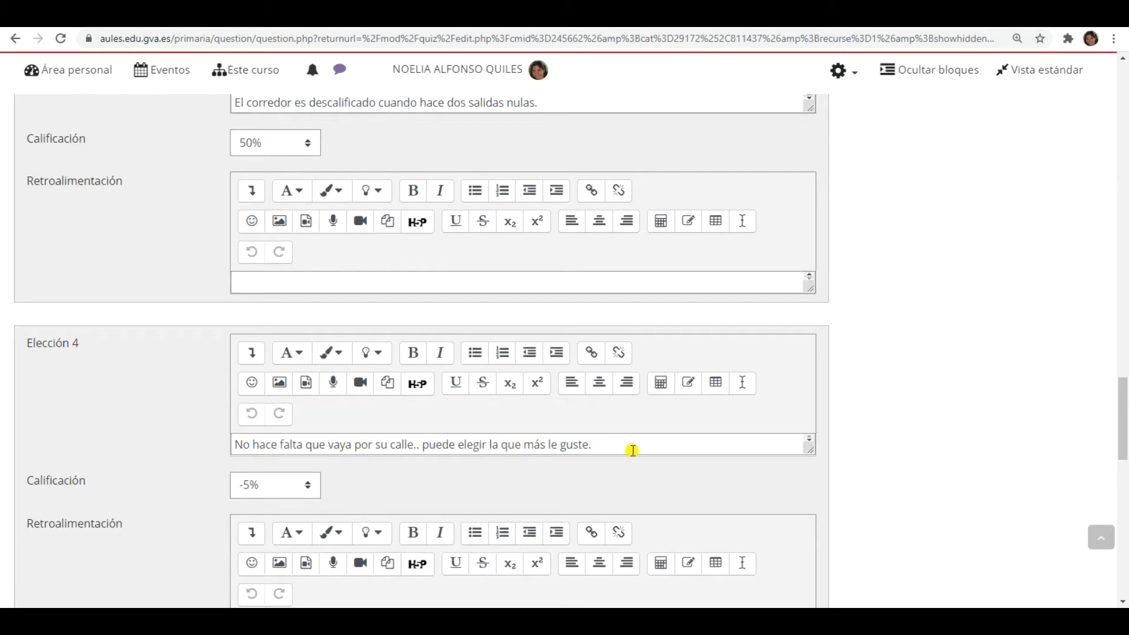
pyautogui.scroll(-1, 529, 494)
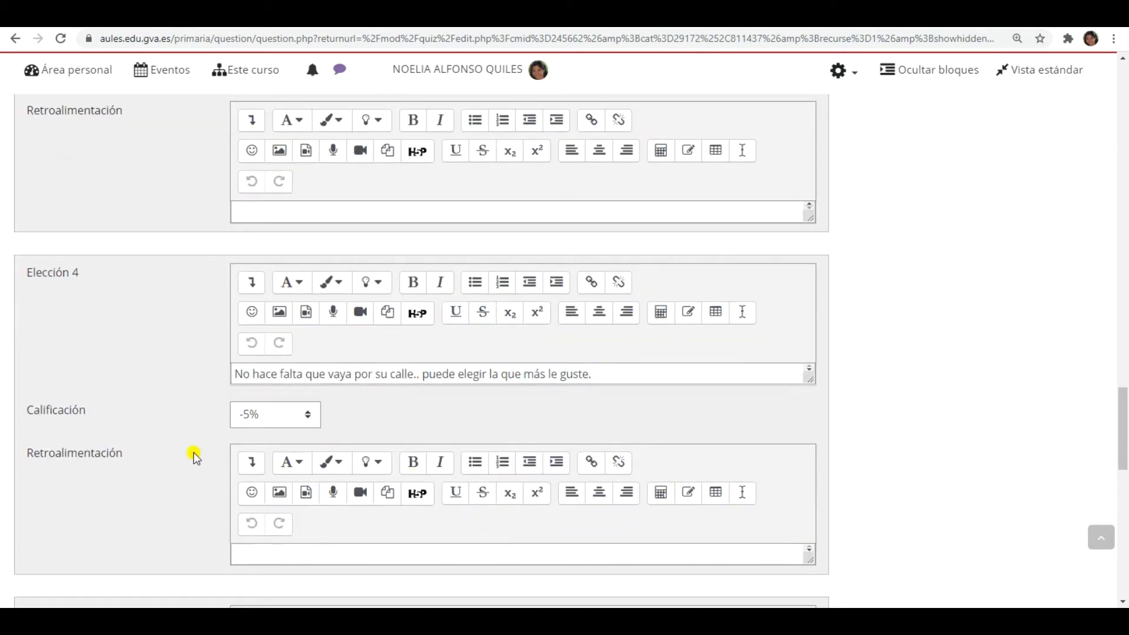
pyautogui.click(265, 415)
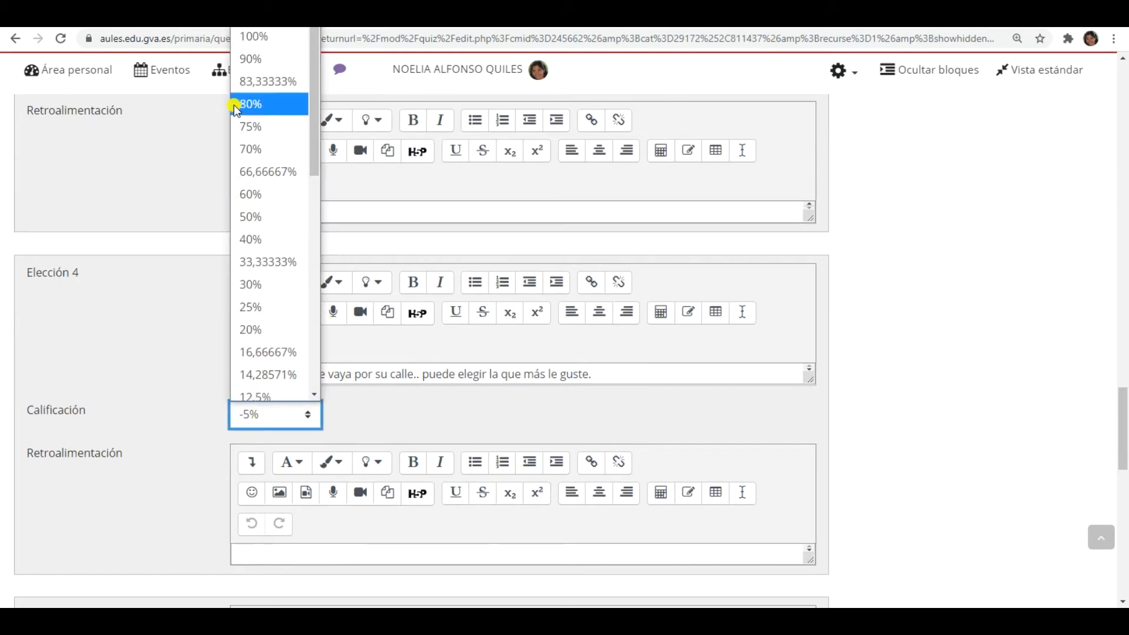
pyautogui.click(246, 37)
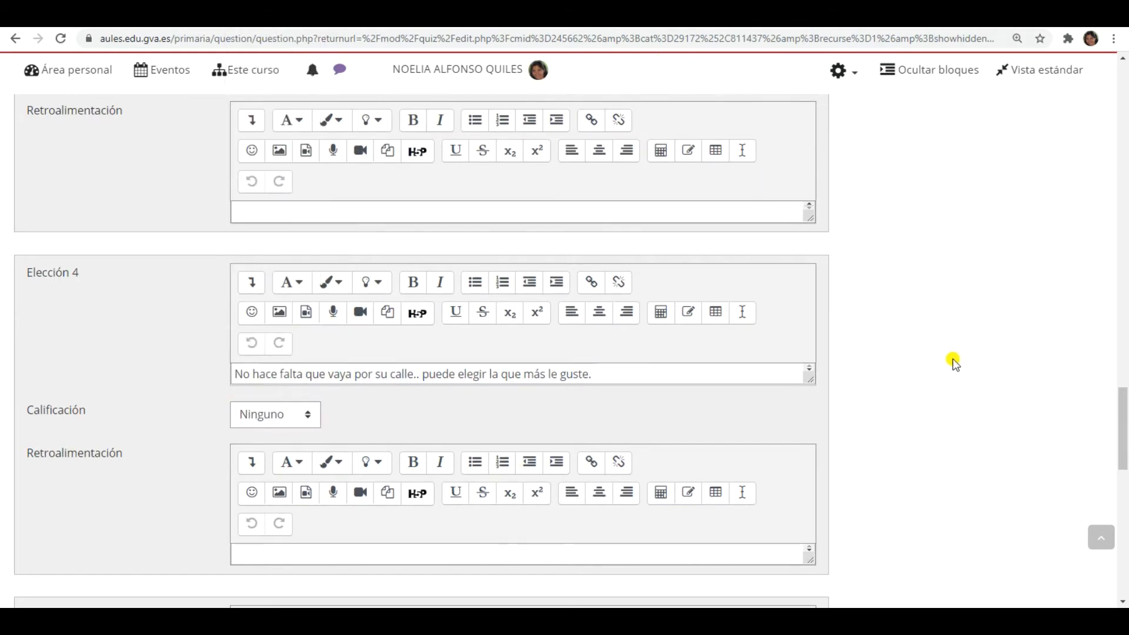
# Set the grade of Elección 5, "Se sale de pie", to Ninguno.
pyautogui.scroll(-3, 905, 415)
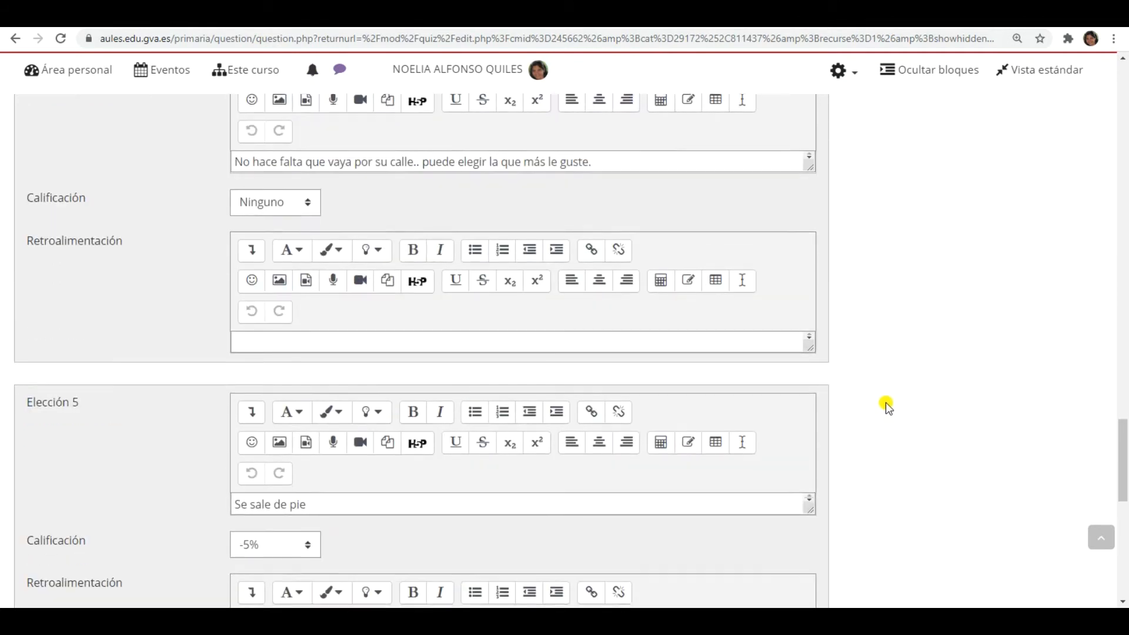
pyautogui.scroll(-3, 887, 407)
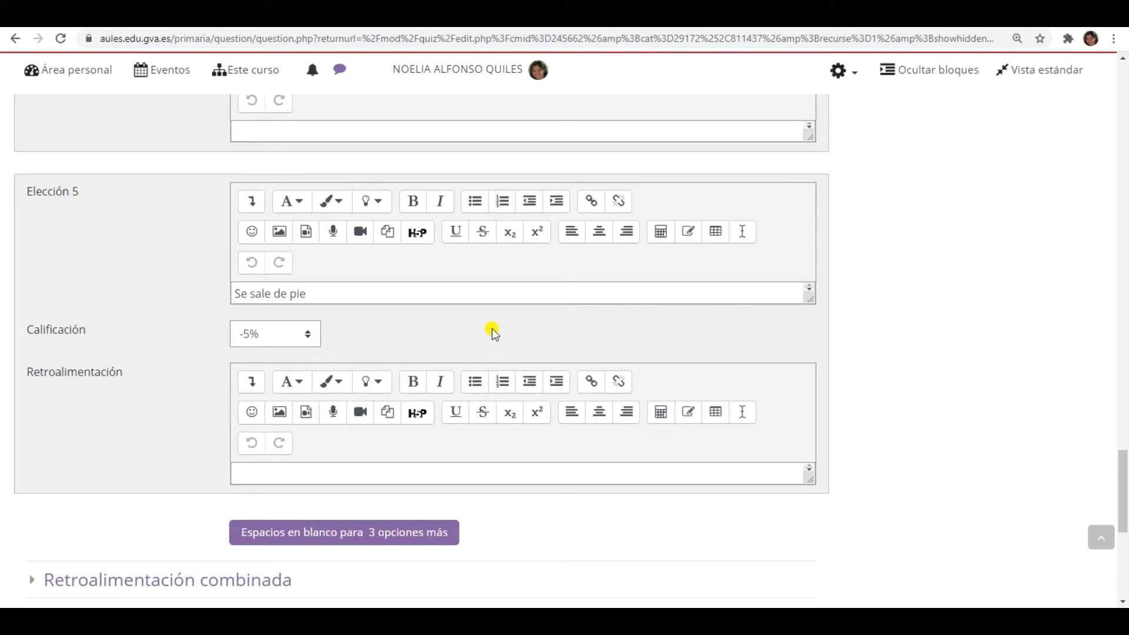
pyautogui.click(288, 342)
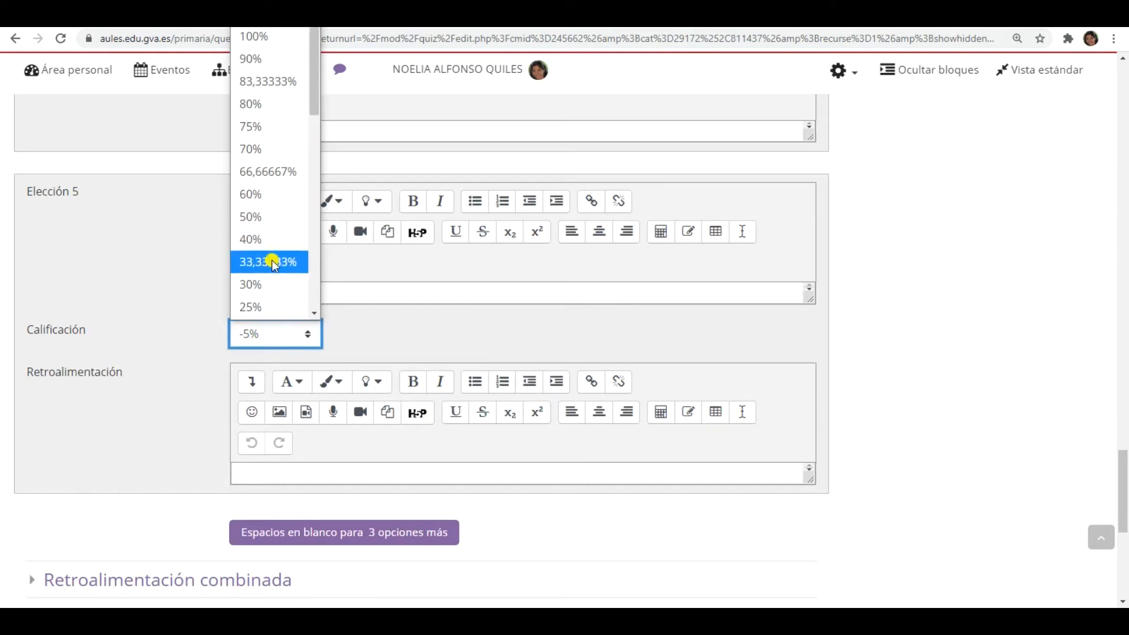
pyautogui.click(273, 29)
pyautogui.click(892, 292)
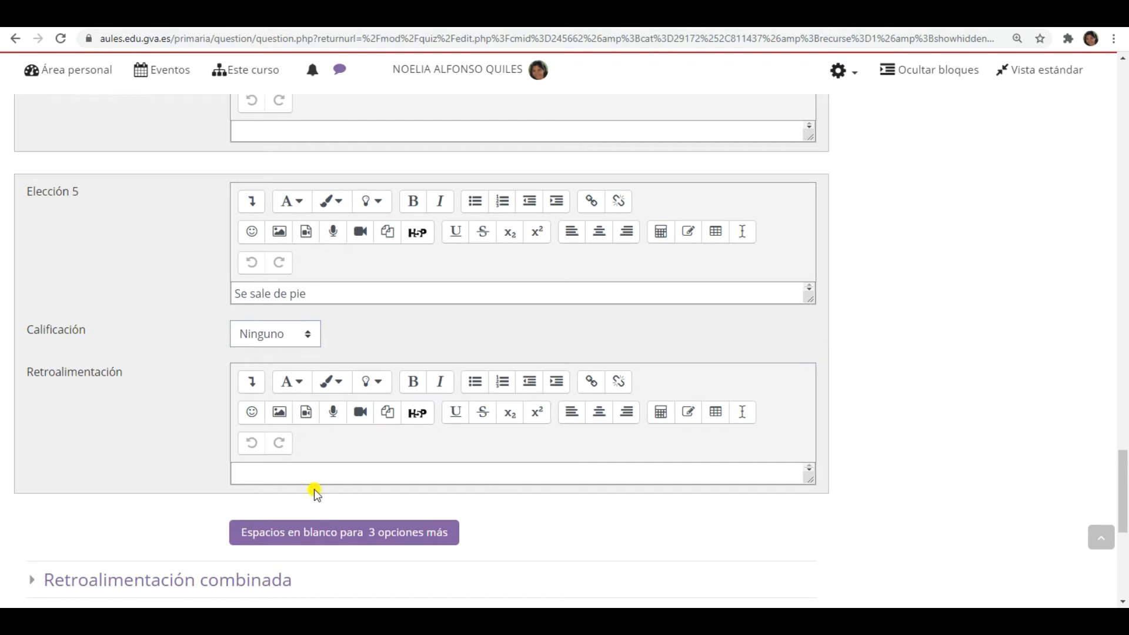
# Save the changes to the question and return to editing the quiz.
pyautogui.scroll(-3, 470, 514)
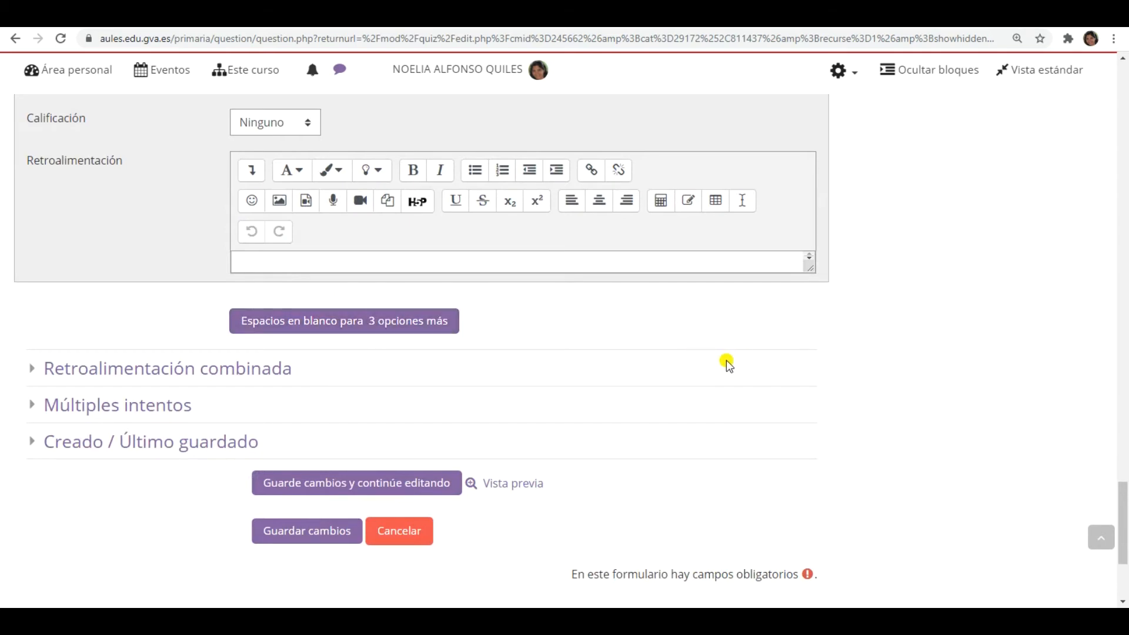
pyautogui.scroll(-1, 725, 356)
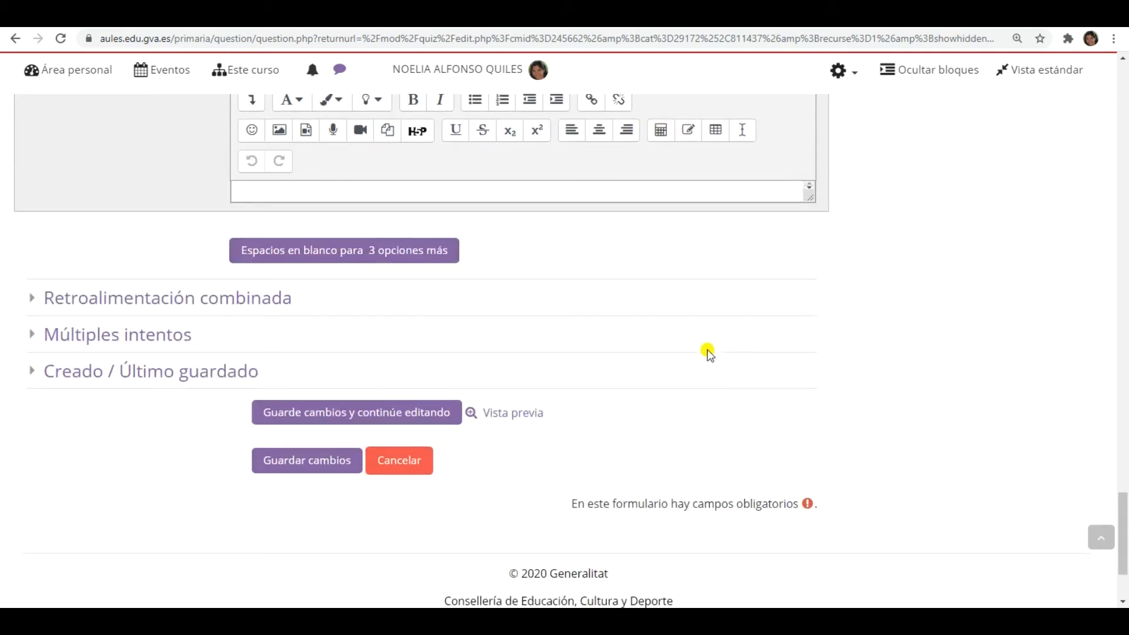
pyautogui.click(304, 460)
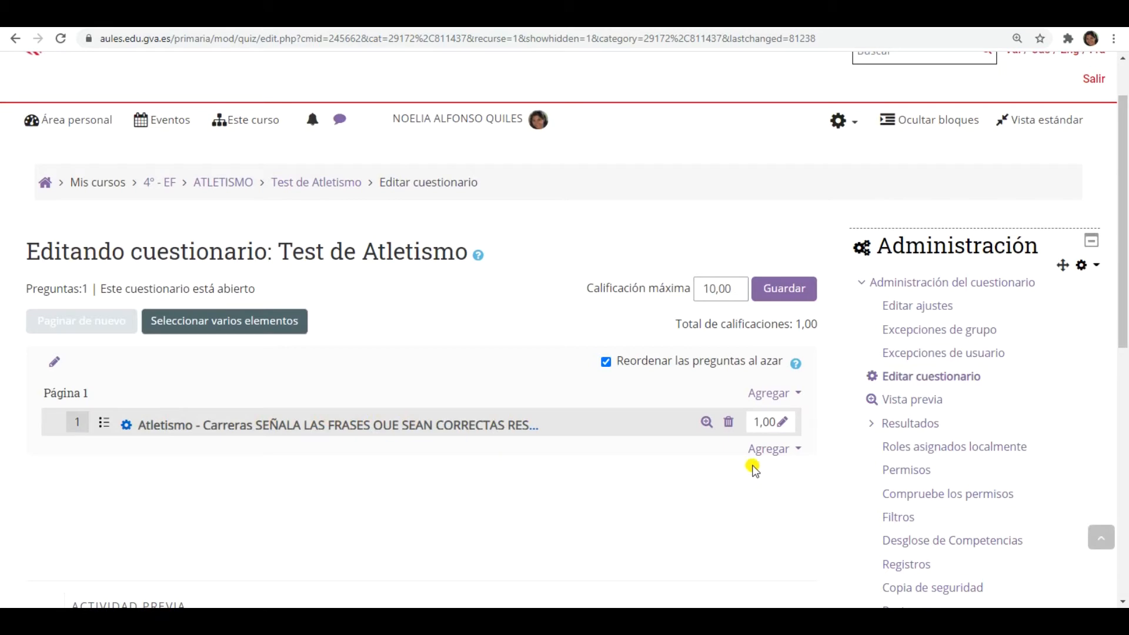
# Add the ATLETISMO - LANZAMIENTOS question "Une cada movimiento de ejecución en el lanzamiento" from the question bank to the end of the quiz.
pyautogui.click(764, 450)
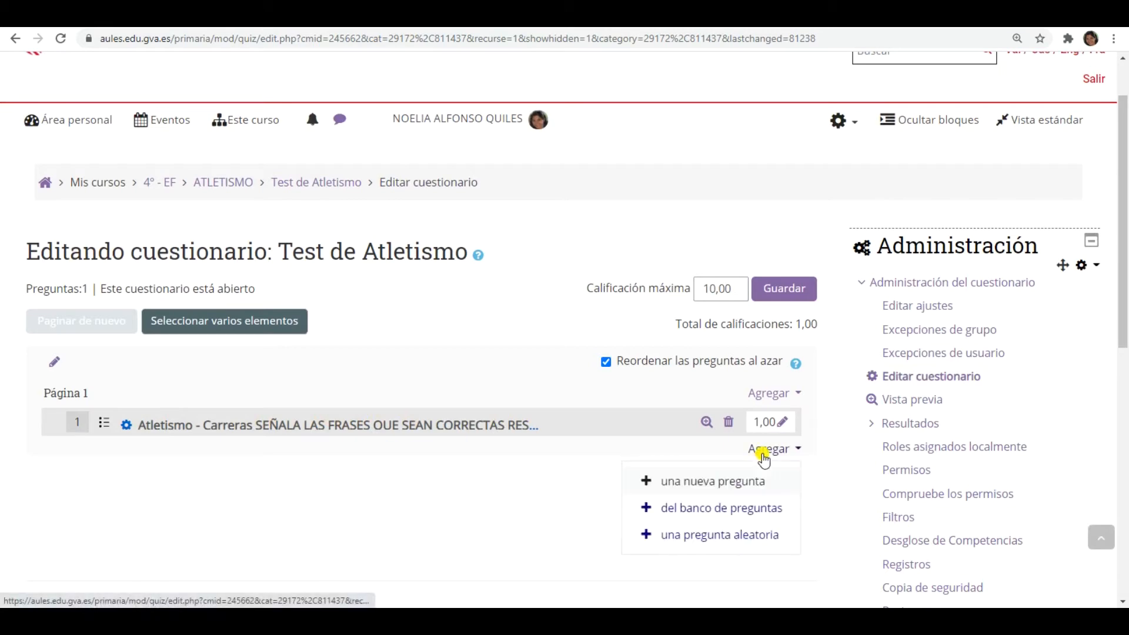
pyautogui.click(749, 507)
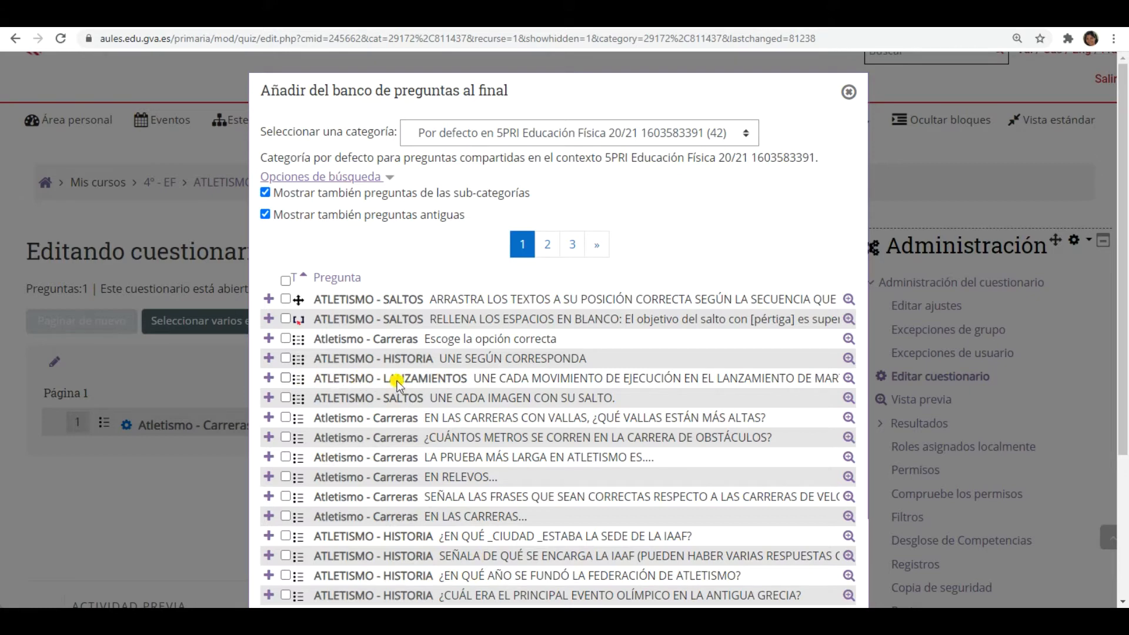
pyautogui.click(285, 379)
pyautogui.scroll(-3, 471, 470)
pyautogui.click(413, 573)
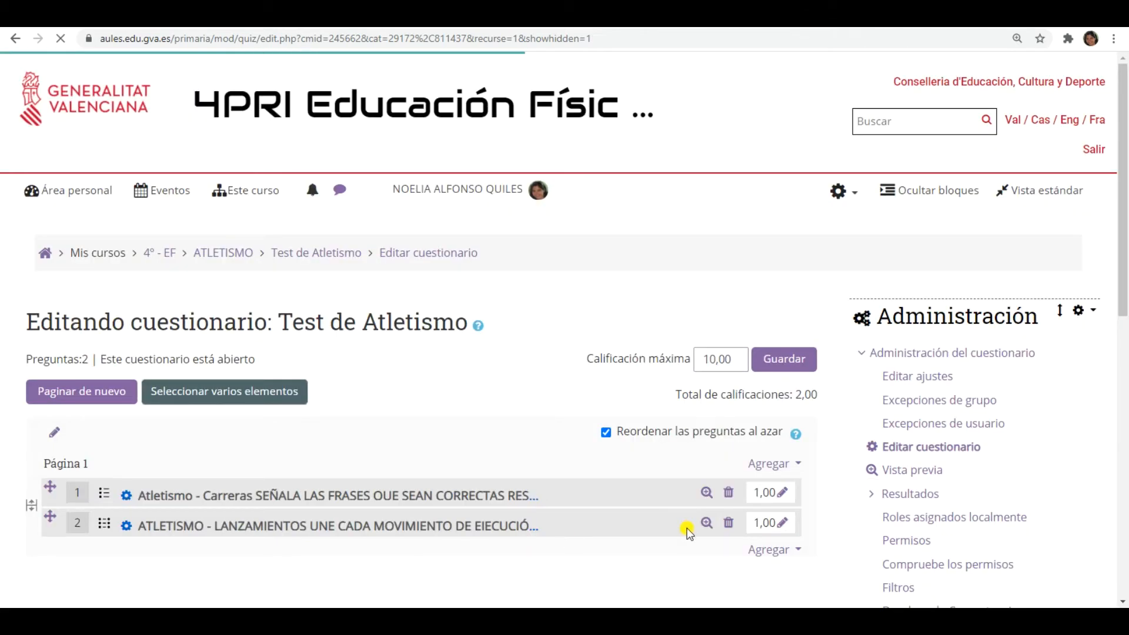
# Open the ATLETISMO - LANZAMIENTOS matching question for editing and review its name and statement.
pyautogui.scroll(-3, 814, 475)
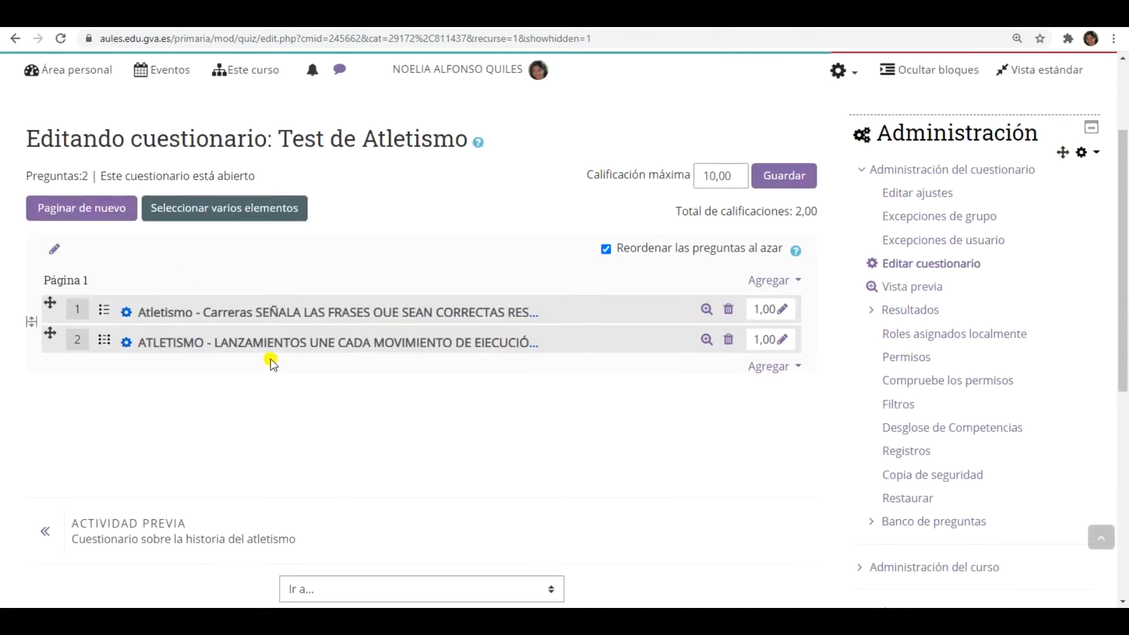
pyautogui.click(315, 347)
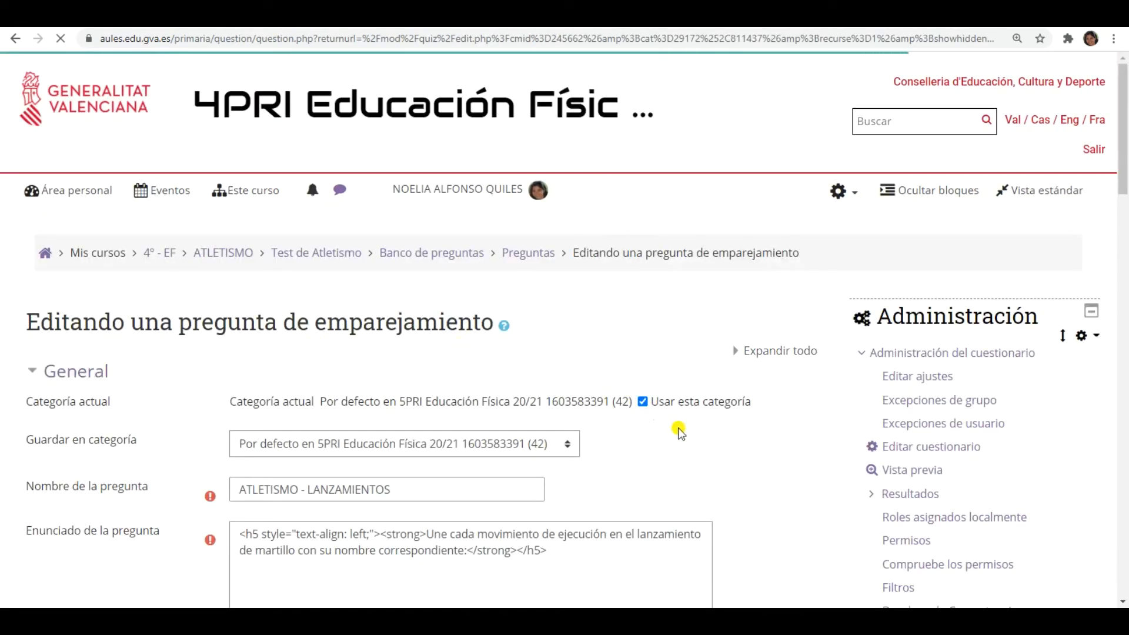
pyautogui.scroll(-3, 831, 468)
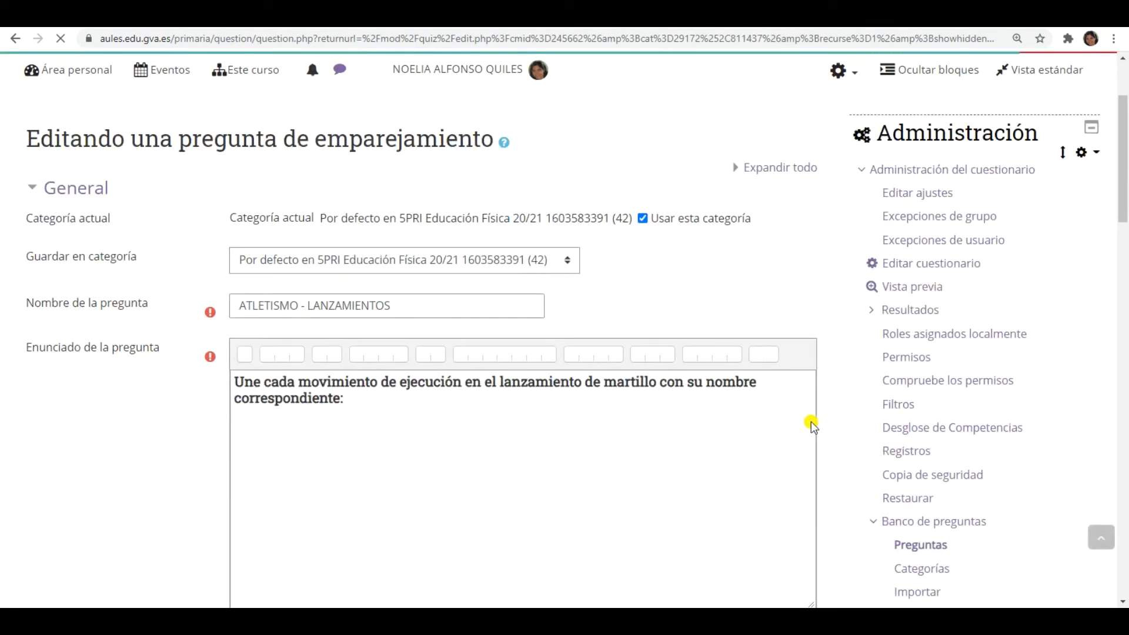
pyautogui.scroll(-1, 159, 306)
pyautogui.moveTo(234, 236); pyautogui.dragTo(416, 238)
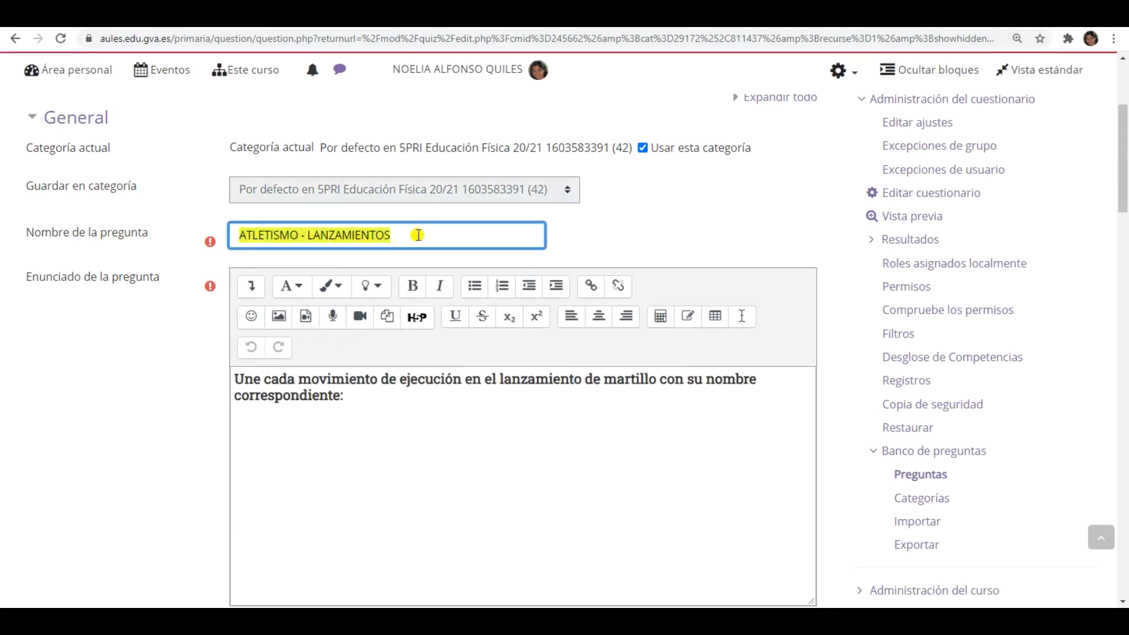
pyautogui.click(418, 235)
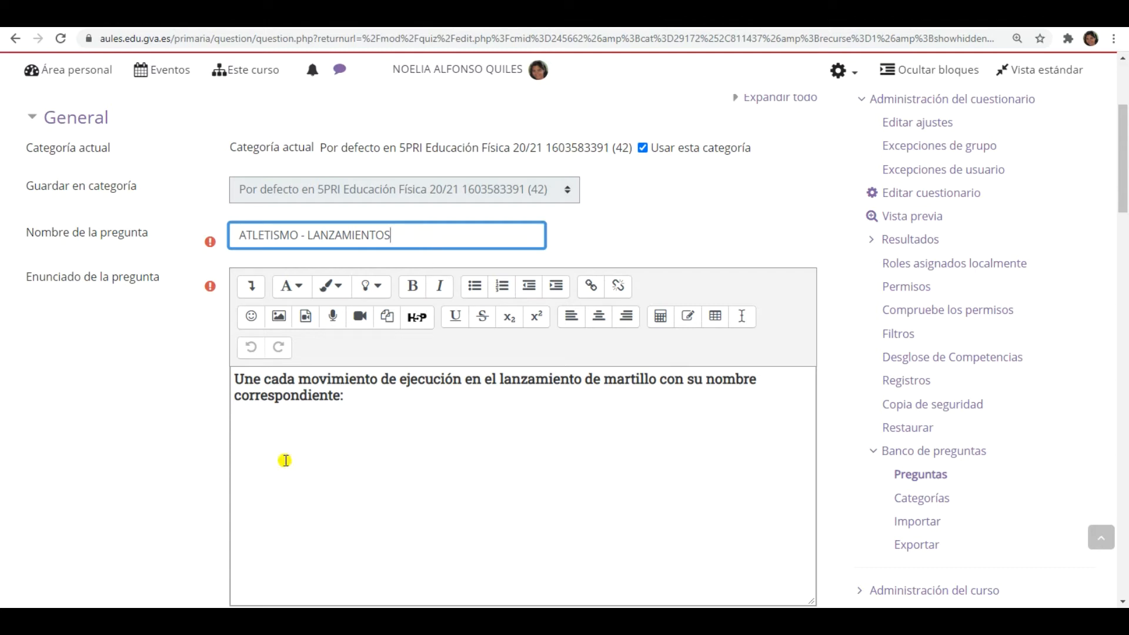
pyautogui.scroll(-3, 476, 464)
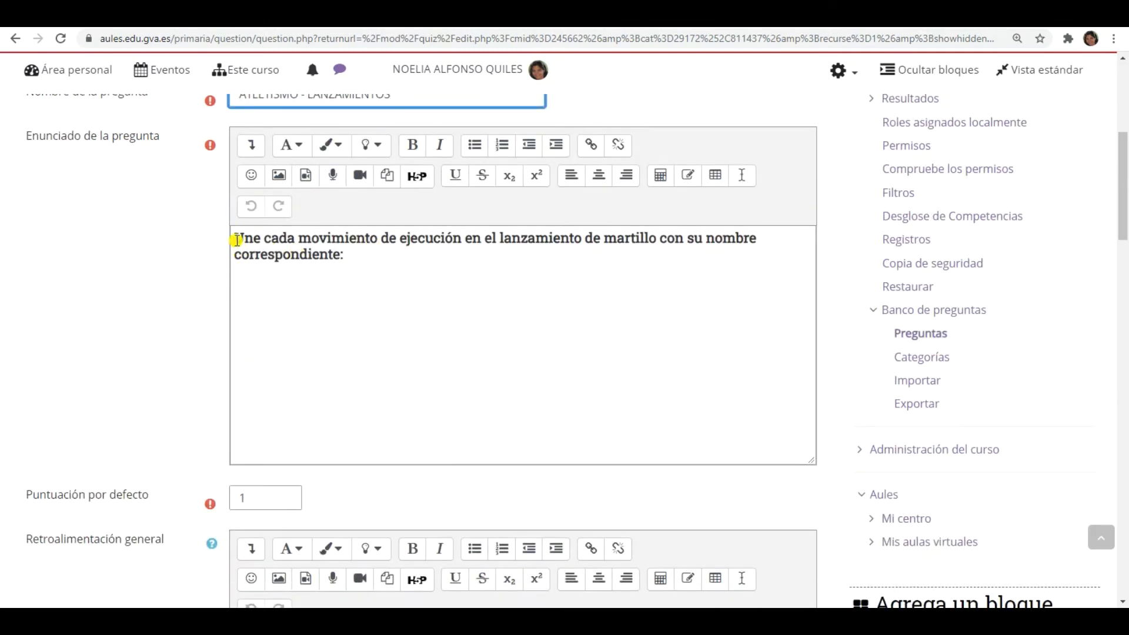
pyautogui.moveTo(235, 235); pyautogui.dragTo(763, 265)
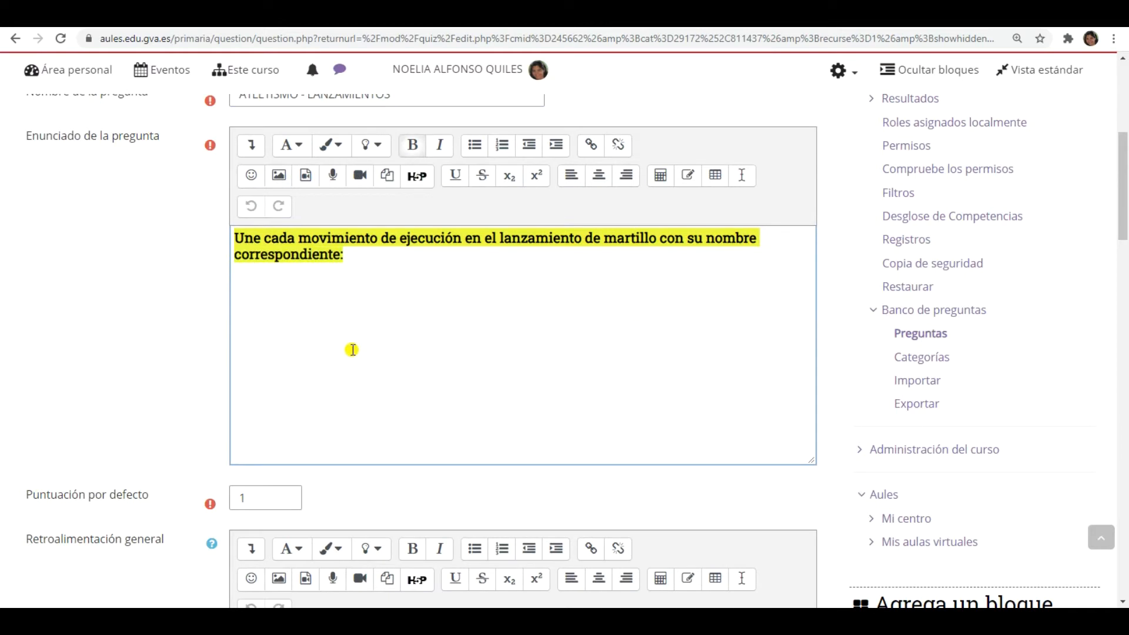
pyautogui.click(474, 367)
# Review the matching question's default score, general feedback and shuffle setting.
pyautogui.scroll(-1, 456, 375)
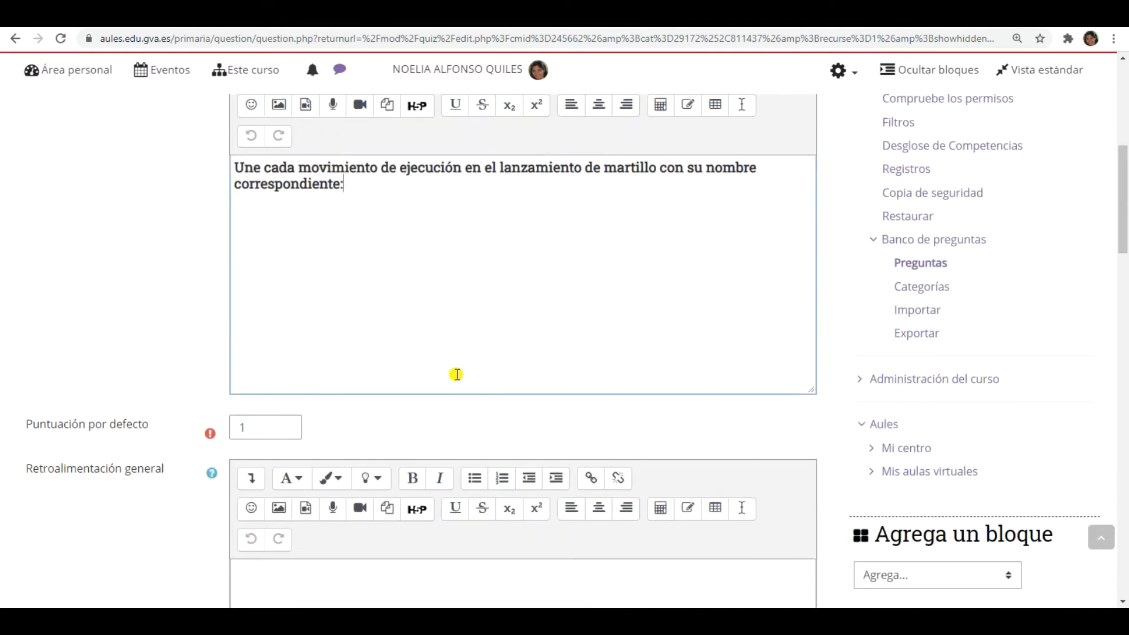
pyautogui.scroll(-1, 457, 374)
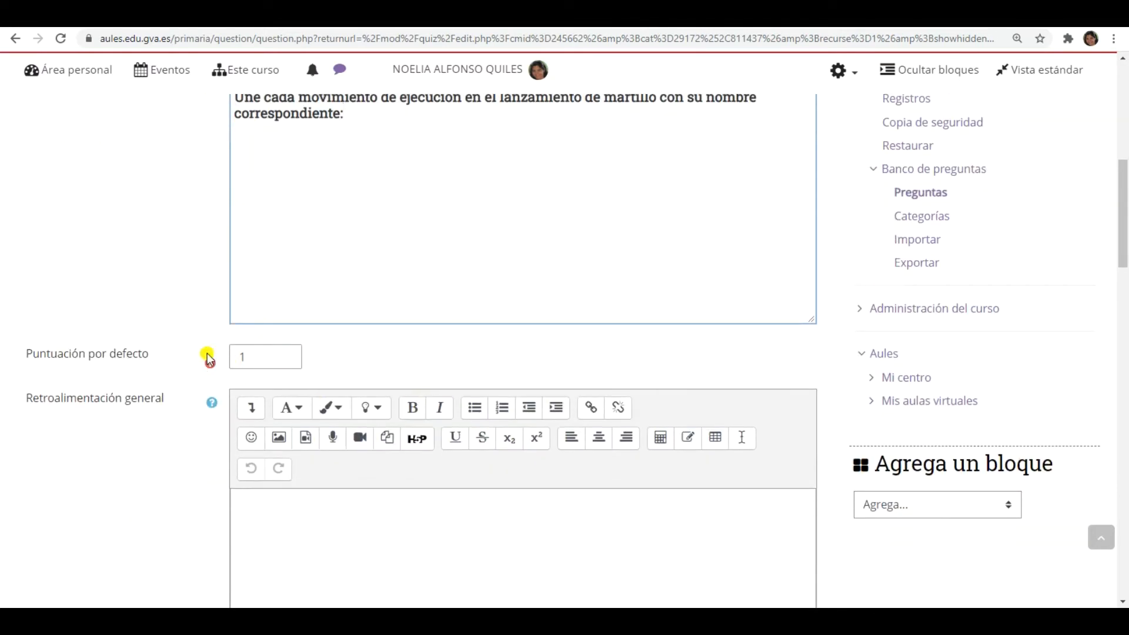
pyautogui.scroll(-2, 523, 293)
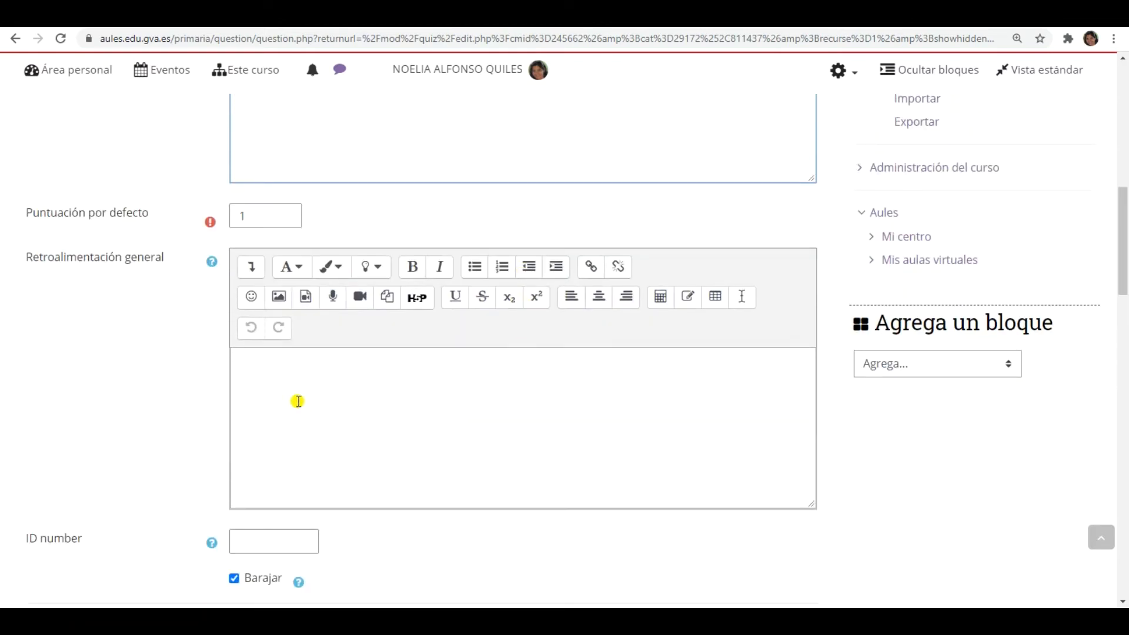
pyautogui.scroll(-3, 406, 430)
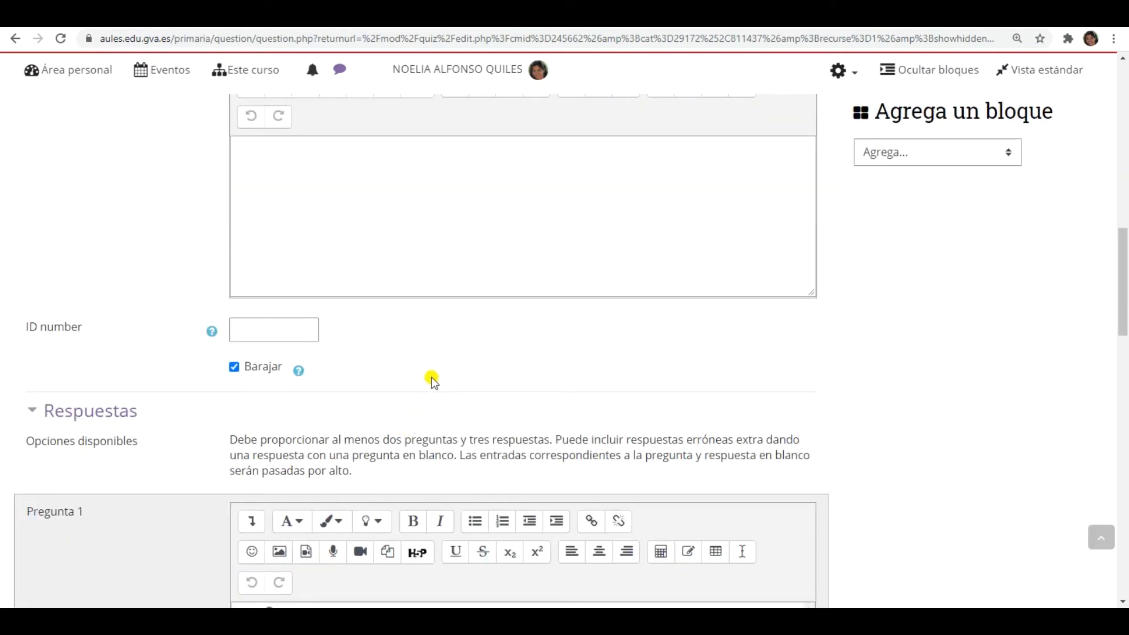
pyautogui.scroll(-1, 441, 355)
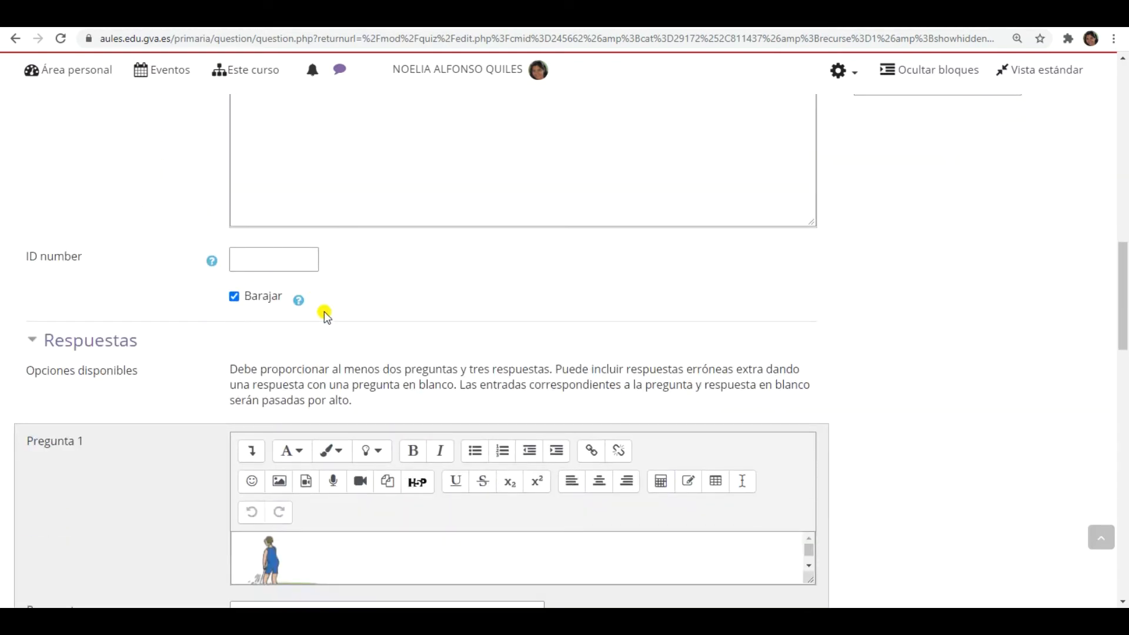
pyautogui.scroll(-2, 588, 271)
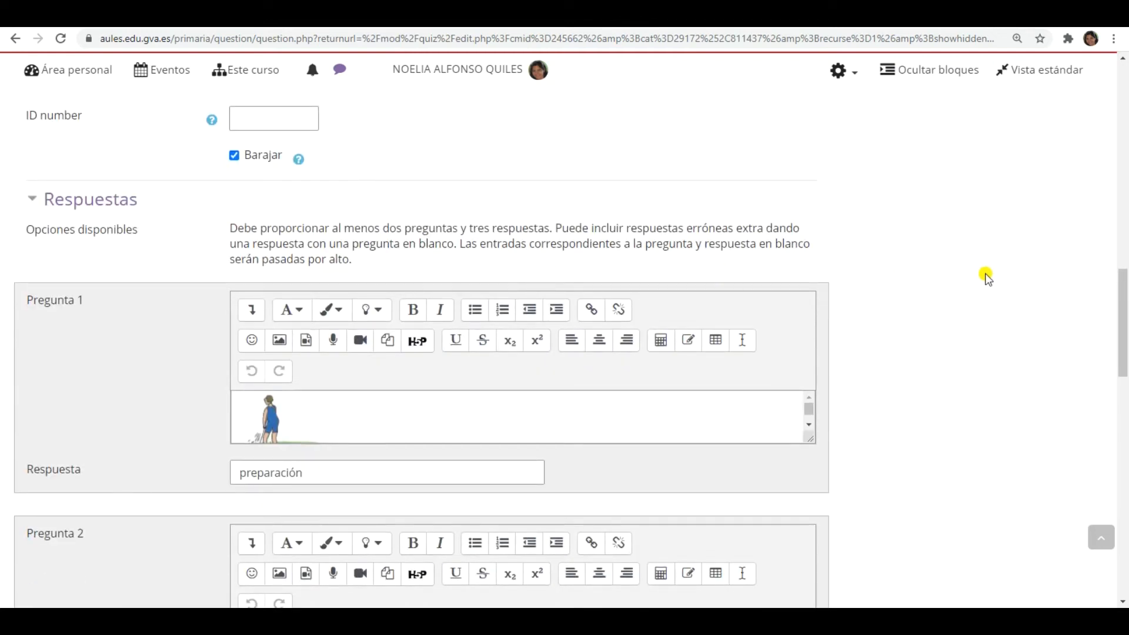
# Examine the images and their paired answers in Pregunta 1 through Pregunta 4 of the matching question.
pyautogui.scroll(-1, 971, 281)
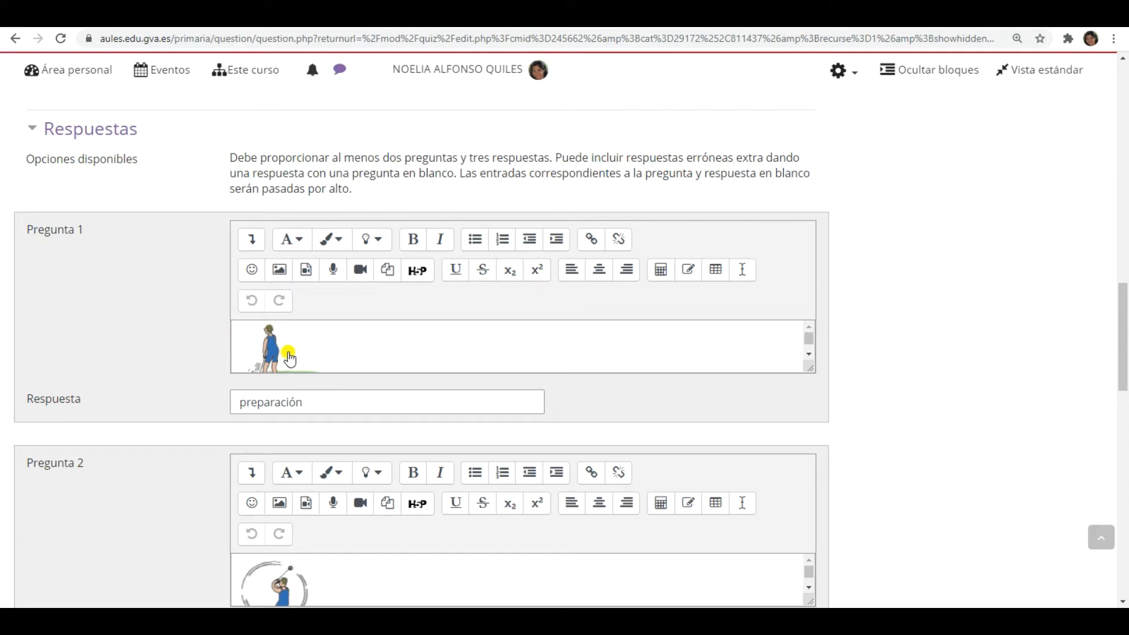
pyautogui.scroll(-1, 288, 356)
pyautogui.scroll(1, 289, 358)
pyautogui.scroll(-1, 291, 352)
pyautogui.scroll(1, 291, 347)
pyautogui.scroll(-1, 295, 348)
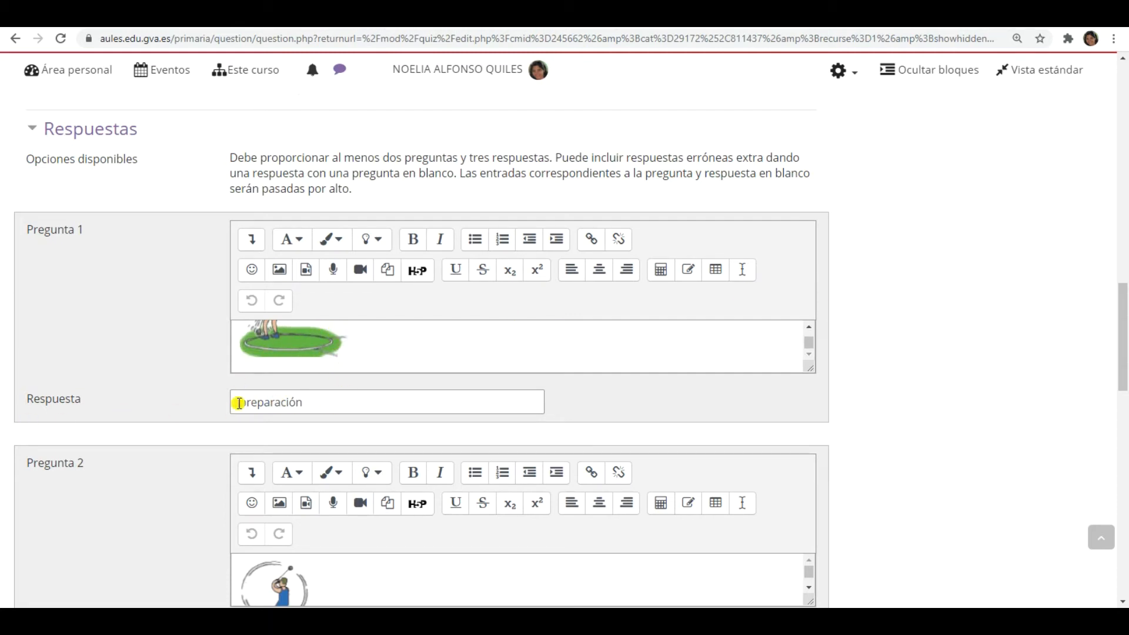
pyautogui.scroll(-1, 1008, 382)
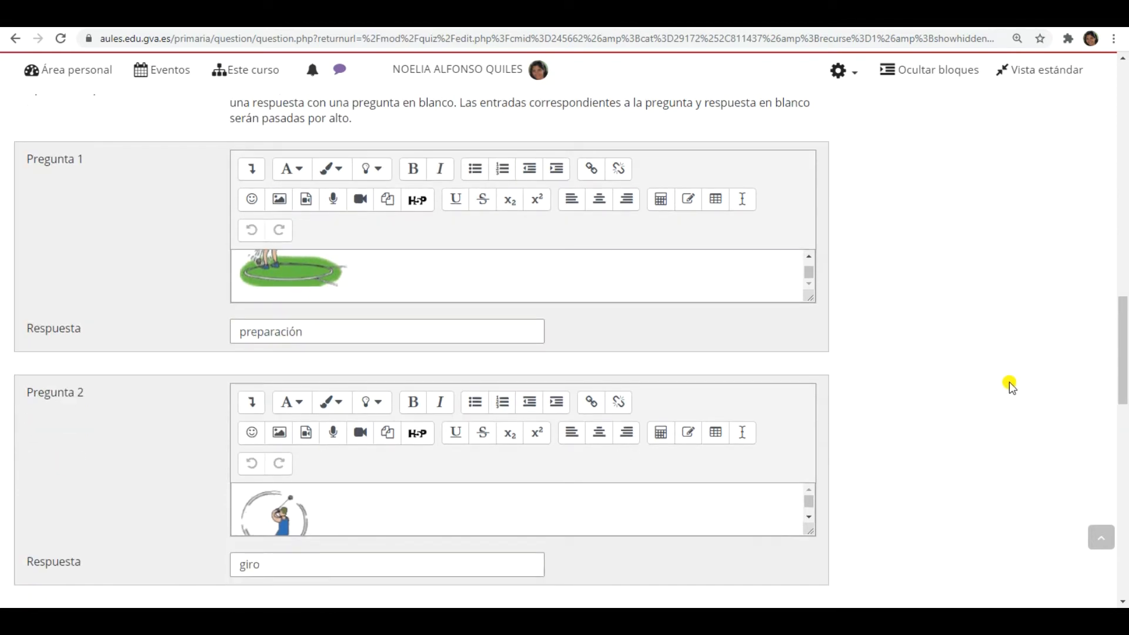
pyautogui.scroll(1, 321, 324)
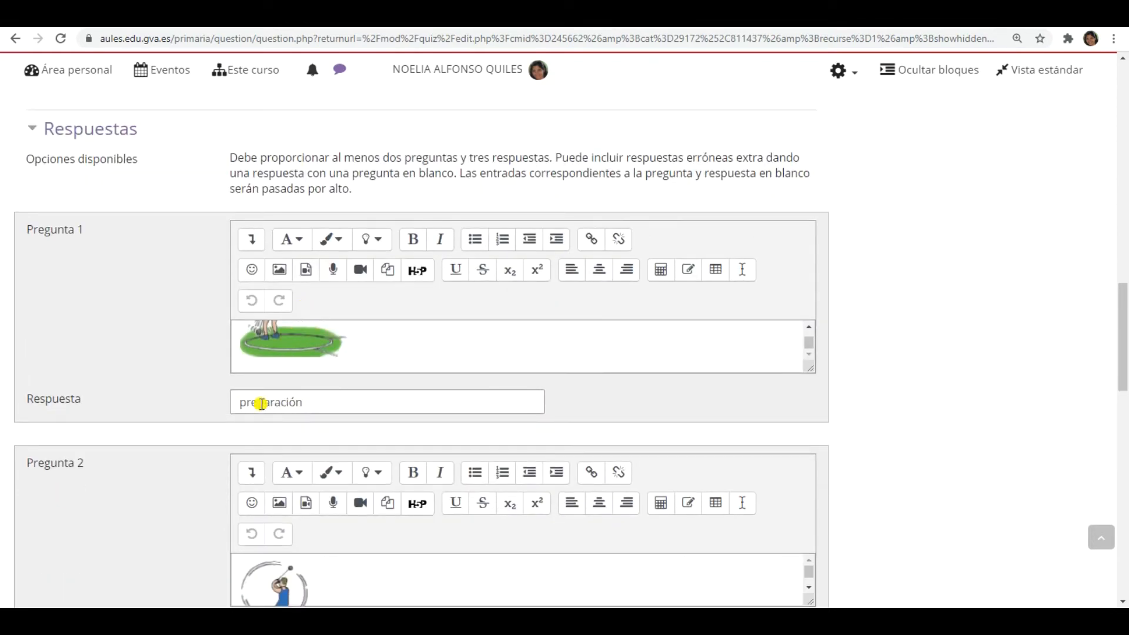
pyautogui.scroll(-2, 940, 353)
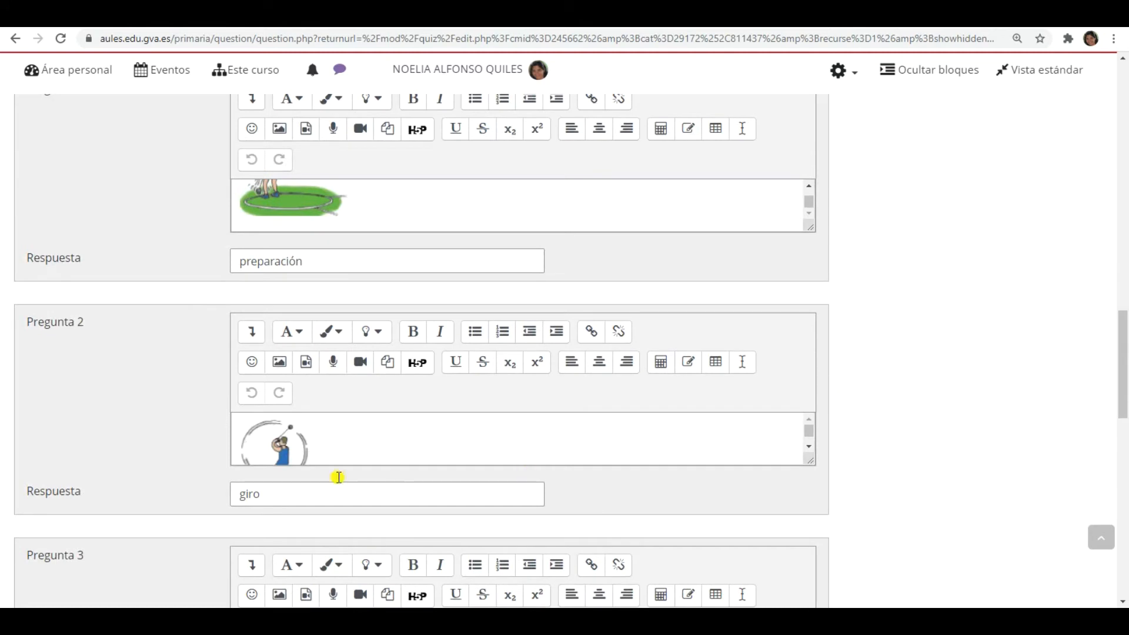
pyautogui.scroll(-1, 288, 451)
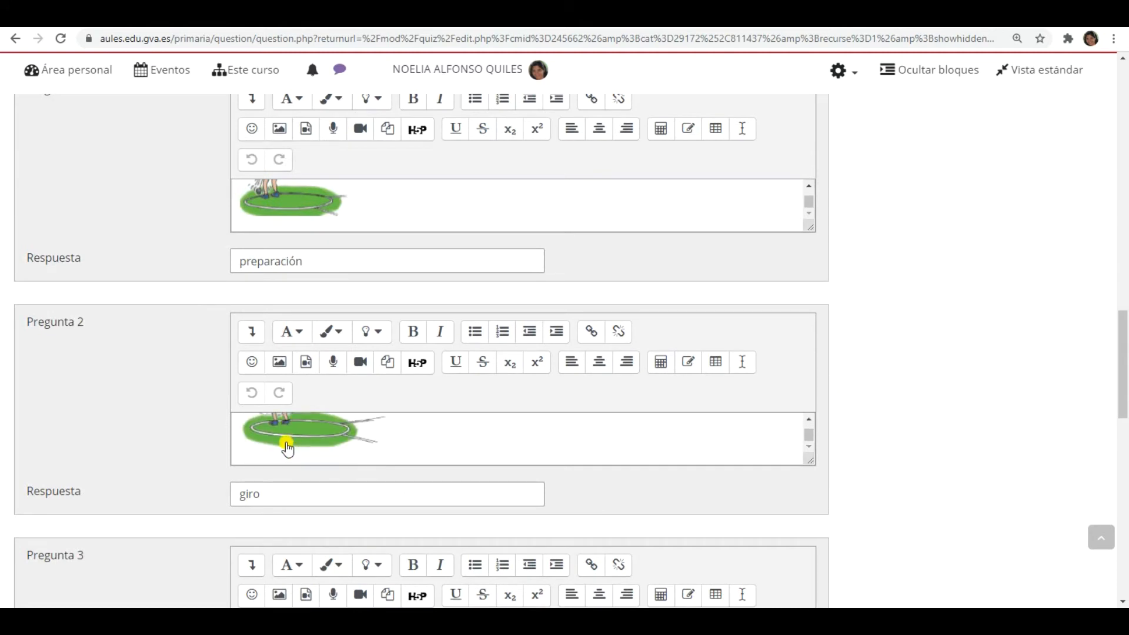
pyautogui.scroll(-2, 953, 449)
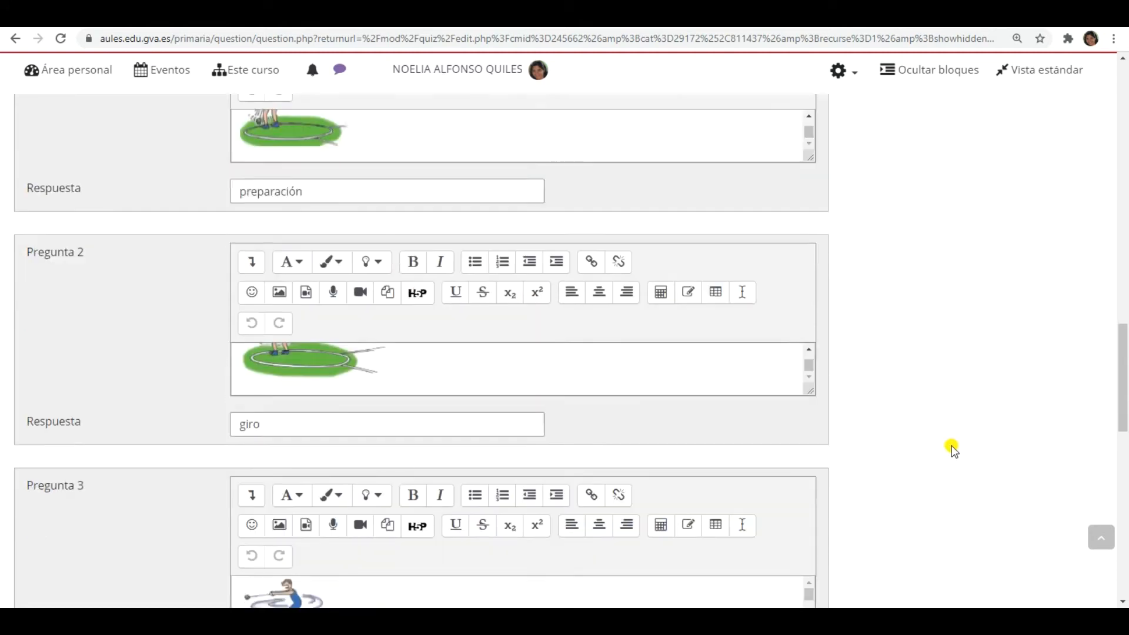
pyautogui.scroll(-1, 303, 553)
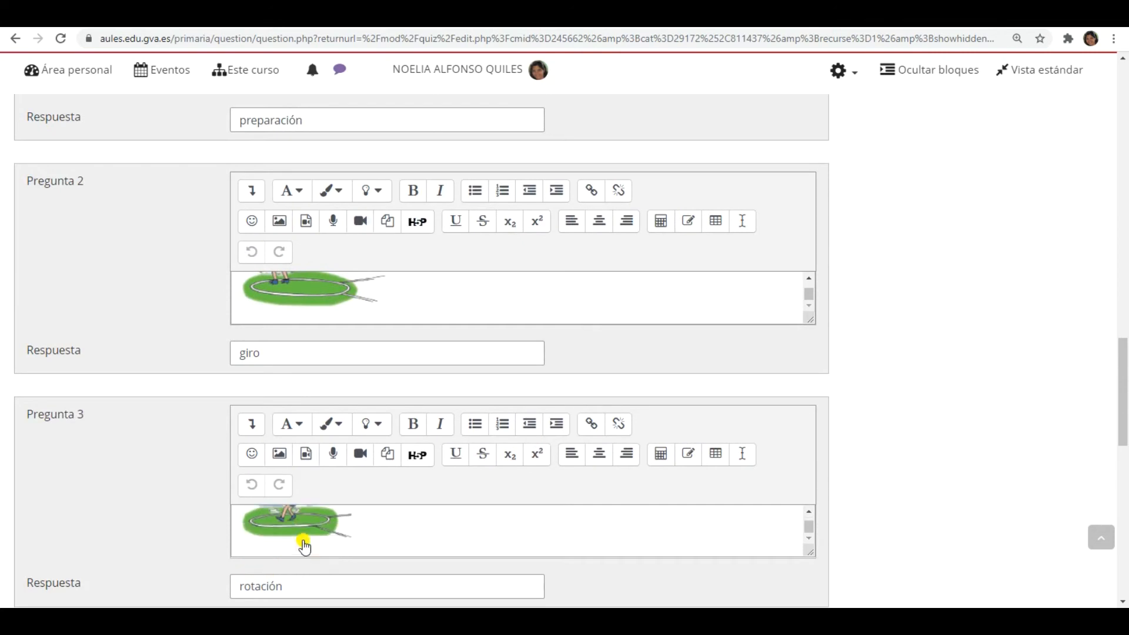
pyautogui.scroll(-2, 1003, 408)
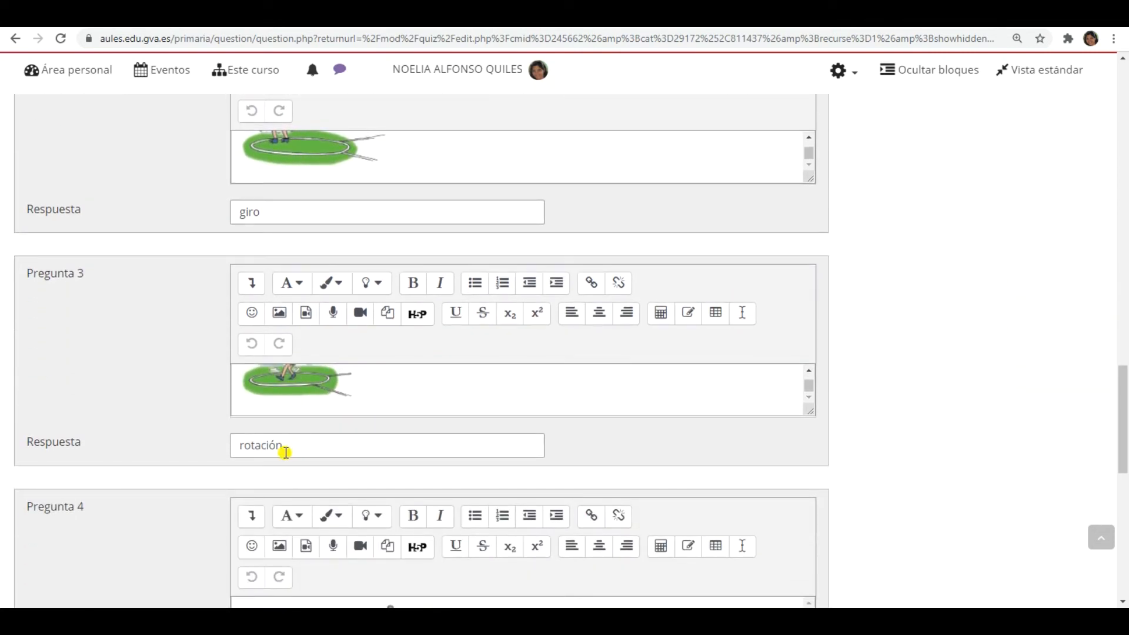
pyautogui.scroll(-2, 981, 306)
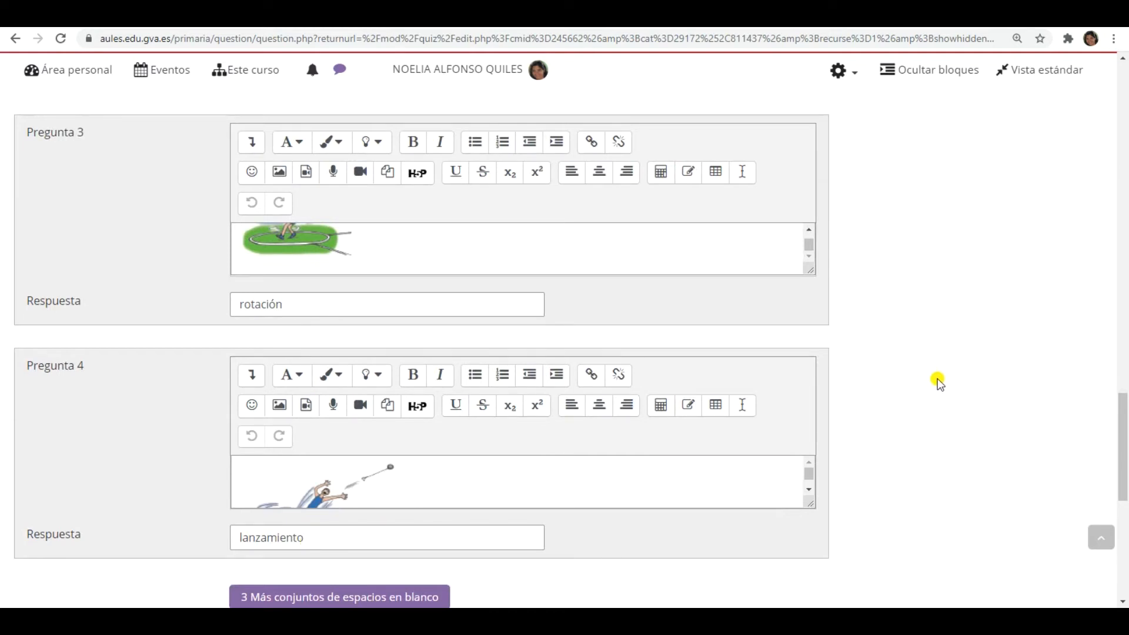
pyautogui.scroll(-1, 873, 408)
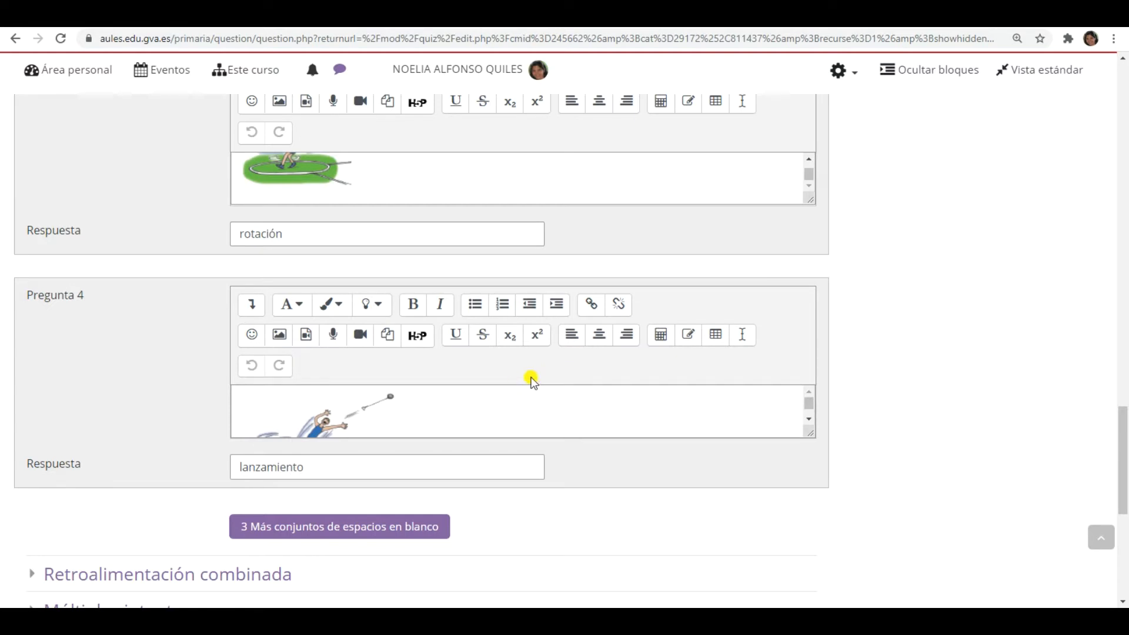
# Check the image option for Pregunta 3, then save the matching question and return to editing the quiz.
pyautogui.scroll(2, 531, 381)
pyautogui.scroll(1, 530, 380)
pyautogui.scroll(1, 393, 332)
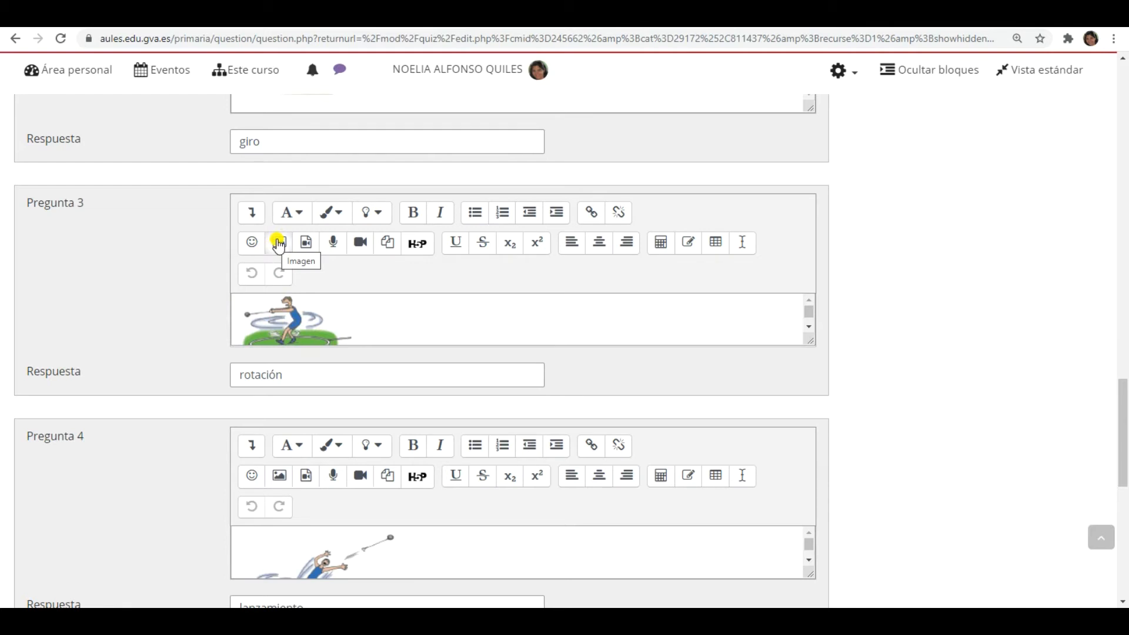
pyautogui.scroll(-6, 962, 330)
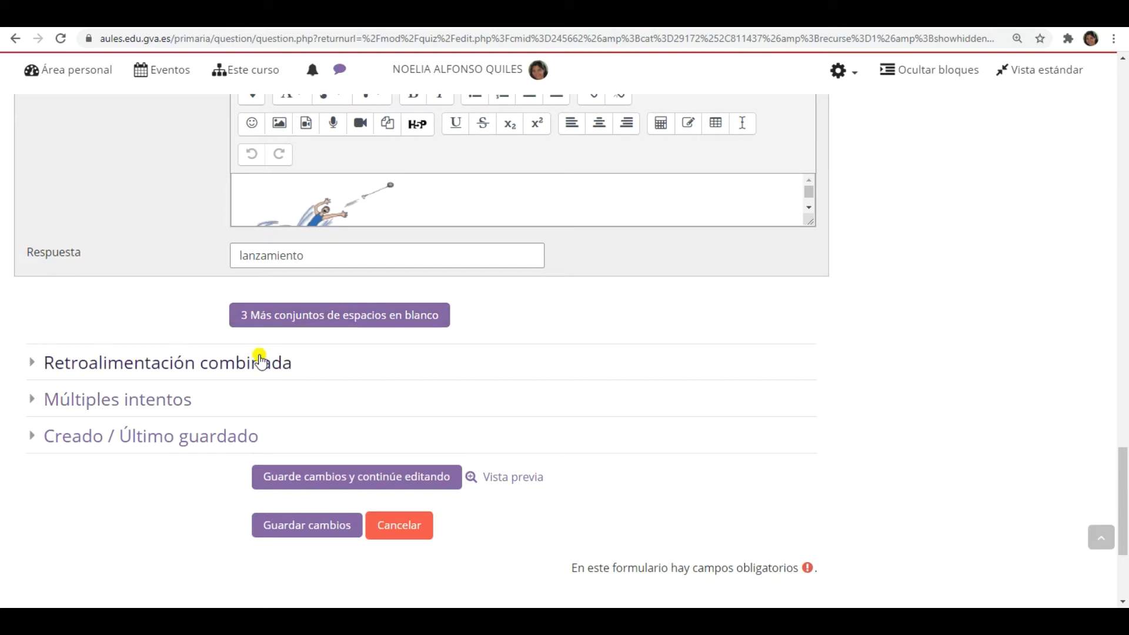
pyautogui.click(315, 525)
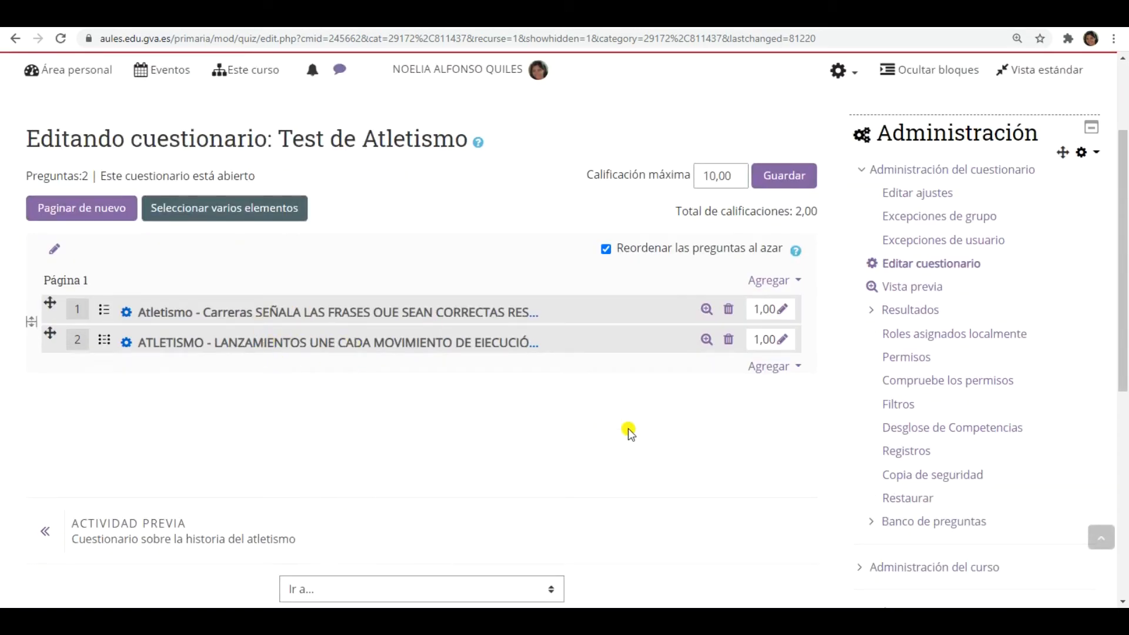
# Add the Atletismo - Carreras question "En las pruebas de vallas... ¿cuántas vallas se saltan?" from the question bank to the end of the quiz.
pyautogui.click(775, 373)
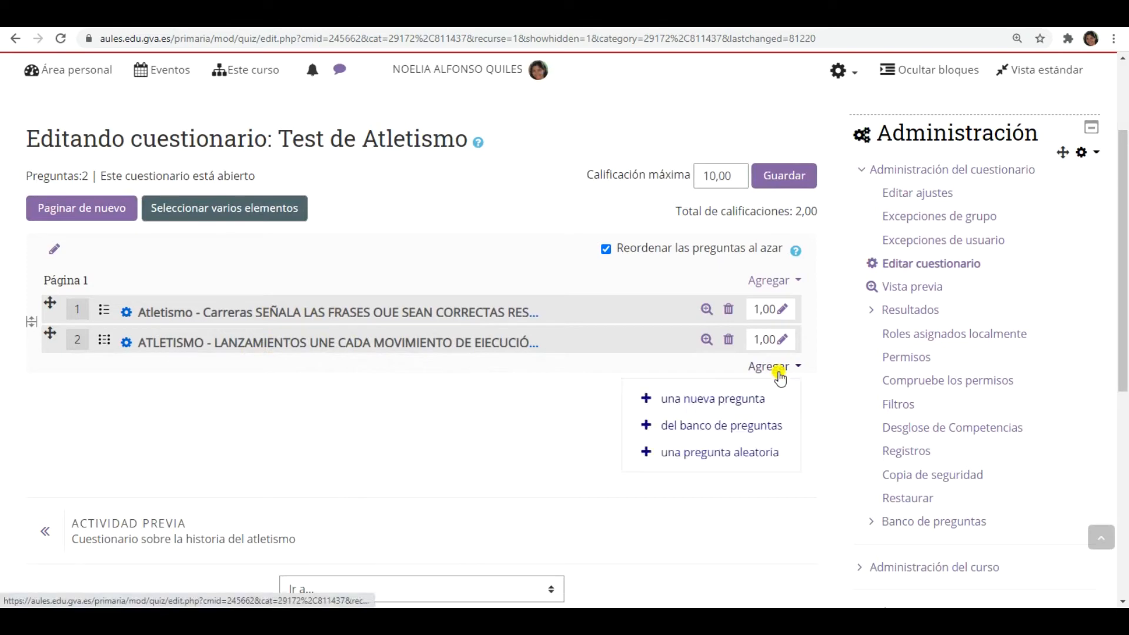
pyautogui.click(739, 424)
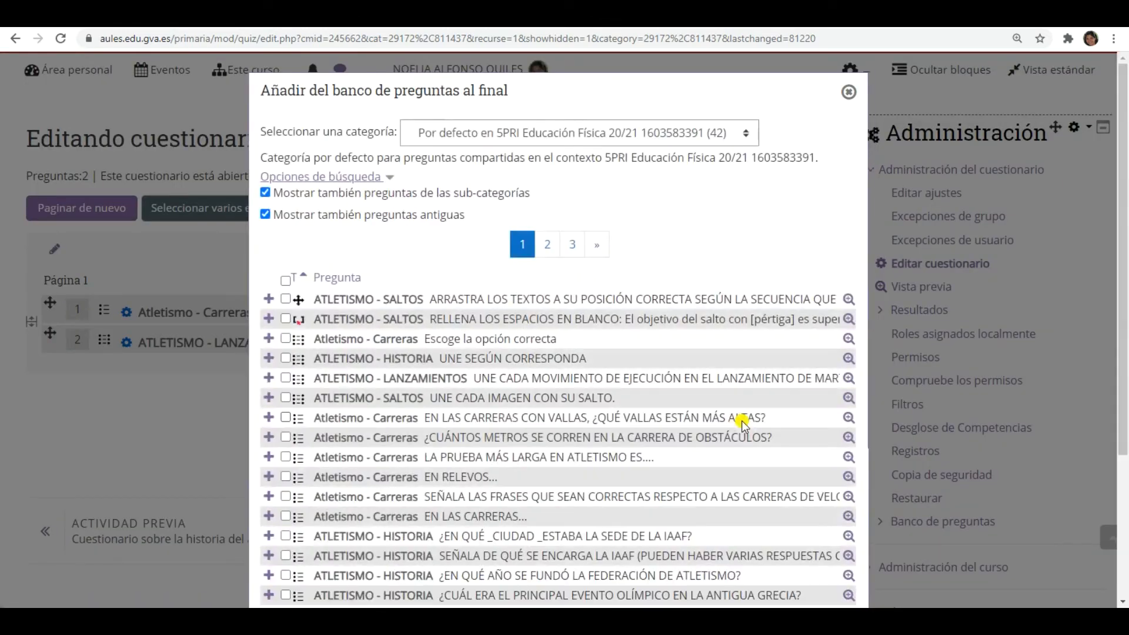
pyautogui.scroll(-3, 742, 421)
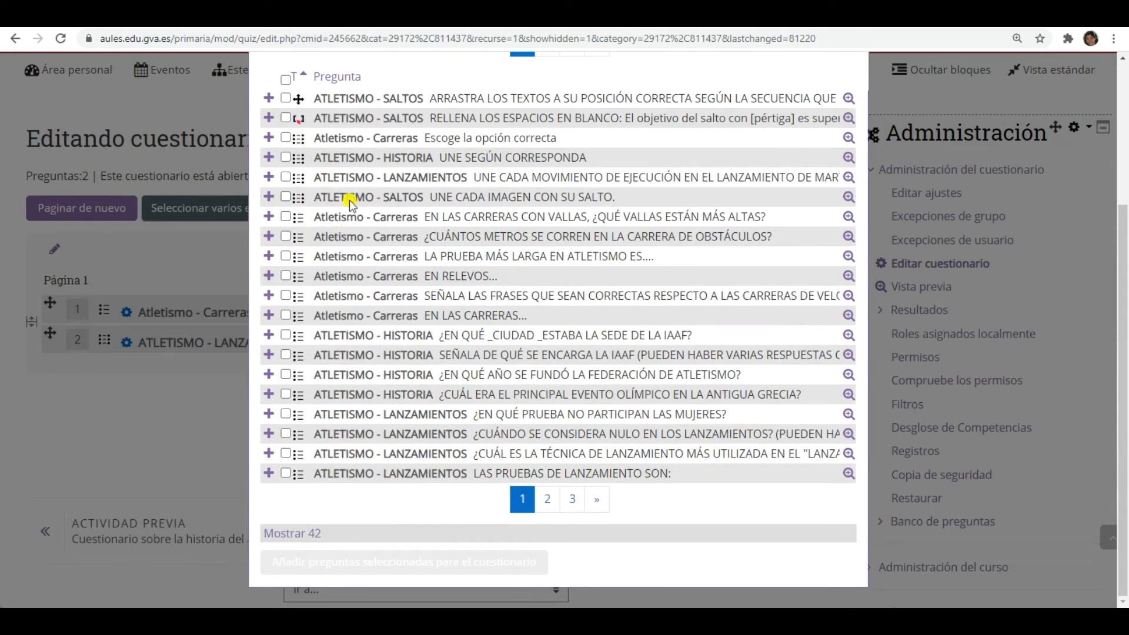
pyautogui.click(552, 499)
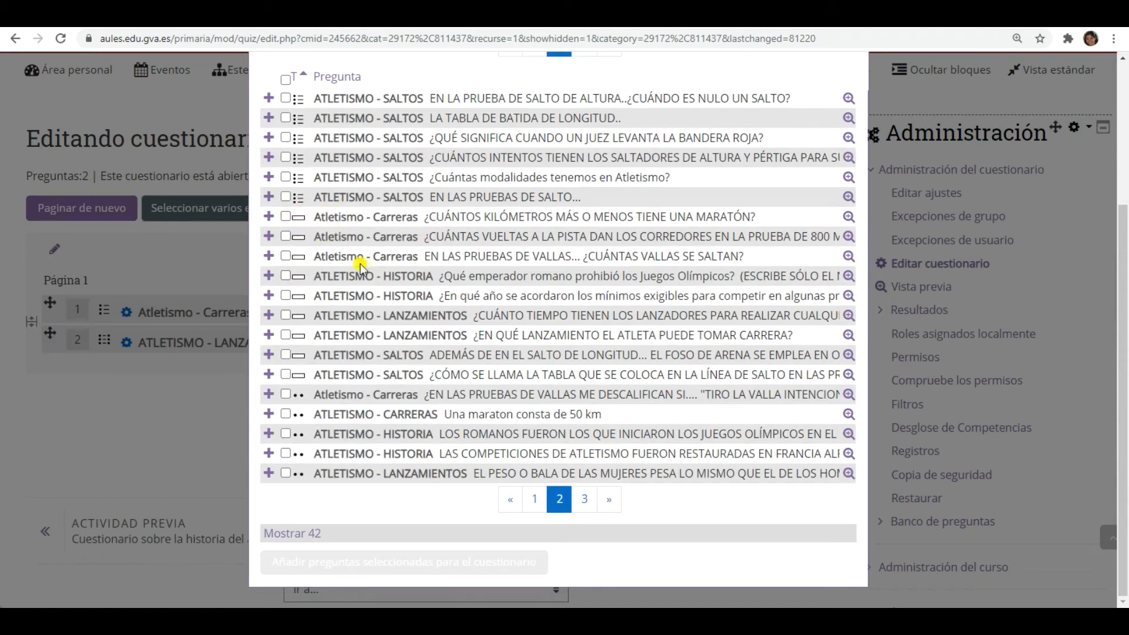
pyautogui.click(285, 257)
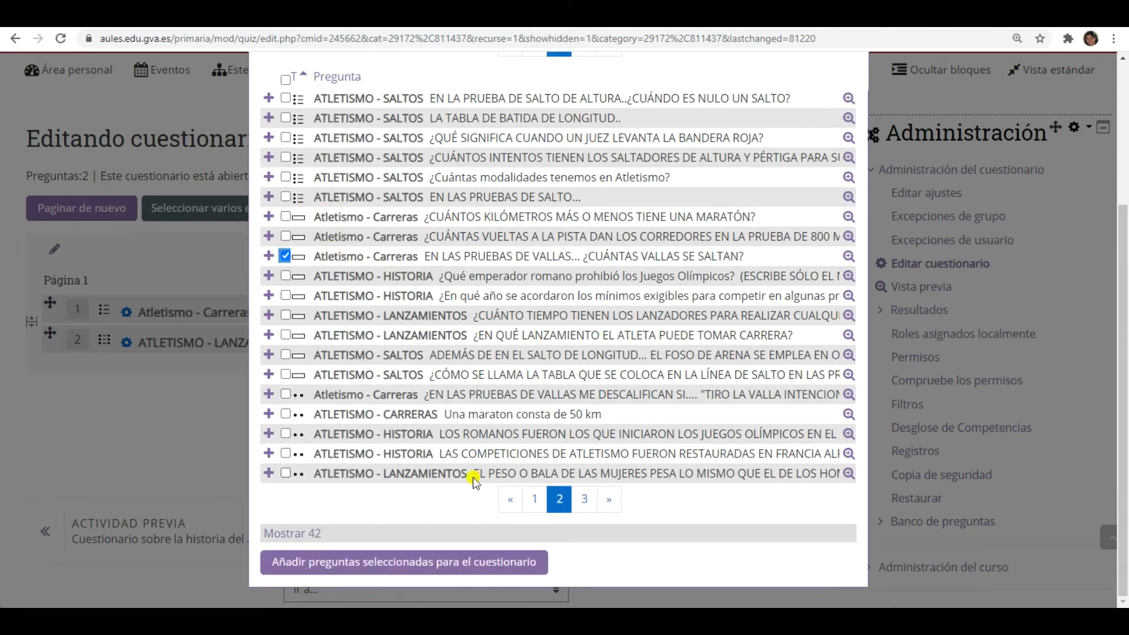
pyautogui.click(383, 561)
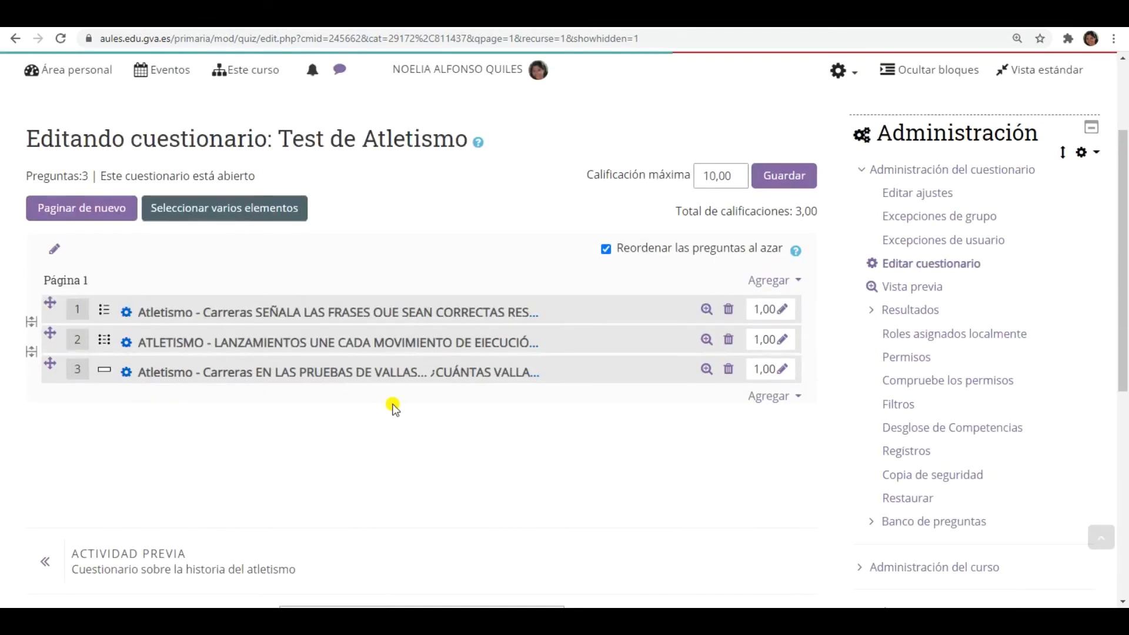
# Open the hurdles short-answer question from the quiz and review its name, statement, default score and general feedback.
pyautogui.click(318, 372)
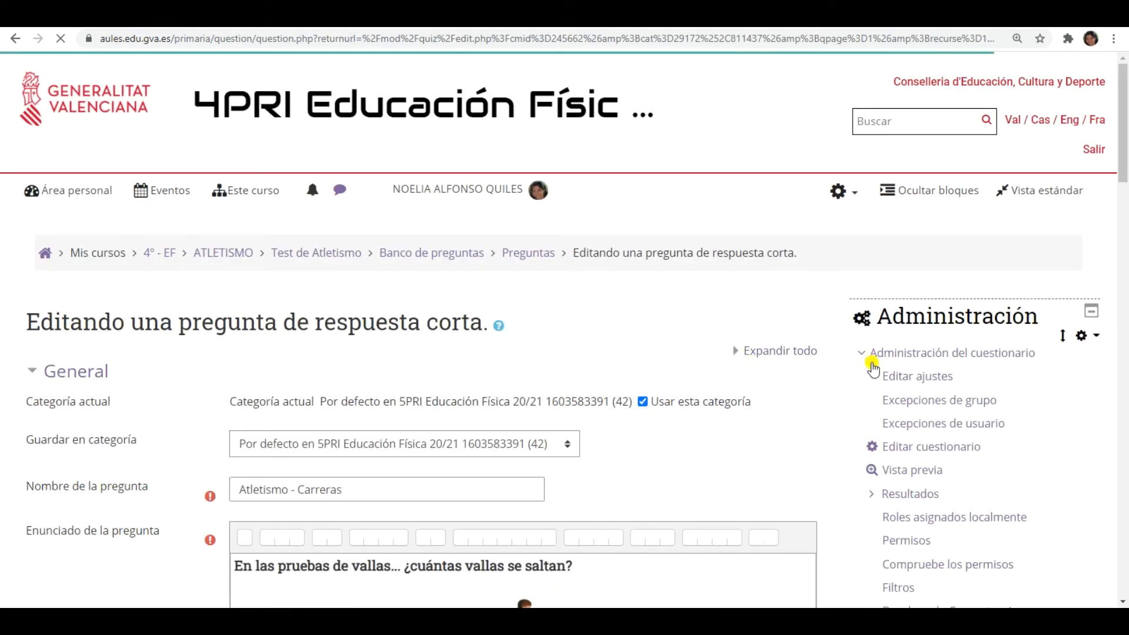
pyautogui.scroll(-2, 870, 370)
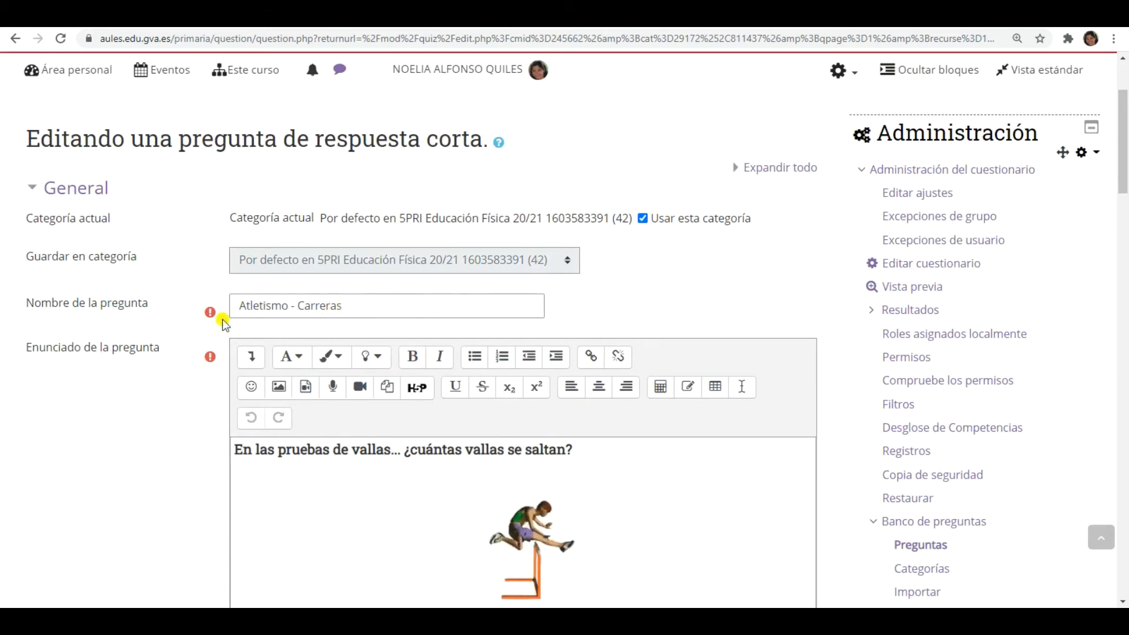
pyautogui.scroll(-2, 670, 297)
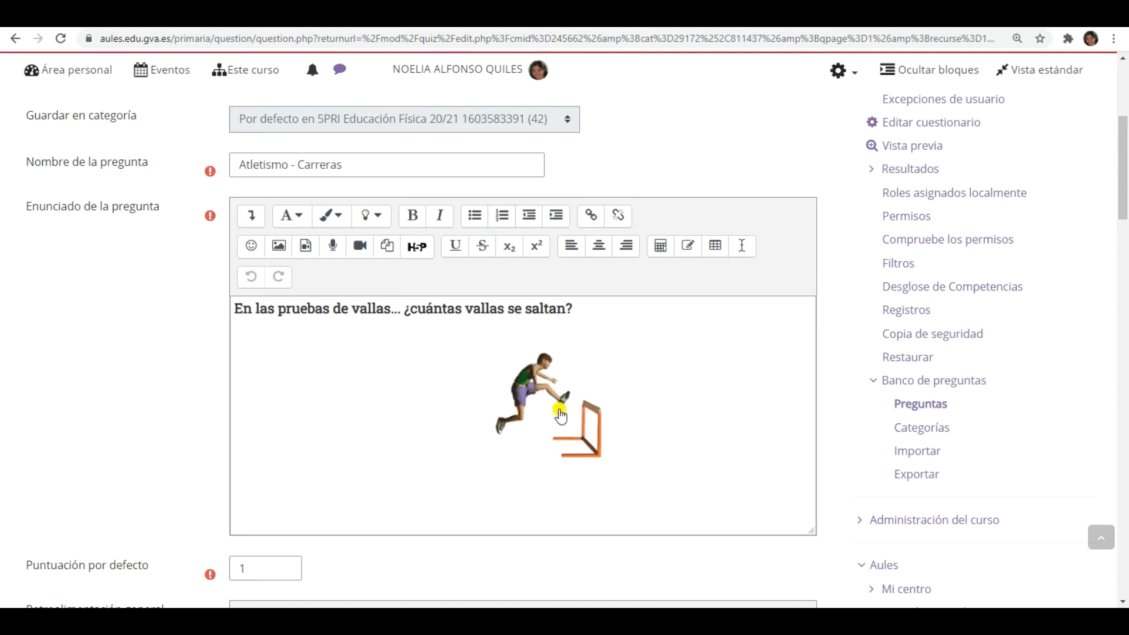
pyautogui.scroll(-2, 711, 391)
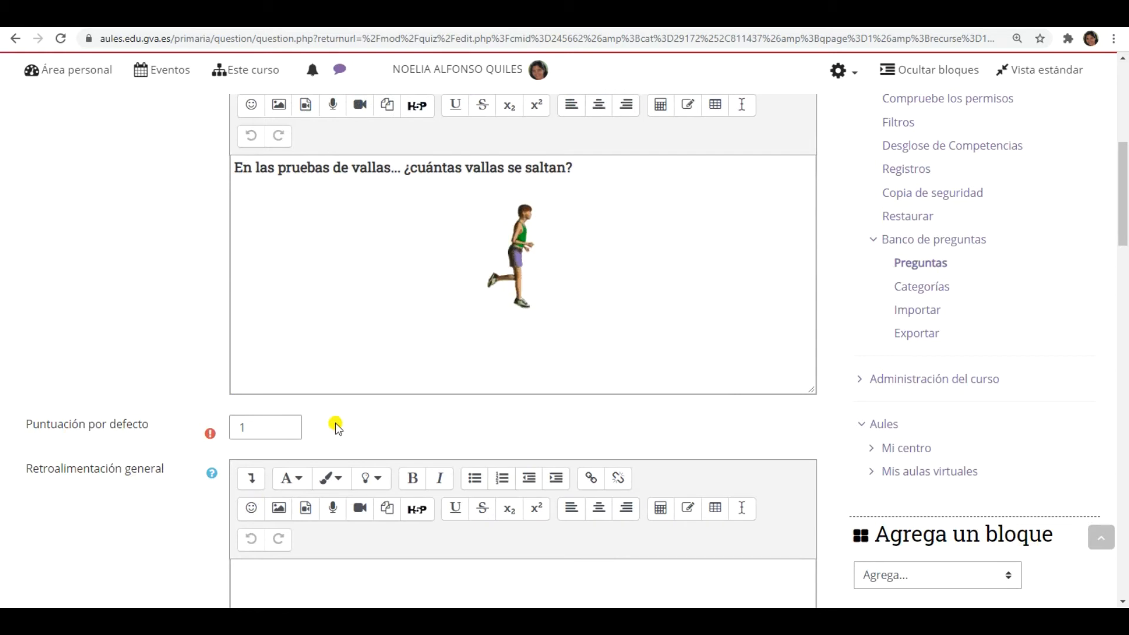
pyautogui.scroll(-5, 466, 416)
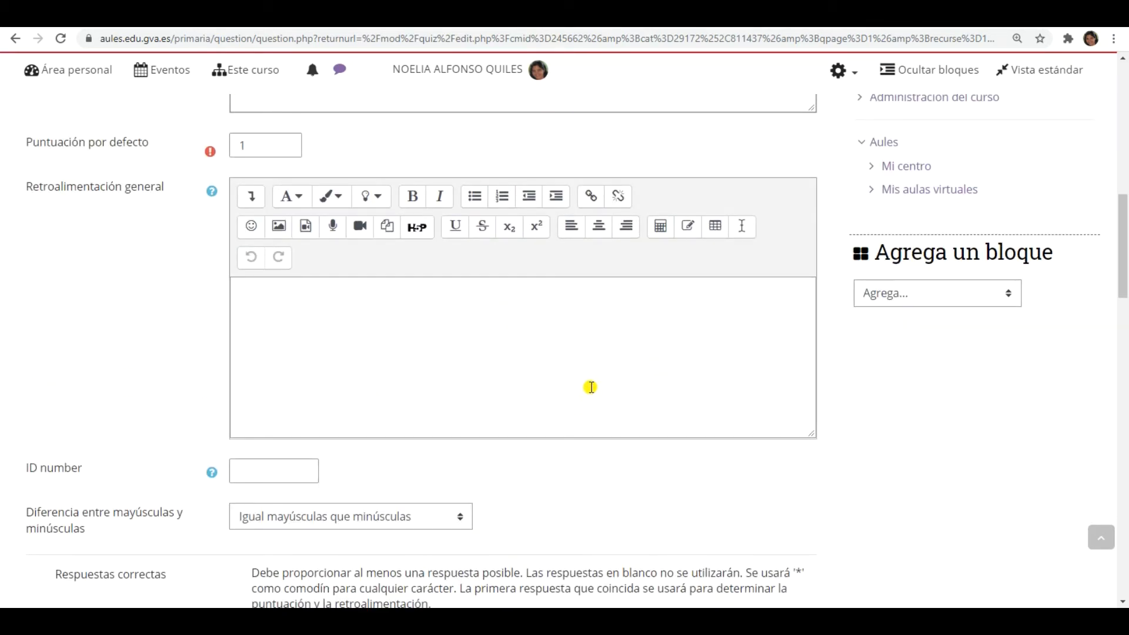
pyautogui.scroll(-4, 590, 386)
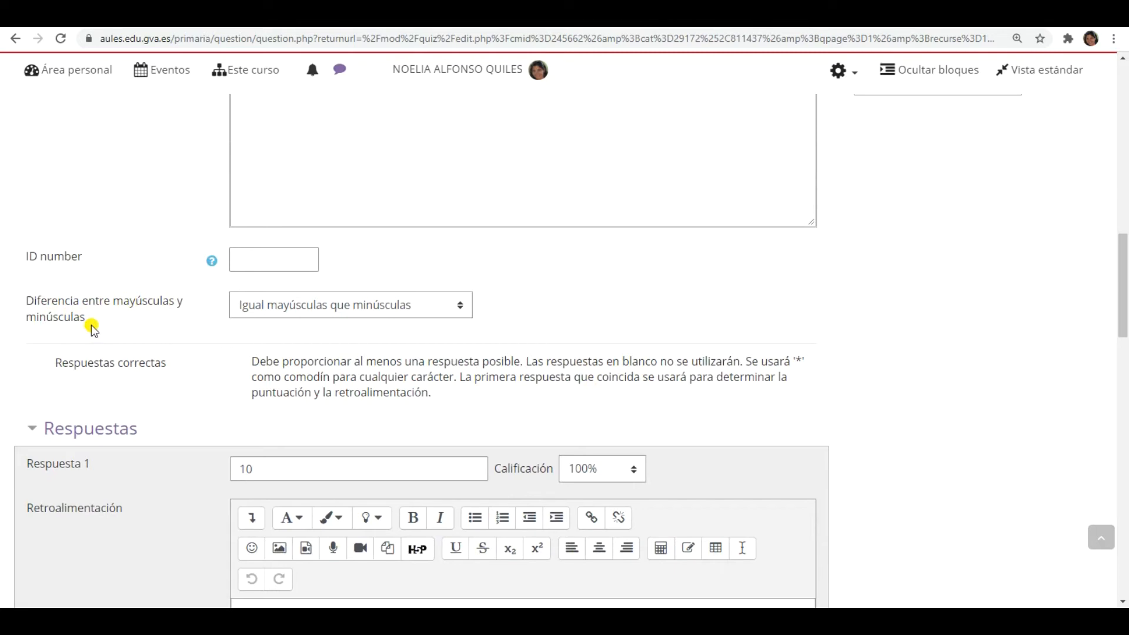
# Try the case setting "Mayúsculas y minúsculas deben coincidir", then return it to "Igual mayúsculas que minúsculas".
pyautogui.click(305, 306)
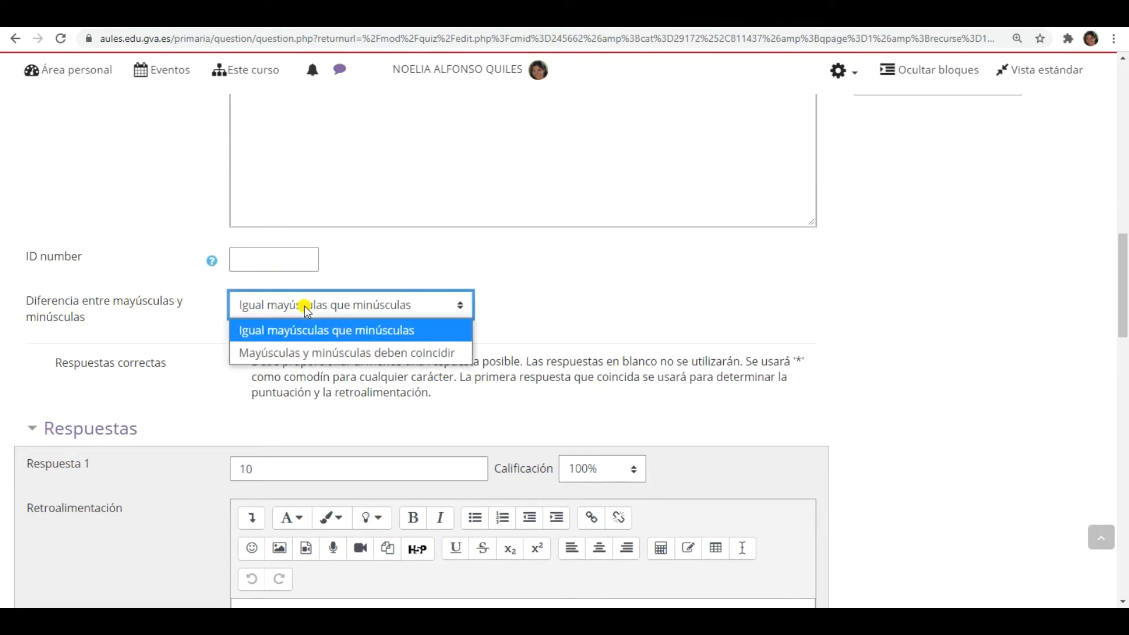
pyautogui.click(312, 353)
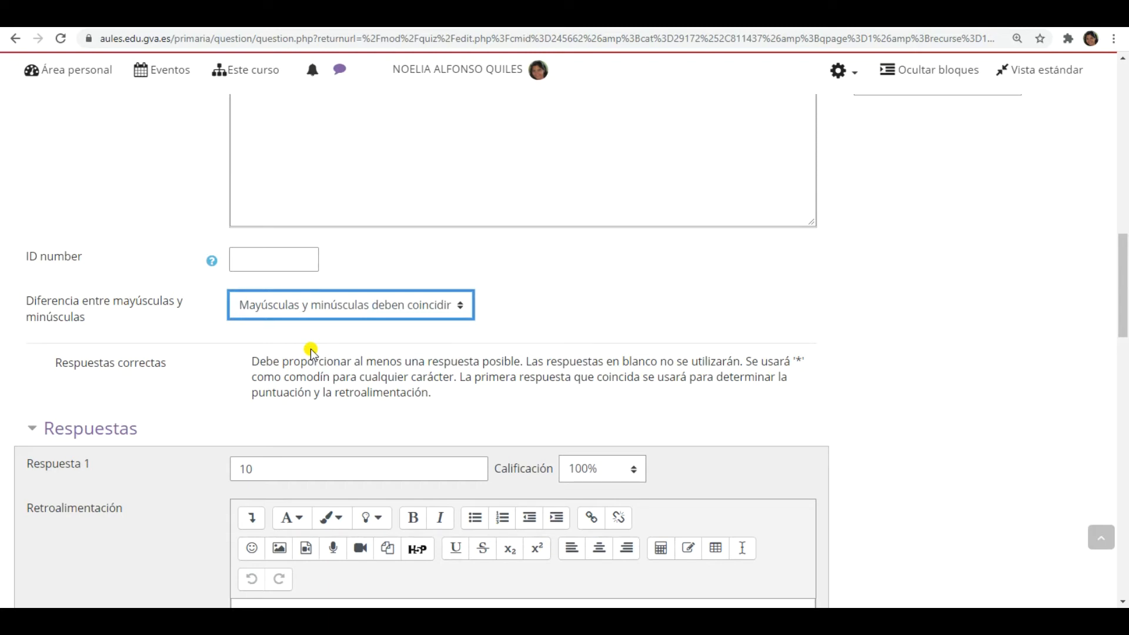
pyautogui.click(337, 312)
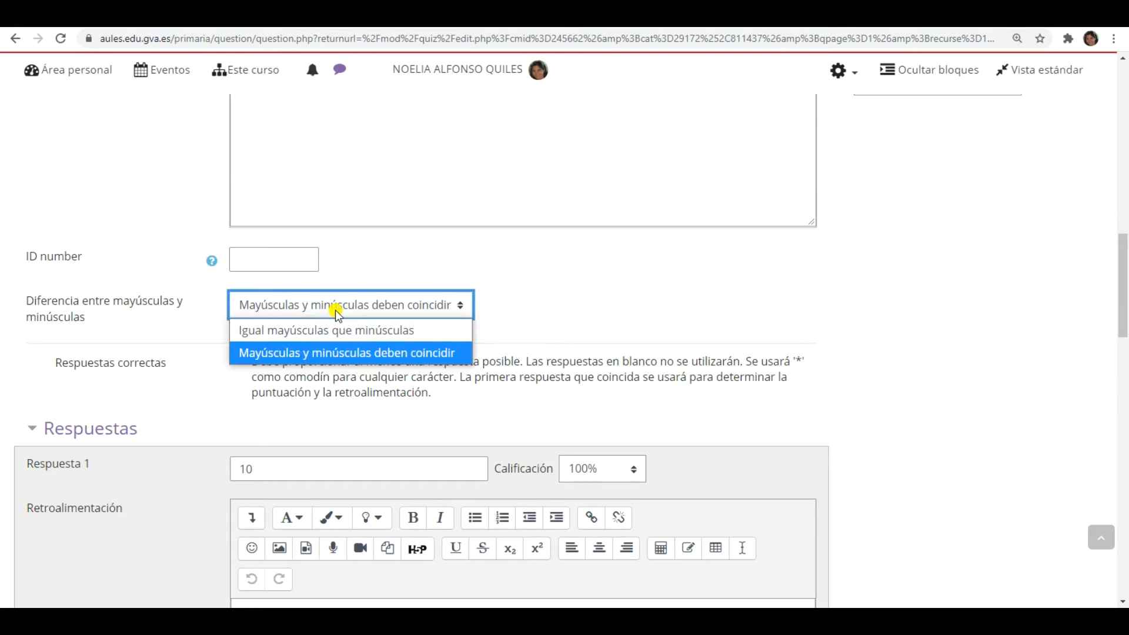
pyautogui.click(272, 331)
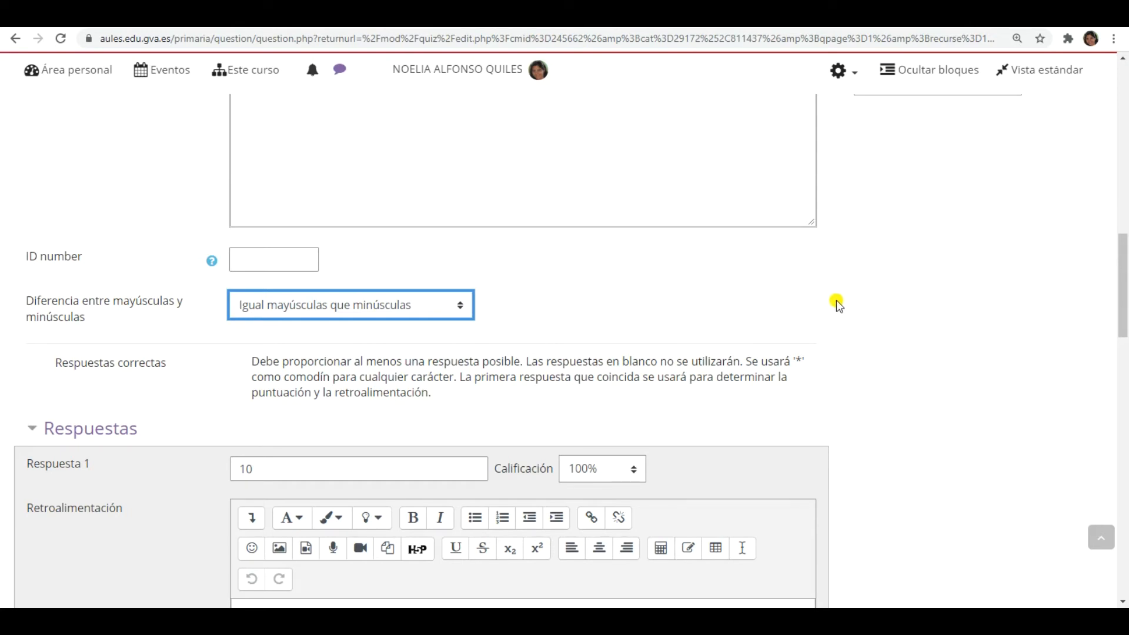
# Examine the correct-answer instructions and the answer, grade and feedback fields of Respuesta 1.
pyautogui.scroll(-3, 836, 300)
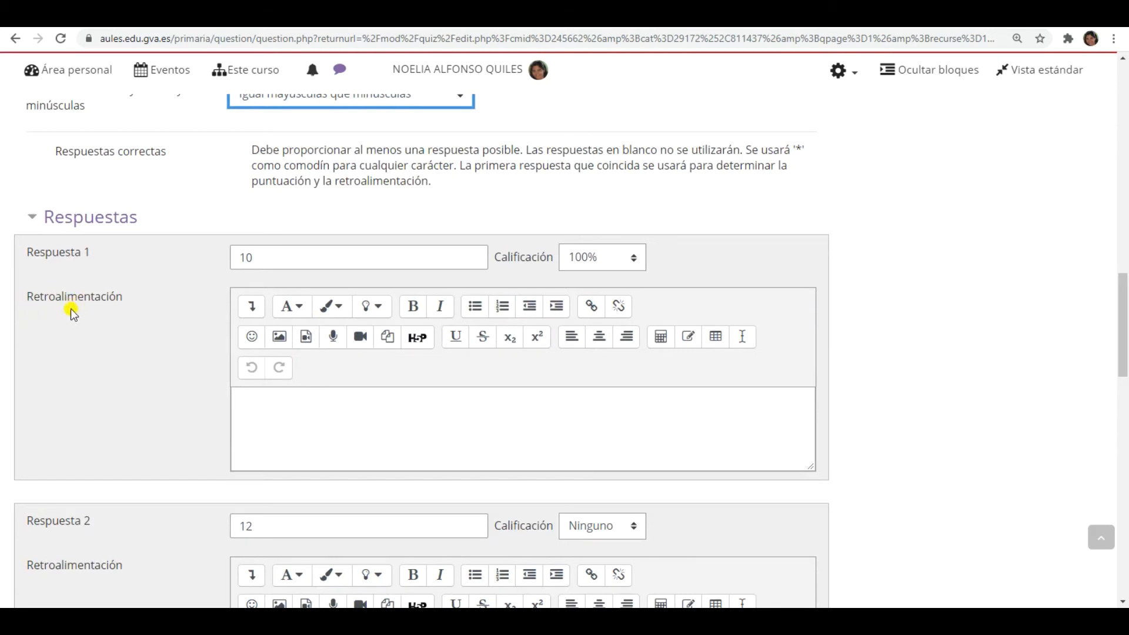
pyautogui.moveTo(262, 259); pyautogui.dragTo(214, 269)
pyautogui.click(218, 278)
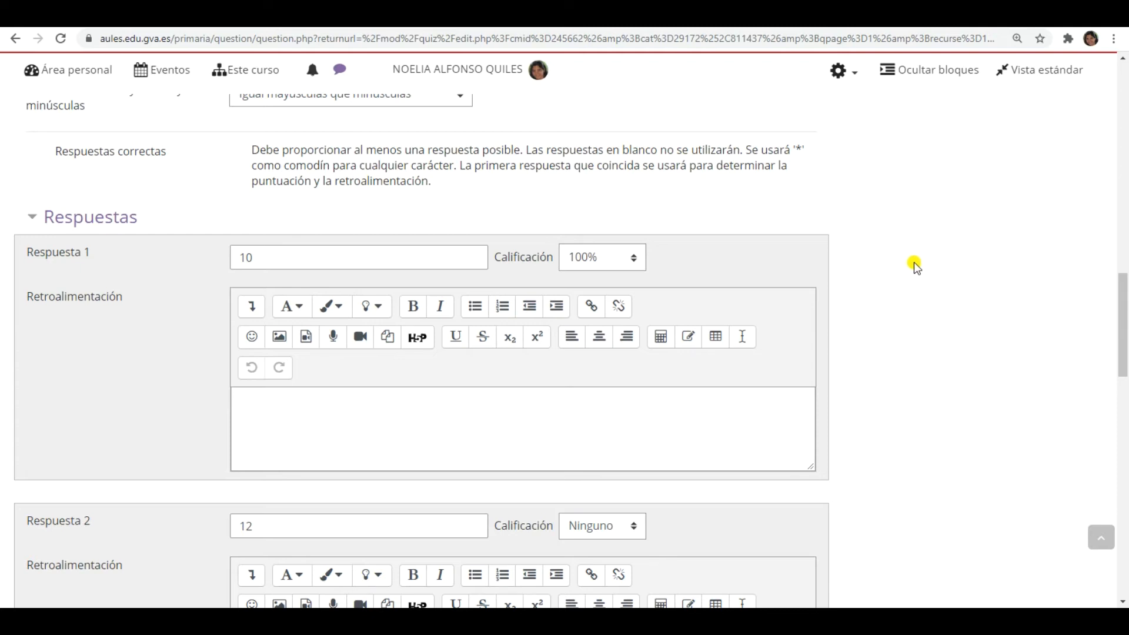
pyautogui.scroll(-1, 913, 263)
pyautogui.scroll(1, 810, 351)
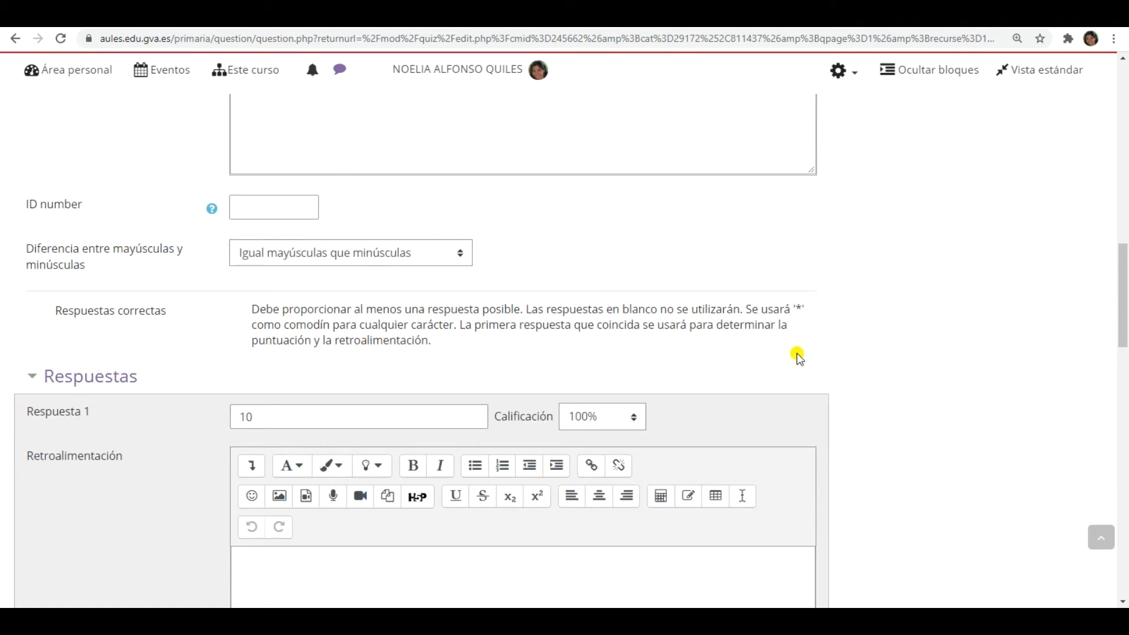
# Set Respuesta 2 to "10 vallas" with a grade of 100%.
pyautogui.scroll(-3, 829, 355)
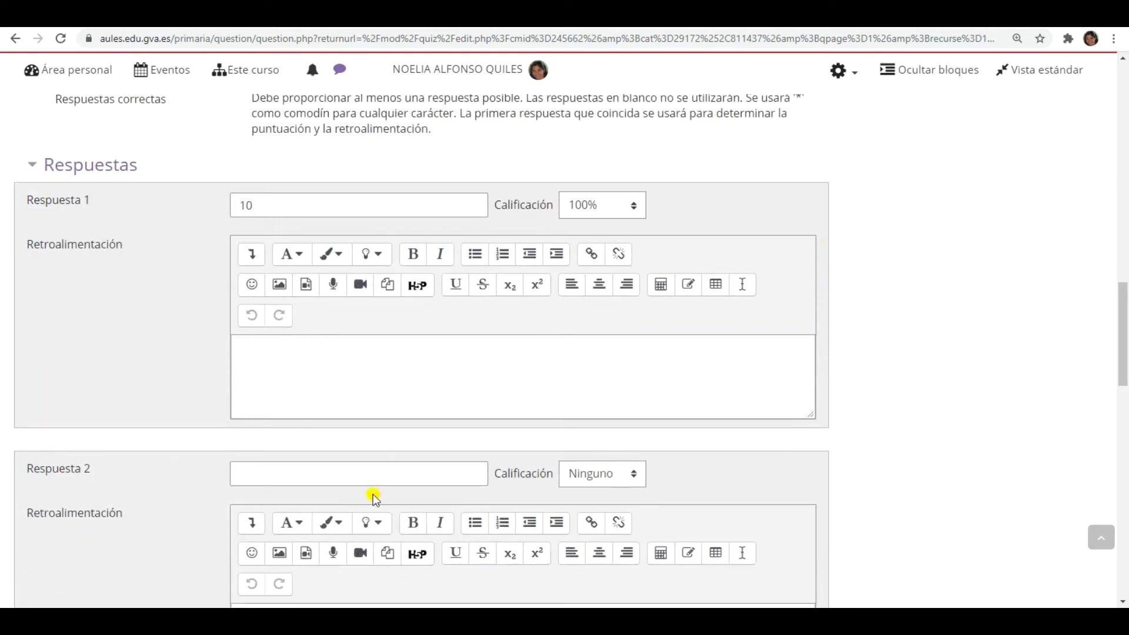
pyautogui.click(326, 472)
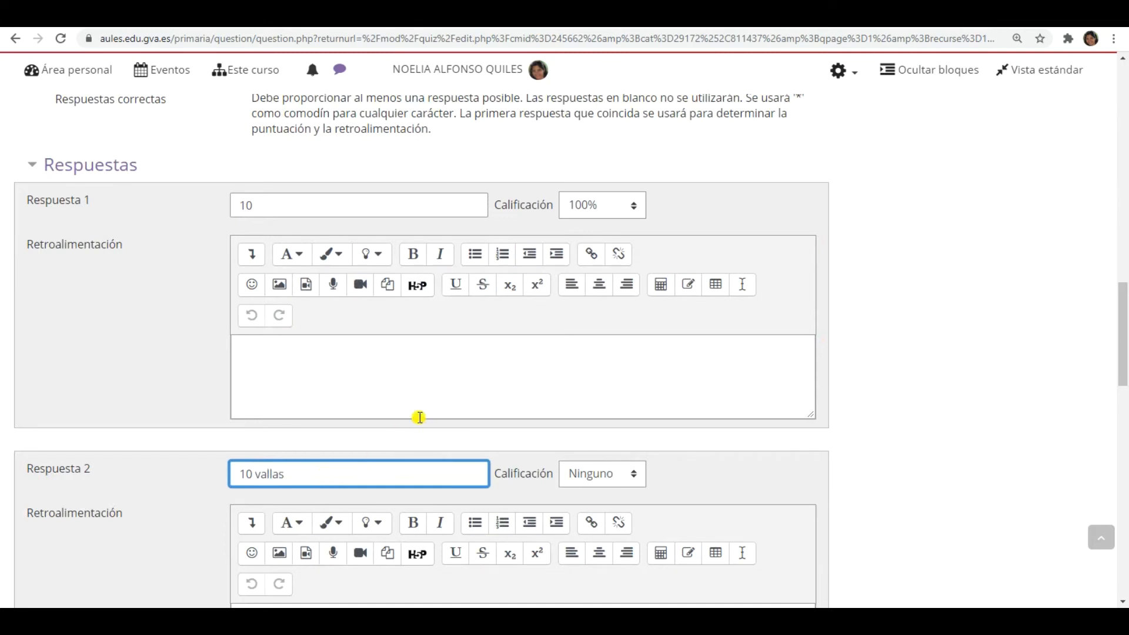
pyautogui.click(621, 478)
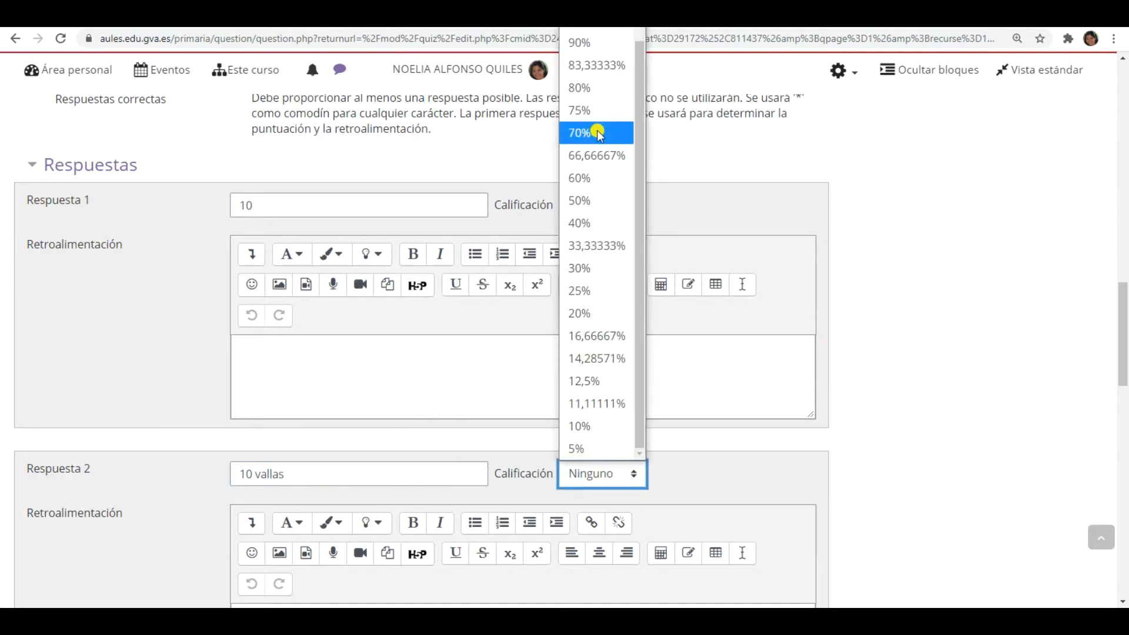
pyautogui.click(581, 42)
pyautogui.click(998, 262)
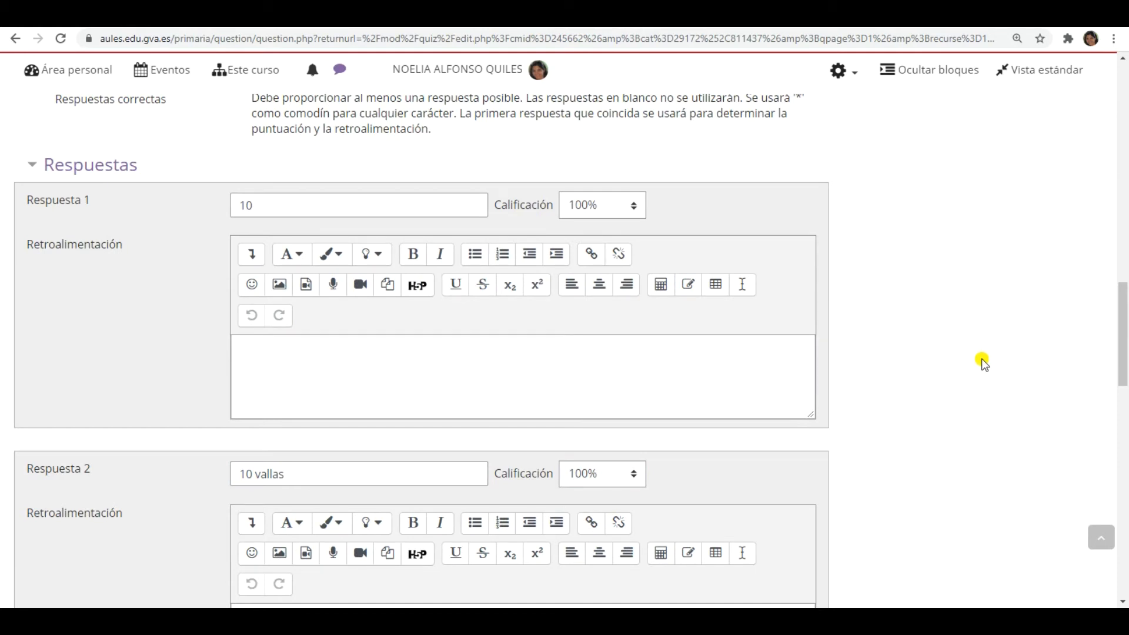
# Enter "diez" as Respuesta 3 with a grade of 100%.
pyautogui.scroll(-6, 984, 361)
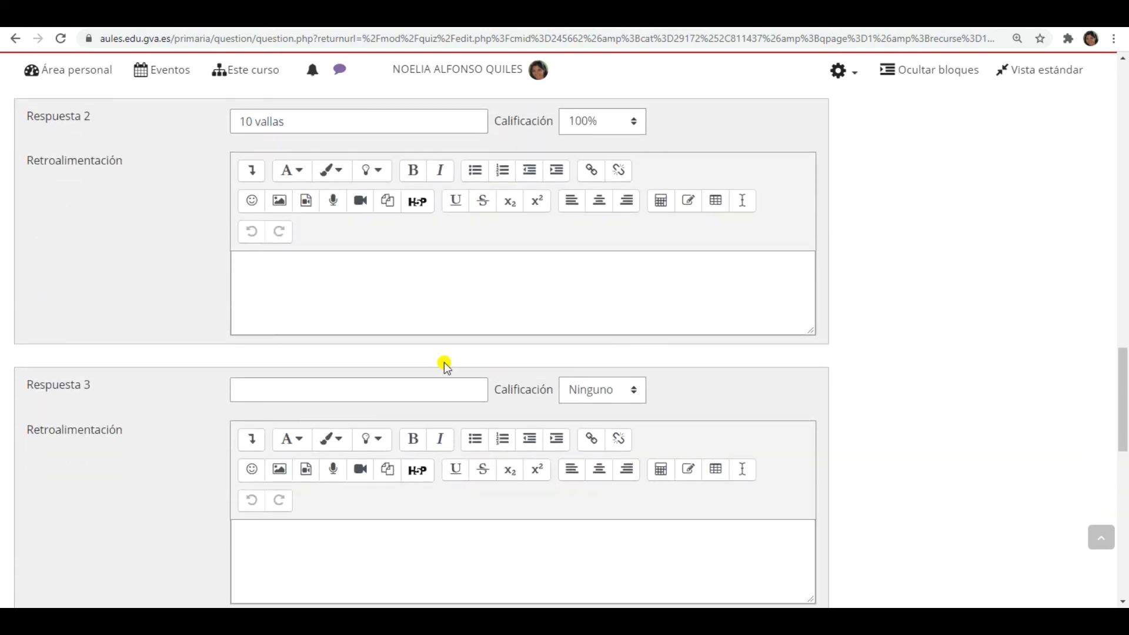
pyautogui.click(419, 391)
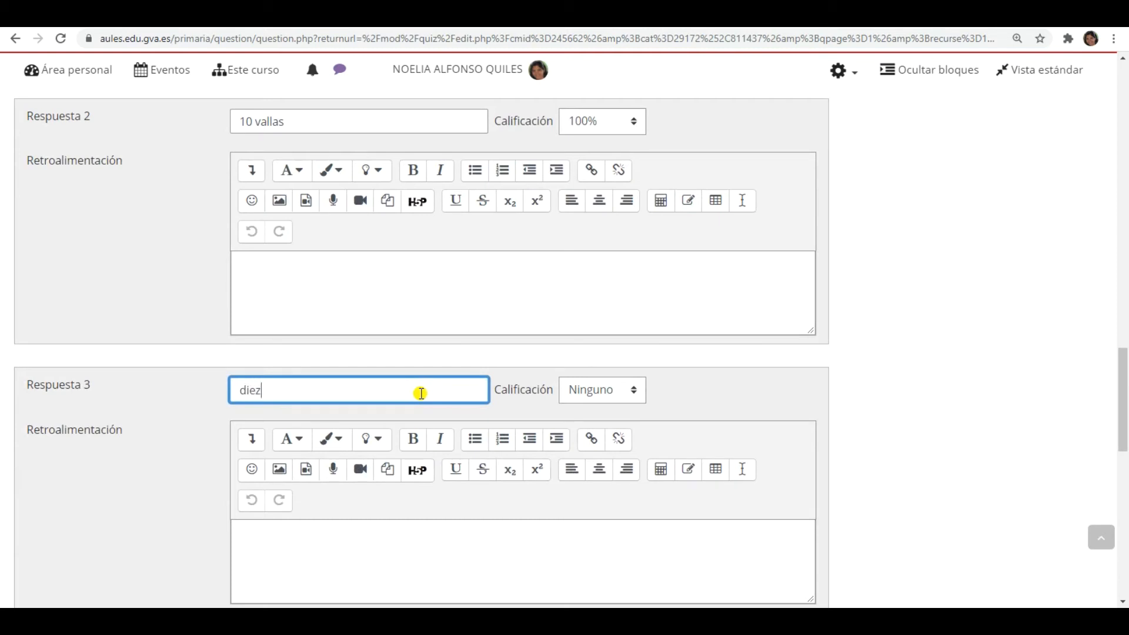
pyautogui.click(611, 390)
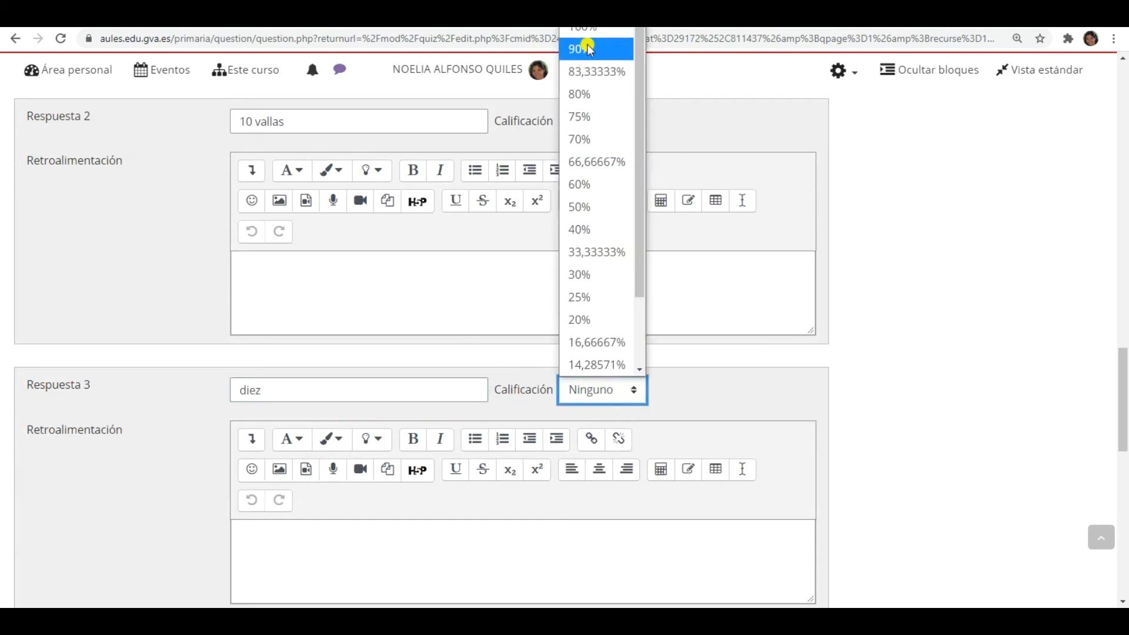
pyautogui.click(586, 32)
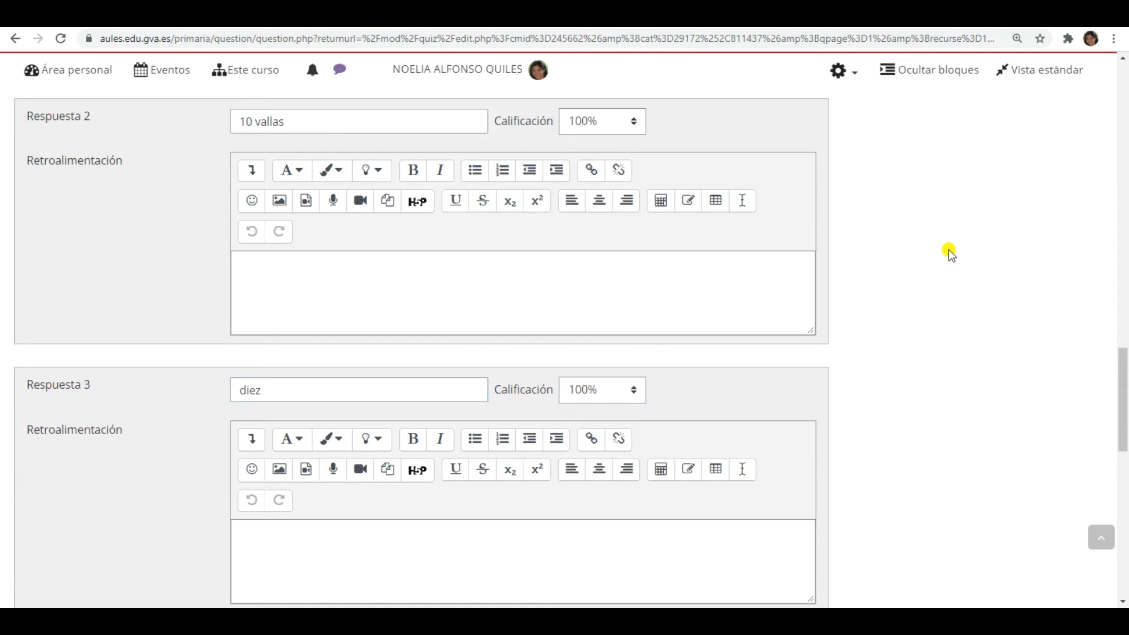
# Enter "diez vallas" as Respuesta 4 with a grade of 100%.
pyautogui.scroll(-3, 945, 251)
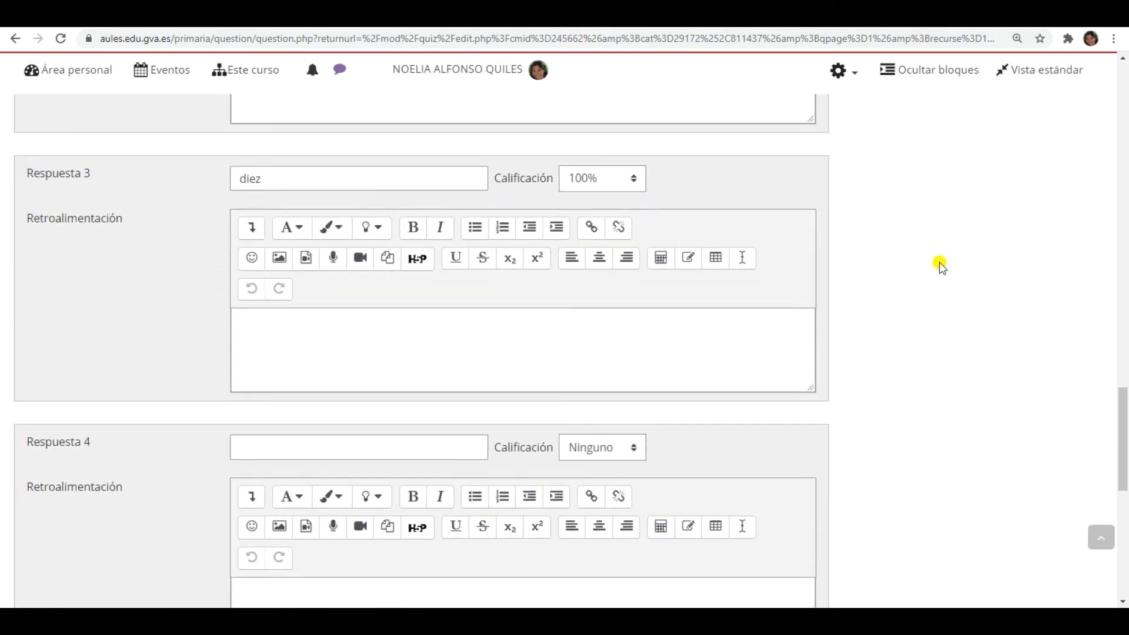
pyautogui.click(301, 452)
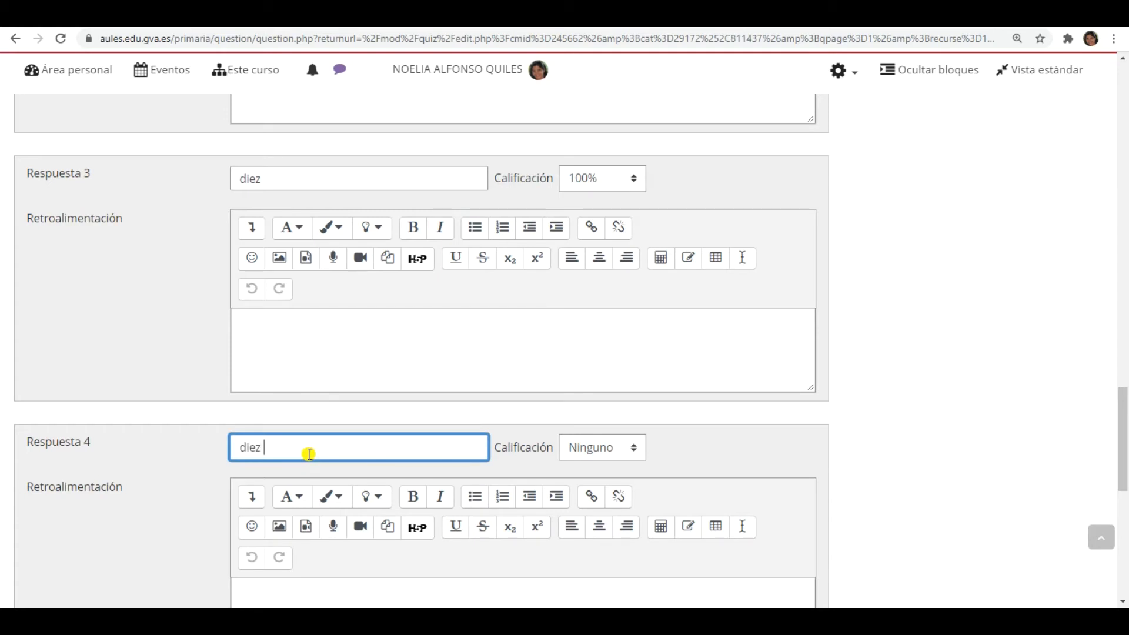
pyautogui.write('diez vallas')
pyautogui.click(588, 448)
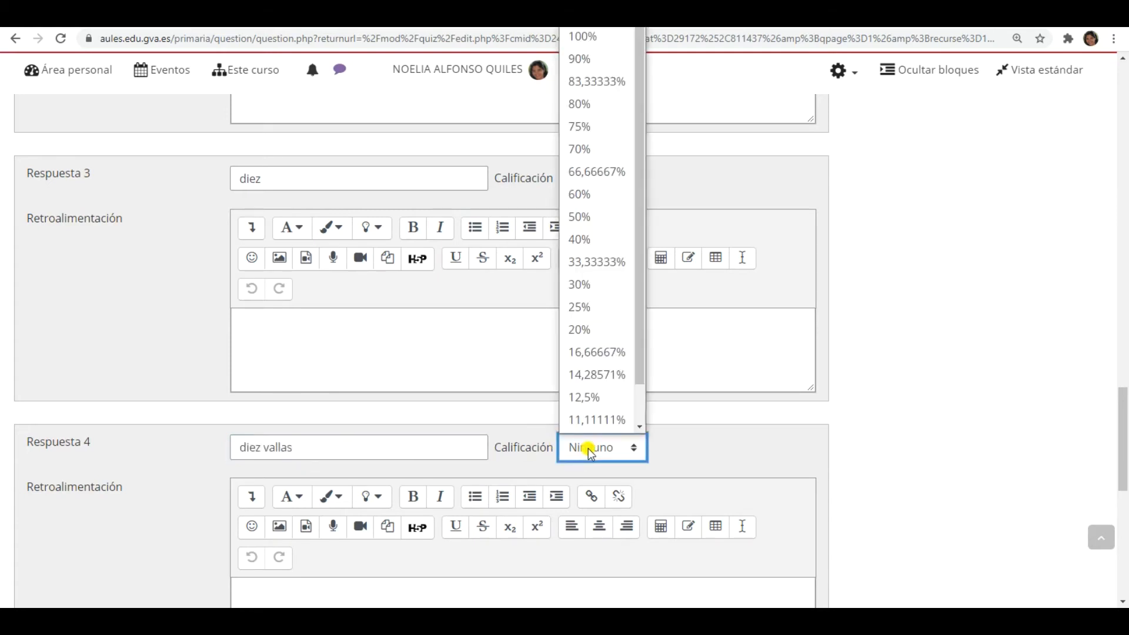
pyautogui.click(581, 38)
pyautogui.click(925, 249)
# Review the hurdles question's statement and case setting, and check the accepted answers and grades in Respuesta 1 through Respuesta 4.
pyautogui.scroll(-2, 729, 441)
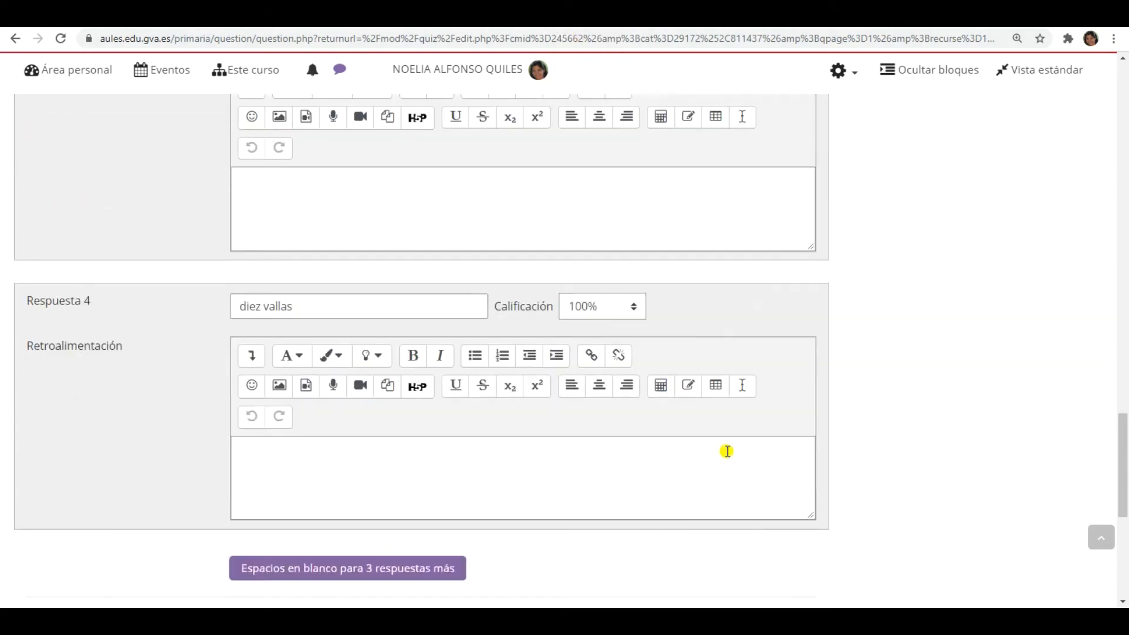
pyautogui.scroll(3, 1071, 409)
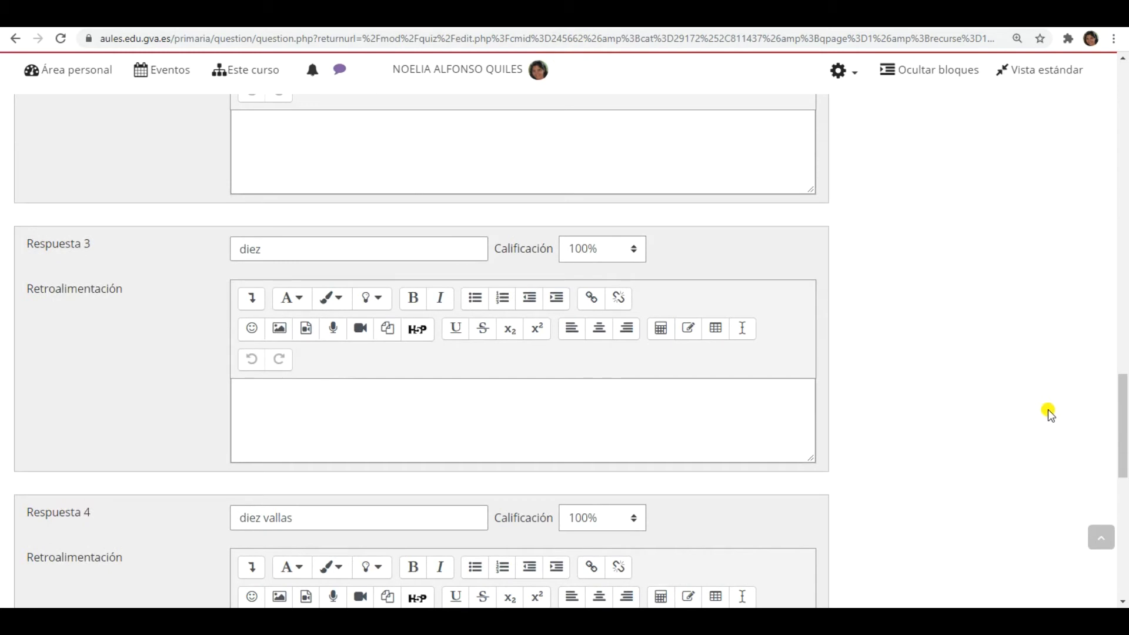
pyautogui.scroll(6, 1046, 405)
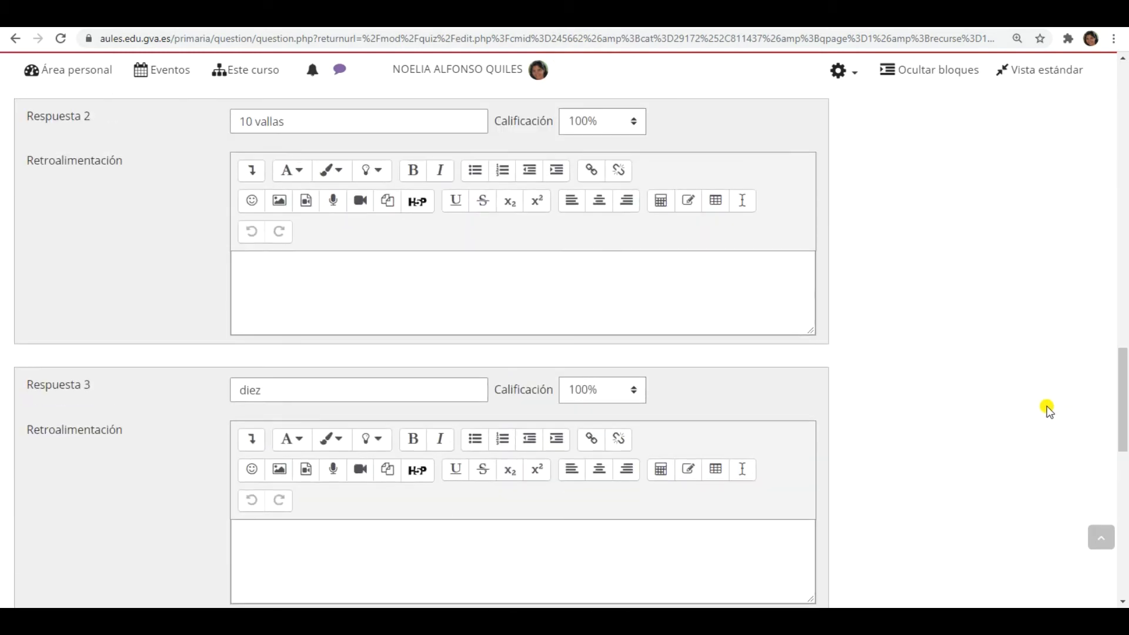
pyautogui.scroll(8, 1046, 405)
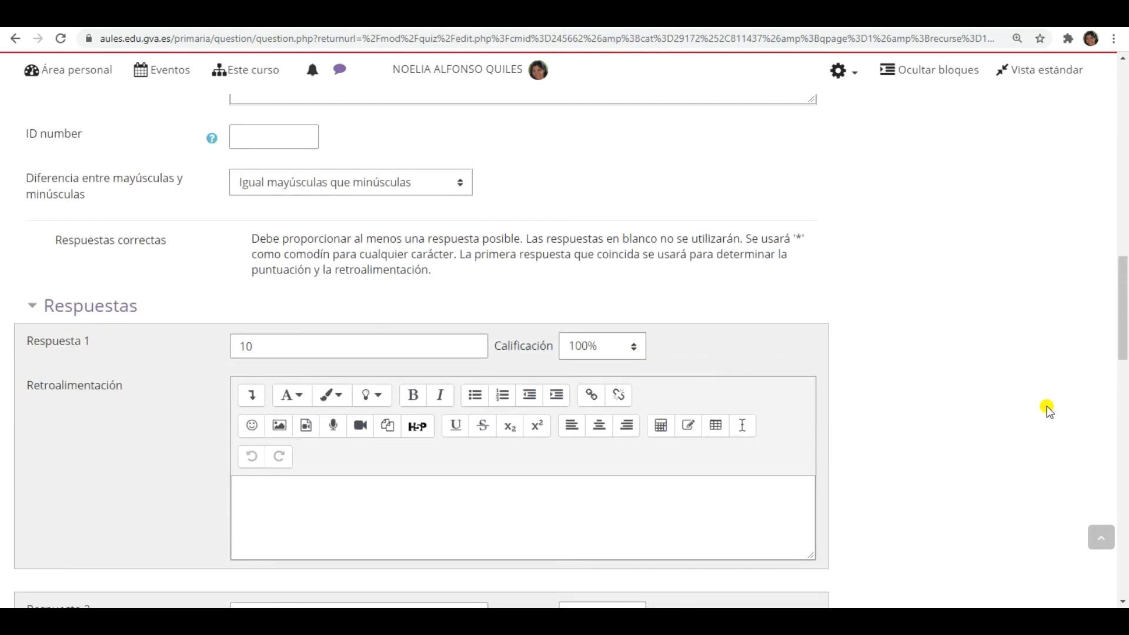
pyautogui.scroll(4, 1046, 406)
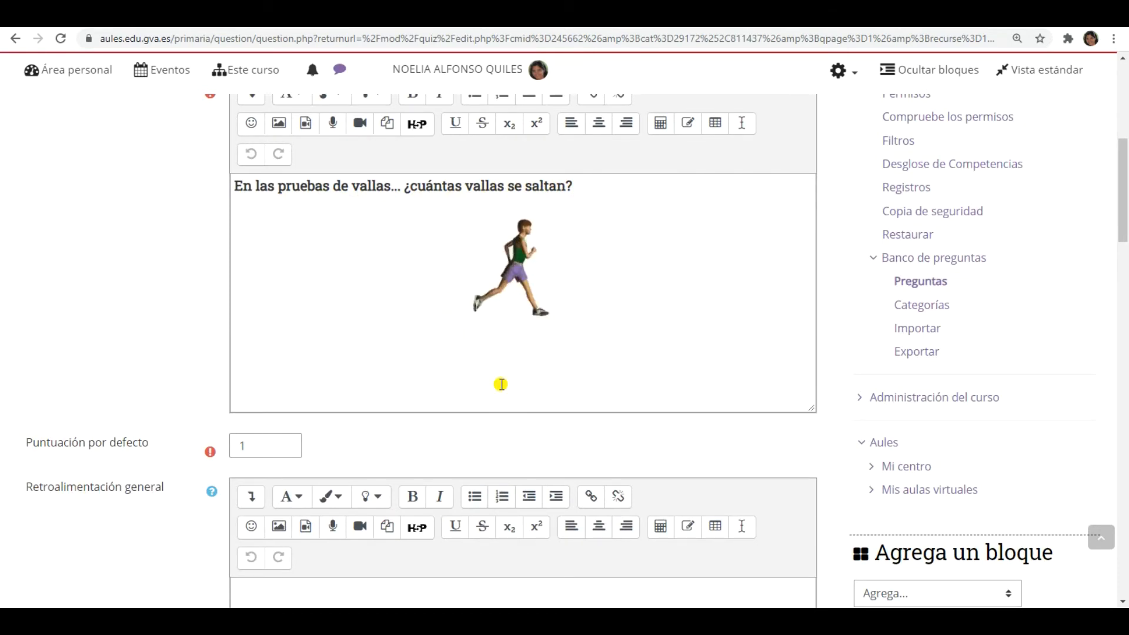
pyautogui.scroll(-5, 501, 383)
pyautogui.scroll(-5, 499, 388)
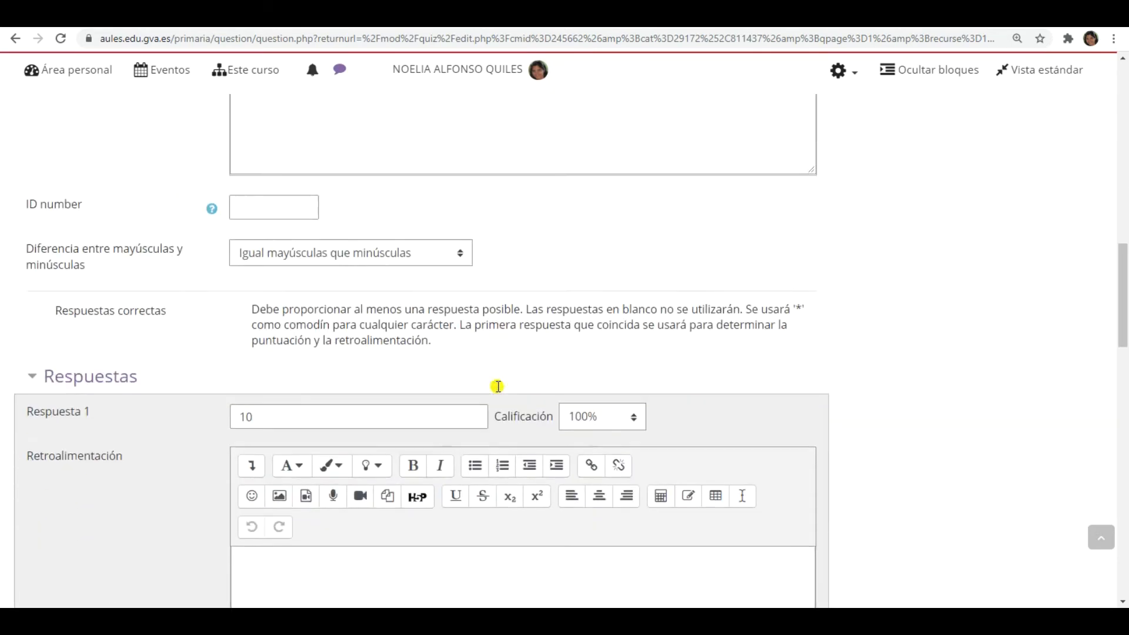
pyautogui.scroll(-2, 497, 393)
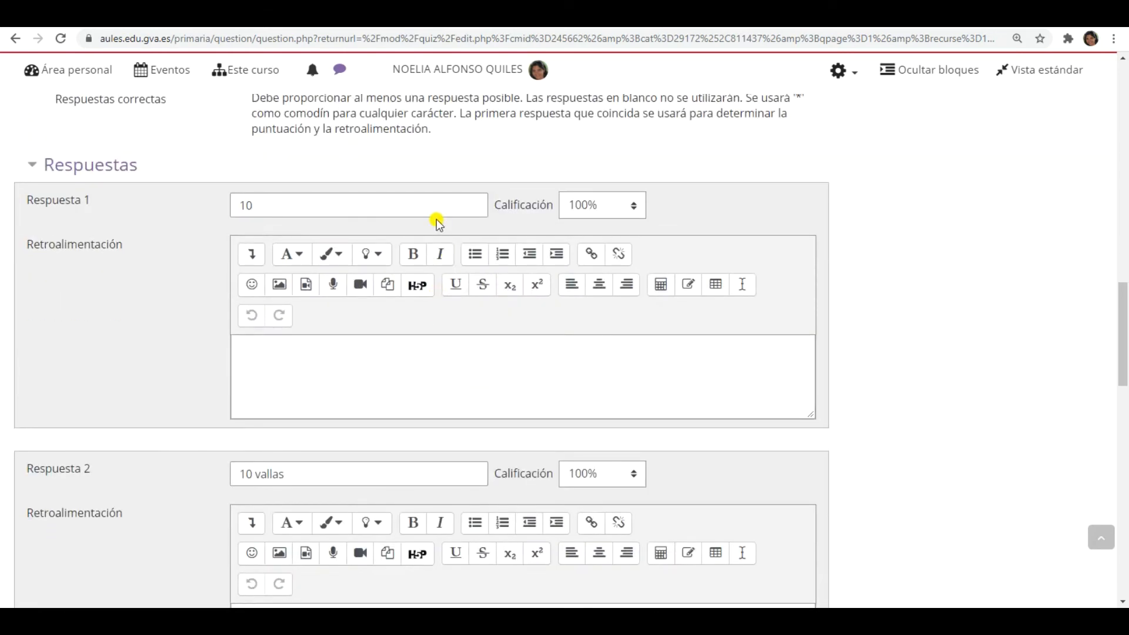
pyautogui.scroll(-4, 443, 328)
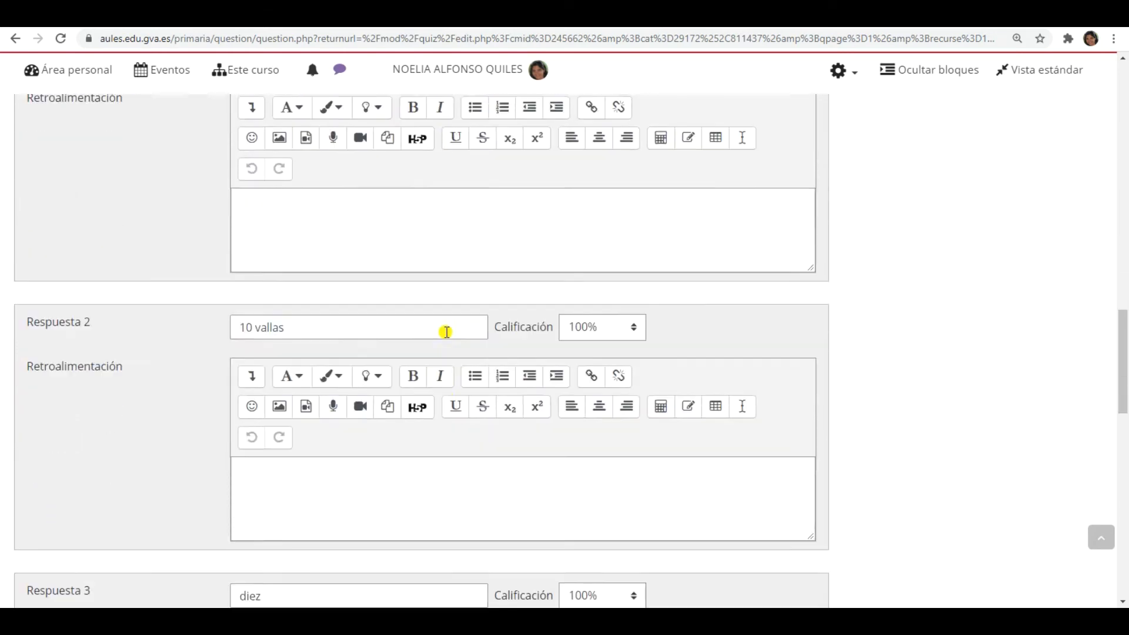
pyautogui.scroll(-4, 439, 340)
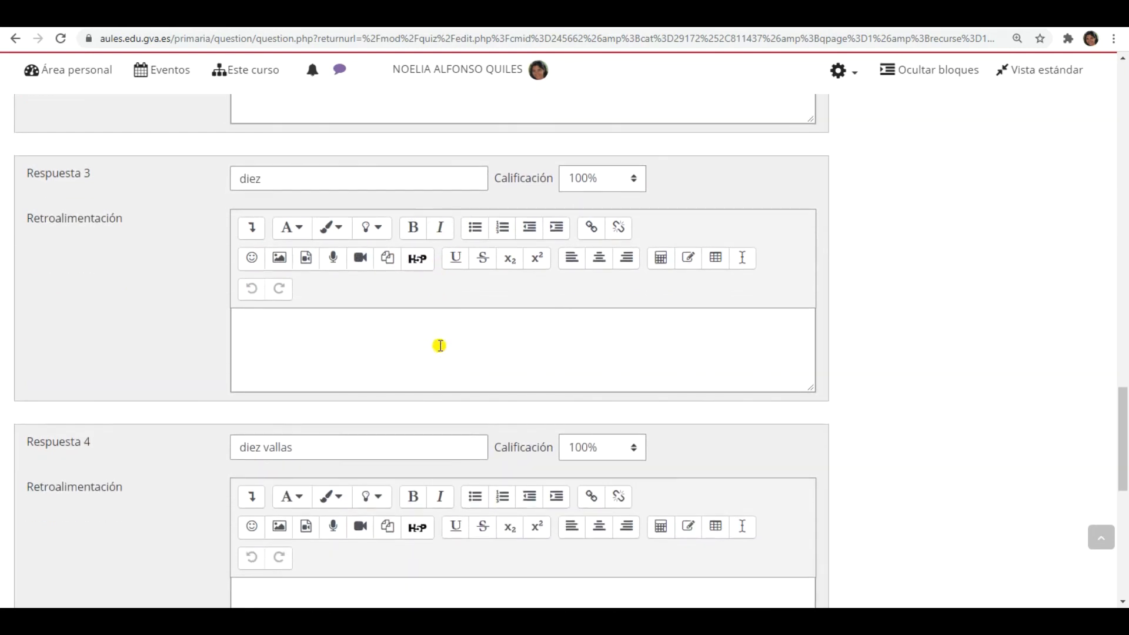
pyautogui.scroll(-2, 441, 349)
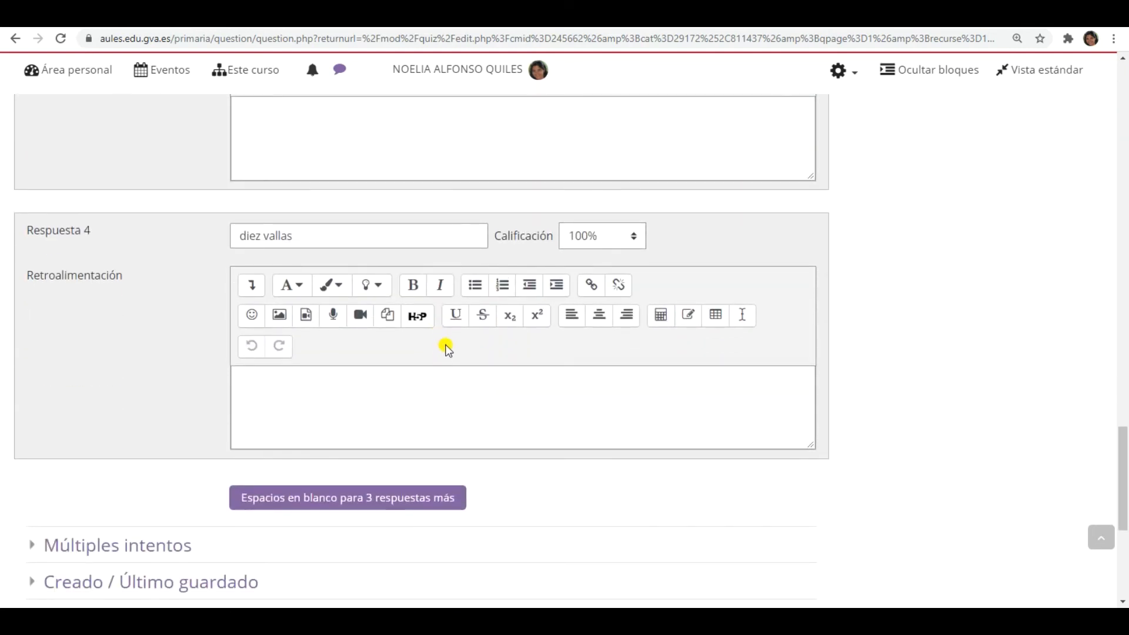
pyautogui.scroll(7, 462, 330)
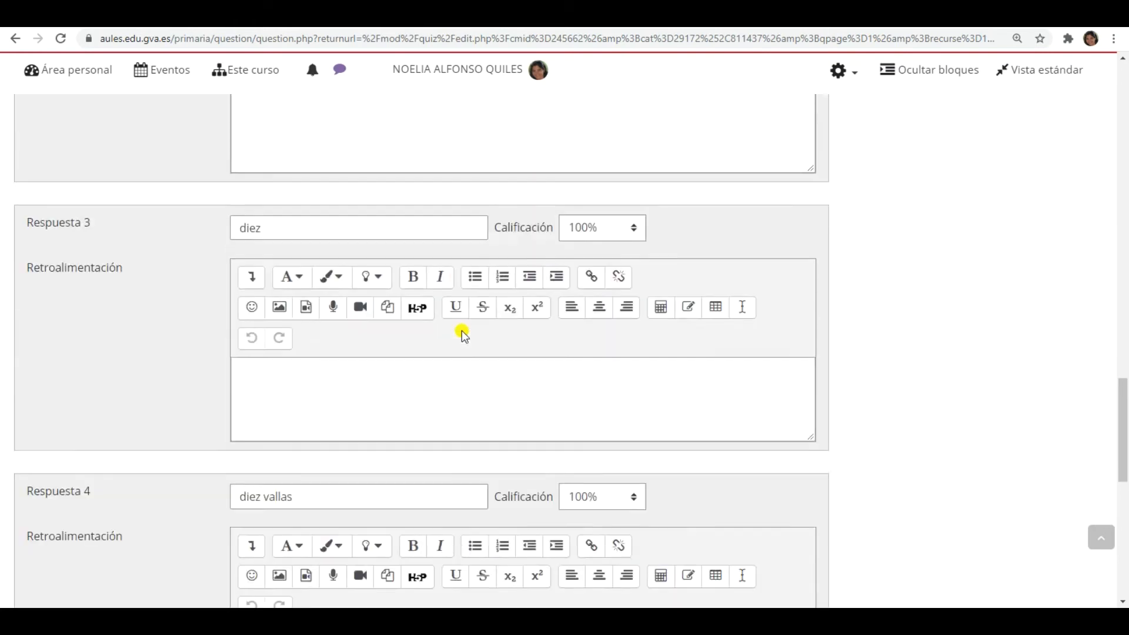
# Recheck the accepted answers of the hurdles question and save its changes.
pyautogui.scroll(7, 462, 330)
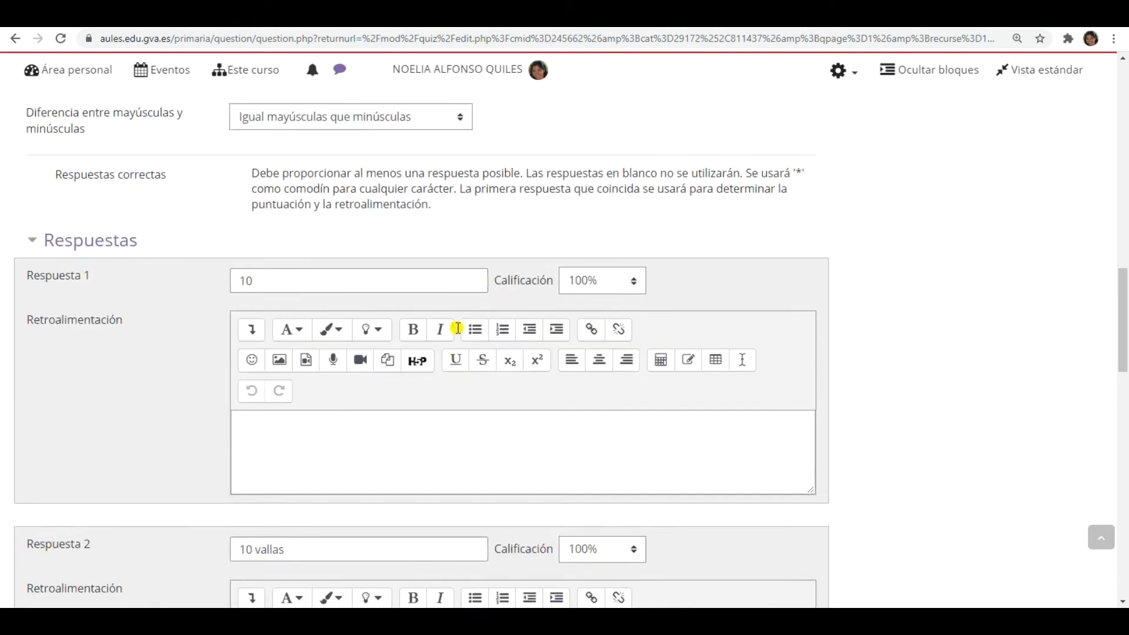
pyautogui.scroll(-6, 462, 385)
pyautogui.scroll(-9, 462, 385)
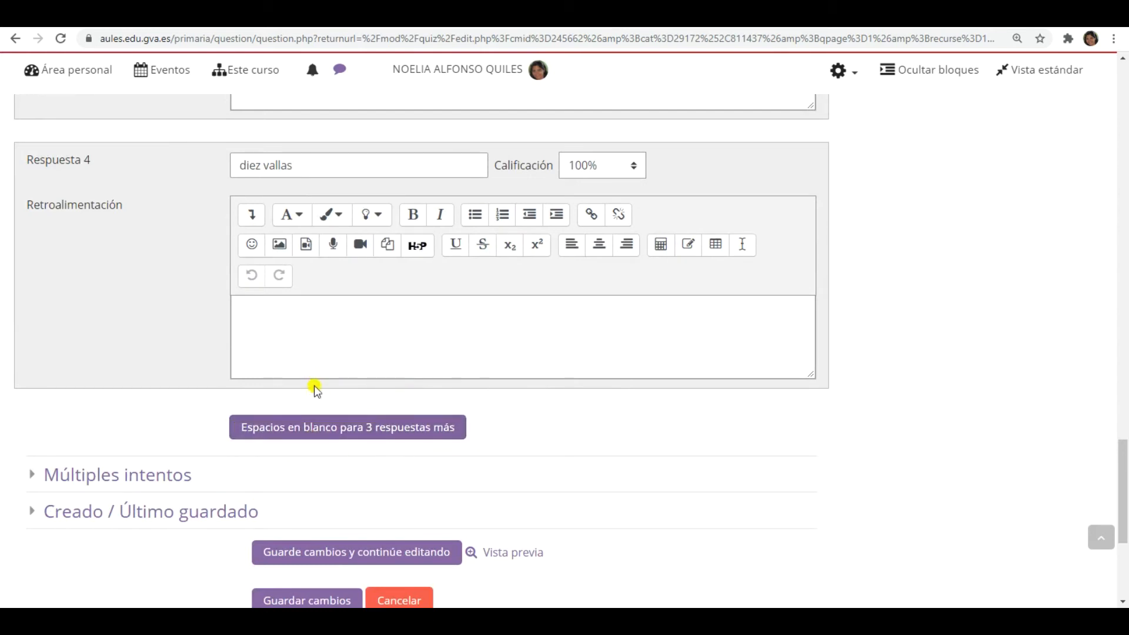
pyautogui.scroll(-3, 706, 456)
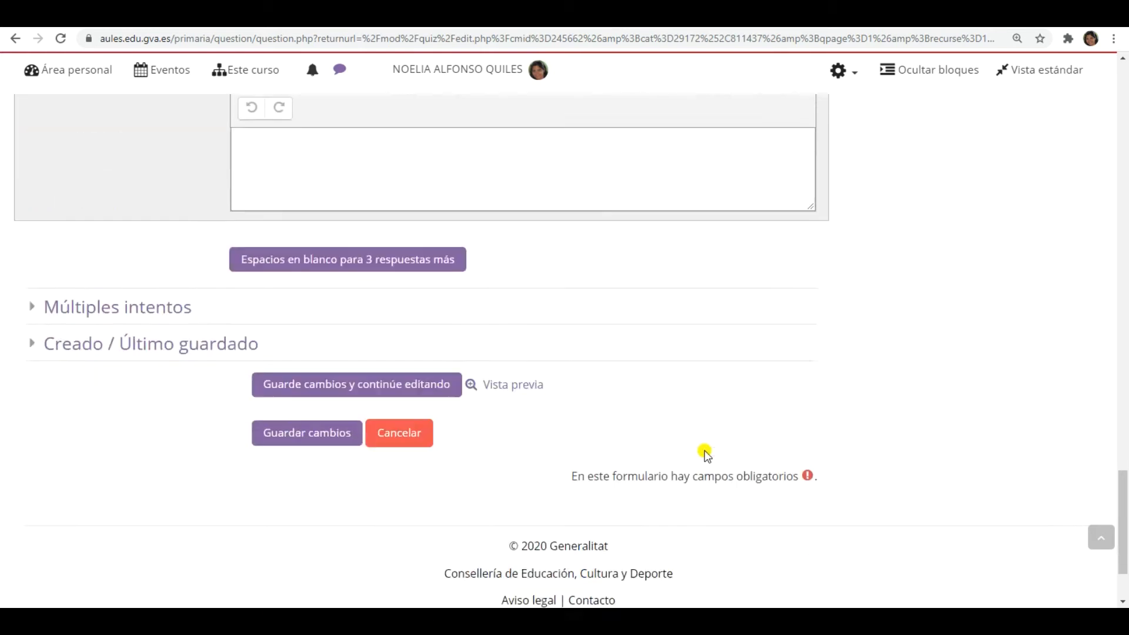
pyautogui.click(317, 391)
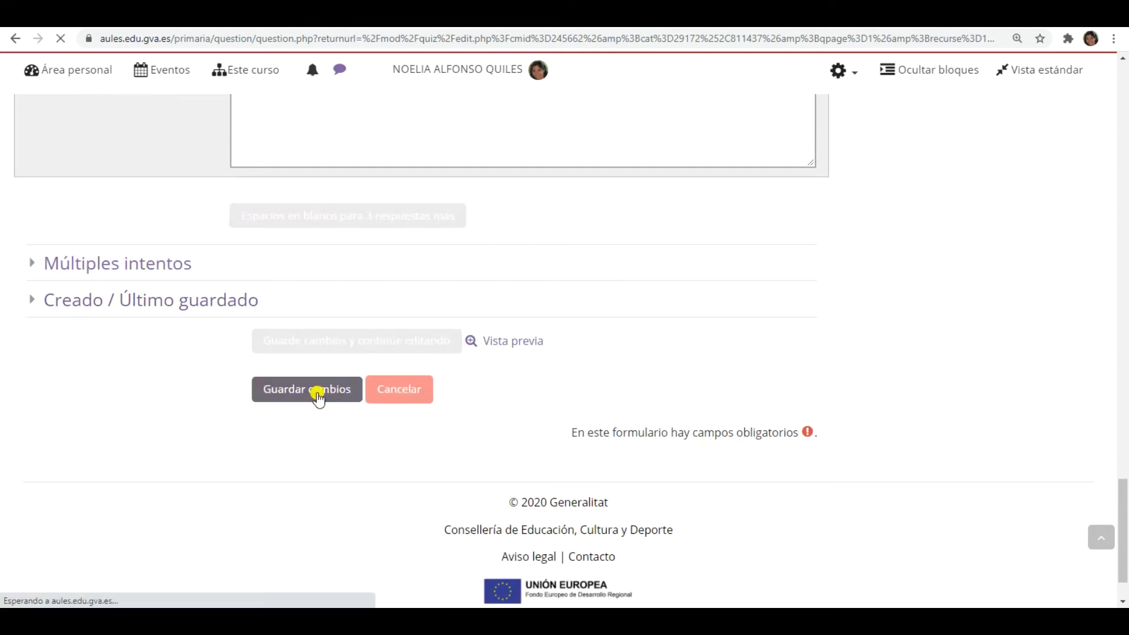
# Add the true/false ATLETISMO - SALTOS question about the long jump from page 3 of the question bank to the quiz.
pyautogui.scroll(-4, 541, 398)
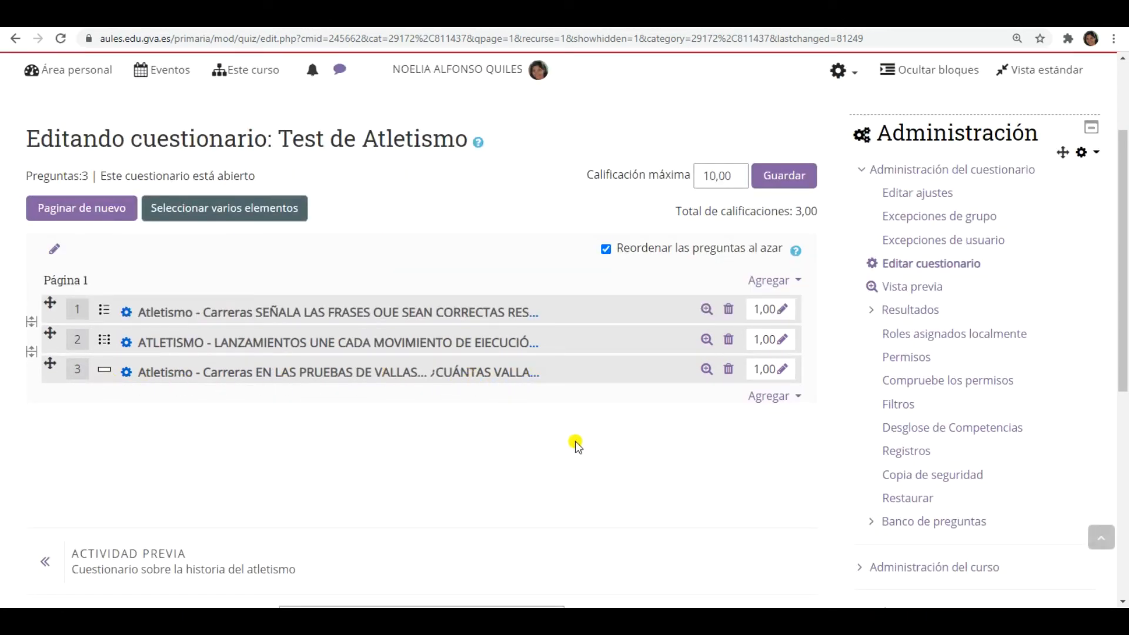
pyautogui.click(764, 396)
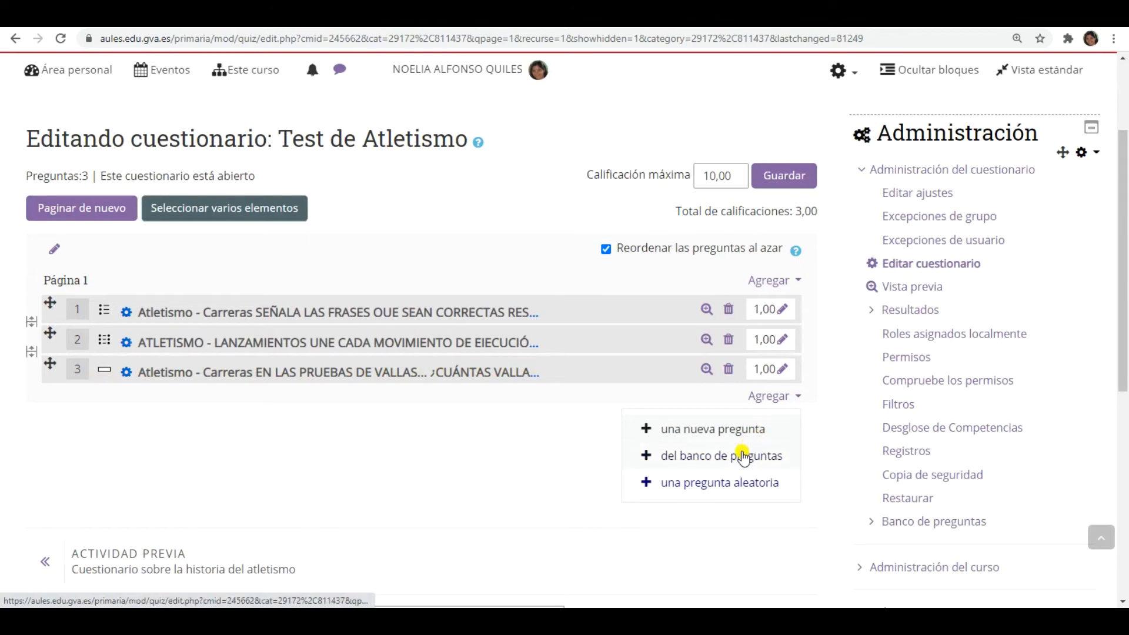
pyautogui.click(743, 454)
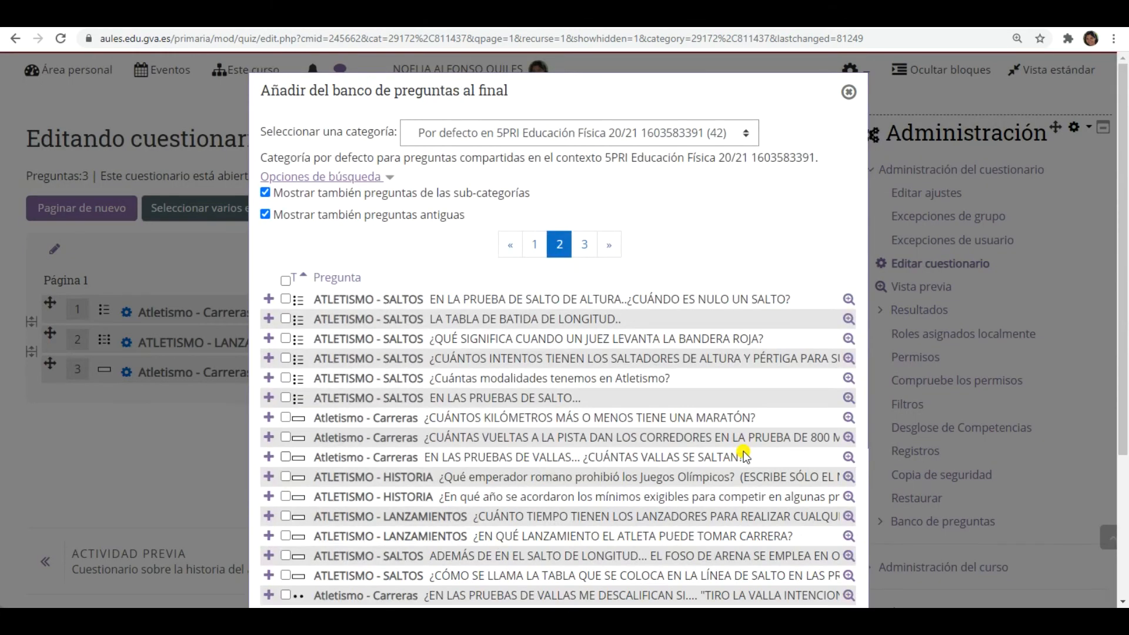
pyautogui.click(585, 244)
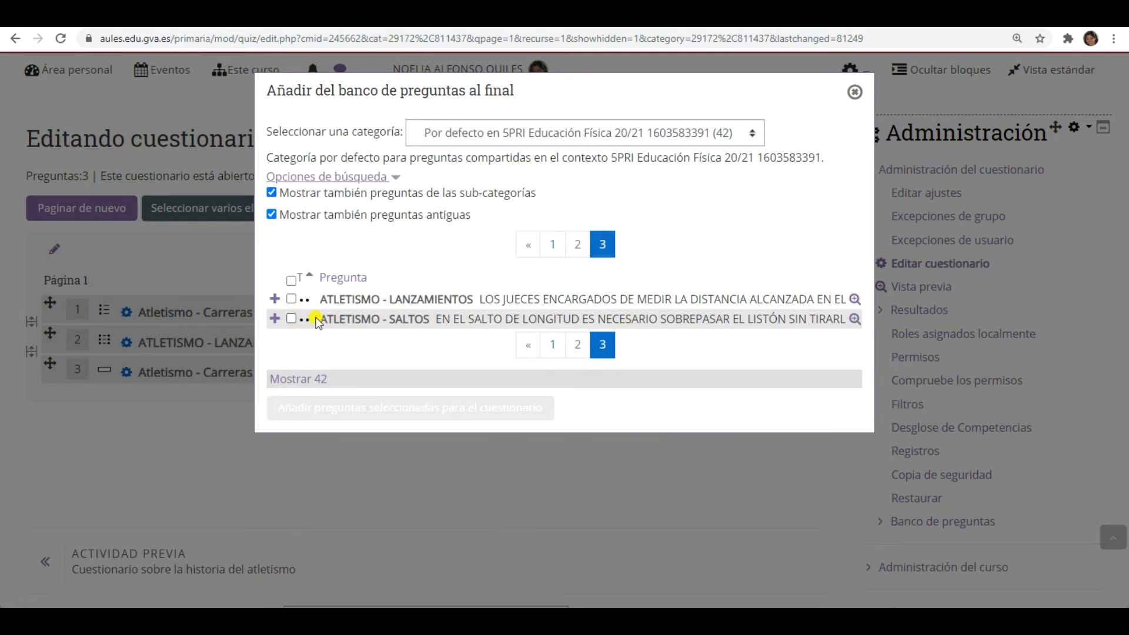
pyautogui.click(291, 319)
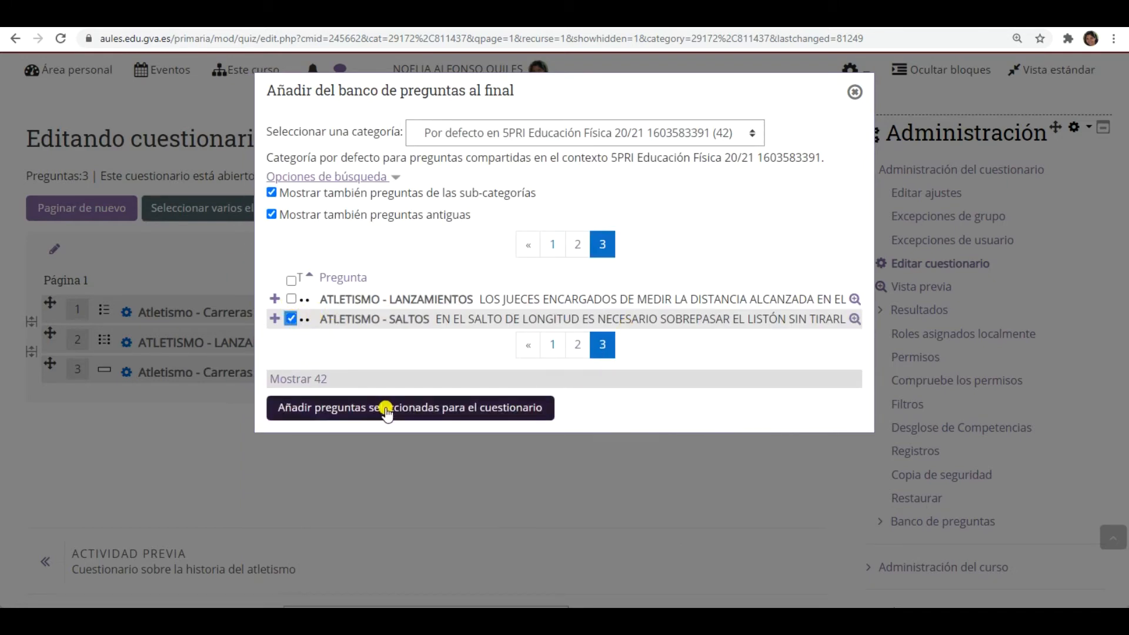
pyautogui.click(483, 414)
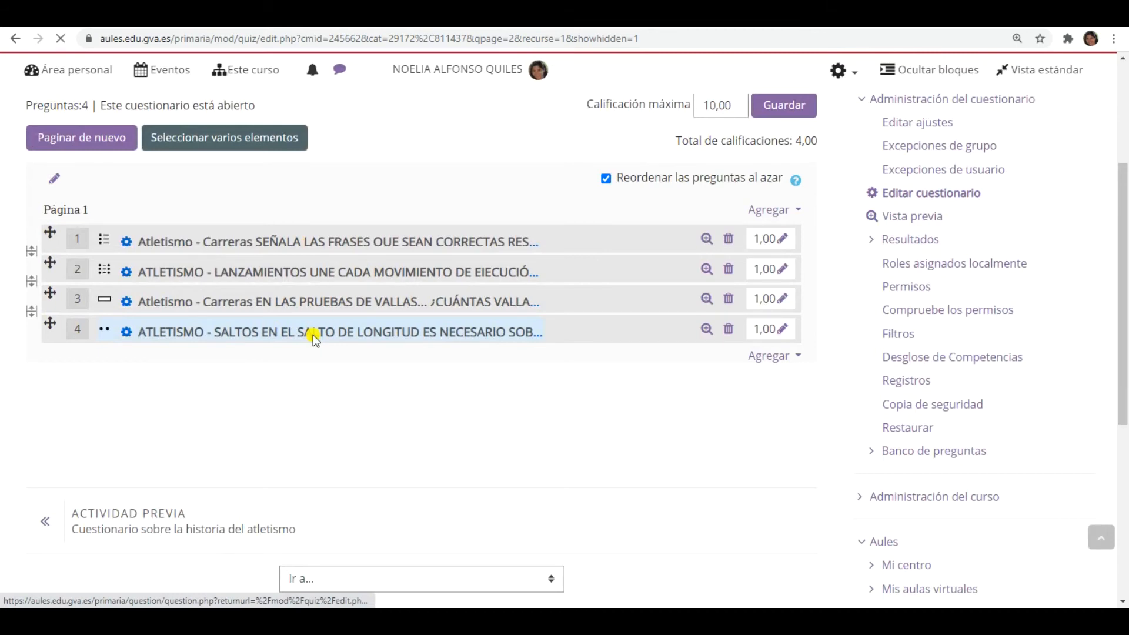
# Open the long-jump true/false question for editing and review its name and illustrated statement.
pyautogui.scroll(-3, 743, 369)
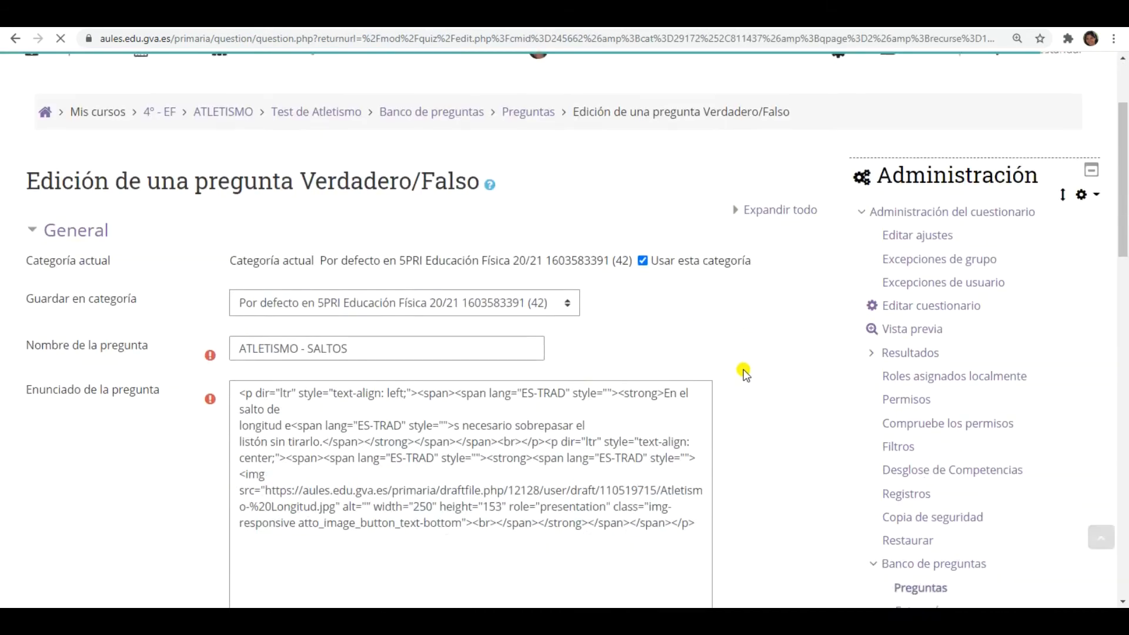
pyautogui.moveTo(373, 302); pyautogui.dragTo(216, 313)
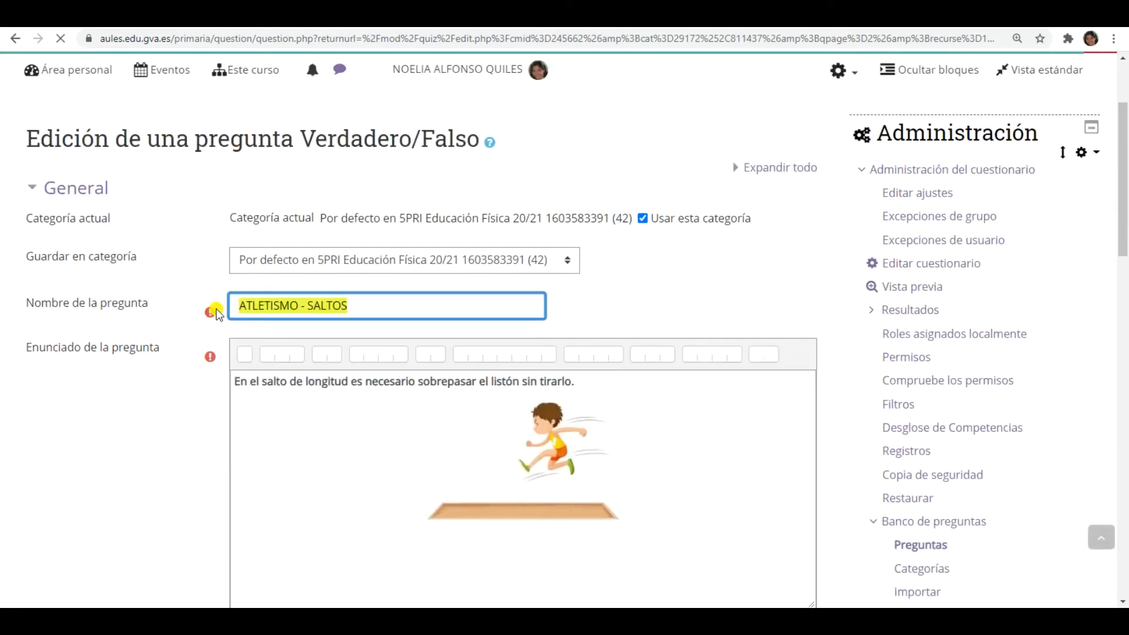
pyautogui.click(847, 299)
pyautogui.scroll(-3, 846, 312)
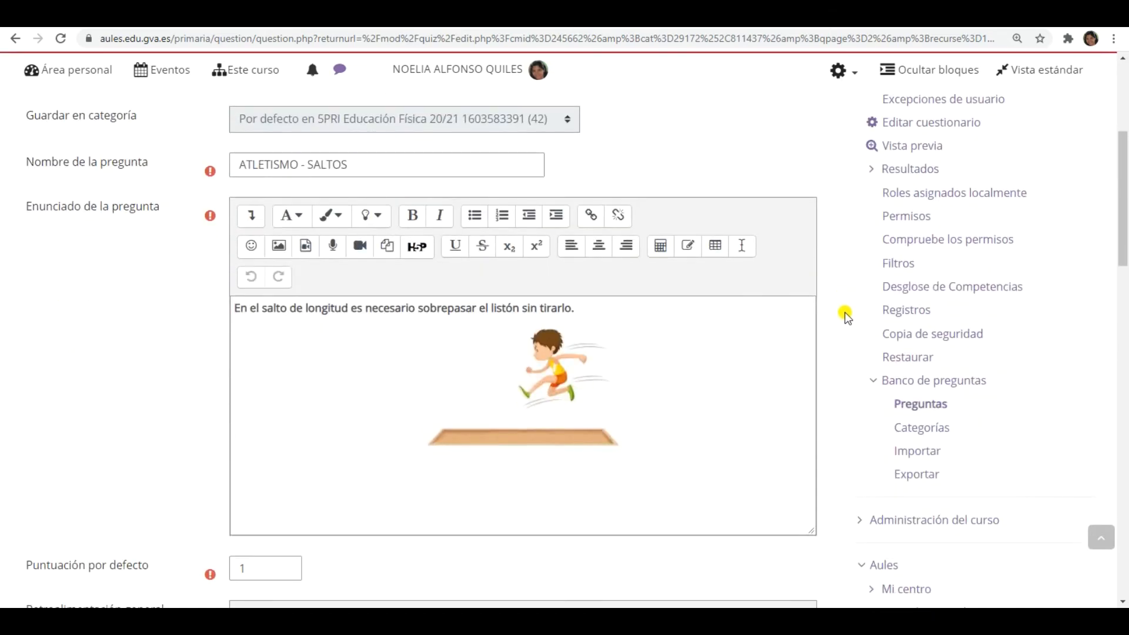
pyautogui.scroll(-1, 748, 403)
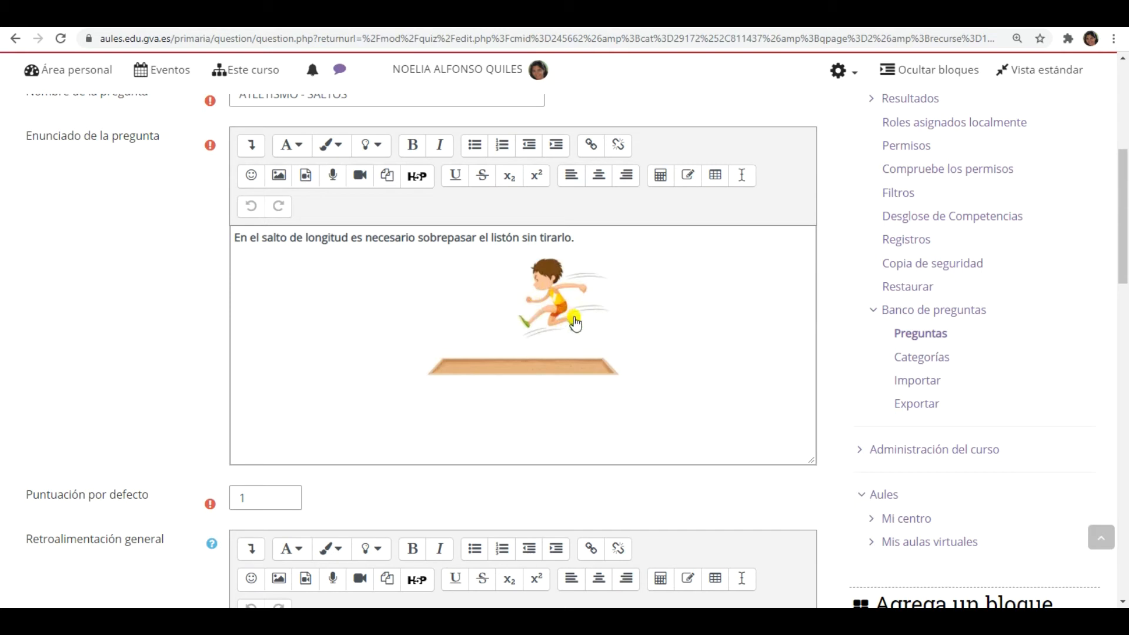
# Check the long-jump question's default score, general feedback and correct answer, and save the question.
pyautogui.scroll(-2, 849, 344)
pyautogui.click(284, 362)
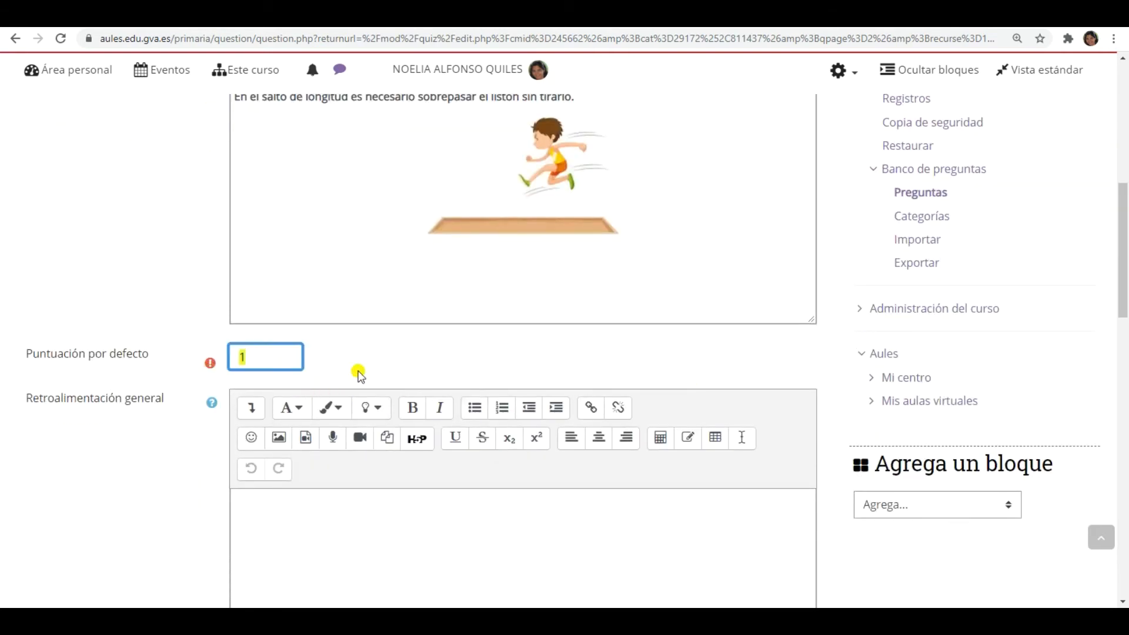
pyautogui.click(839, 349)
pyautogui.scroll(-3, 813, 361)
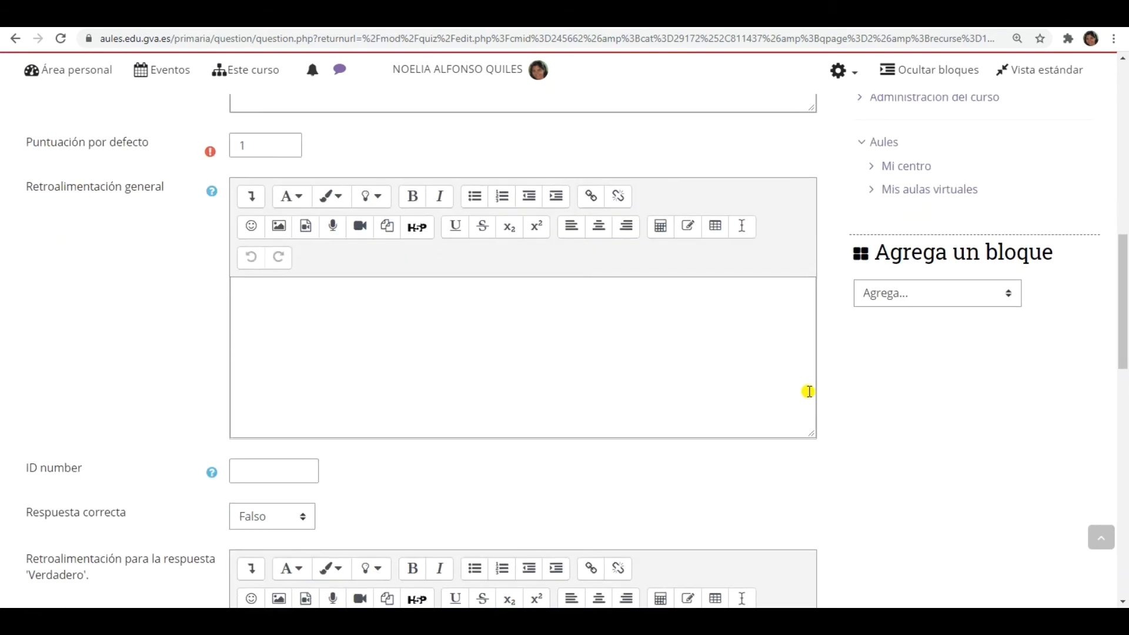
pyautogui.scroll(-3, 810, 392)
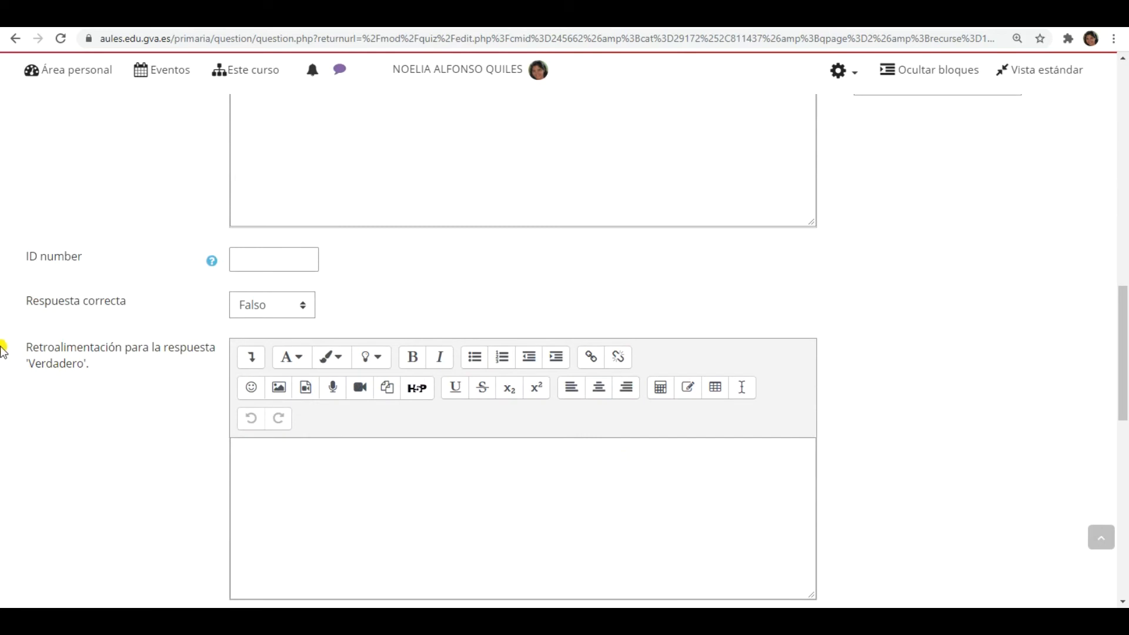
pyautogui.moveTo(23, 302); pyautogui.dragTo(132, 307)
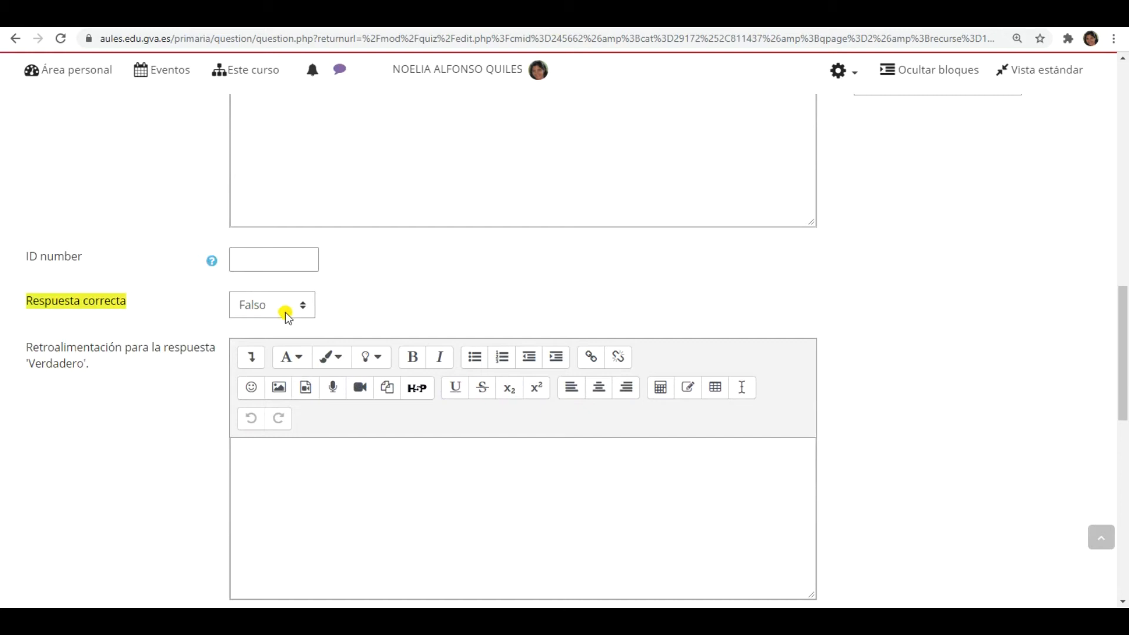
pyautogui.scroll(-10, 284, 312)
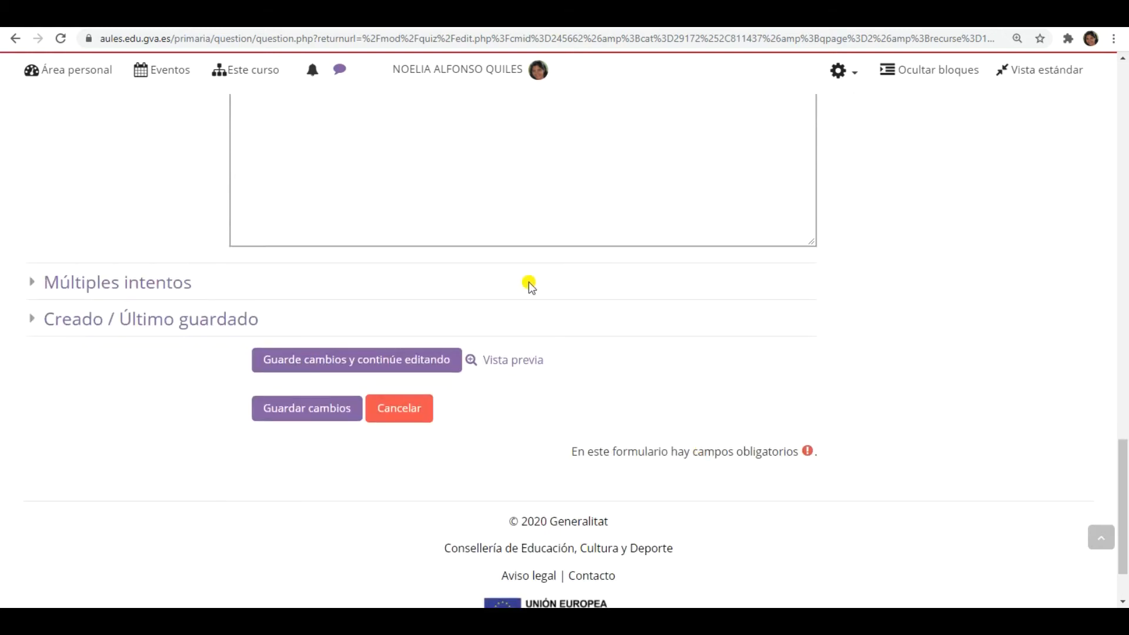
pyautogui.click(328, 415)
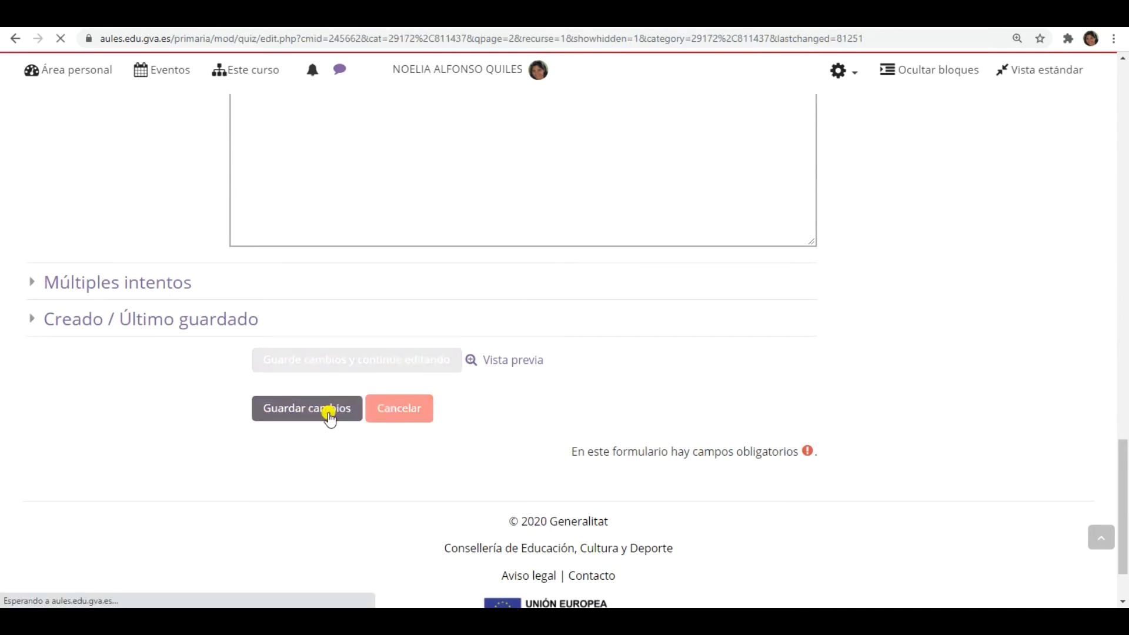
# Add the ATLETISMO - SALTOS question "Arrastra los textos a su posición correcta" from the question bank to the quiz.
pyautogui.scroll(-3, 600, 423)
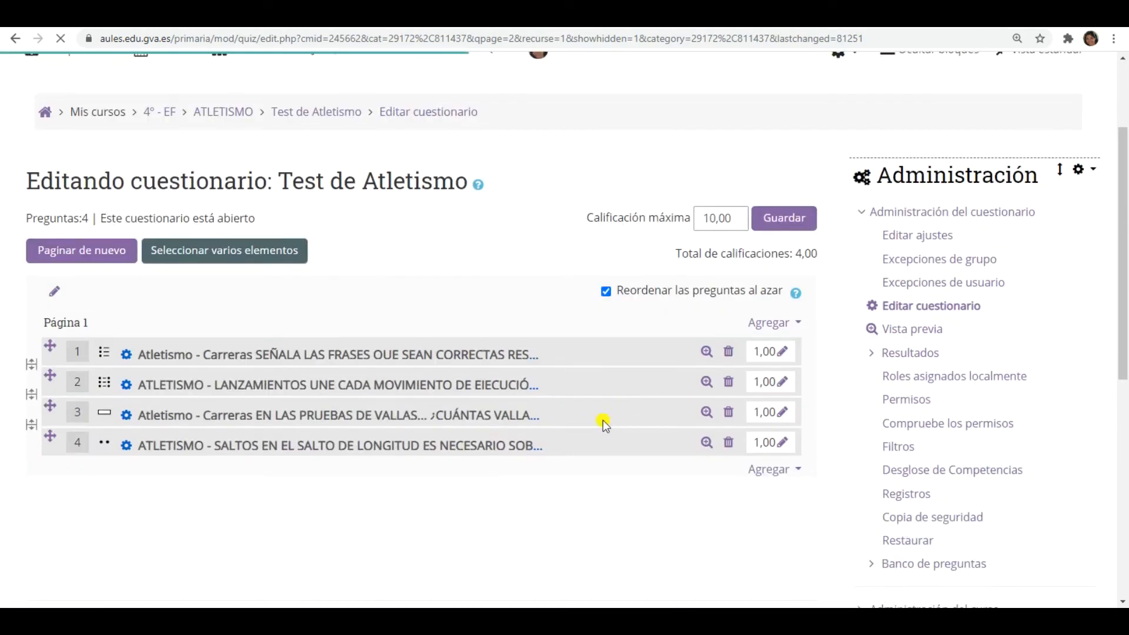
pyautogui.scroll(-1, 320, 507)
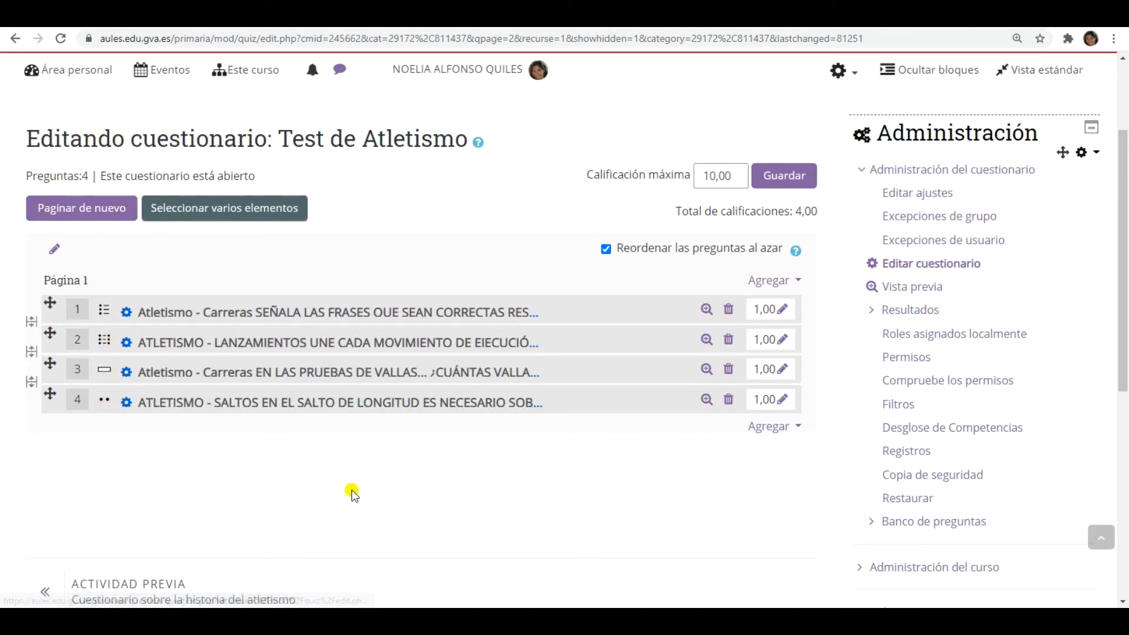
pyautogui.scroll(-1, 345, 494)
pyautogui.click(786, 369)
pyautogui.click(735, 414)
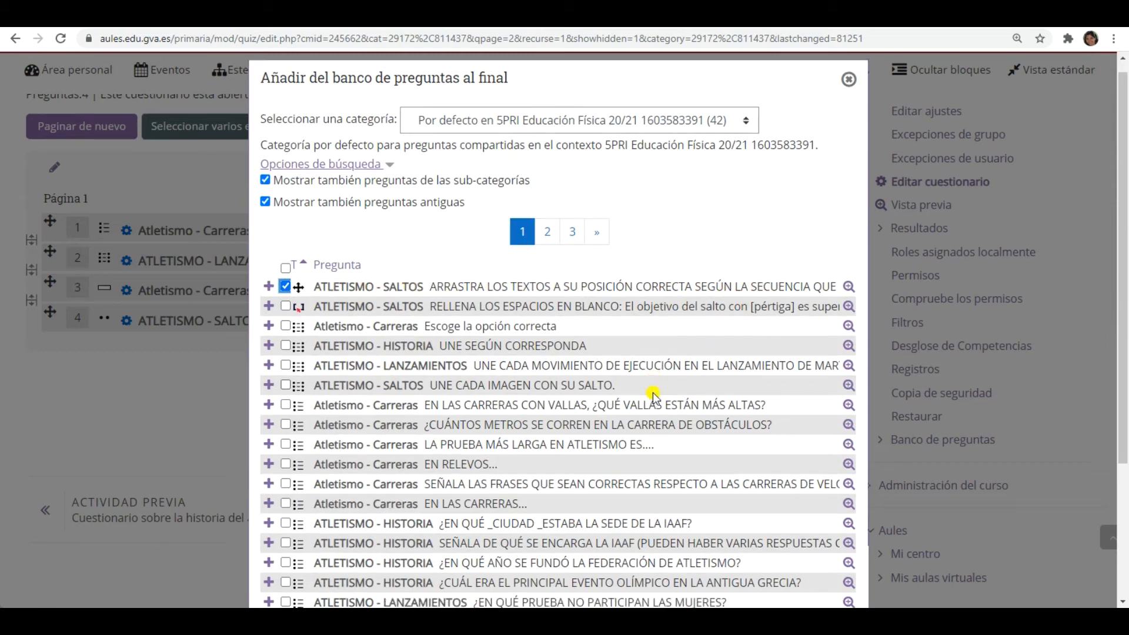
pyautogui.scroll(-3, 650, 383)
pyautogui.click(411, 555)
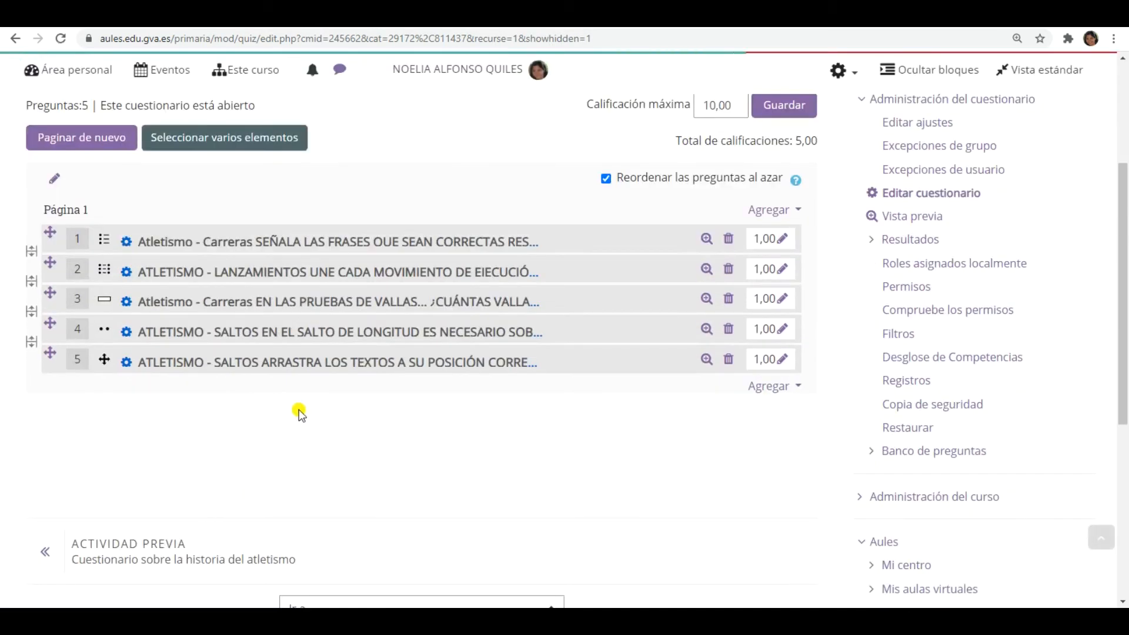
# Open the triple-jump drag-and-drop question for editing and review its name, statement, default score and general feedback.
pyautogui.click(327, 367)
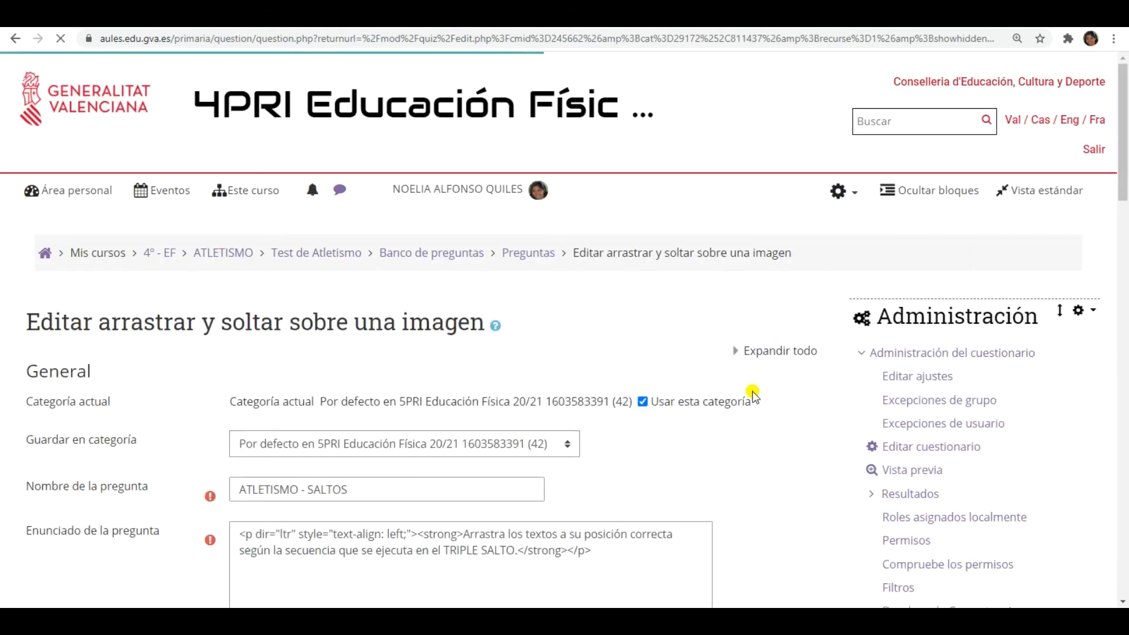
pyautogui.scroll(-3, 756, 409)
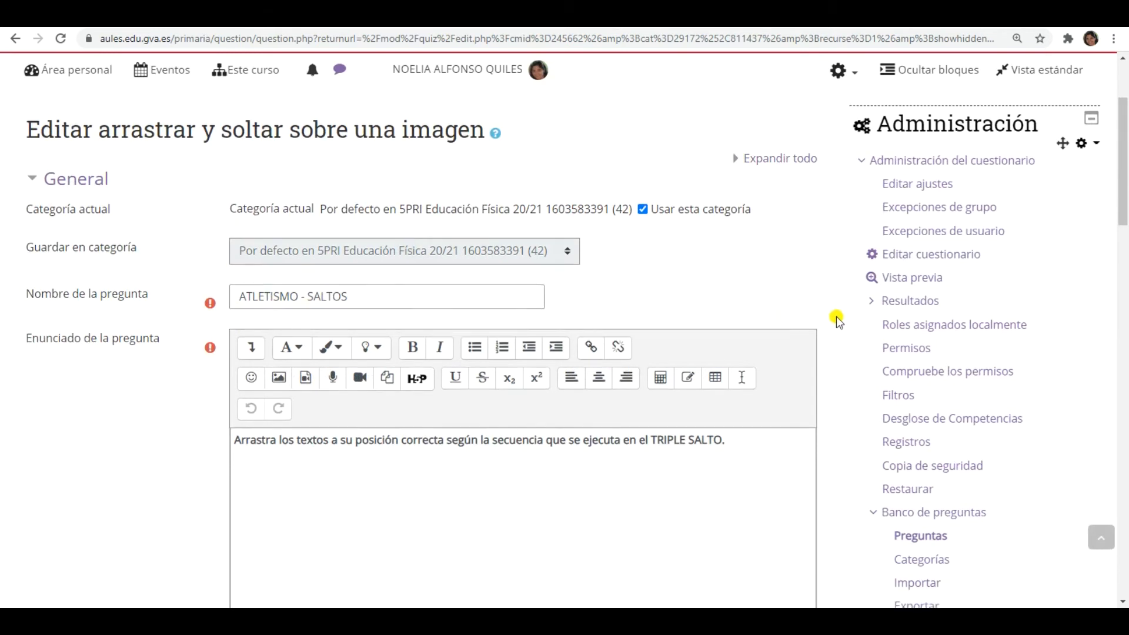
pyautogui.scroll(-3, 837, 318)
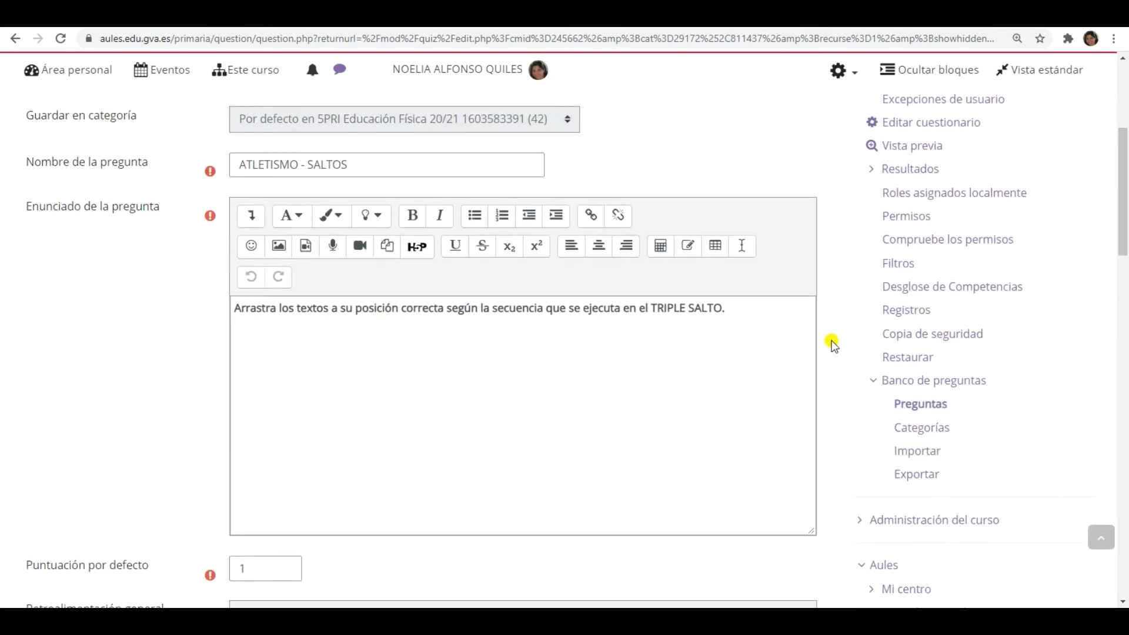
pyautogui.scroll(-1, 848, 394)
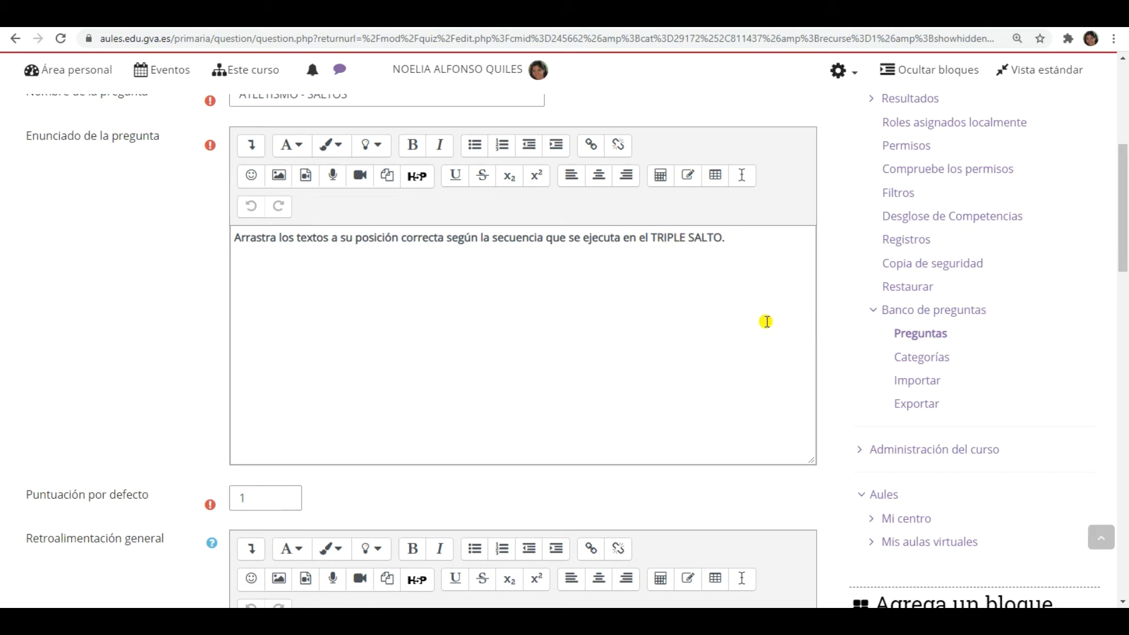
pyautogui.scroll(-1, 375, 453)
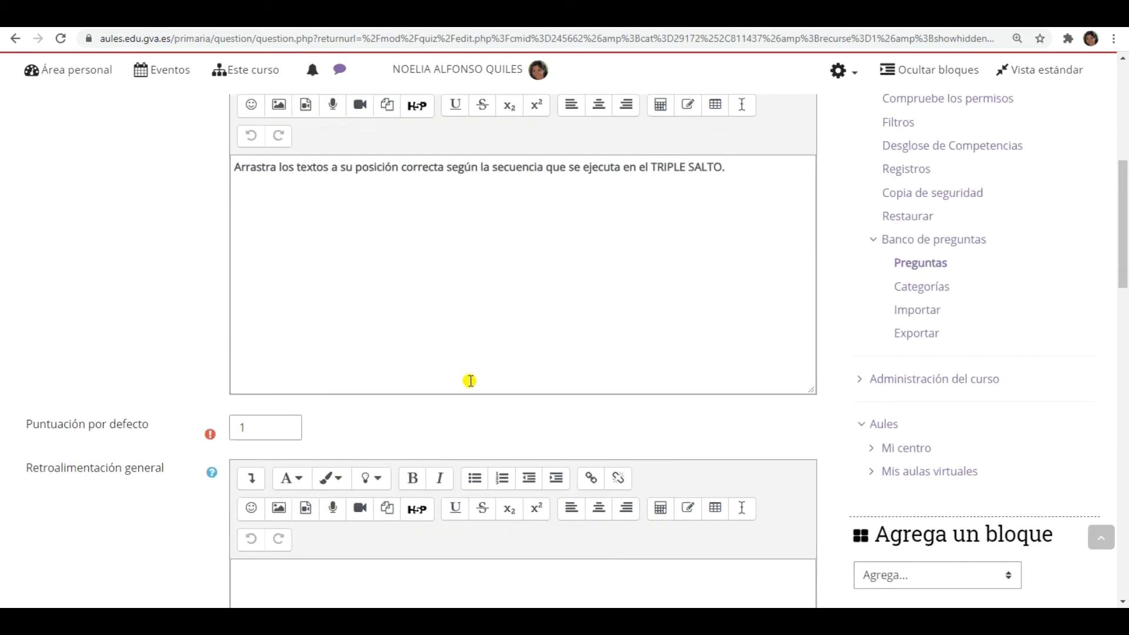
pyautogui.scroll(-2, 506, 435)
pyautogui.scroll(-3, 529, 399)
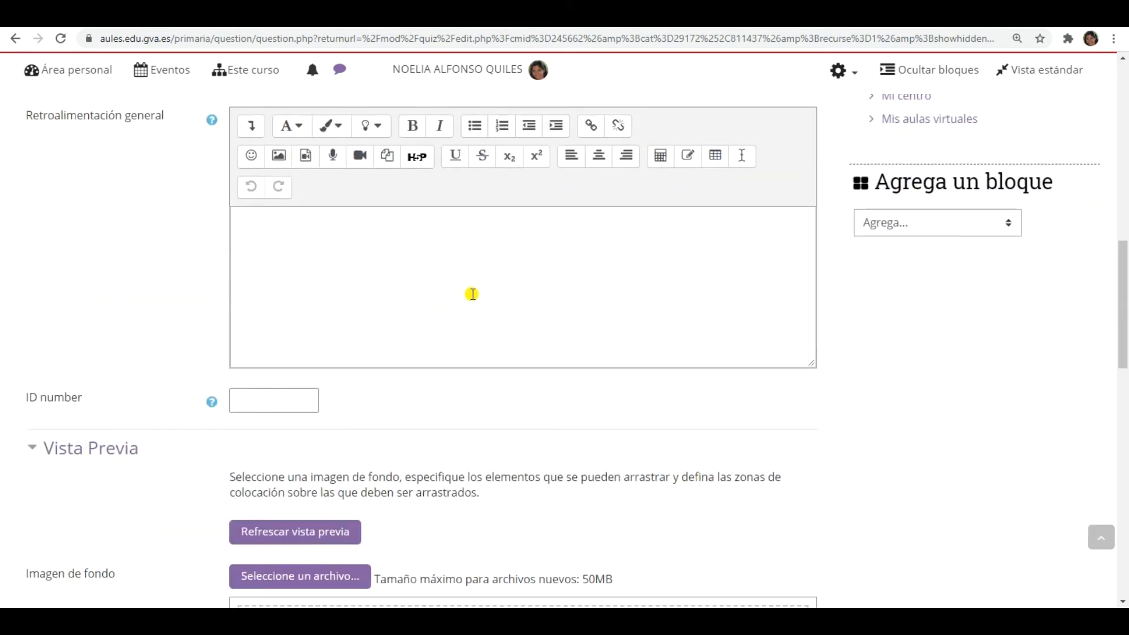
# Examine the triple-jump question's background image setting, its file picker, and the preview with the text labels placed on the image.
pyautogui.scroll(-3, 623, 287)
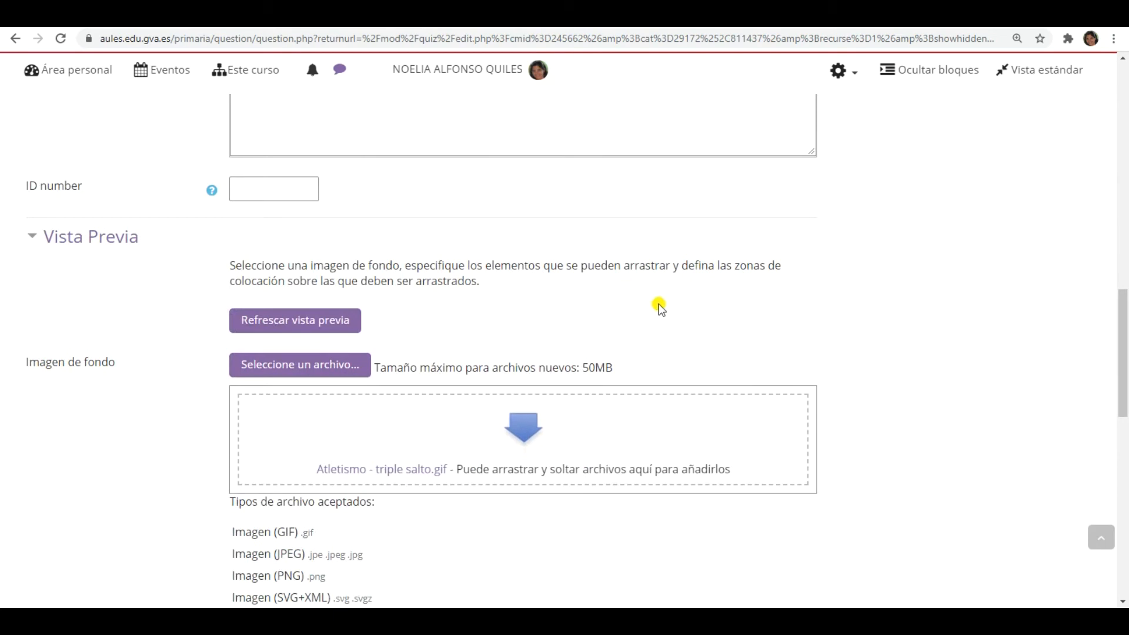
pyautogui.scroll(-1, 725, 286)
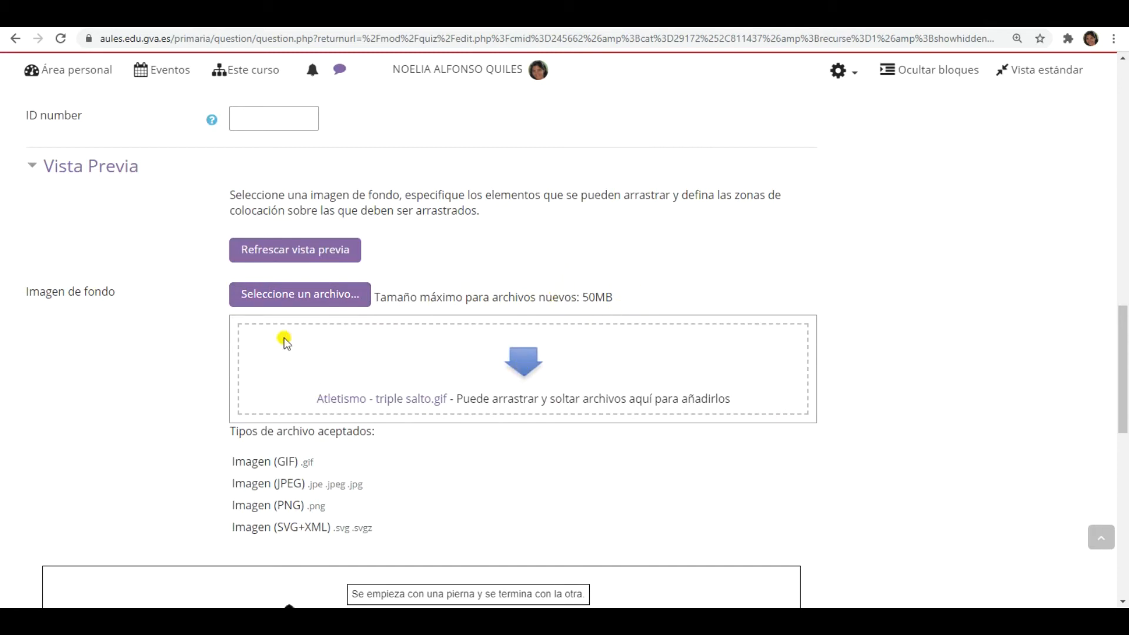
pyautogui.click(292, 295)
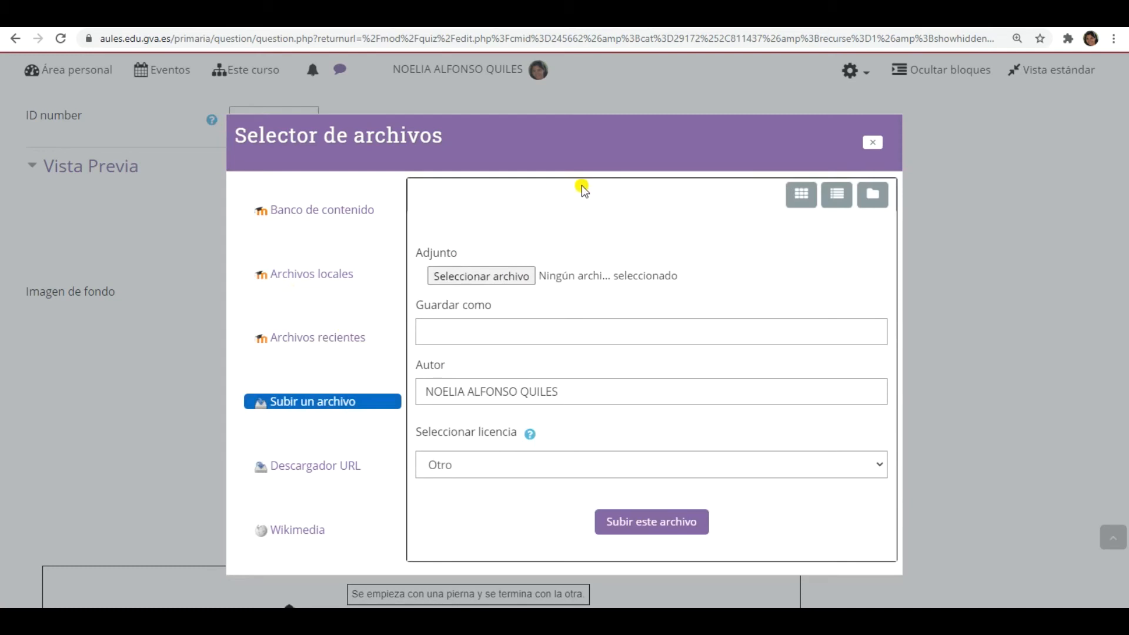
pyautogui.click(872, 142)
pyautogui.scroll(-1, 901, 313)
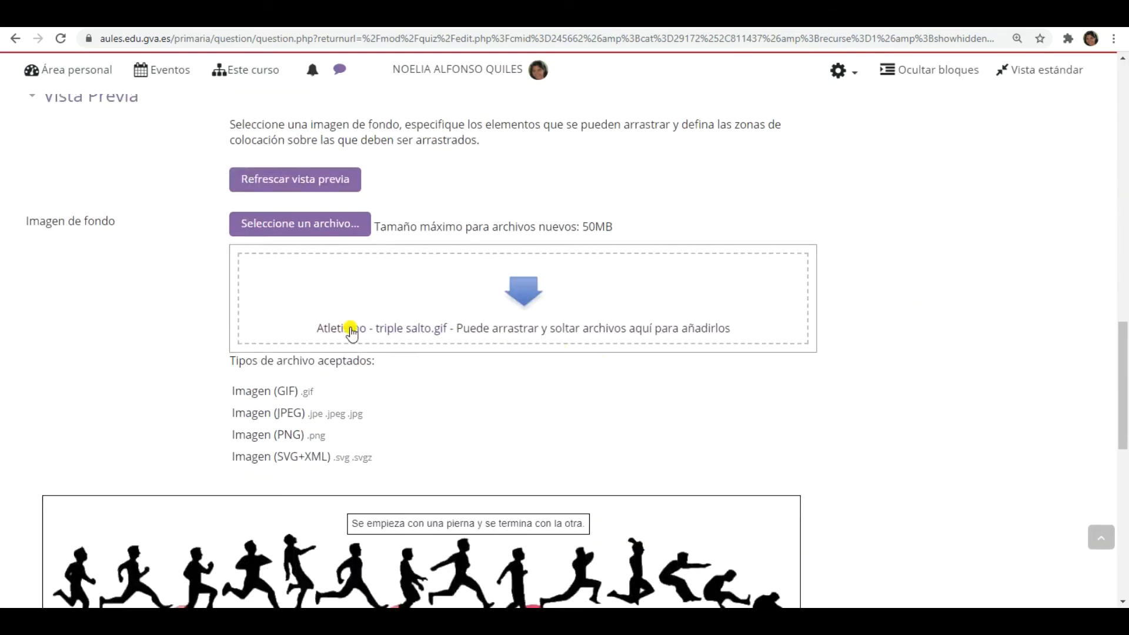
pyautogui.scroll(-1, 520, 365)
pyautogui.scroll(-1, 521, 365)
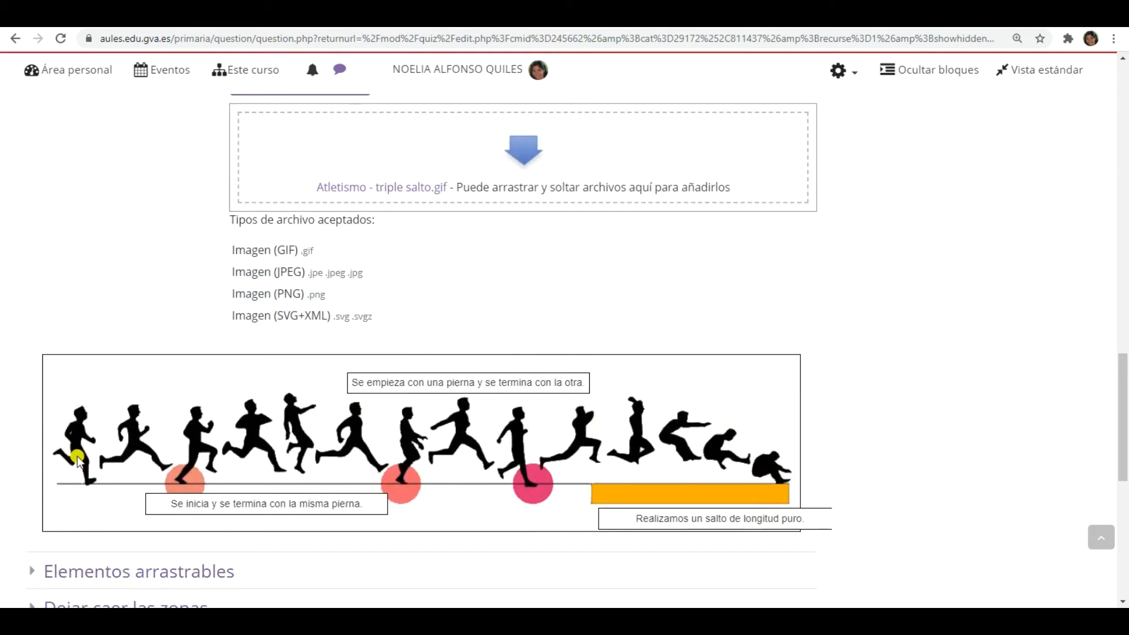
# Examine the draggable items section: the type options and the text of Elemento arrastrable 1.
pyautogui.scroll(-3, 887, 395)
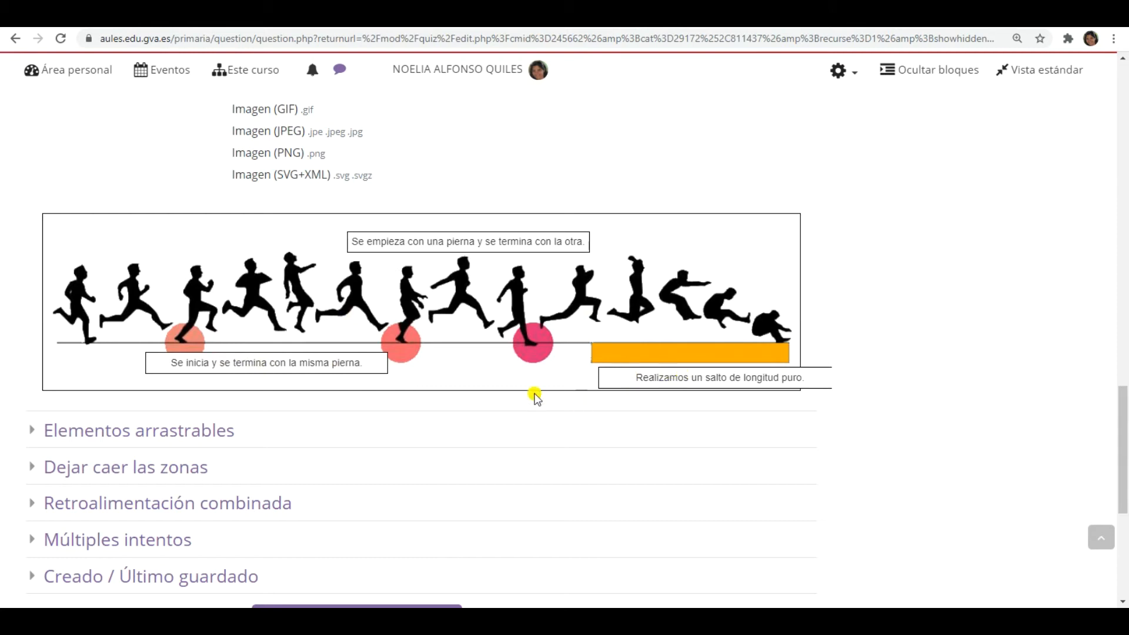
pyautogui.click(157, 438)
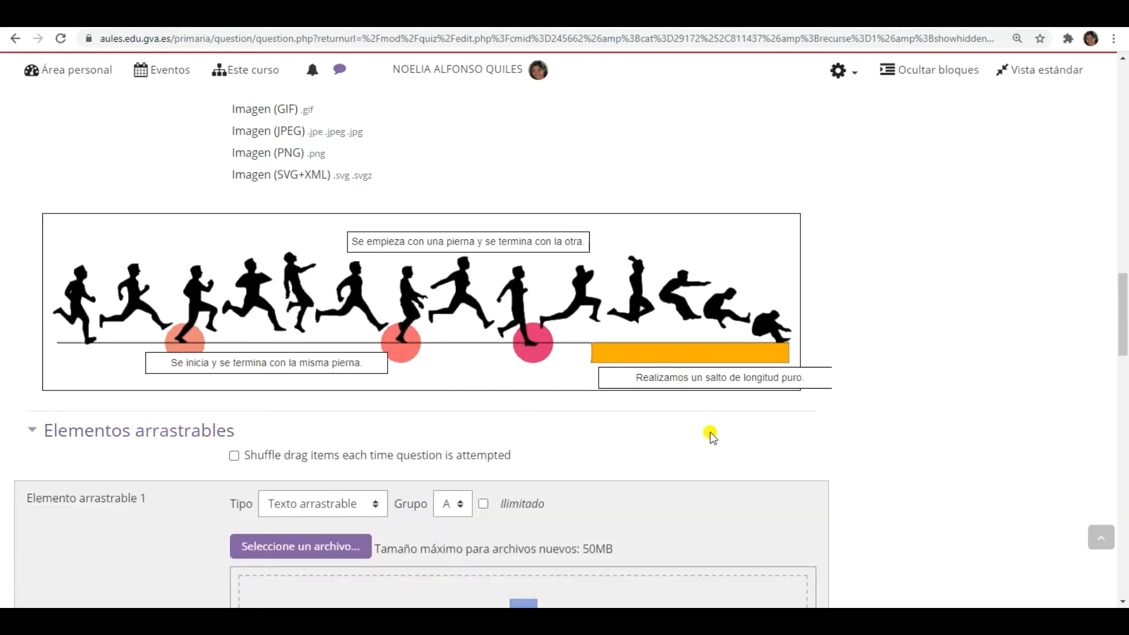
pyautogui.scroll(-1, 877, 442)
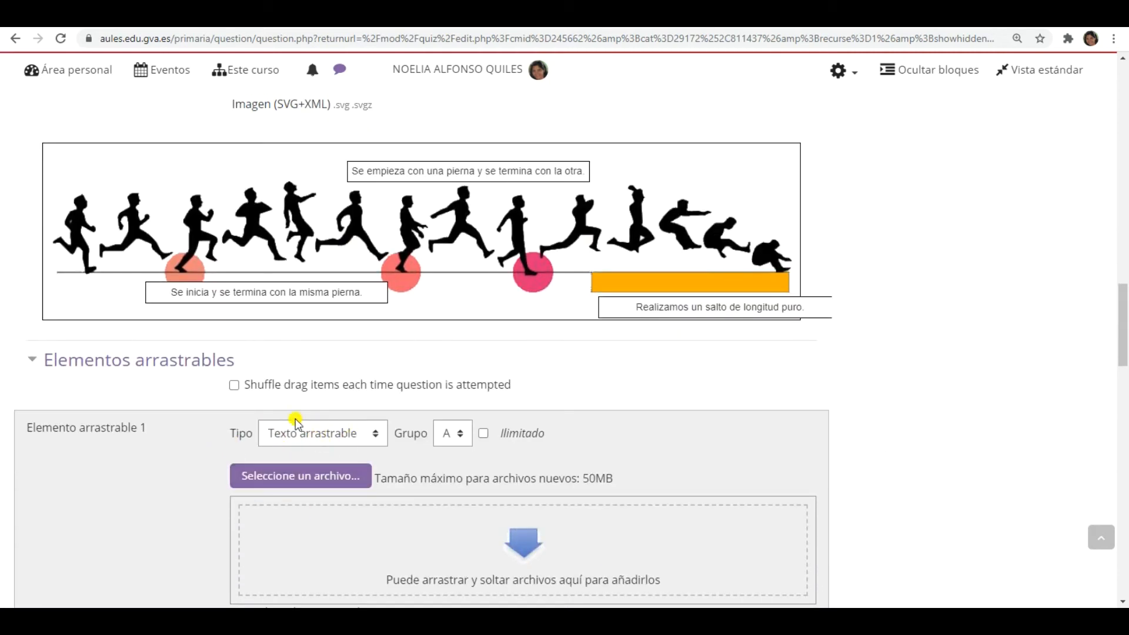
pyautogui.click(360, 436)
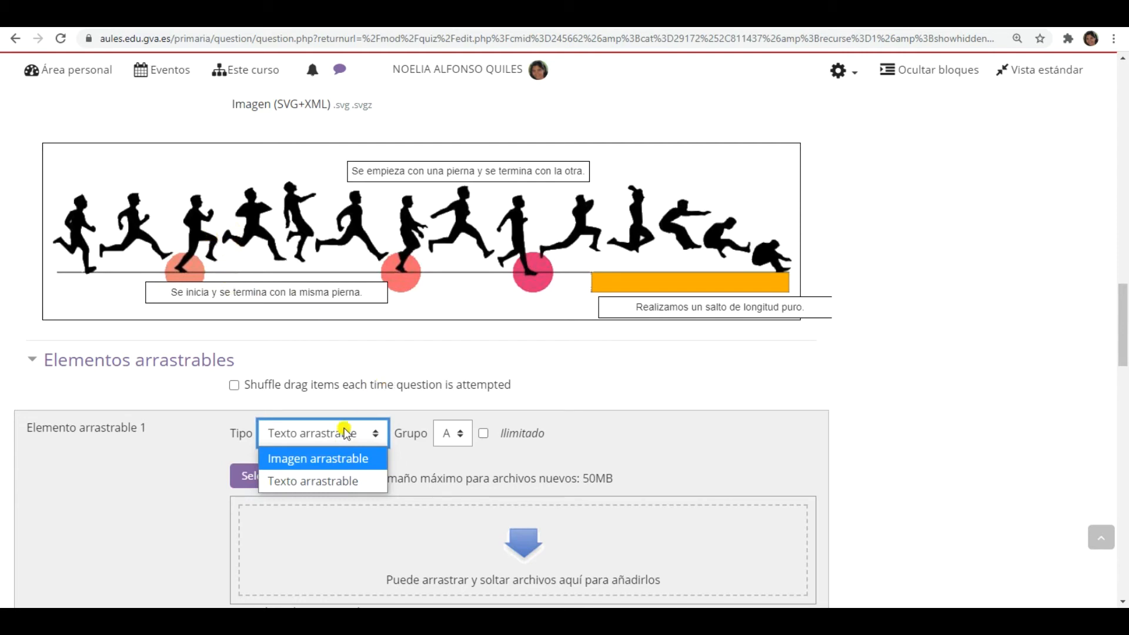
pyautogui.click(307, 435)
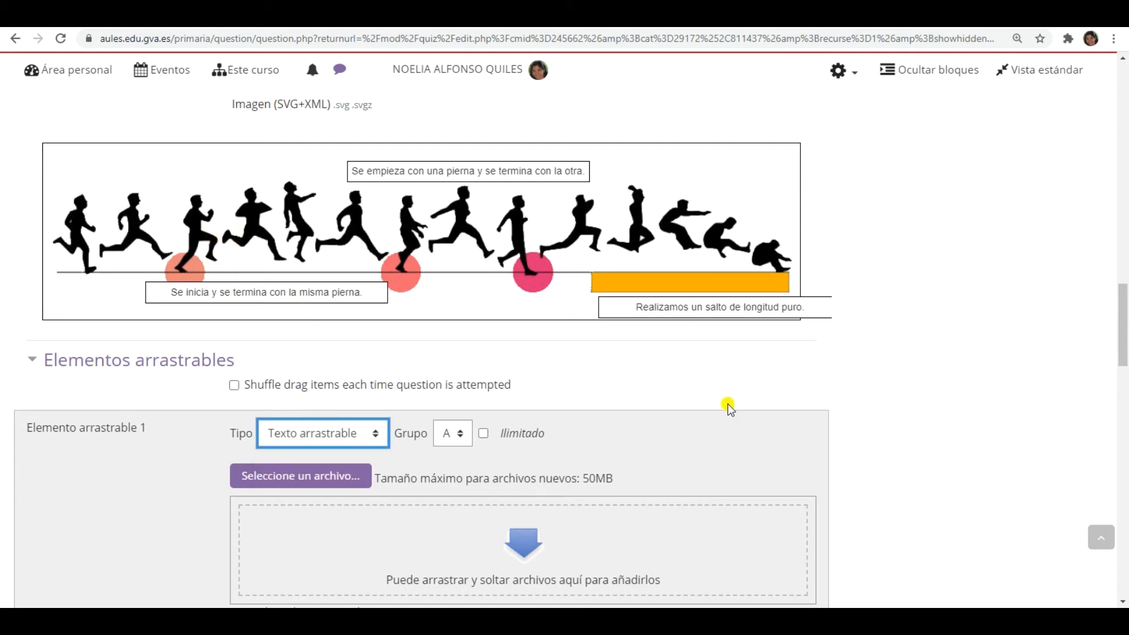
pyautogui.scroll(-4, 818, 429)
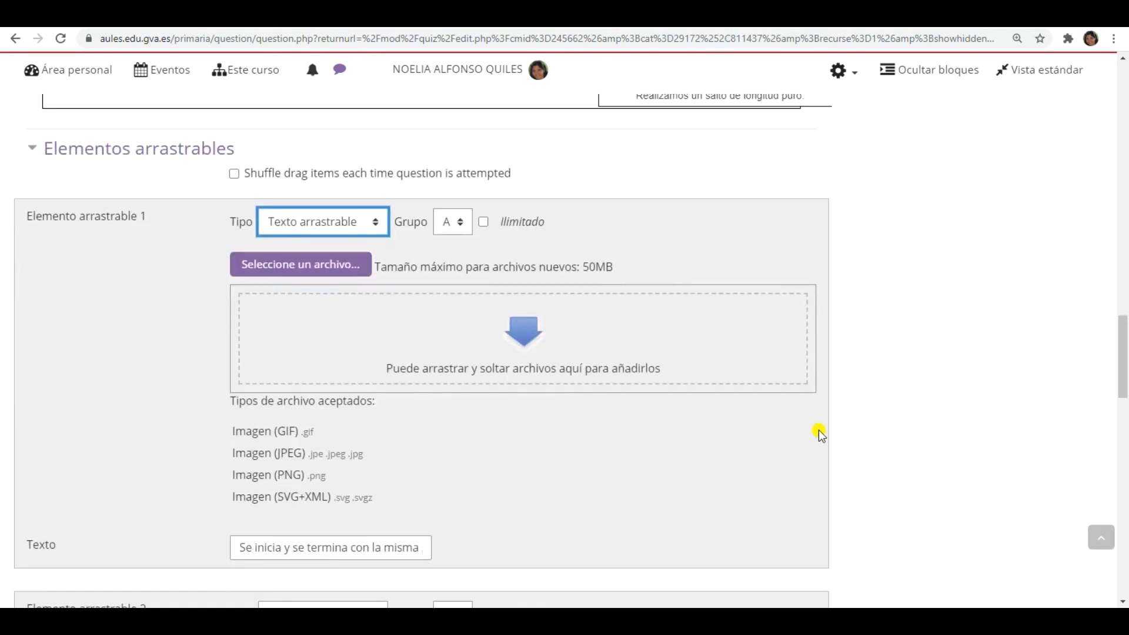
pyautogui.scroll(-1, 819, 429)
pyautogui.moveTo(241, 485); pyautogui.dragTo(425, 475)
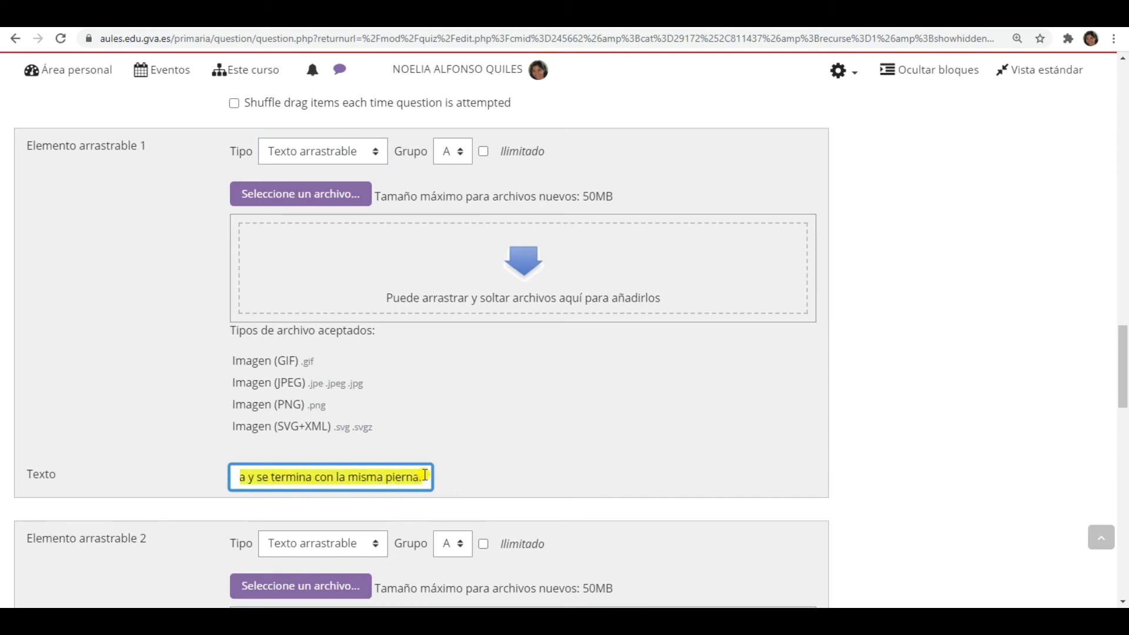
pyautogui.scroll(1, 604, 467)
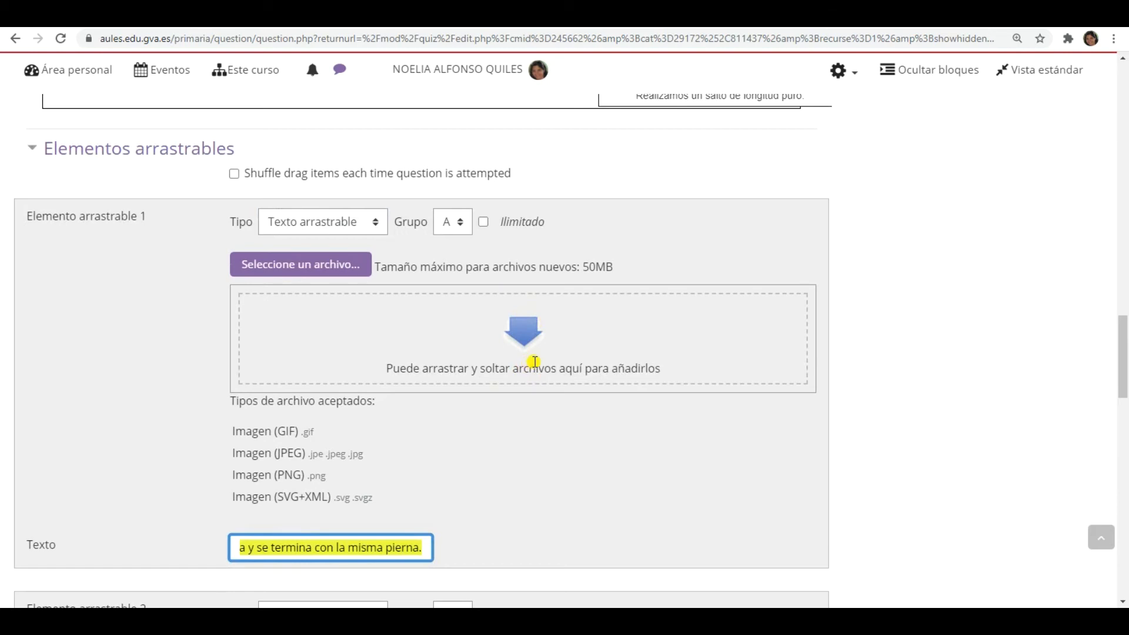
pyautogui.scroll(-1, 563, 474)
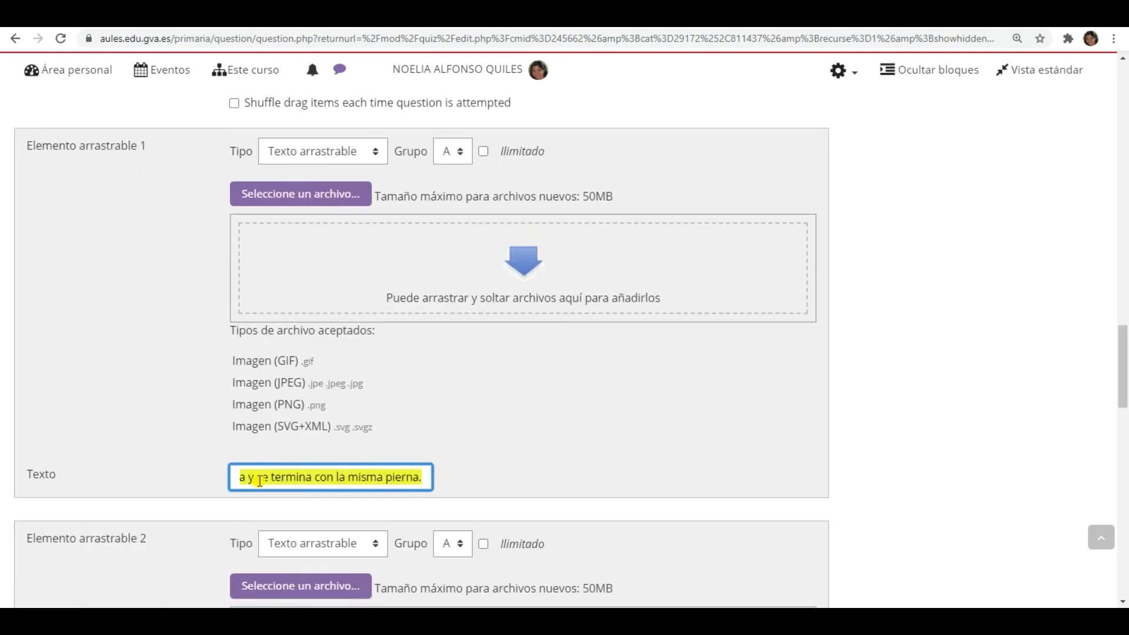
pyautogui.click(481, 470)
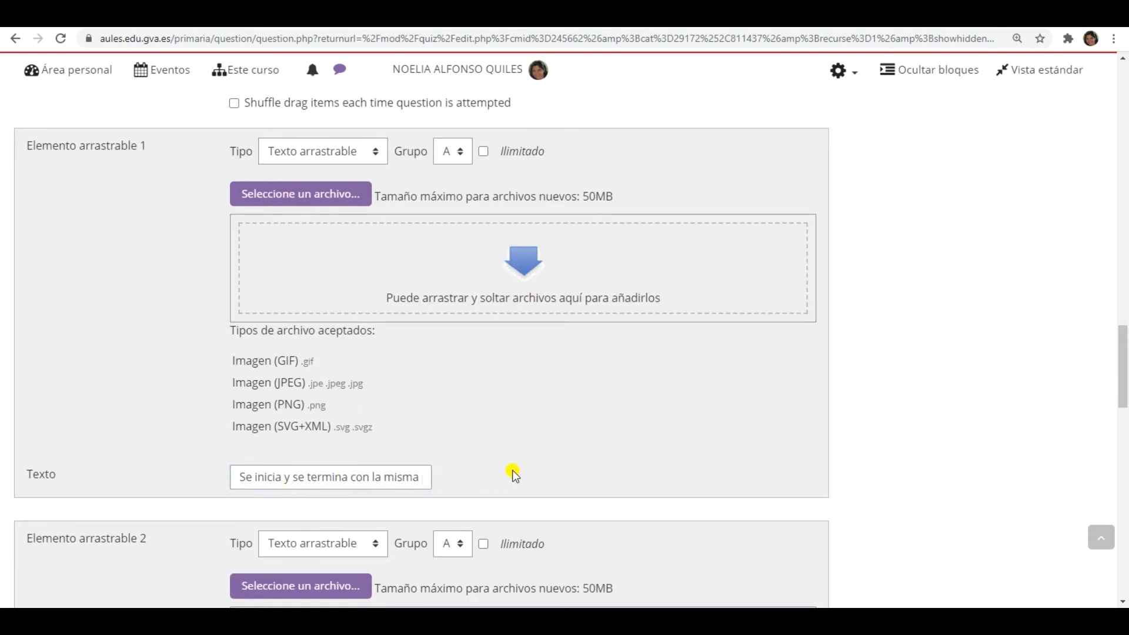
# Stack the three text labels together over the first runners in the upper-left part of the background image.
pyautogui.scroll(6, 511, 469)
pyautogui.moveTo(268, 359)
pyautogui.mouseDown()
pyautogui.moveTo(177, 302)
pyautogui.moveTo(206, 352)
pyautogui.moveTo(190, 375)
pyautogui.moveTo(264, 381)
pyautogui.moveTo(252, 358)
pyautogui.moveTo(277, 373)
pyautogui.moveTo(281, 361)
pyautogui.mouseUp()
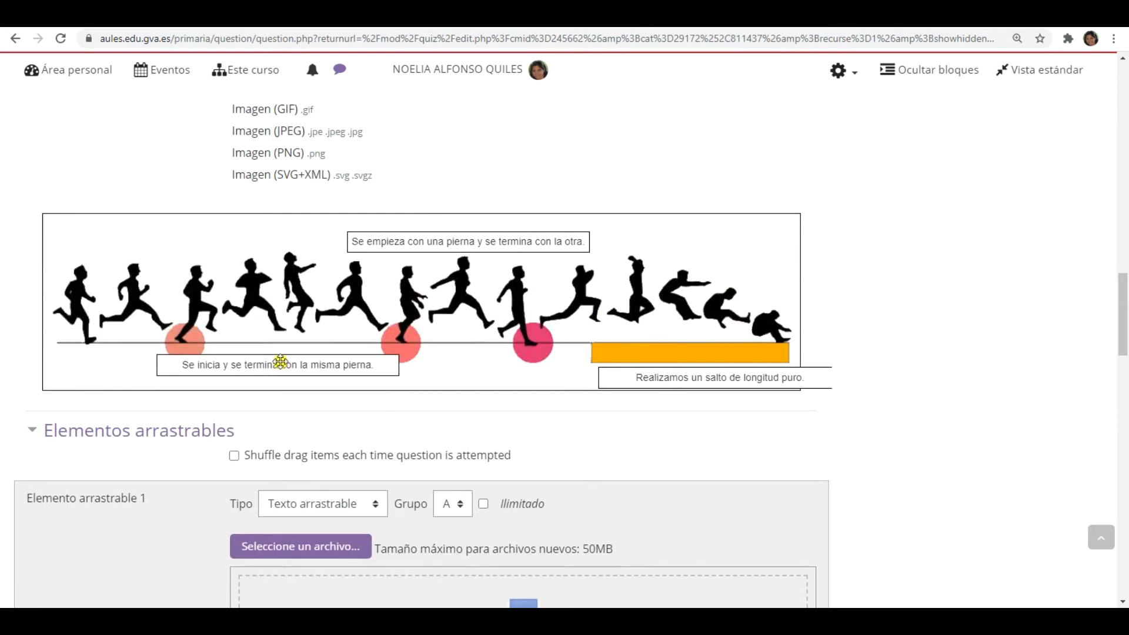
pyautogui.moveTo(284, 360); pyautogui.dragTo(192, 224)
pyautogui.moveTo(398, 244); pyautogui.dragTo(113, 251)
pyautogui.moveTo(609, 376); pyautogui.dragTo(75, 273)
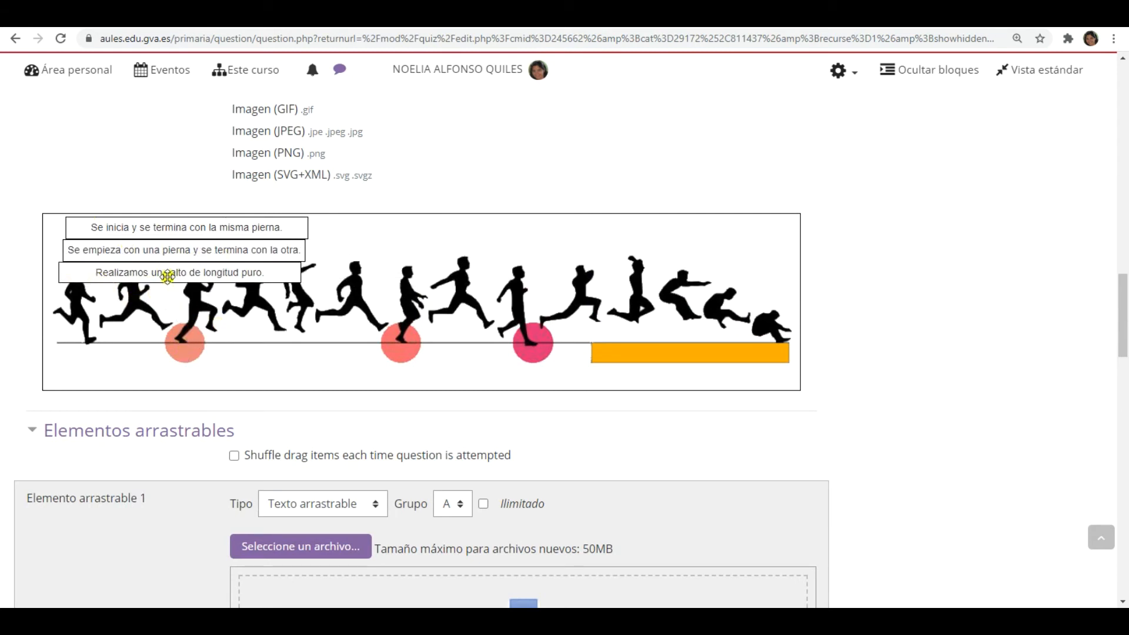
# Place "Realizamos un salto de longitud puro." below the sand pit, "Se empieza con una pierna..." below the first circles, and "Se inicia y se termina..." above the runners.
pyautogui.moveTo(145, 278); pyautogui.dragTo(635, 383)
pyautogui.moveTo(195, 251); pyautogui.dragTo(314, 378)
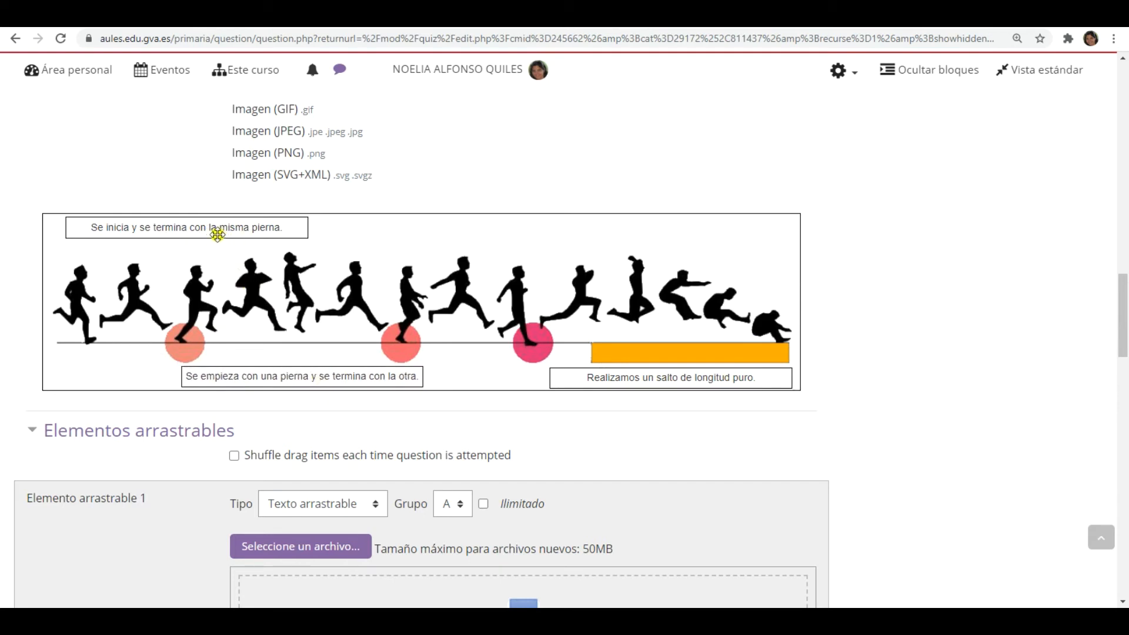
pyautogui.moveTo(218, 235); pyautogui.dragTo(517, 238)
pyautogui.moveTo(285, 378); pyautogui.dragTo(259, 376)
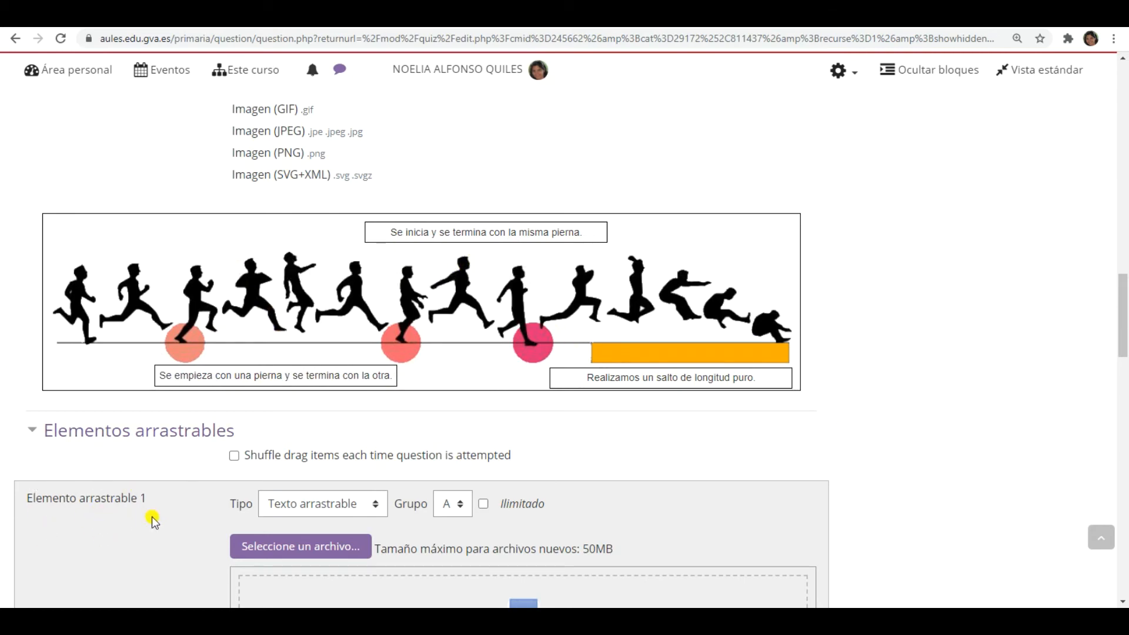
# Review the texts of draggable items 1, 2 and 3 and compare them with the labels on the background image.
pyautogui.scroll(-3, 356, 517)
pyautogui.scroll(-1, 309, 567)
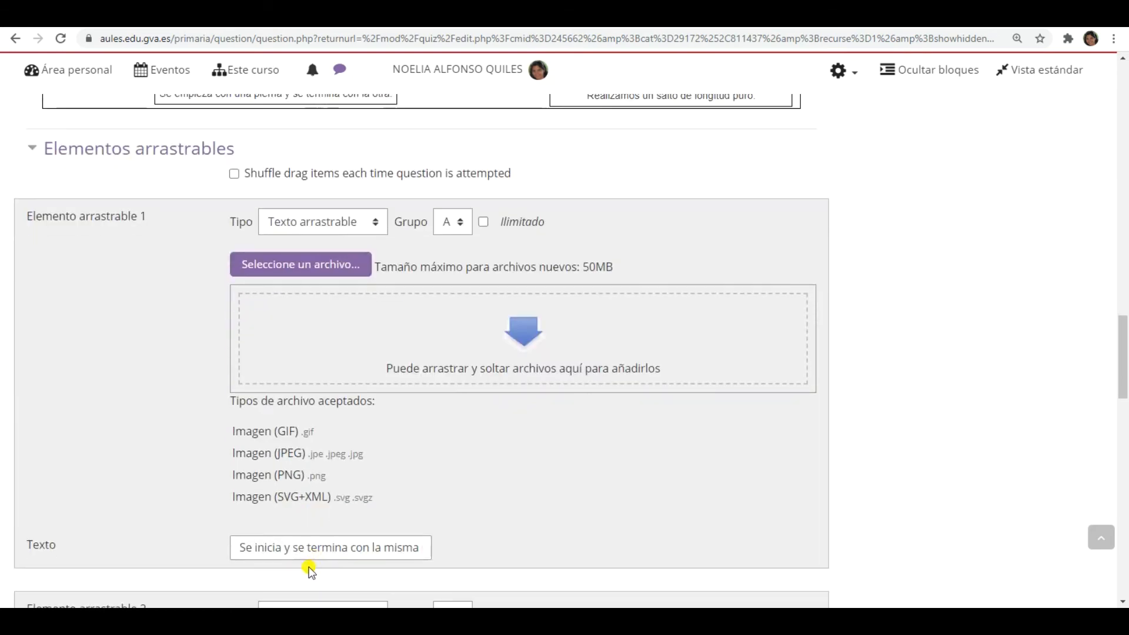
pyautogui.scroll(-4, 406, 553)
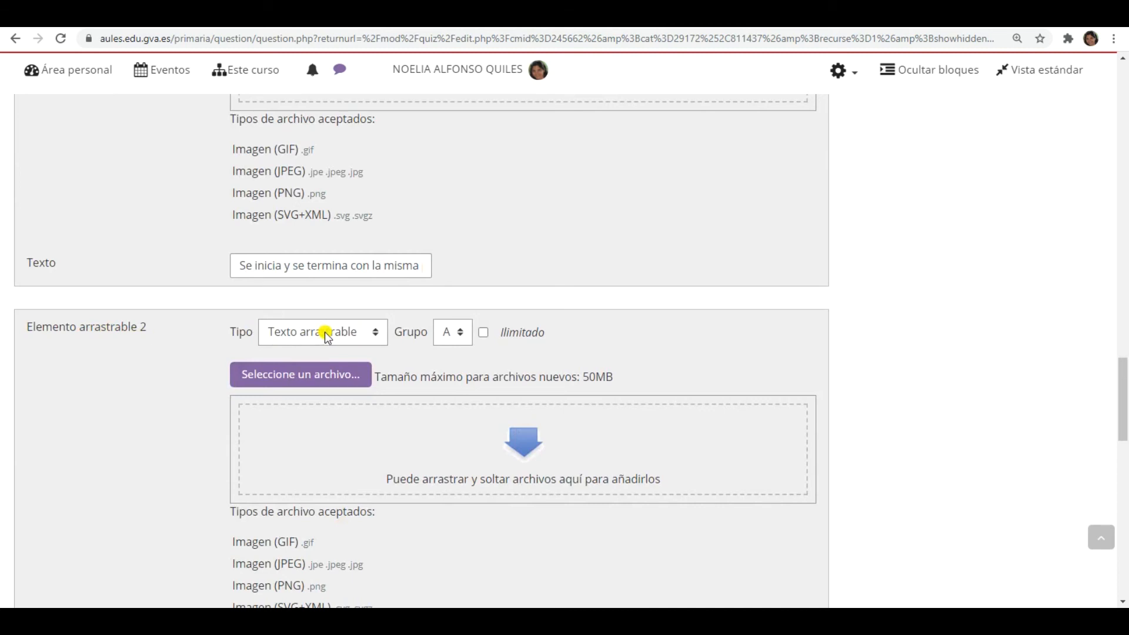
pyautogui.scroll(-3, 166, 429)
pyautogui.moveTo(240, 443); pyautogui.dragTo(558, 453)
pyautogui.scroll(-2, 615, 451)
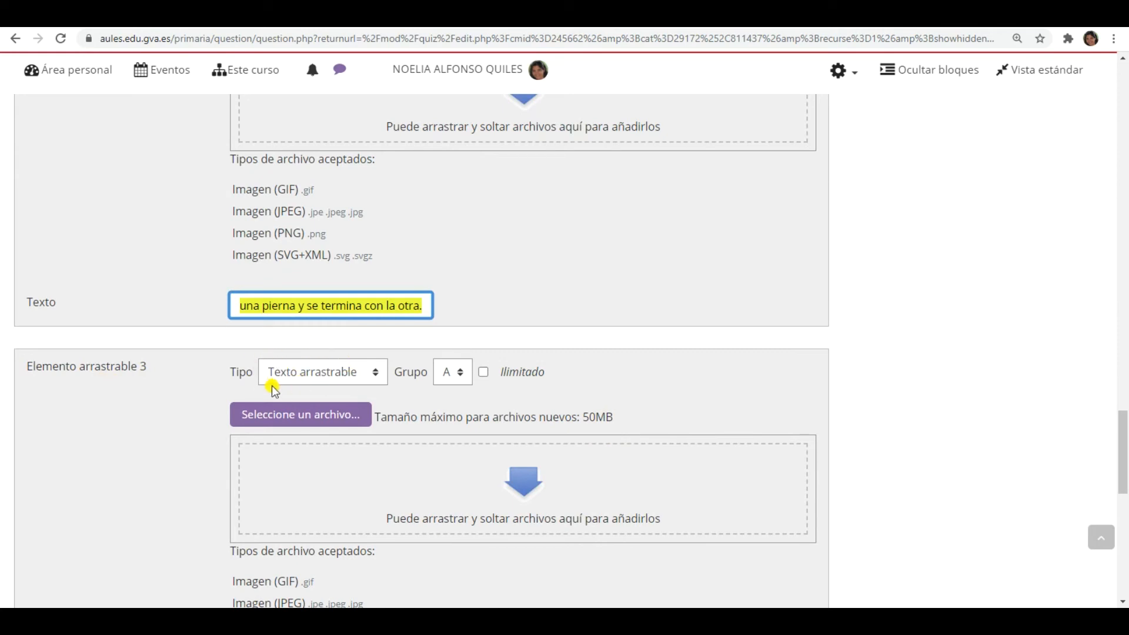
pyautogui.scroll(-4, 215, 416)
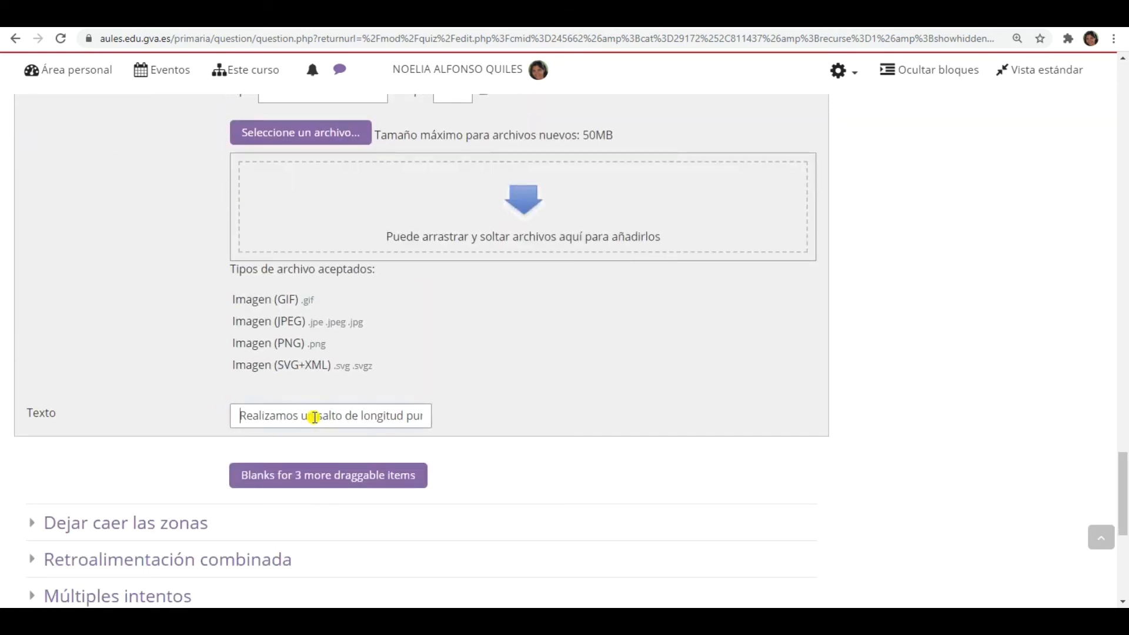
pyautogui.moveTo(241, 416); pyautogui.dragTo(462, 421)
pyautogui.scroll(-2, 593, 427)
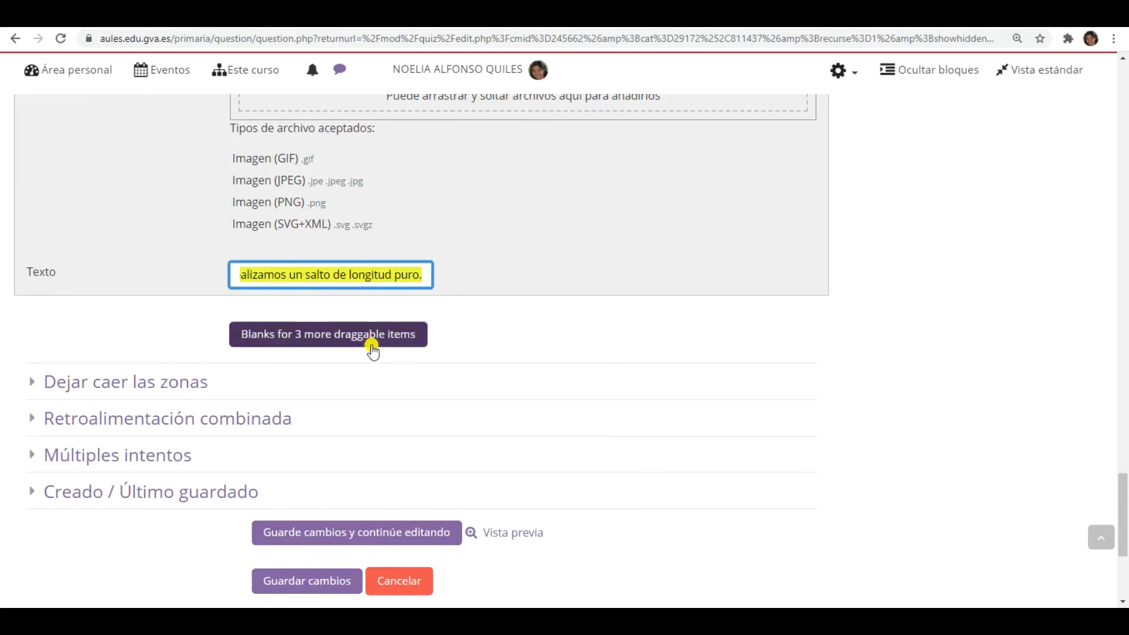
pyautogui.scroll(15, 442, 420)
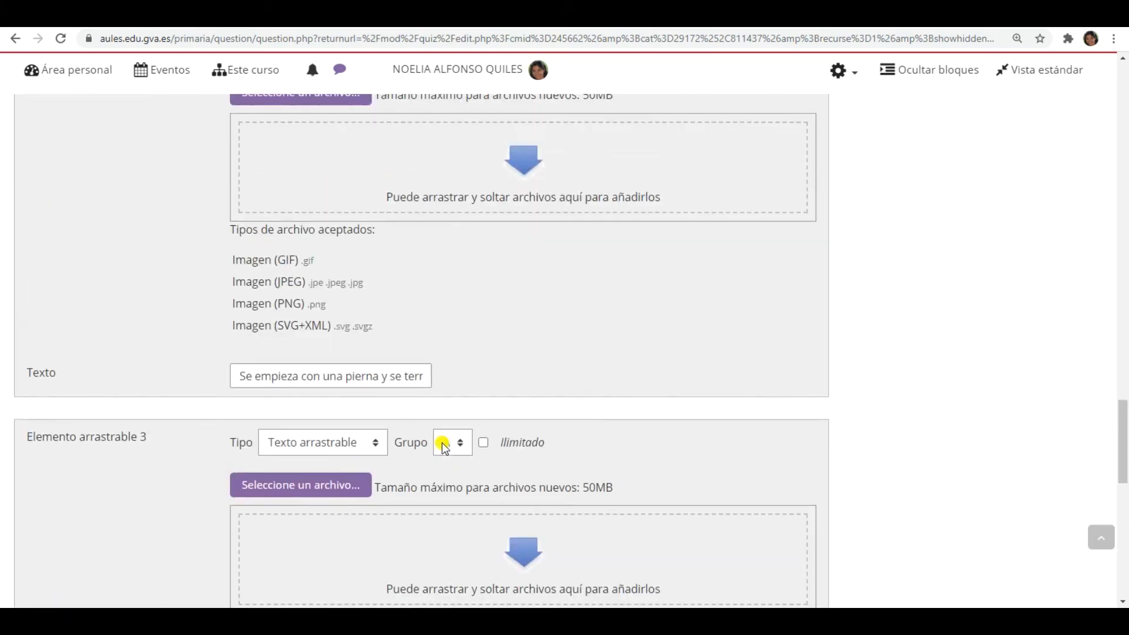
pyautogui.scroll(8, 439, 442)
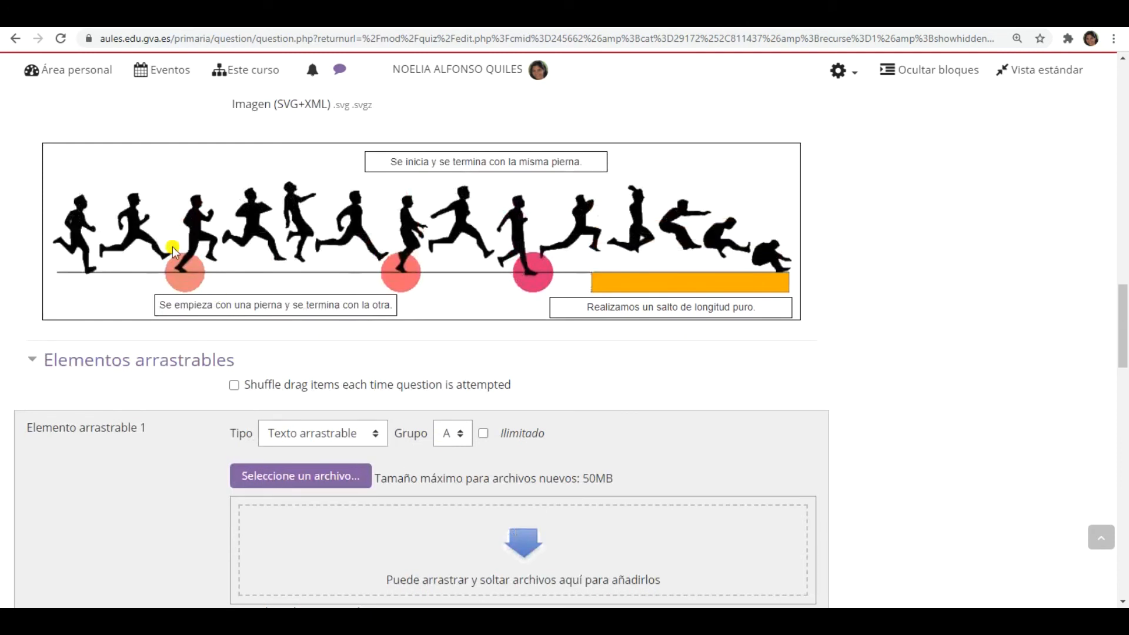
pyautogui.scroll(-1, 581, 391)
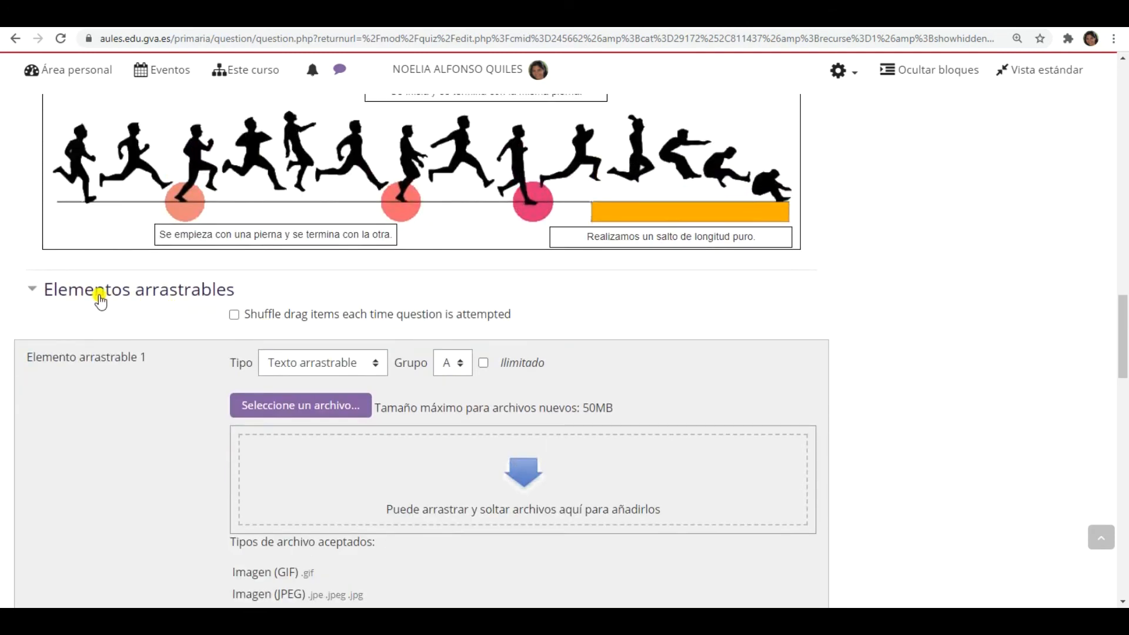
# Close the draggable items section, open the drop zone settings and check which draggable item is assigned to zone 1.
pyautogui.click(81, 292)
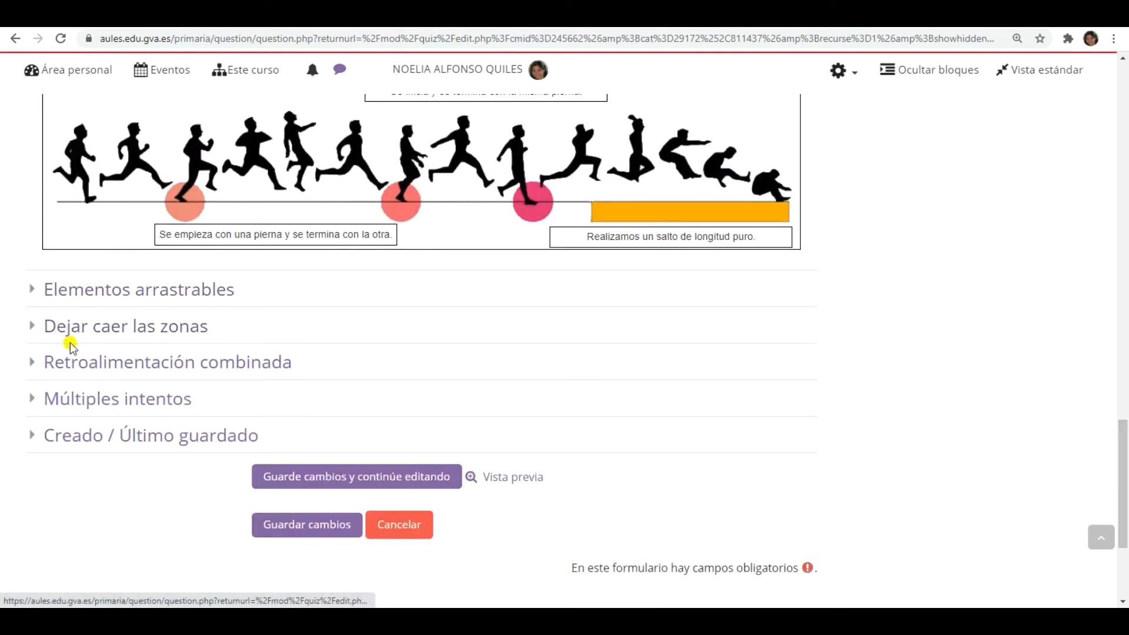
pyautogui.click(114, 332)
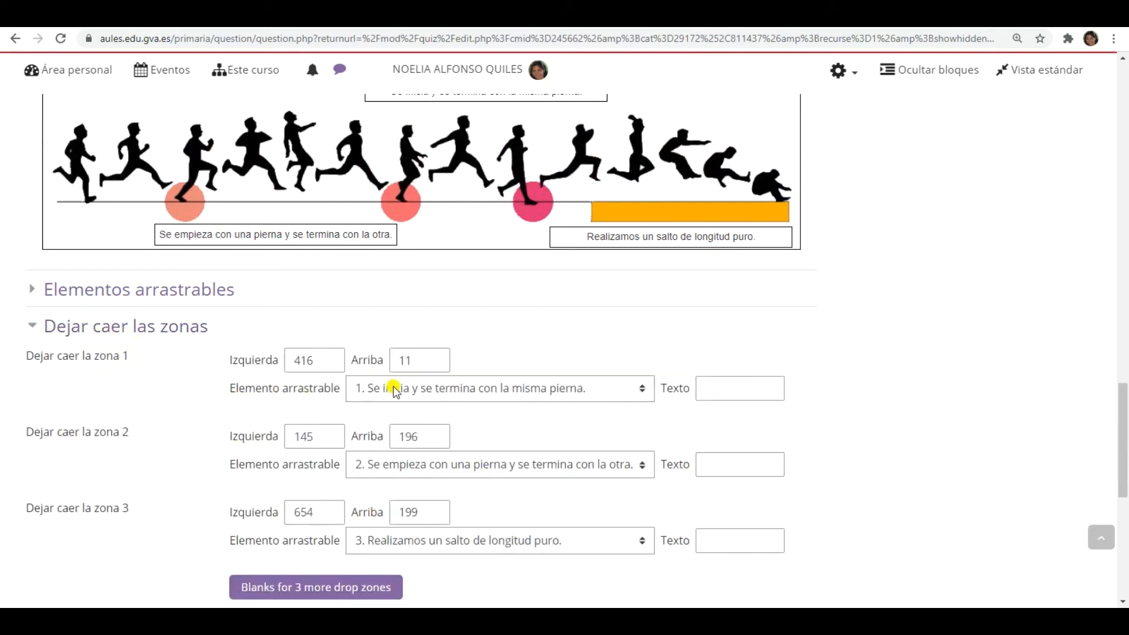
pyautogui.click(638, 388)
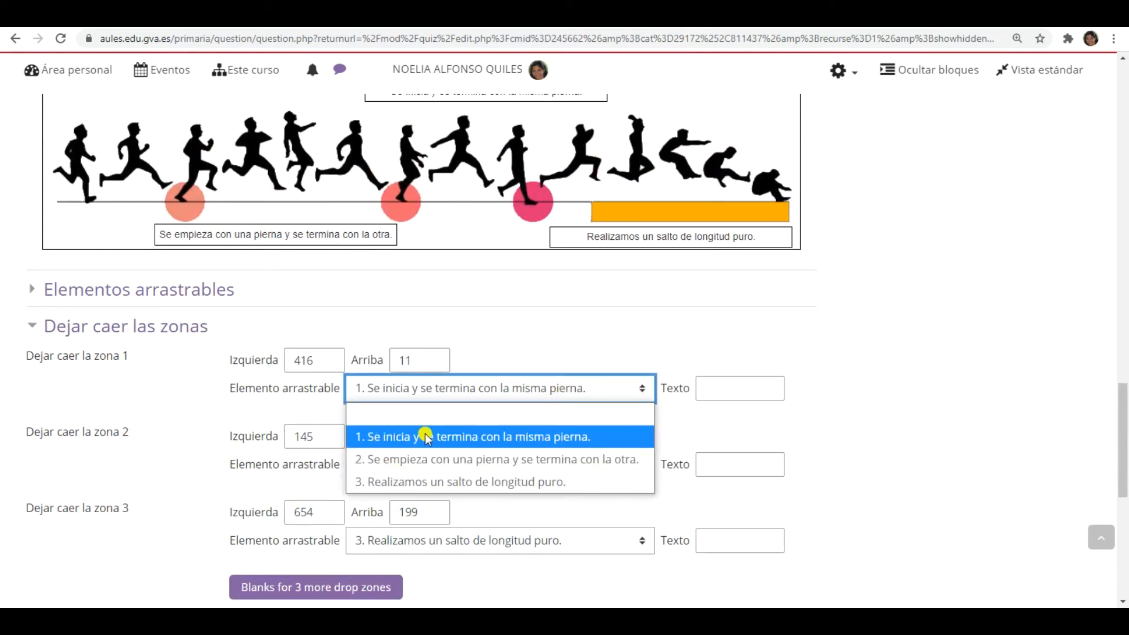
pyautogui.click(383, 437)
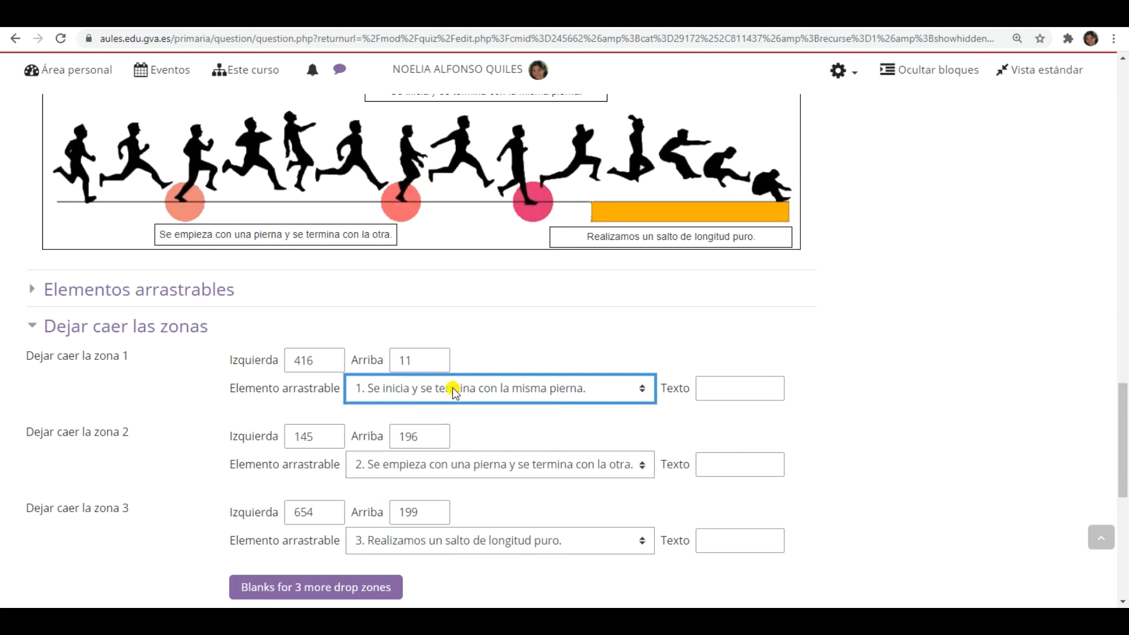
# Shift the "Se empieza con una pierna y se termina con la otra." label to 154, 190 and check the item assigned to drop zone 2.
pyautogui.moveTo(335, 239)
pyautogui.mouseDown()
pyautogui.moveTo(323, 231)
pyautogui.moveTo(342, 232)
pyautogui.mouseUp()
pyautogui.moveTo(343, 234); pyautogui.dragTo(343, 235)
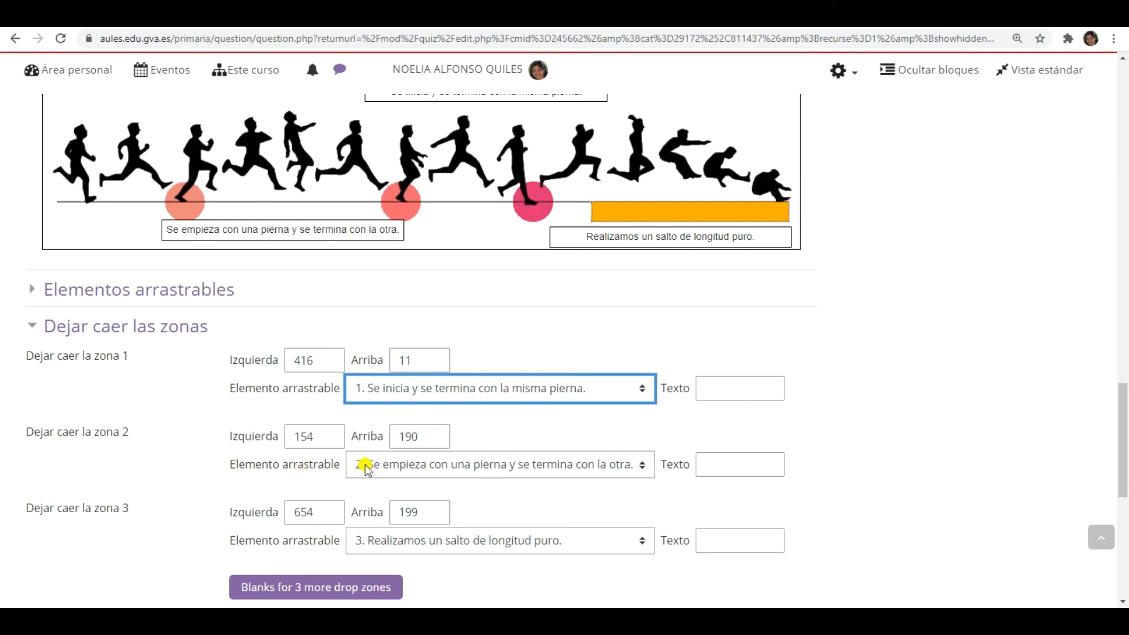
pyautogui.click(618, 466)
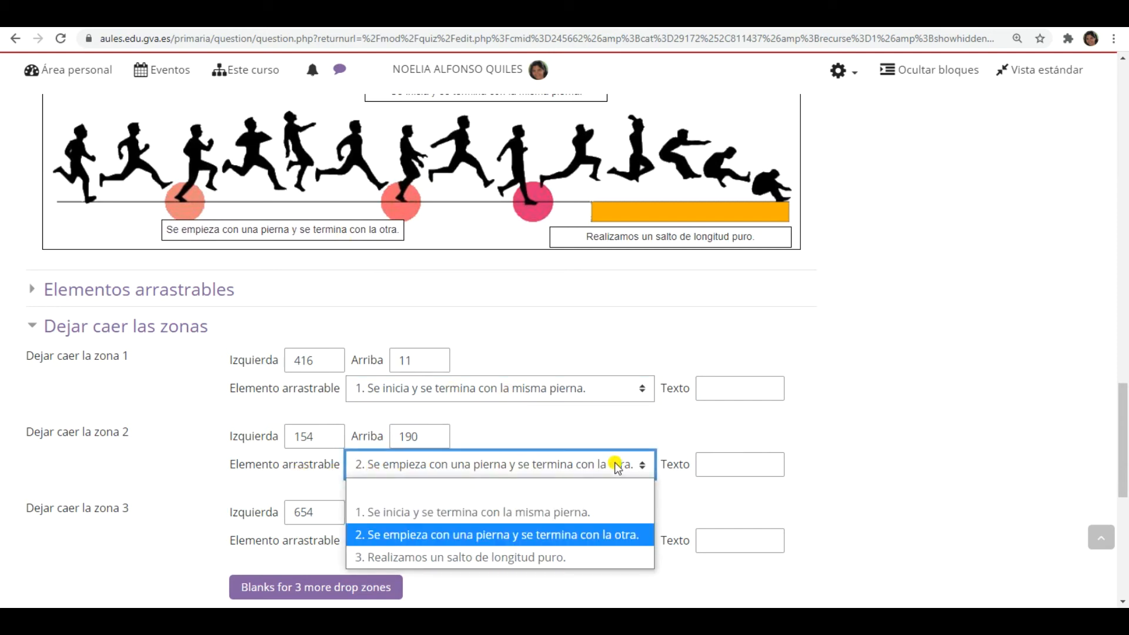
pyautogui.click(617, 466)
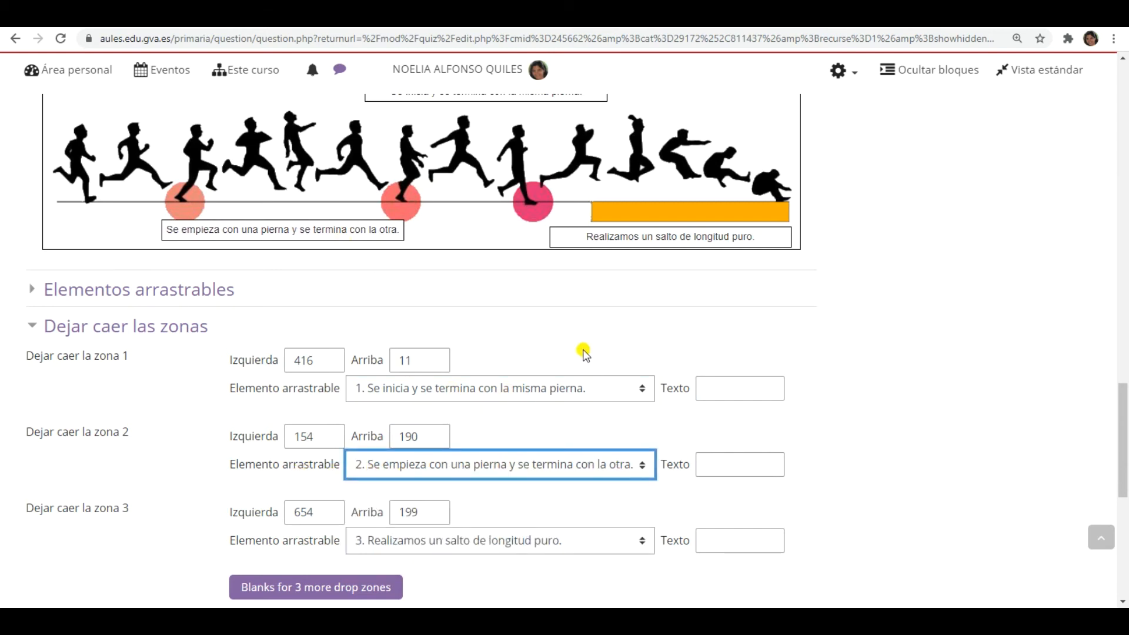
# Position the "misma pierna" label at 135, 185 and the "con la otra" label at 371, 19 on the image, and save the question.
pyautogui.scroll(1, 564, 335)
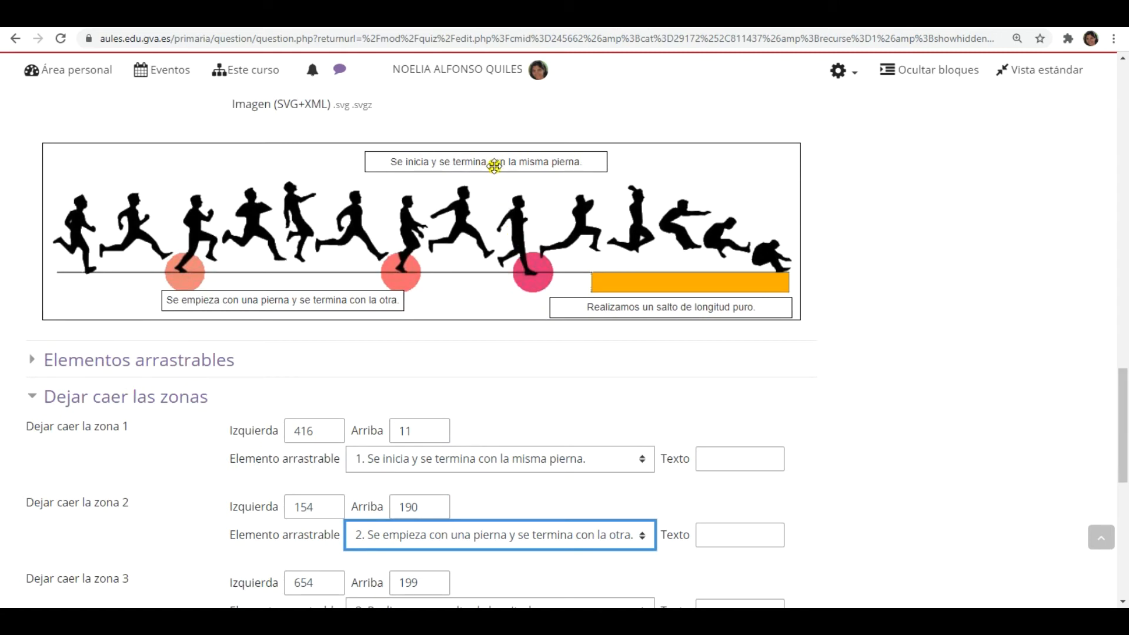
pyautogui.scroll(-3, 523, 418)
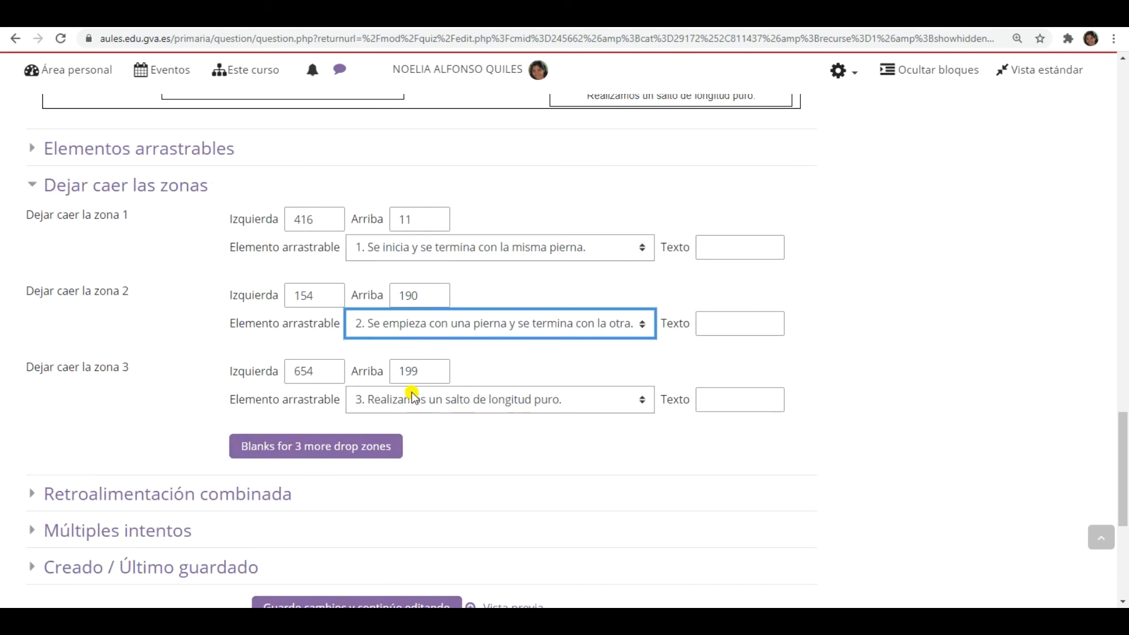
pyautogui.scroll(2, 535, 415)
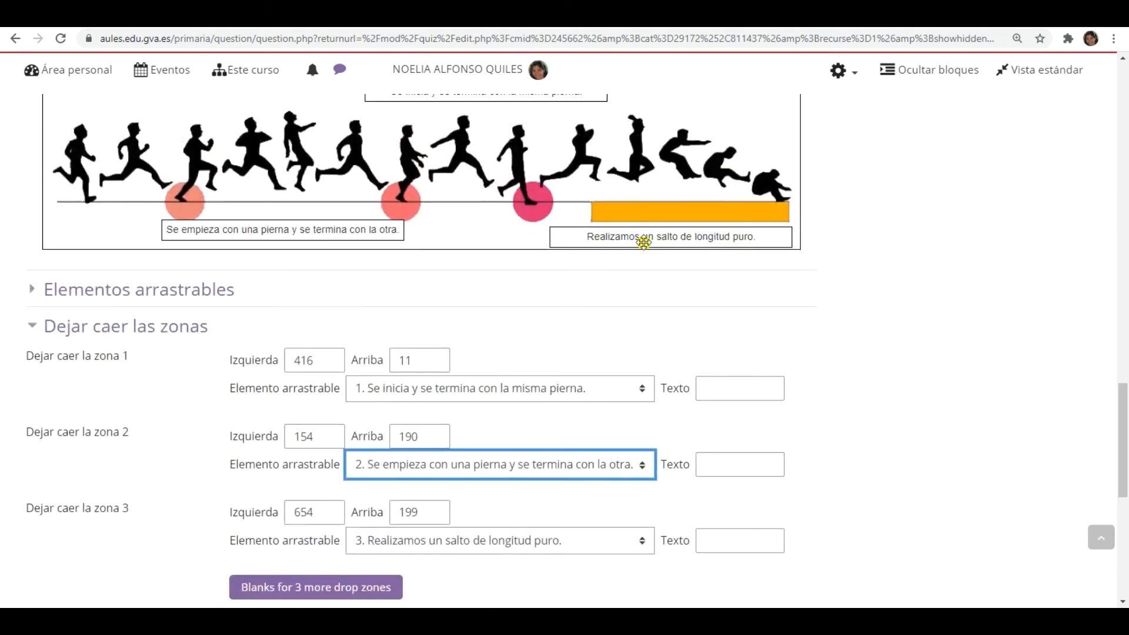
pyautogui.scroll(-2, 764, 414)
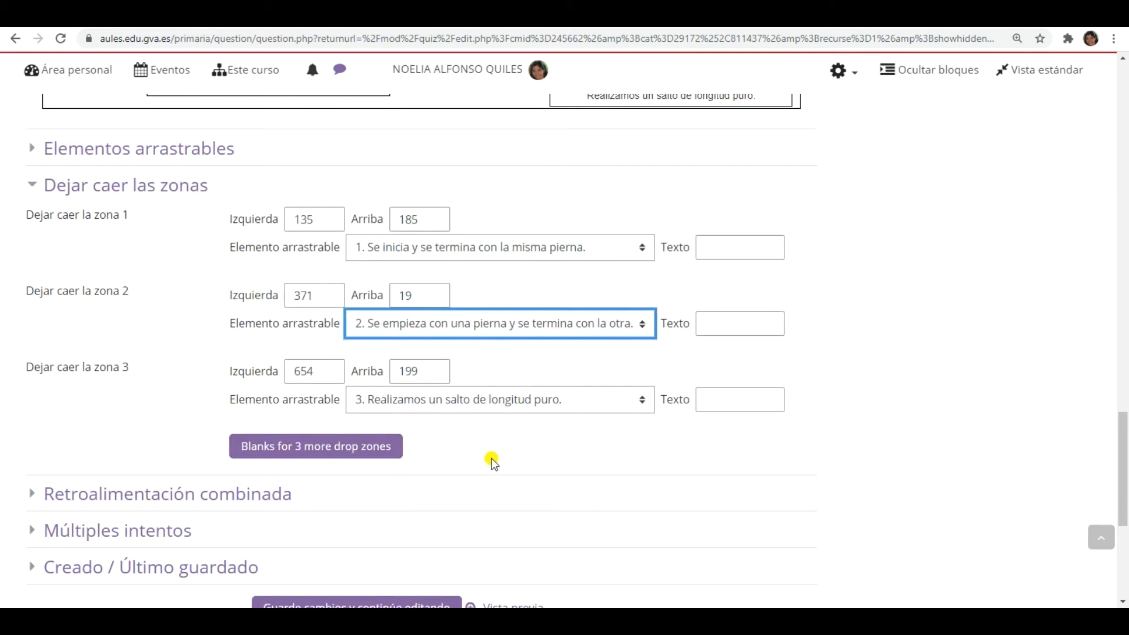
pyautogui.scroll(-1, 492, 465)
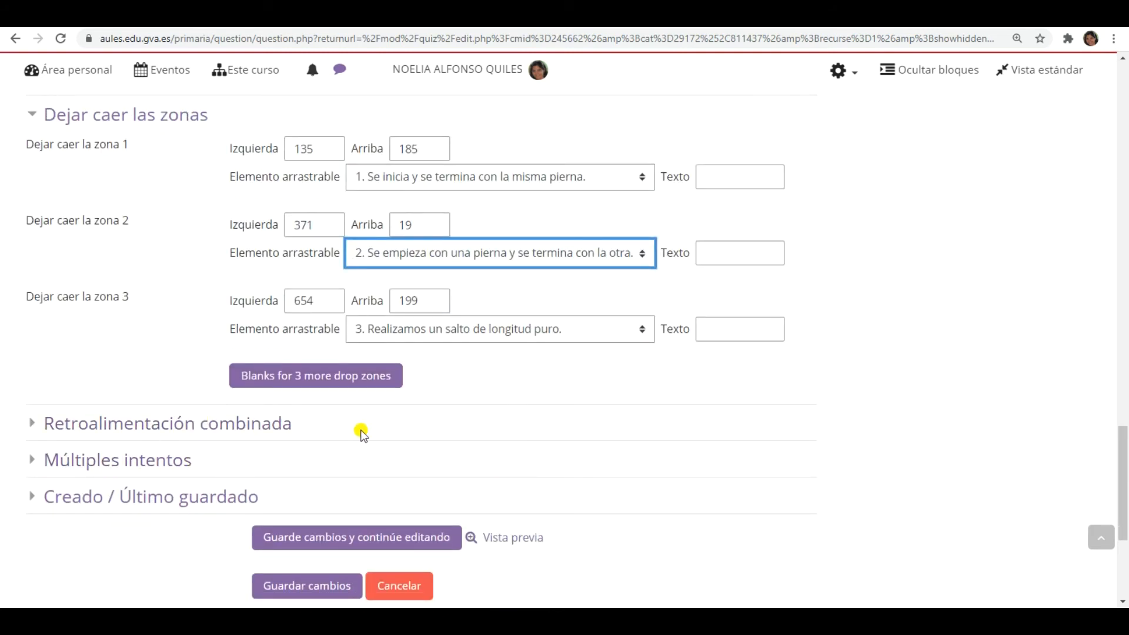
pyautogui.scroll(-1, 348, 413)
pyautogui.click(314, 532)
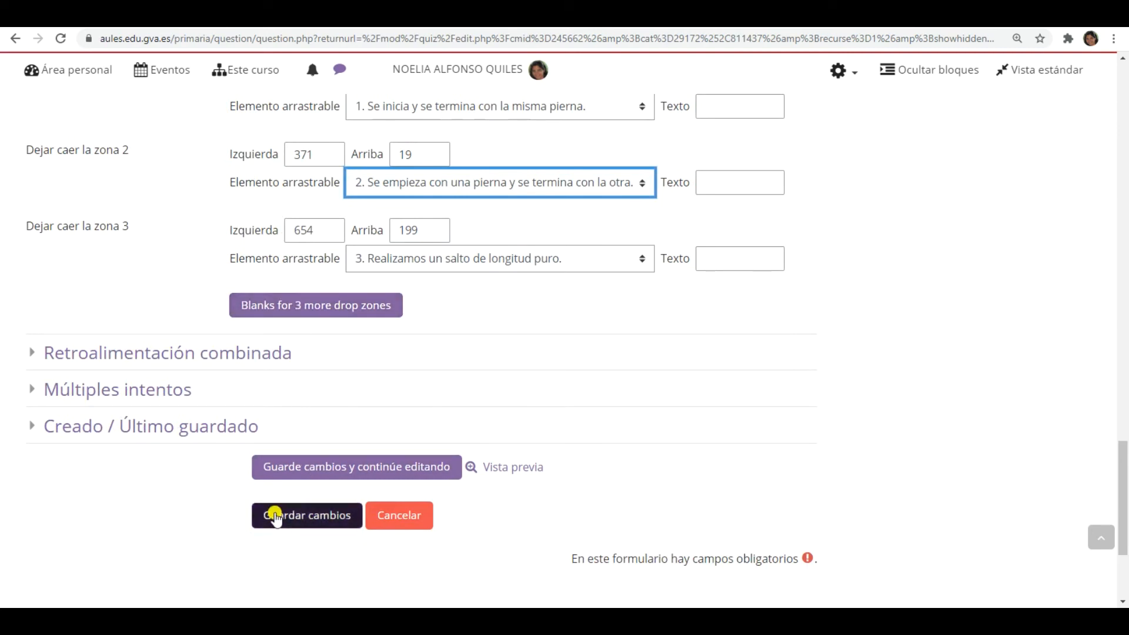
# Save the drag-and-drop question and add the ATLETISMO - SALTOS "RELLENA LOS ESPACIOS EN BLANCO" question from the question bank to the quiz.
pyautogui.click(294, 517)
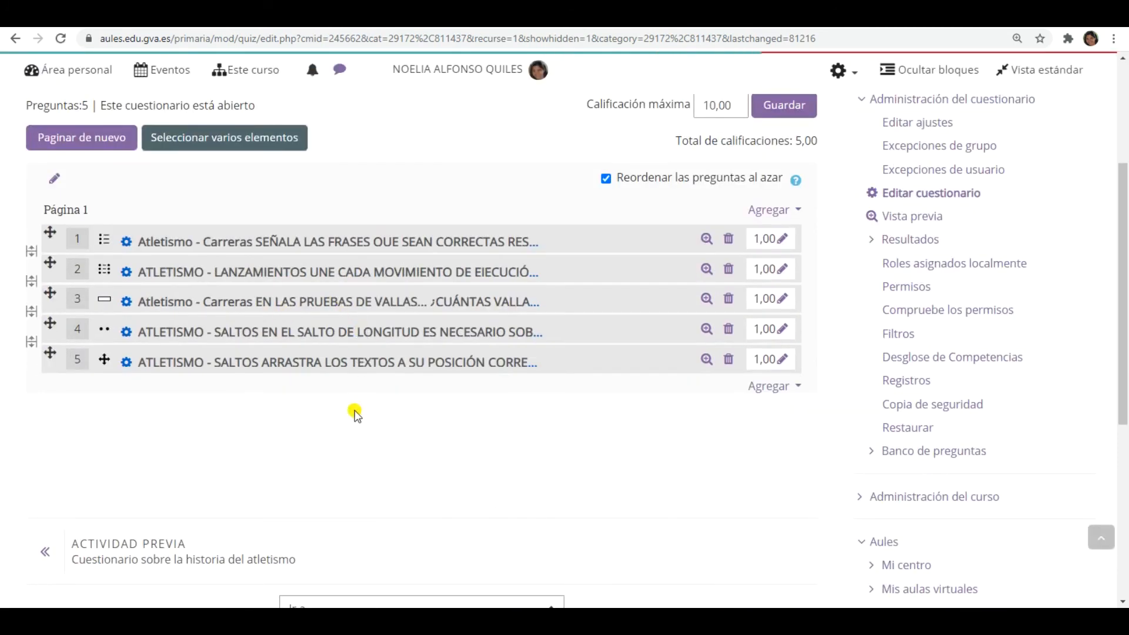
pyautogui.click(766, 386)
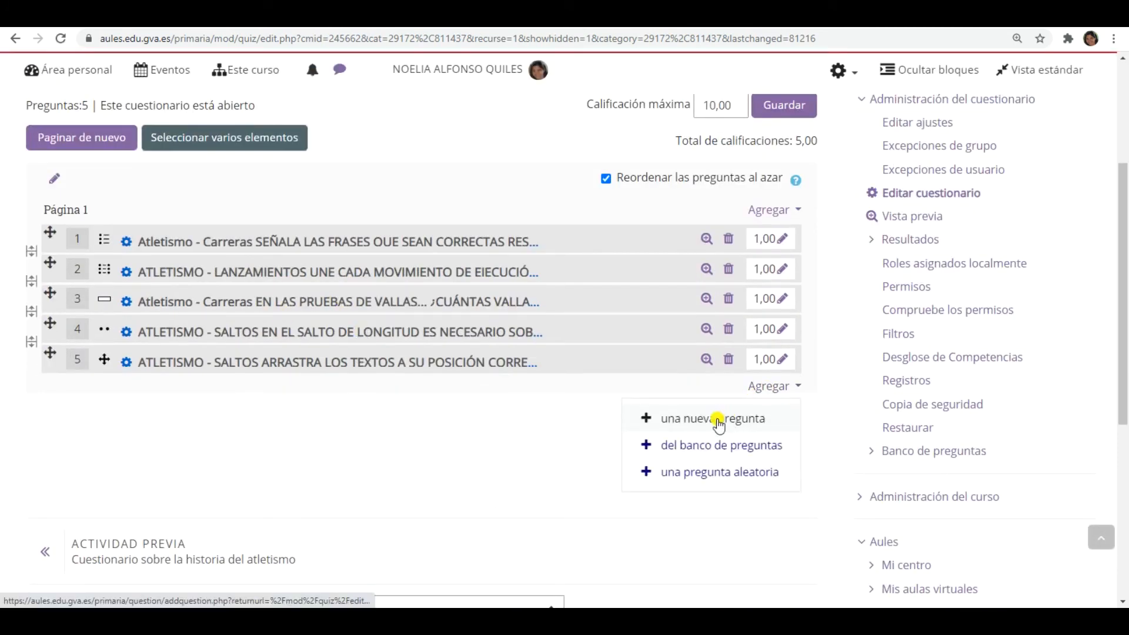
pyautogui.click(718, 445)
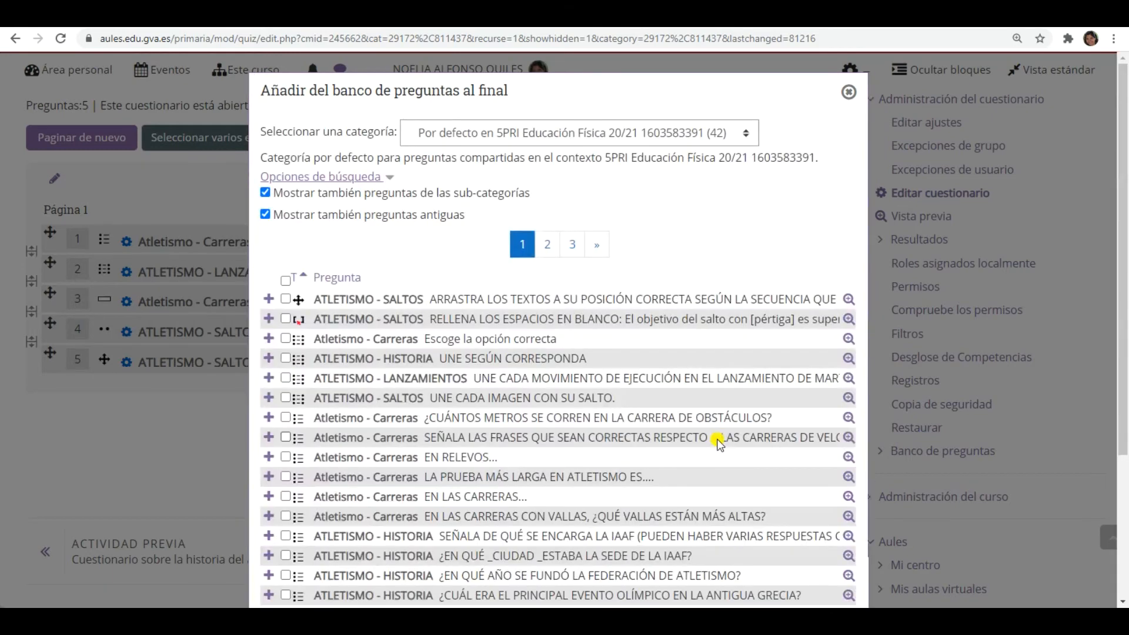
pyautogui.scroll(-1, 453, 391)
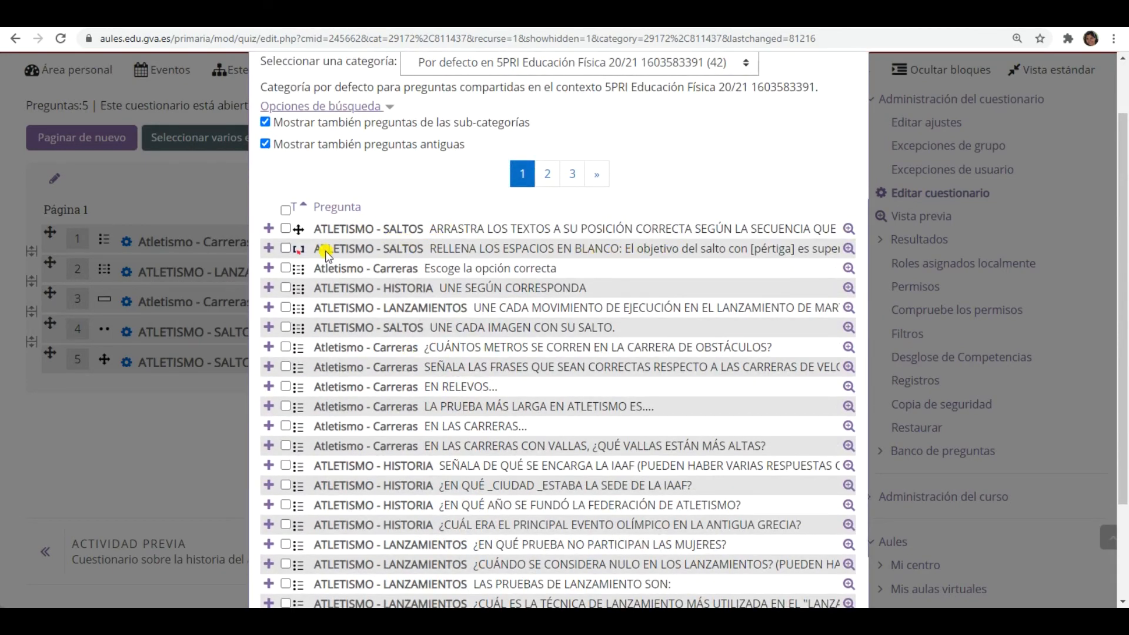
pyautogui.click(286, 248)
pyautogui.scroll(-2, 456, 347)
pyautogui.click(430, 558)
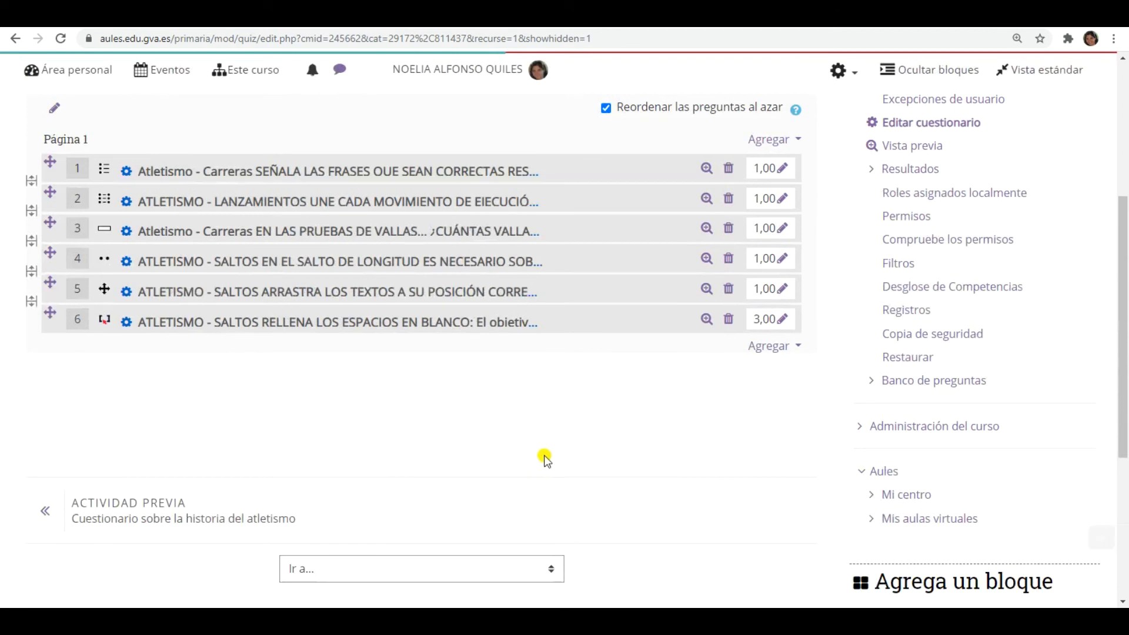
# Open the fill-in-the-blanks question for editing and review its name and the heading of its question text.
pyautogui.click(291, 321)
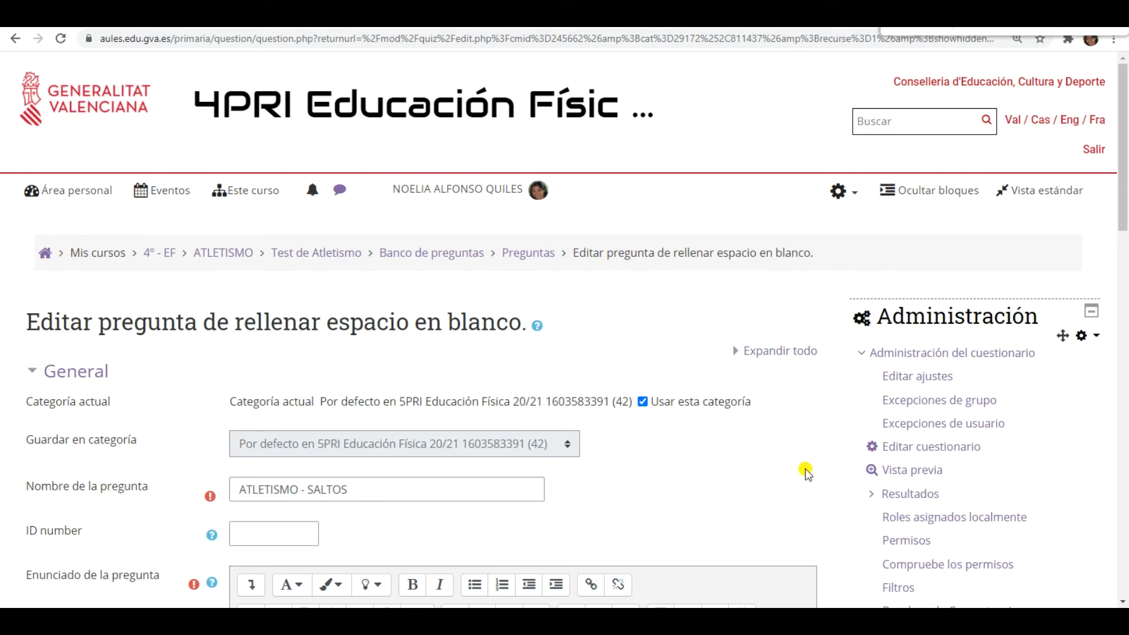
pyautogui.scroll(-2, 800, 465)
pyautogui.scroll(-1, 799, 461)
pyautogui.moveTo(364, 306); pyautogui.dragTo(254, 305)
pyautogui.click(747, 304)
pyautogui.scroll(-4, 747, 302)
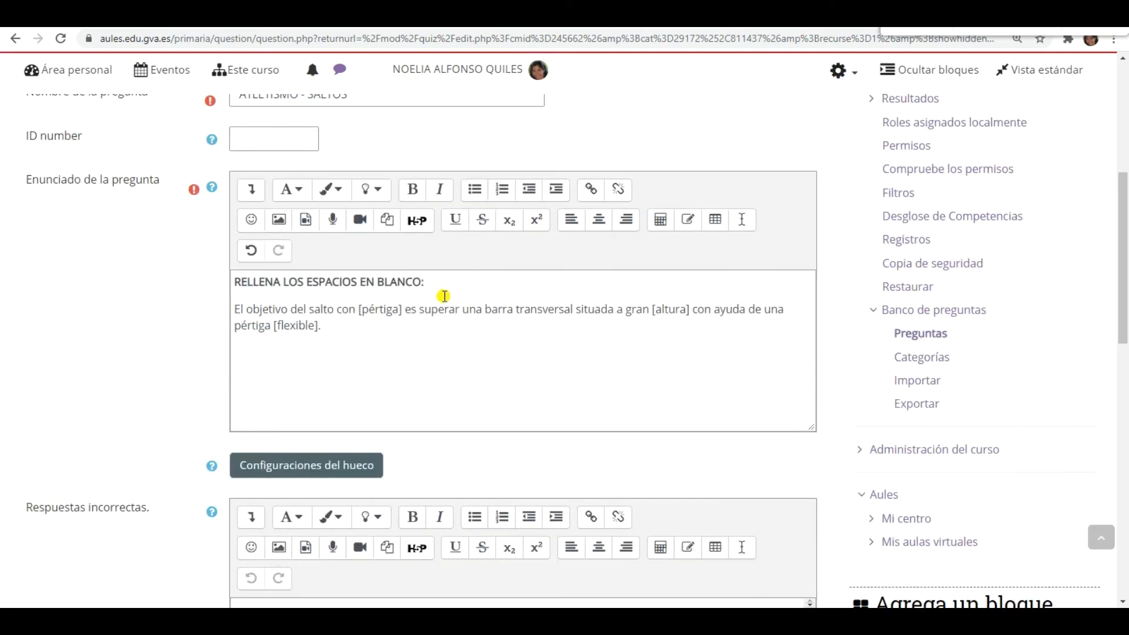
pyautogui.moveTo(439, 283); pyautogui.dragTo(241, 284)
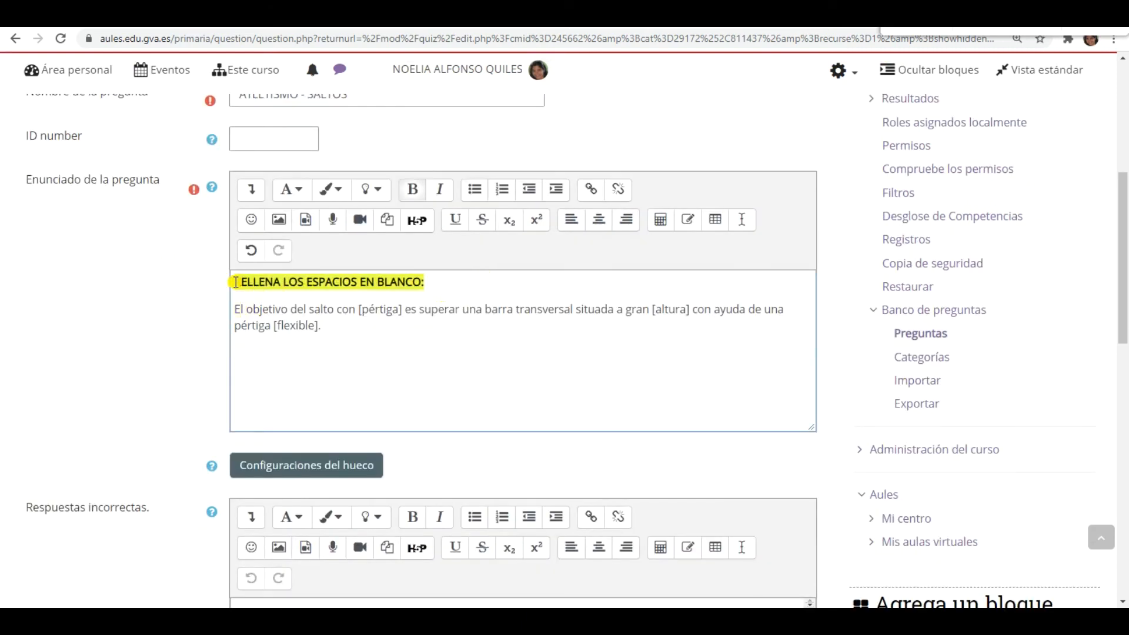
pyautogui.click(416, 365)
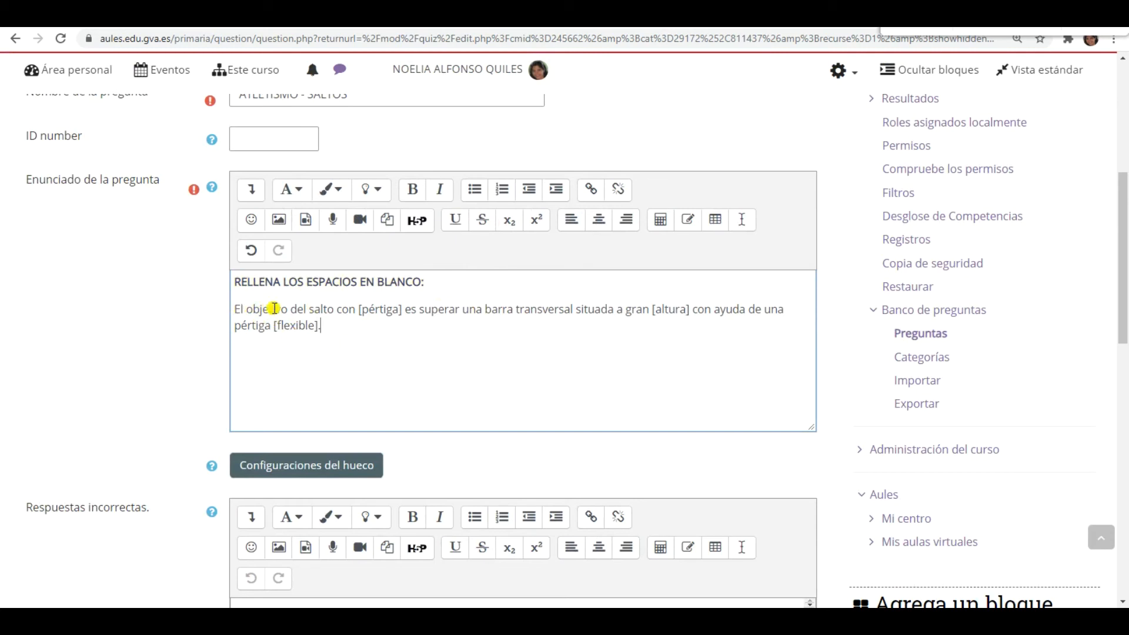
# Review the bracketed gap words [pértiga], [altura] and [flexible] and the remaining settings, and save the question.
pyautogui.moveTo(371, 310); pyautogui.dragTo(405, 310)
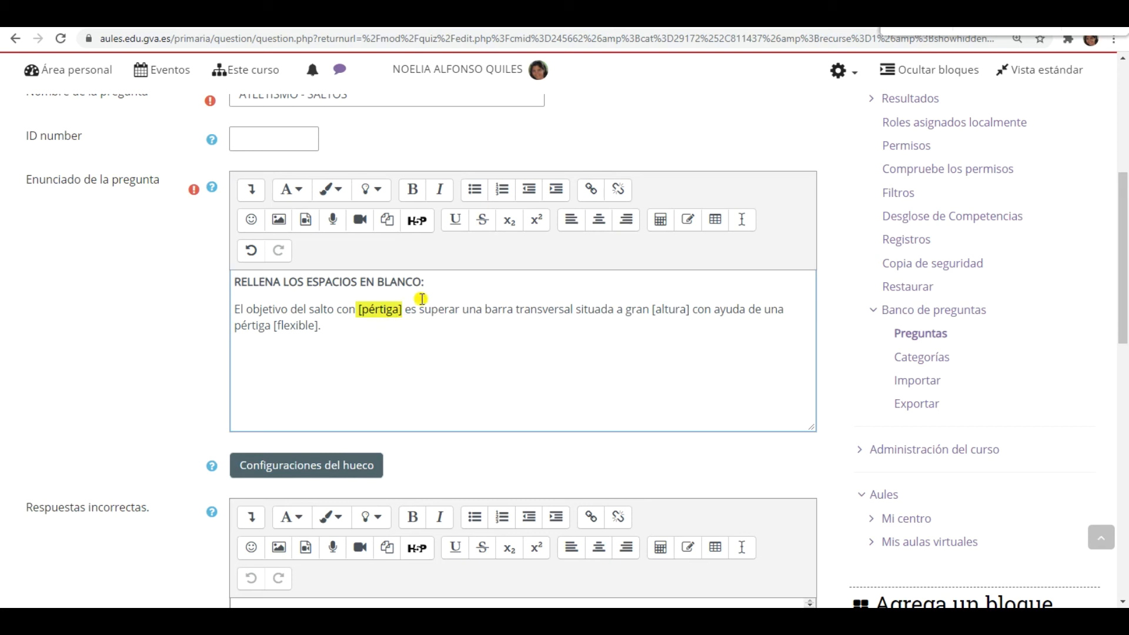
pyautogui.click(650, 309)
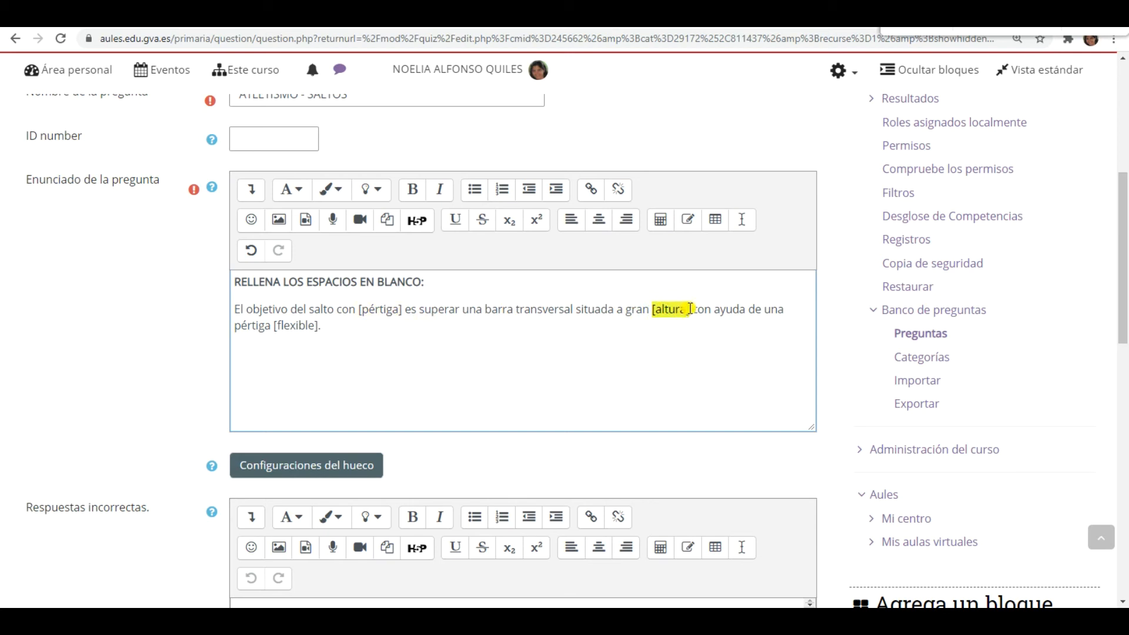
pyautogui.click(274, 326)
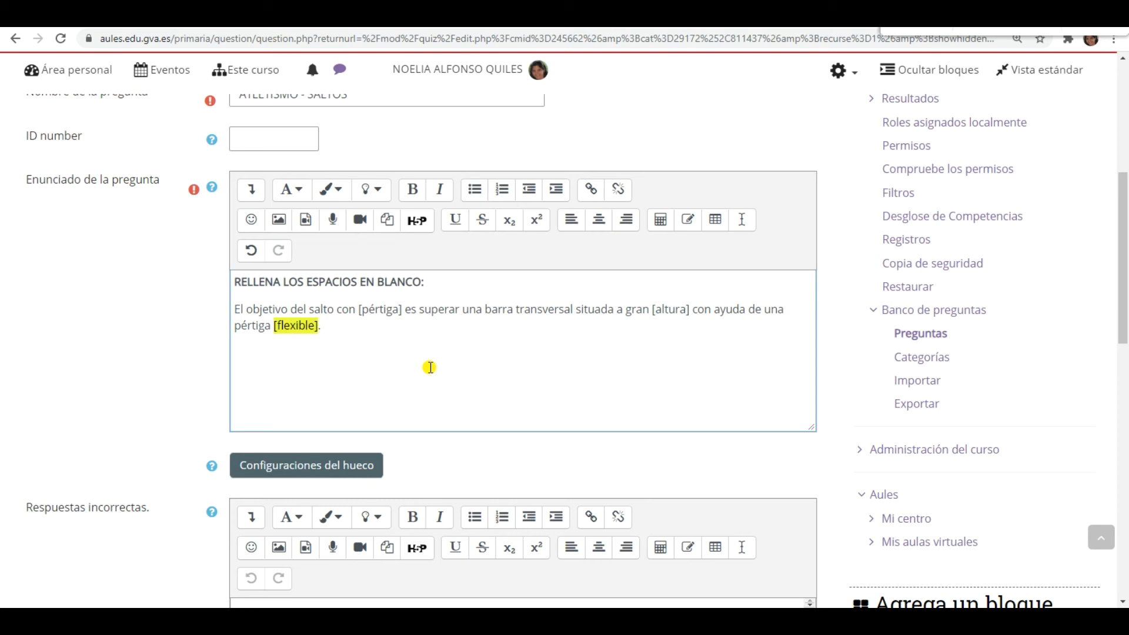
pyautogui.scroll(-6, 431, 370)
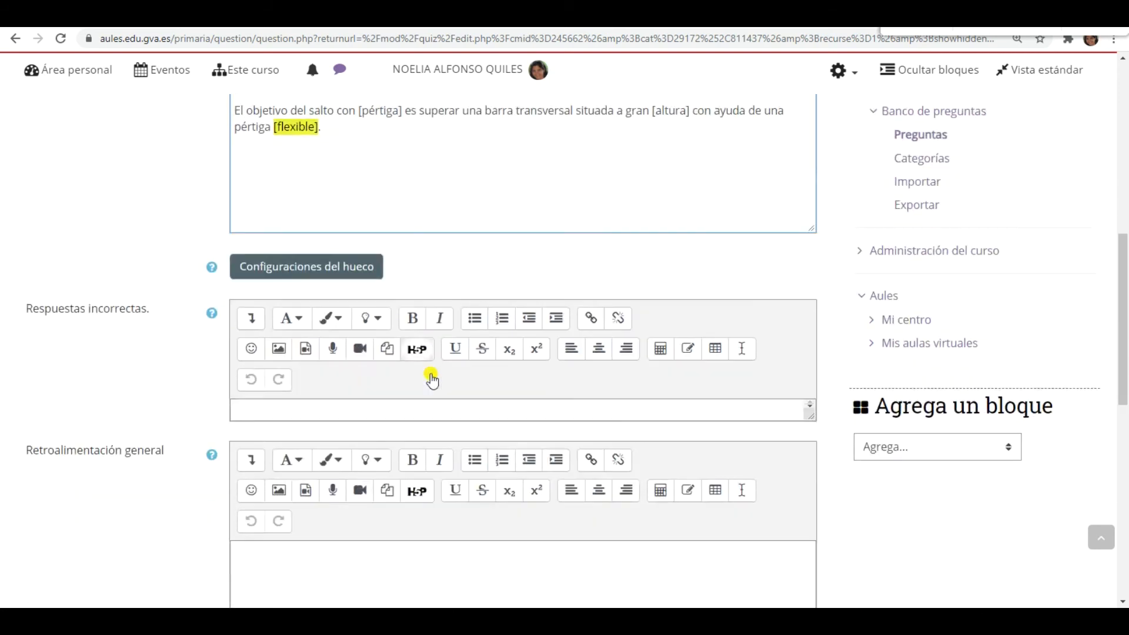
pyautogui.scroll(-4, 438, 436)
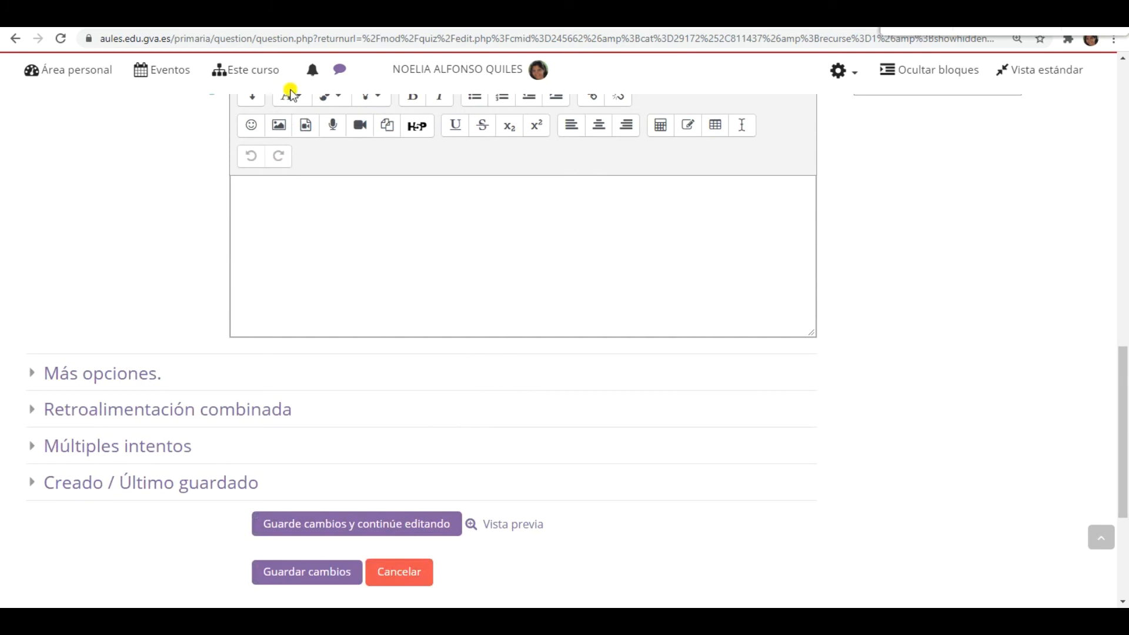
pyautogui.scroll(-3, 368, 396)
pyautogui.click(294, 430)
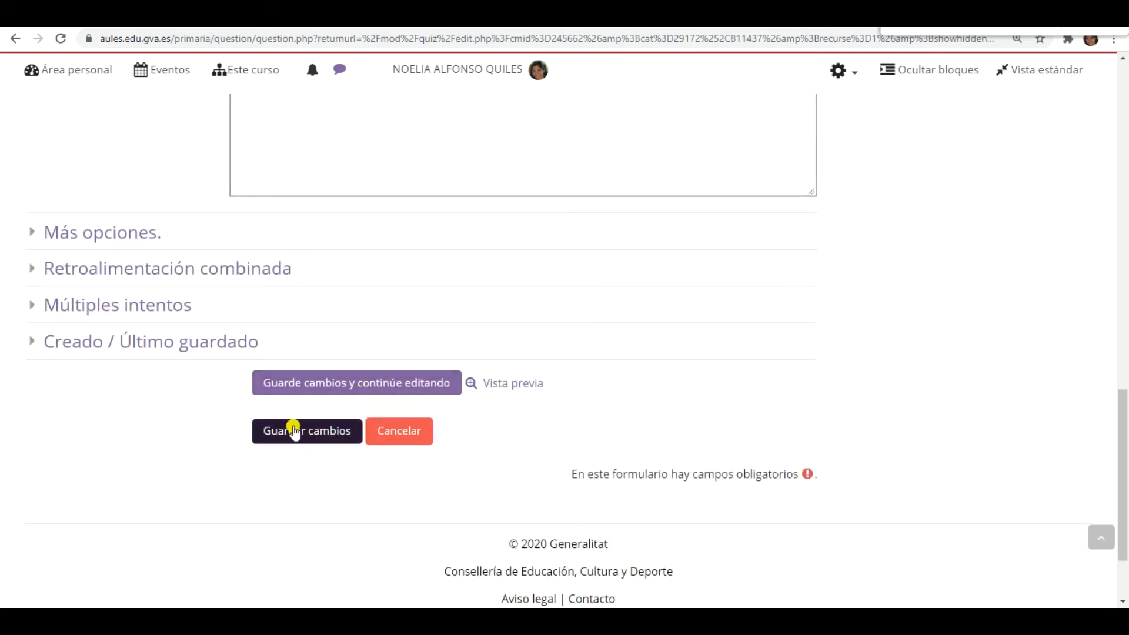
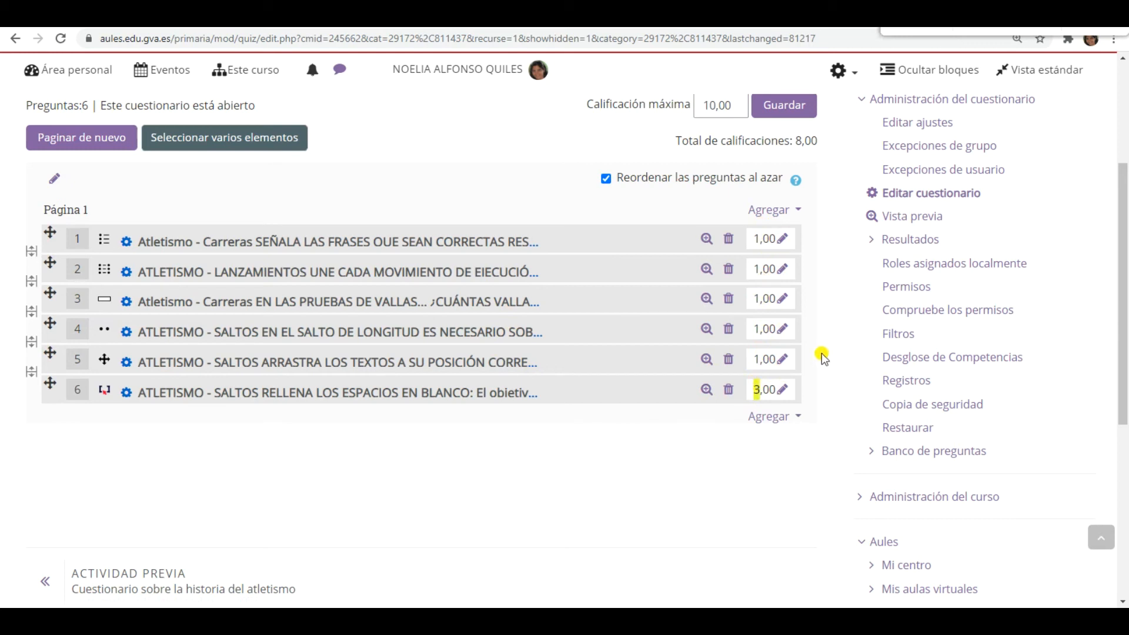
# Set the maximum mark of questions 6 and 5 to 2 points each.
pyautogui.click(783, 389)
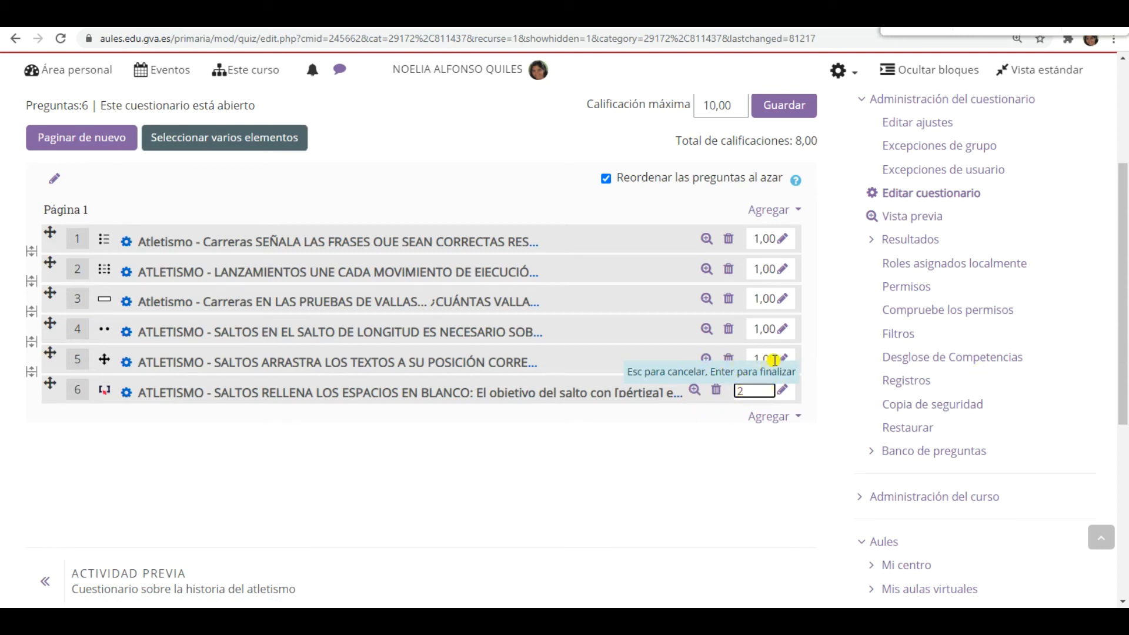
pyautogui.press('Return')
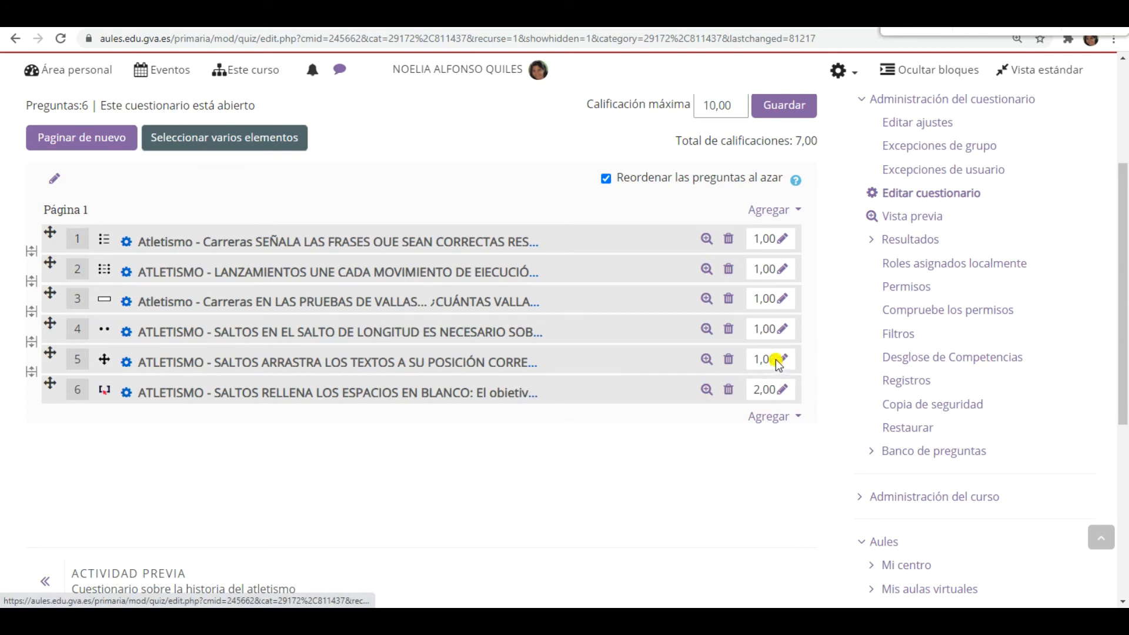
pyautogui.click(781, 360)
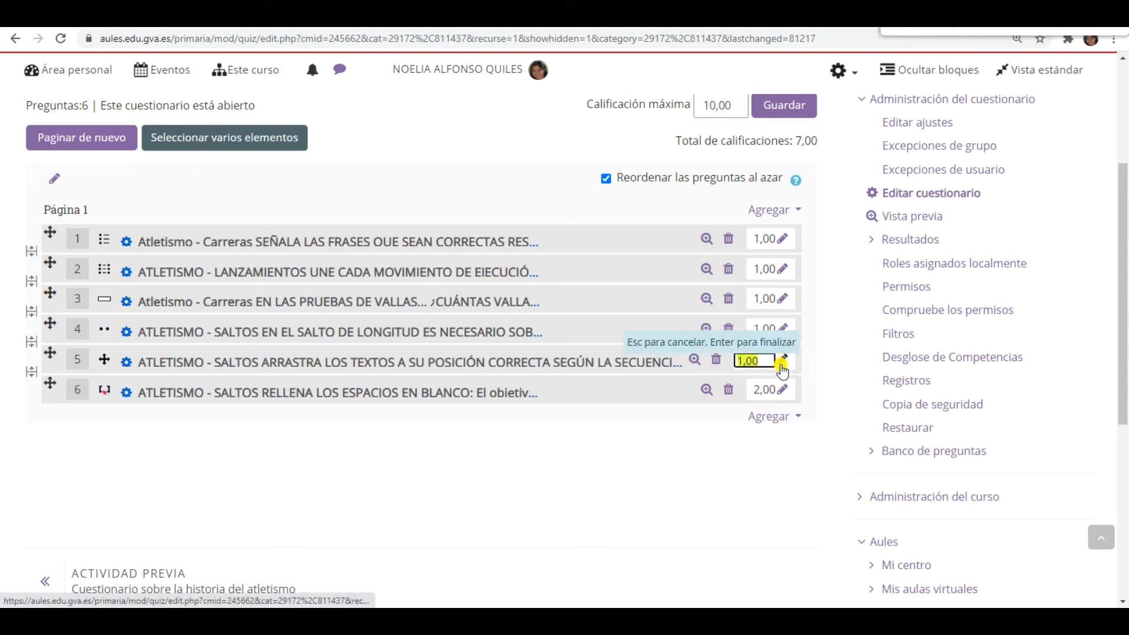
pyautogui.write('2')
pyautogui.press('Return')
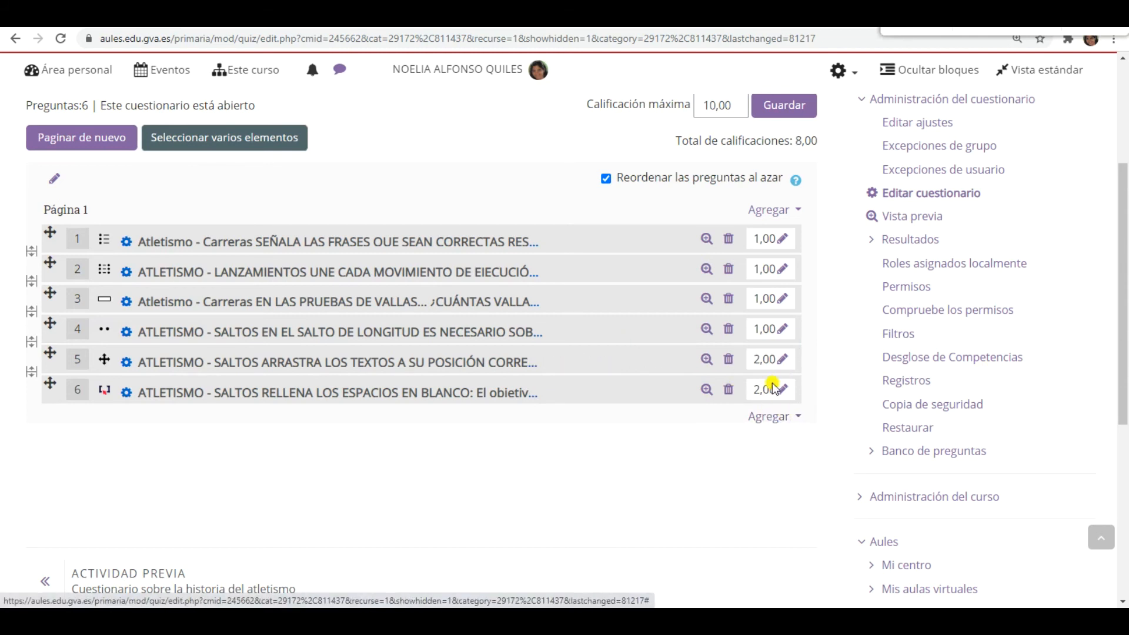
pyautogui.click(780, 338)
pyautogui.write('2')
pyautogui.click(733, 496)
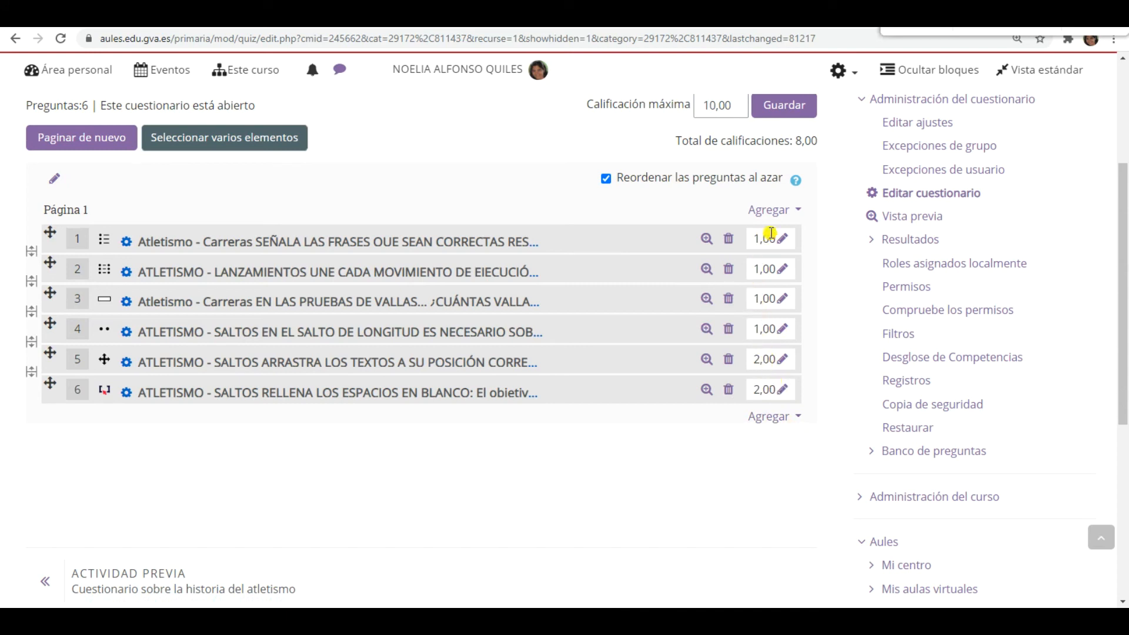
# Set the maximum mark of questions 4 and 3 to 2 points each.
pyautogui.click(782, 330)
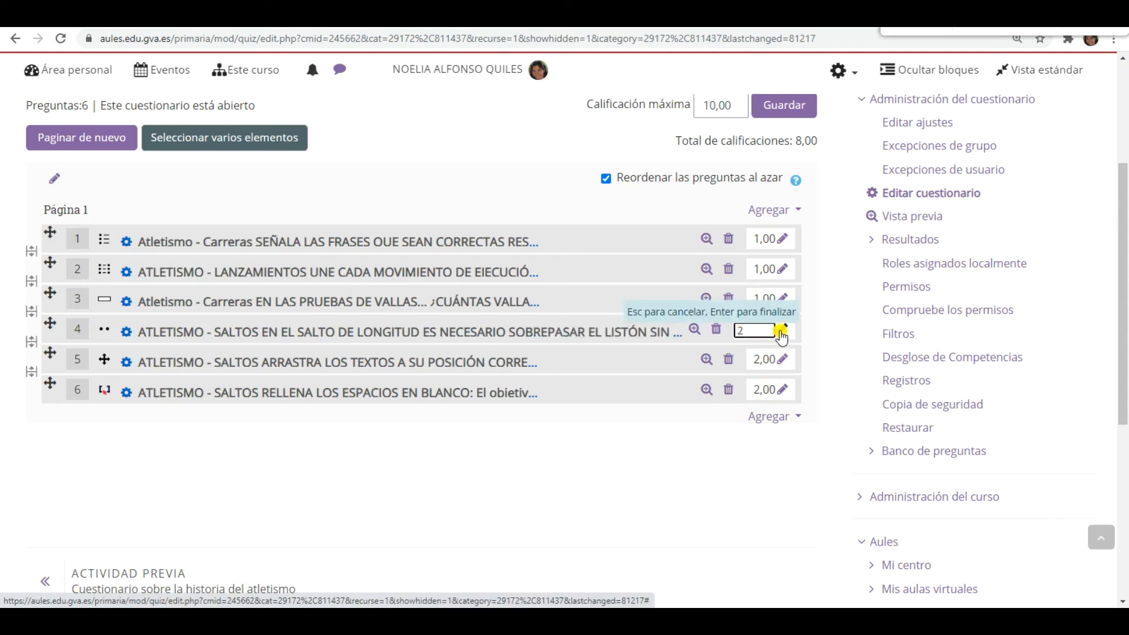
pyautogui.press('Return')
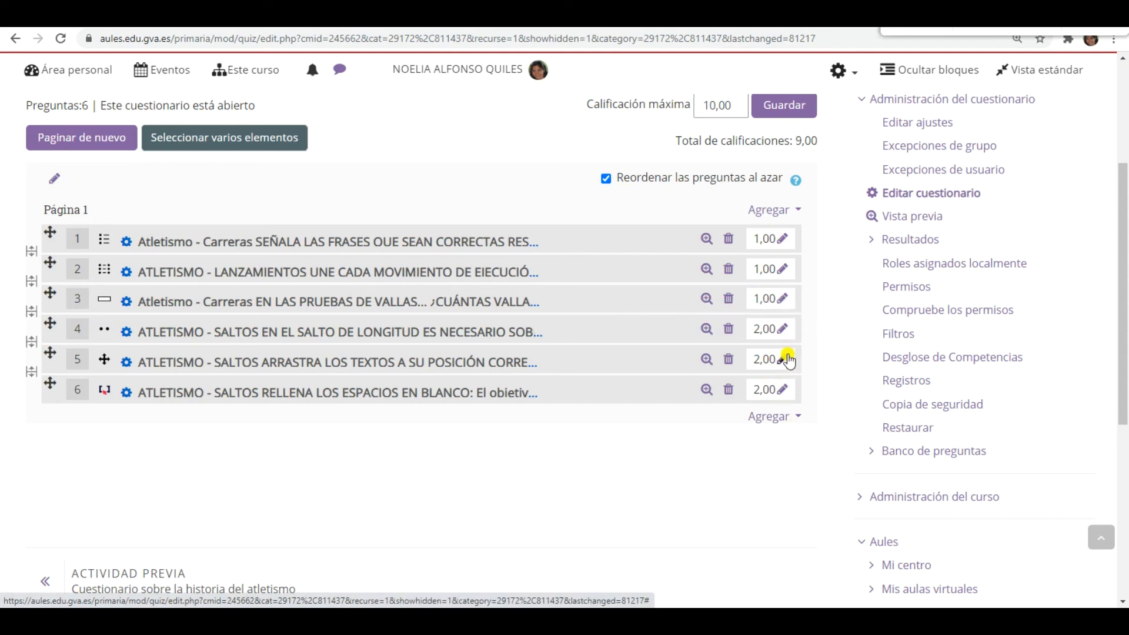
pyautogui.click(784, 301)
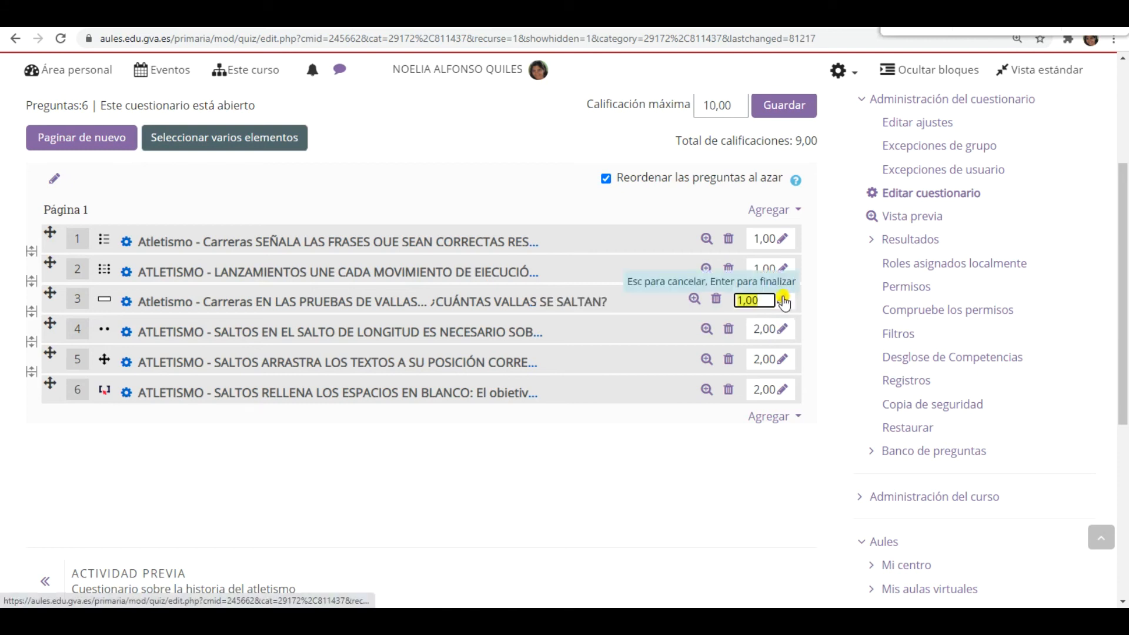
pyautogui.write('2')
pyautogui.press('Return')
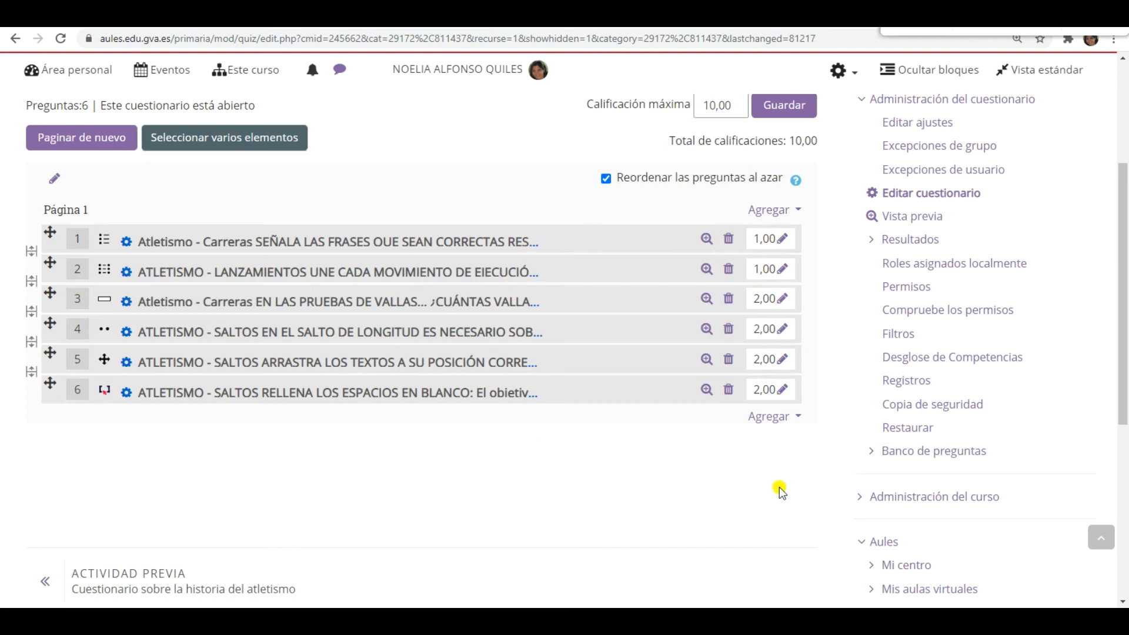
# Open the quiz preview and look through all six questions as students would see them.
pyautogui.click(929, 224)
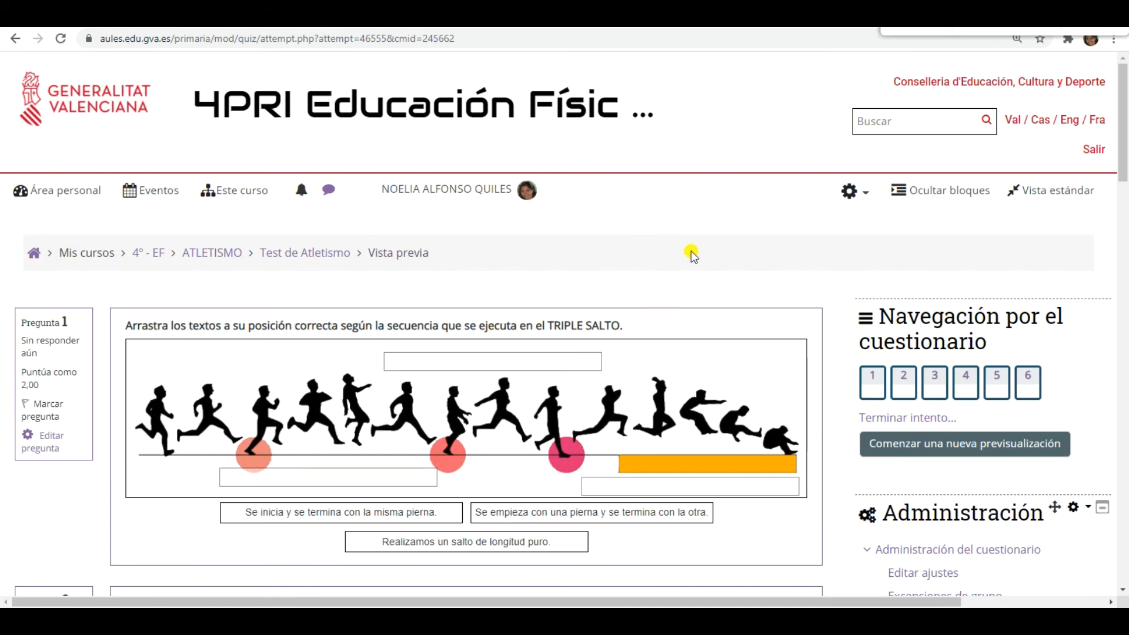
pyautogui.scroll(-3, 694, 254)
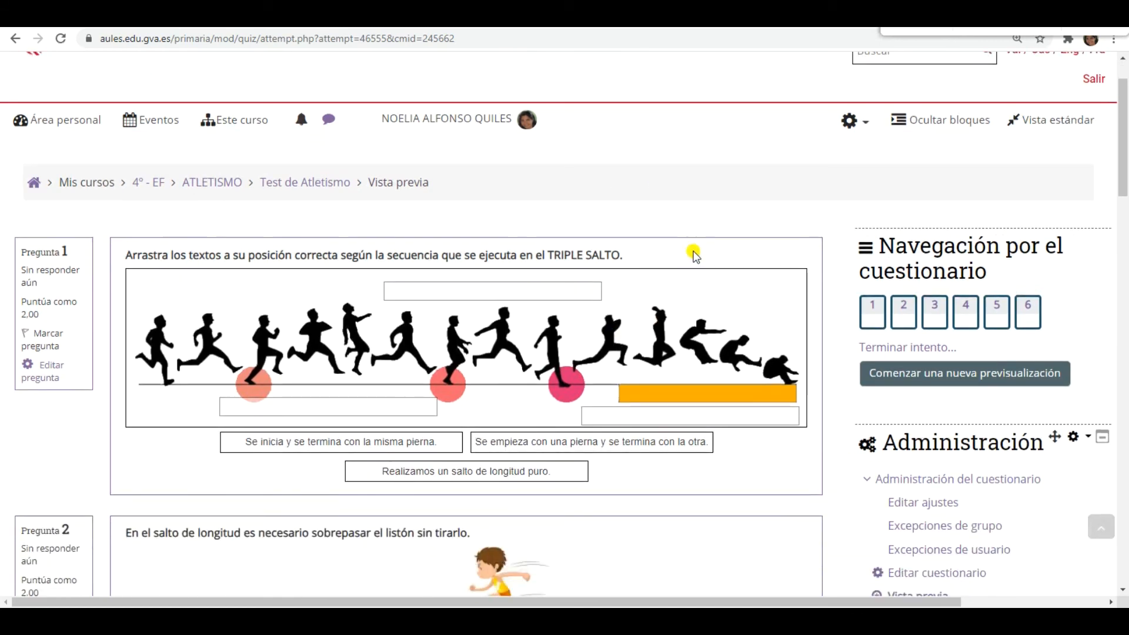
pyautogui.scroll(3, 887, 327)
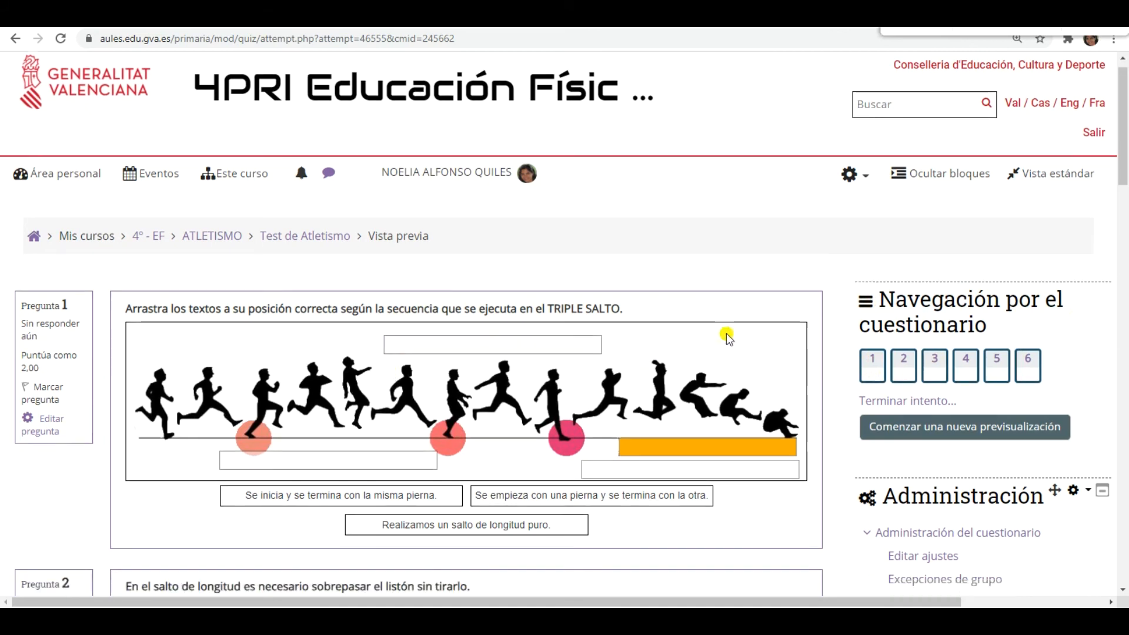
pyautogui.scroll(-6, 726, 333)
pyautogui.scroll(-11, 726, 338)
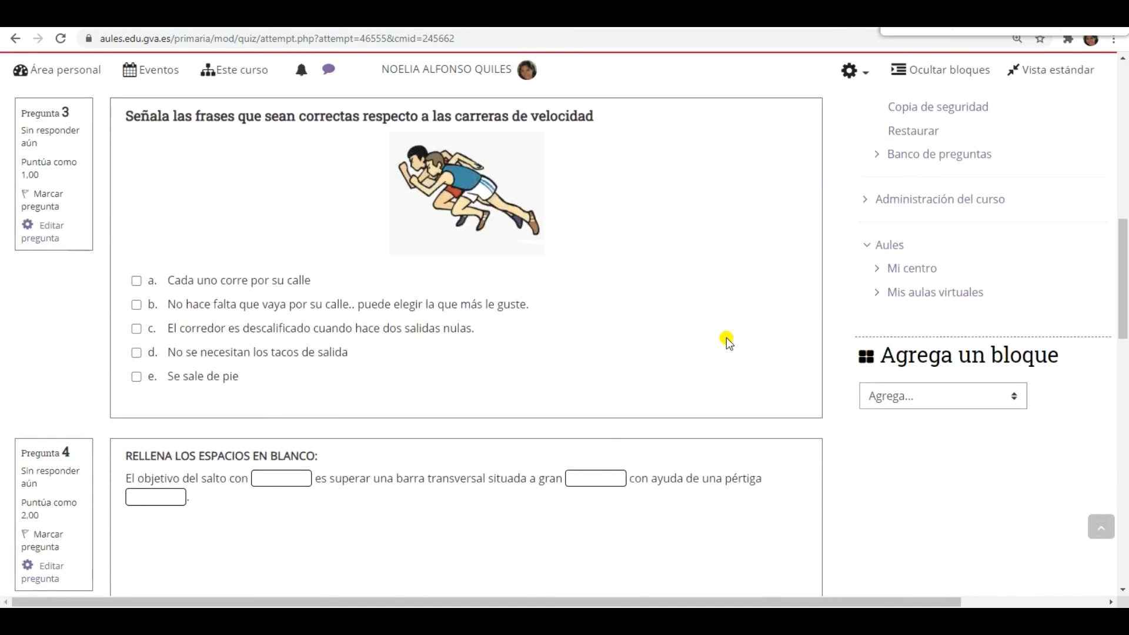
pyautogui.scroll(-10, 727, 345)
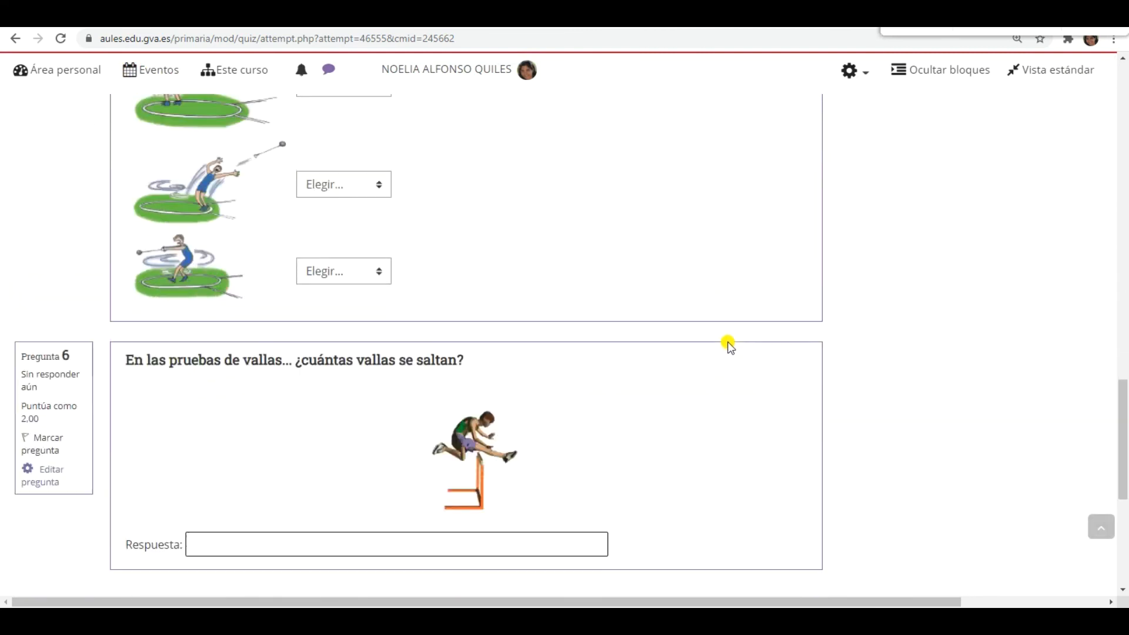
pyautogui.scroll(20, 727, 346)
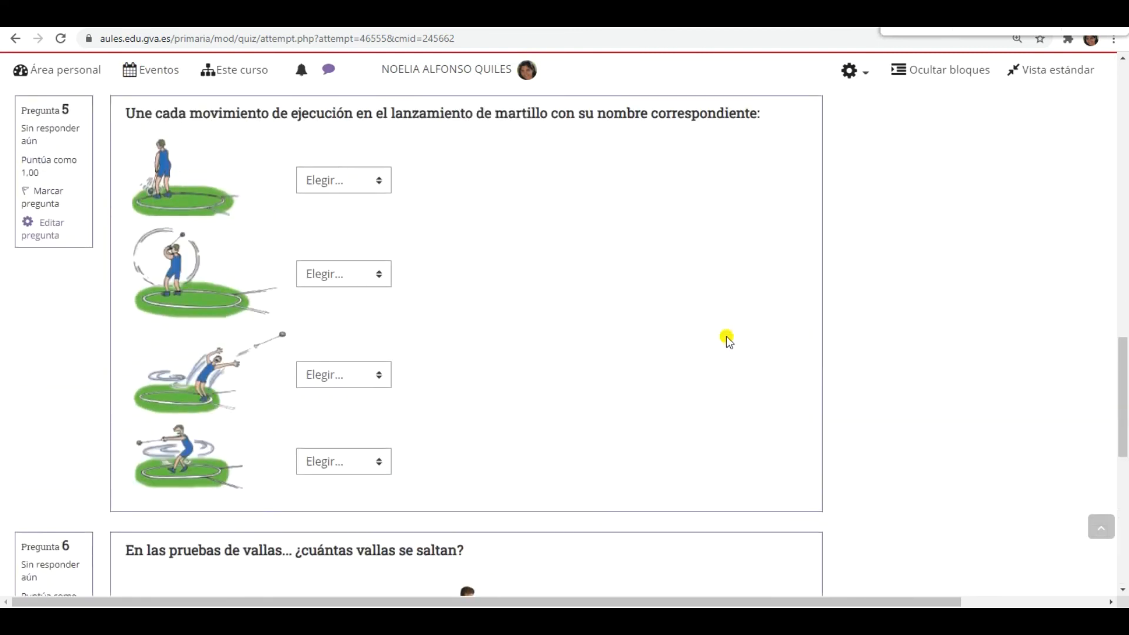
pyautogui.scroll(7, 727, 340)
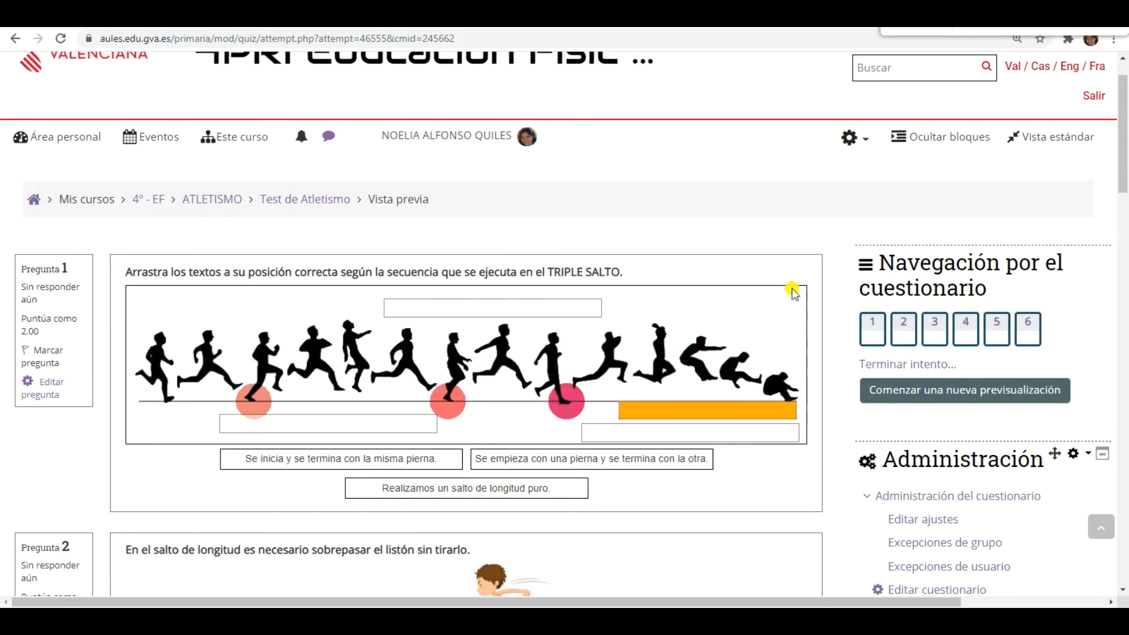
# Answer the triple jump question by placing "misma pierna" in the first drop zone, "con la otra" in the second and "salto de longitud puro" in the third.
pyautogui.scroll(-2, 435, 230)
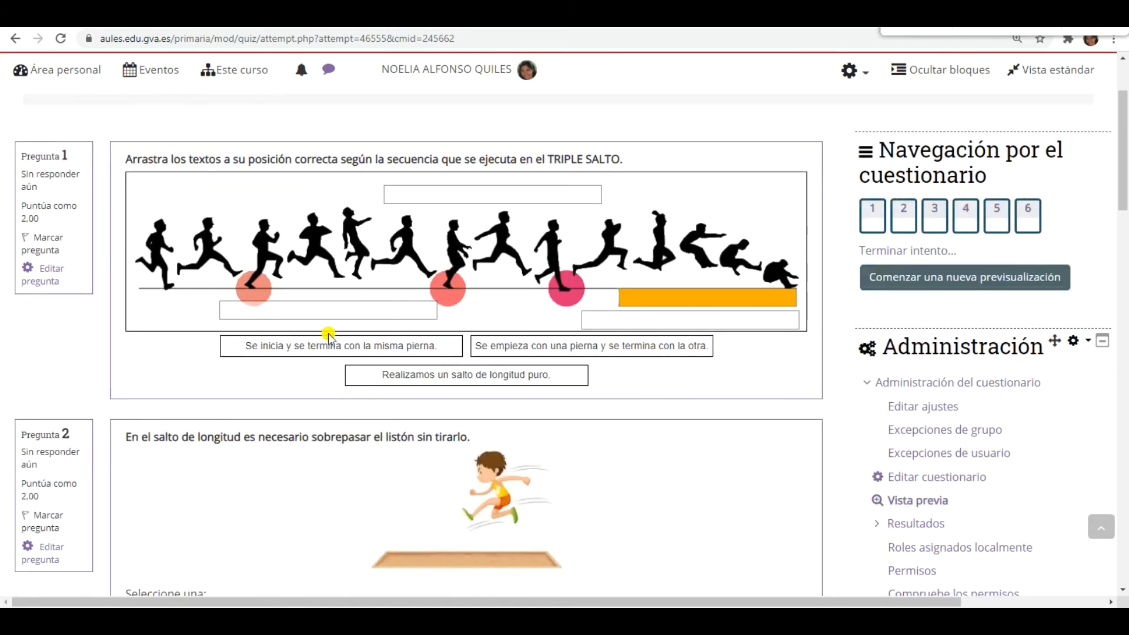
pyautogui.moveTo(321, 346); pyautogui.dragTo(309, 308)
pyautogui.moveTo(429, 378); pyautogui.dragTo(646, 317)
pyautogui.moveTo(593, 346); pyautogui.dragTo(503, 194)
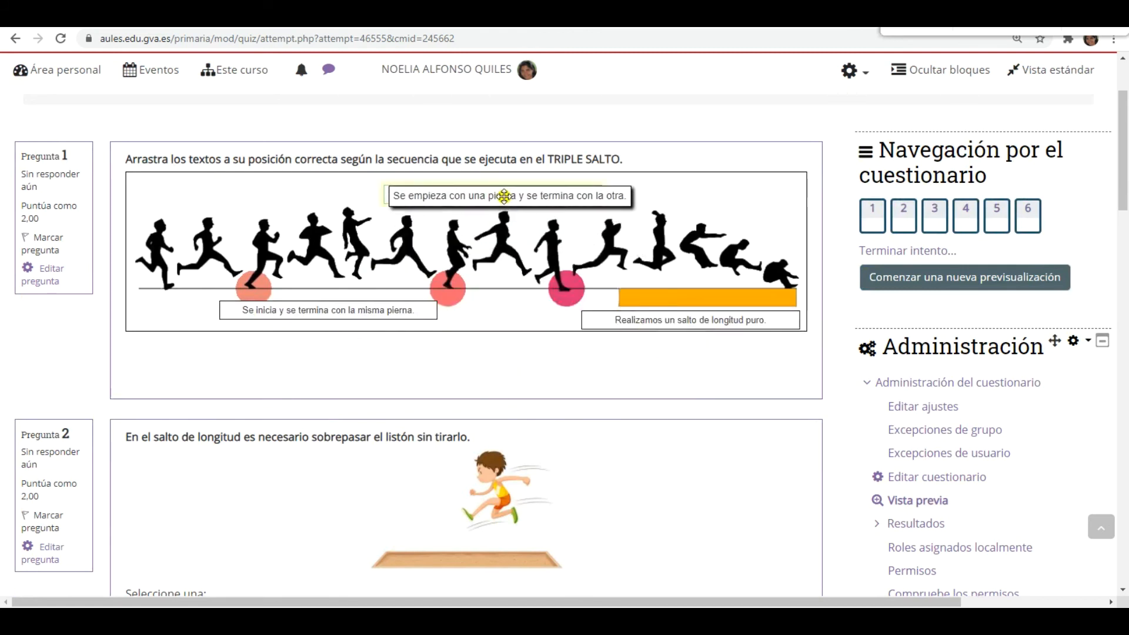
pyautogui.scroll(-3, 595, 373)
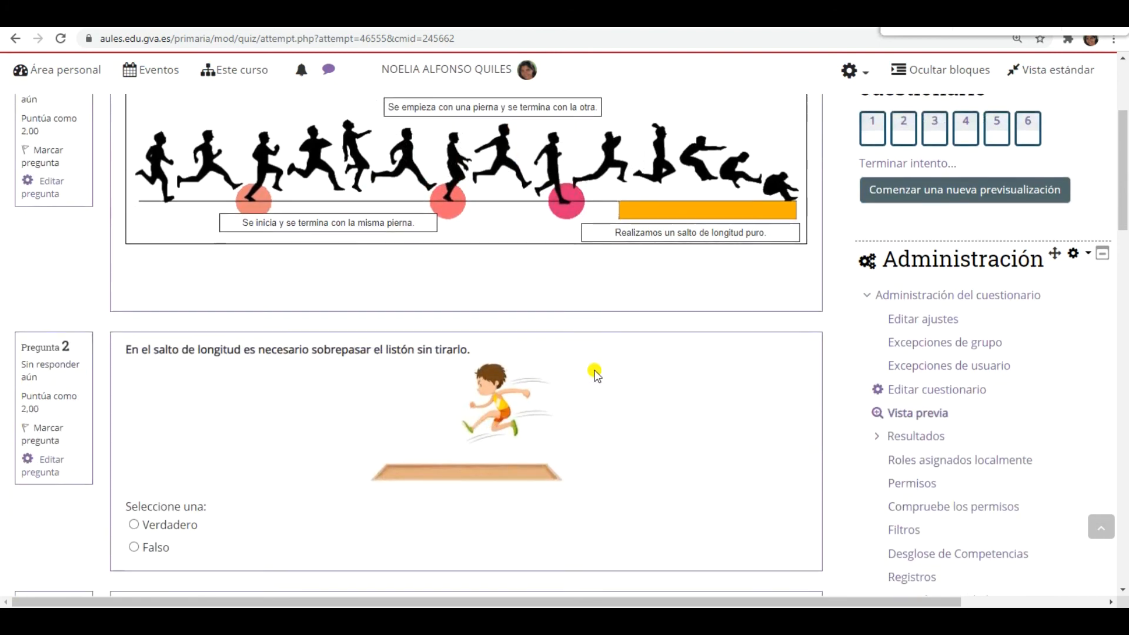
# Answer the long jump question as Falso and select "Cada uno corre por su calle" and "Se sale de pie" in the sprint question.
pyautogui.click(147, 423)
pyautogui.scroll(-3, 336, 388)
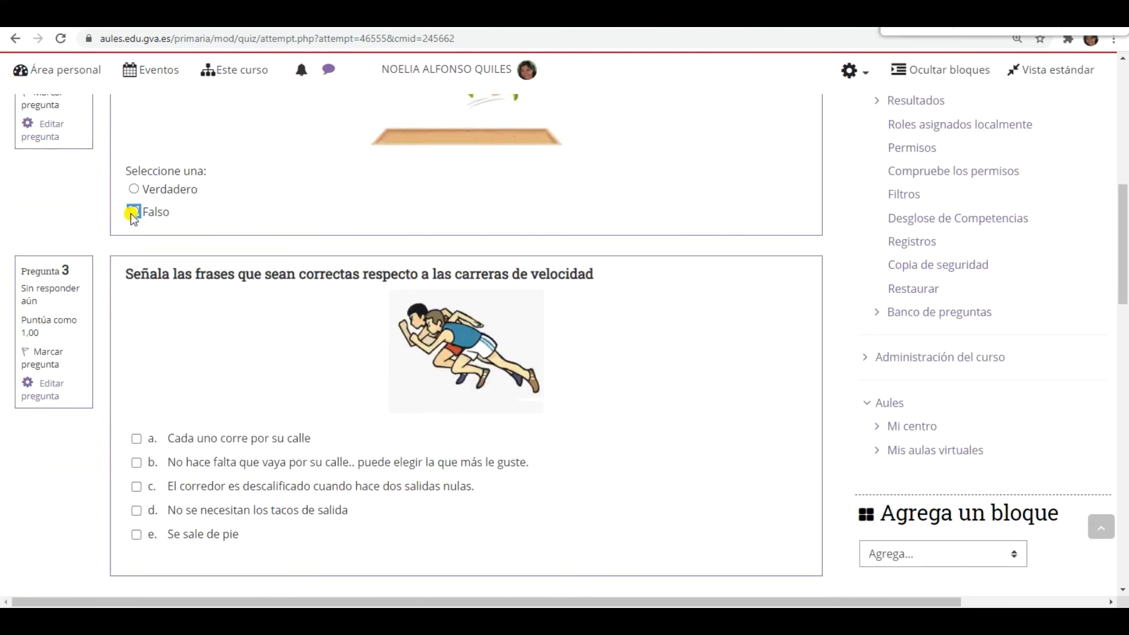
pyautogui.scroll(-2, 219, 325)
pyautogui.click(135, 298)
pyautogui.click(136, 393)
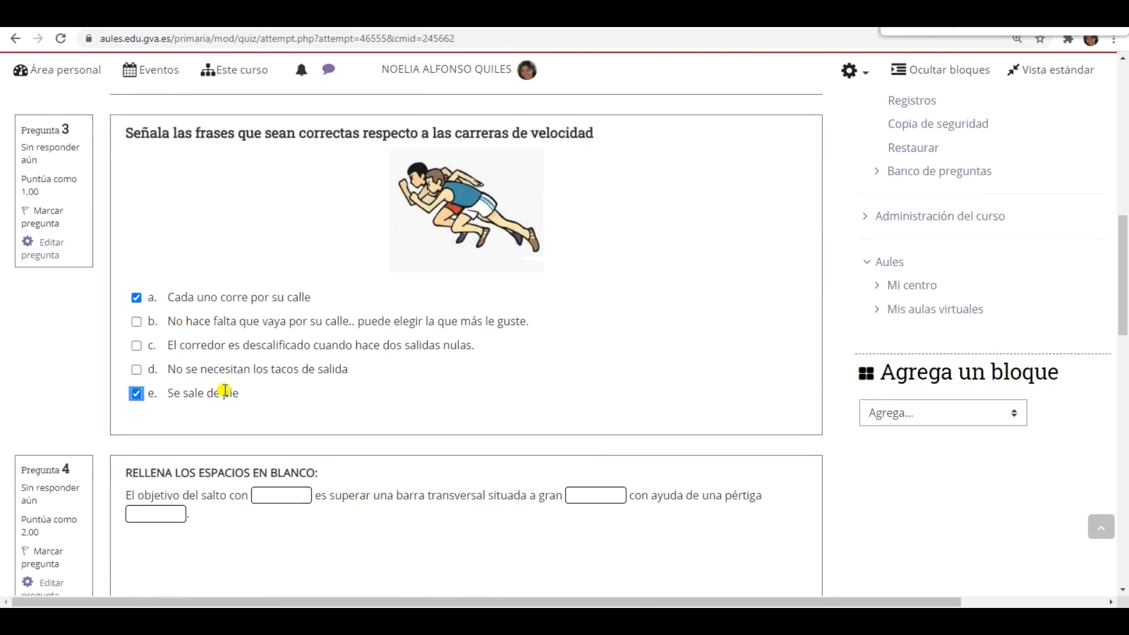
# Fill the first two blanks of the pole vault question with "pertiga" and "altura", leaving the third blank empty.
pyautogui.scroll(-3, 335, 365)
pyautogui.click(306, 285)
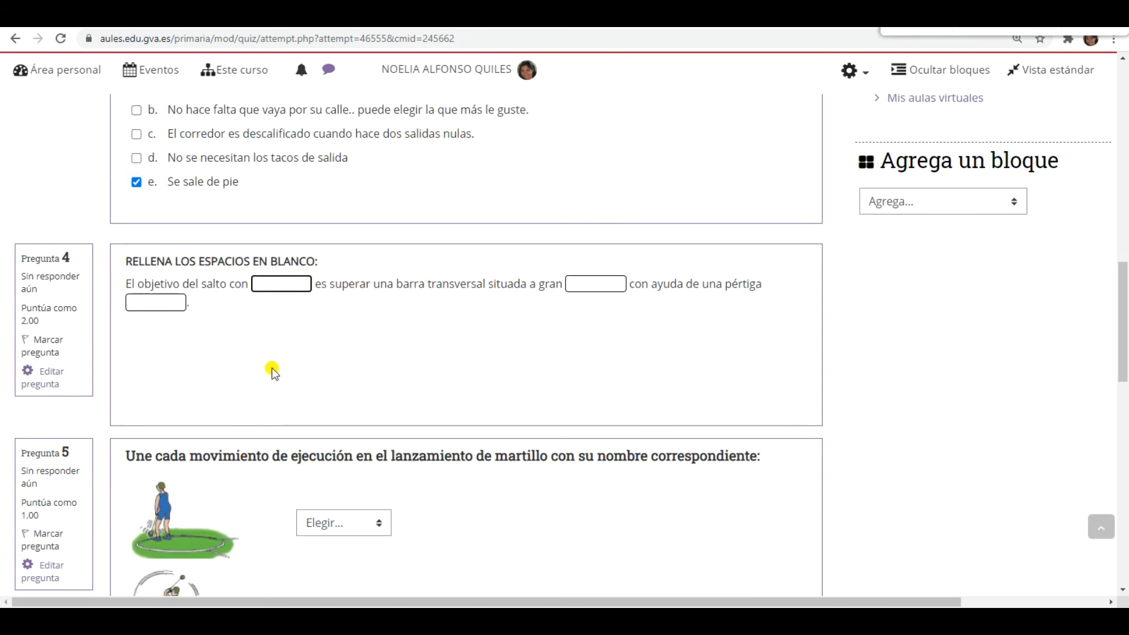
pyautogui.write('pertiga')
pyautogui.click(596, 285)
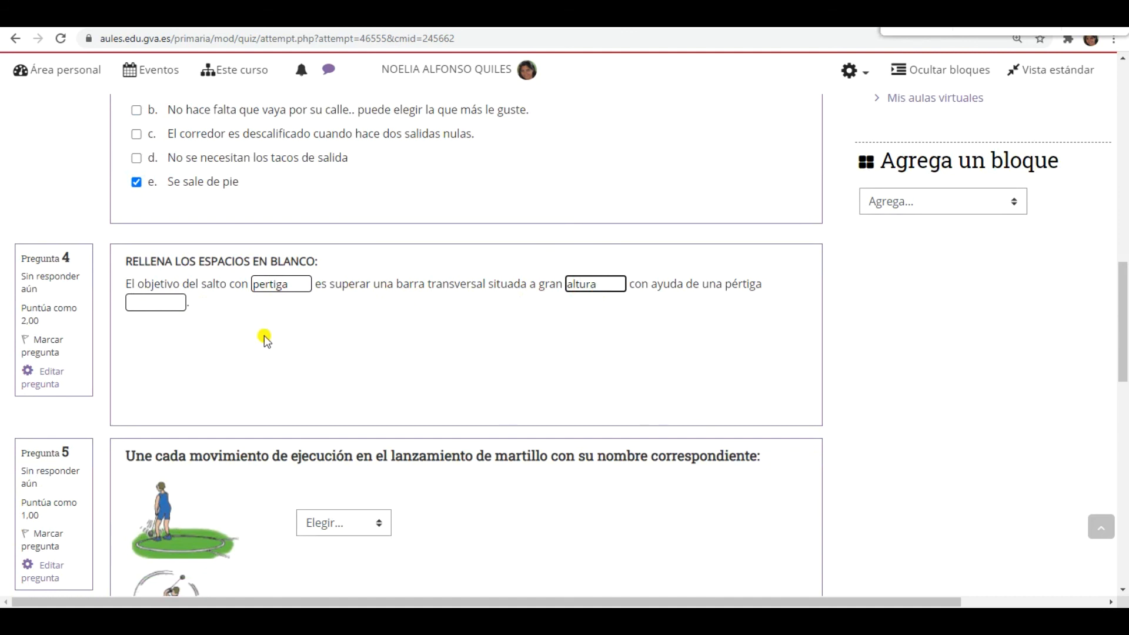
pyautogui.click(175, 304)
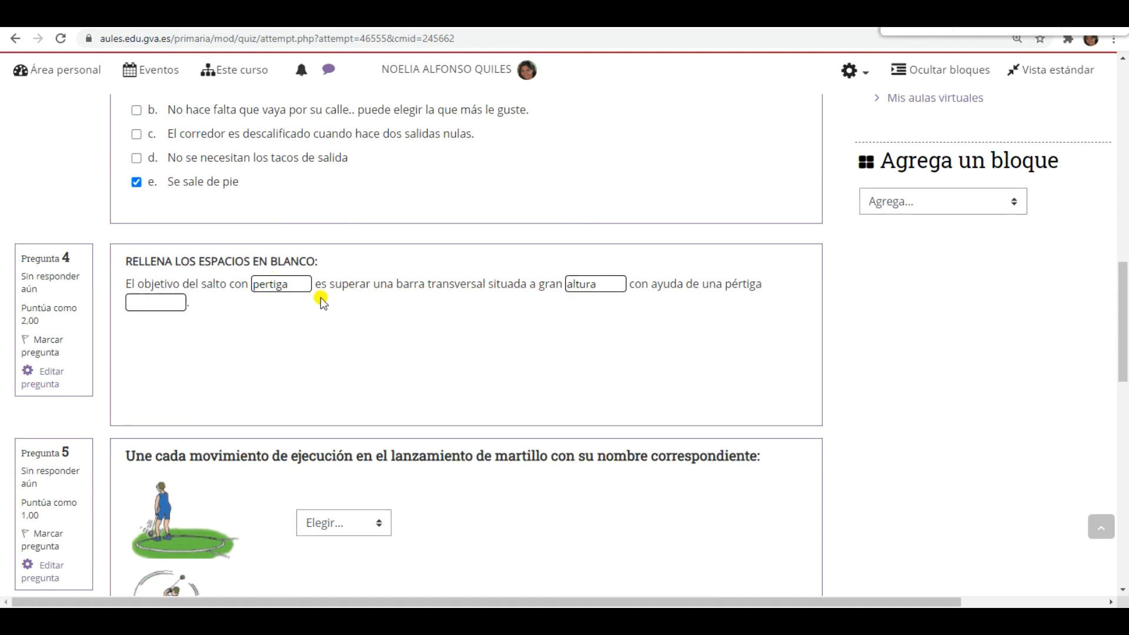
# Match the four hammer throw pictures, in order, to preparación, rotación, lanzamiento and giro.
pyautogui.scroll(-2, 343, 361)
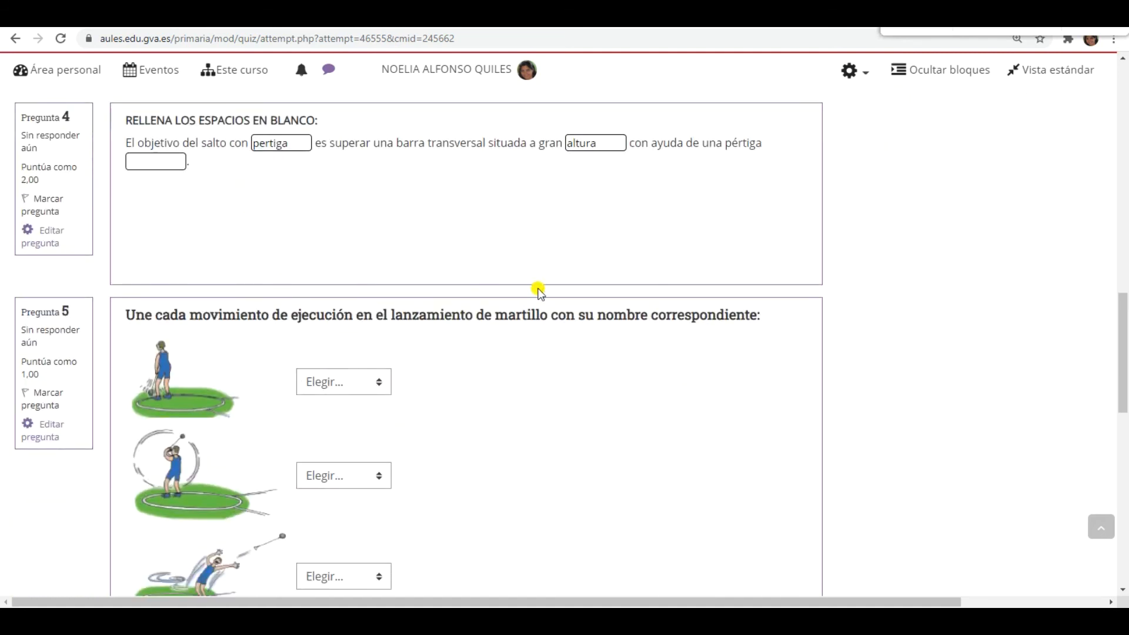
pyautogui.scroll(-2, 537, 290)
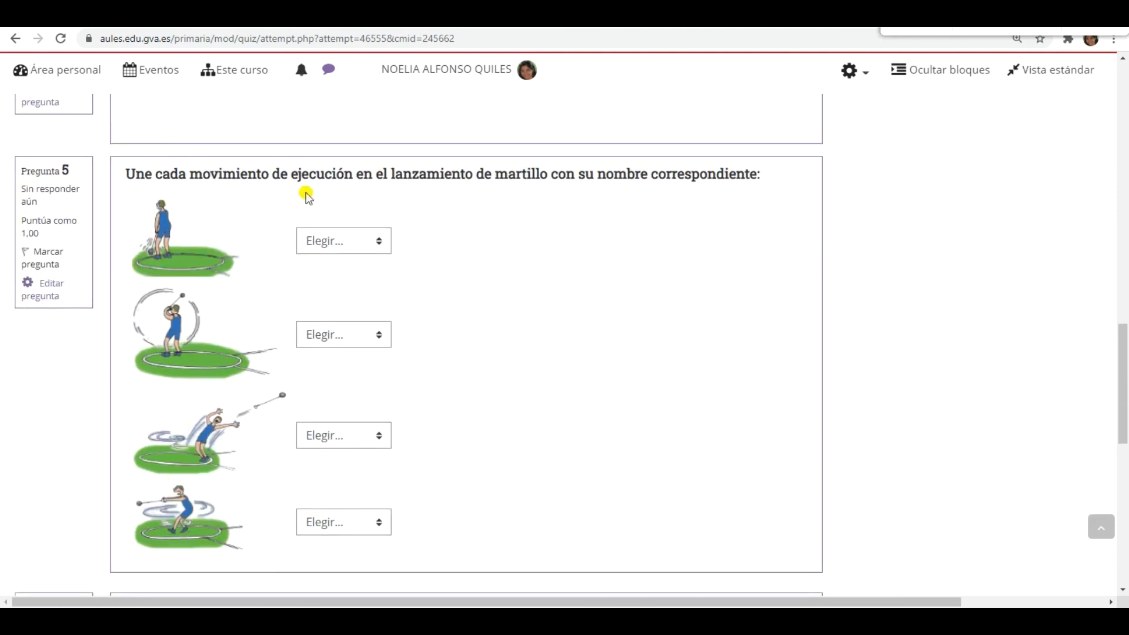
pyautogui.click(372, 241)
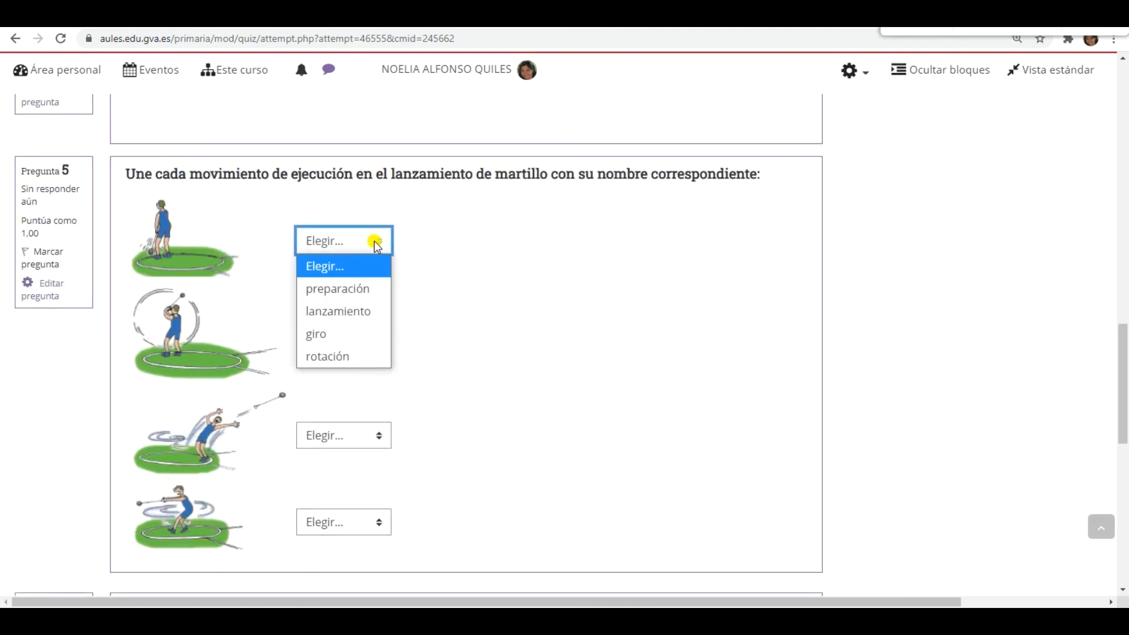
pyautogui.click(357, 288)
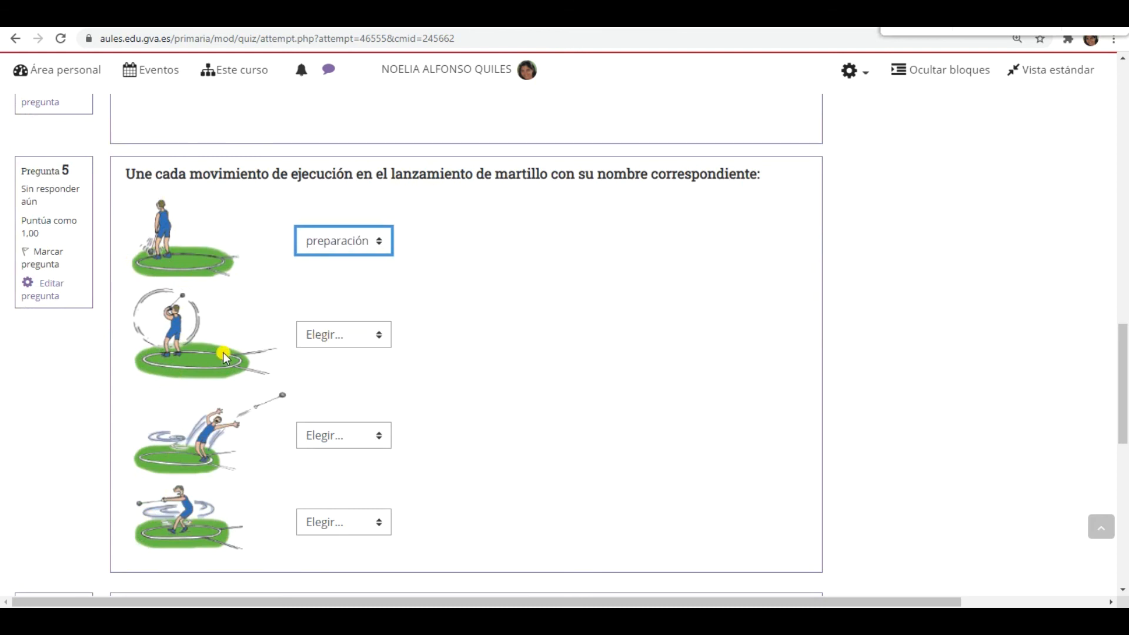
pyautogui.click(368, 336)
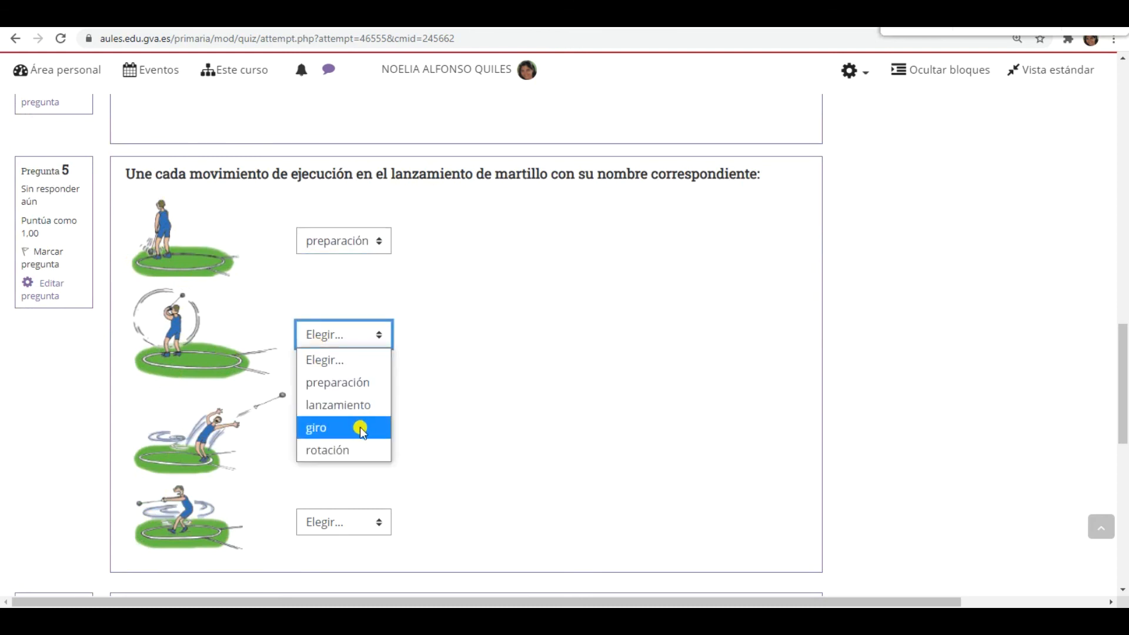
pyautogui.click(361, 446)
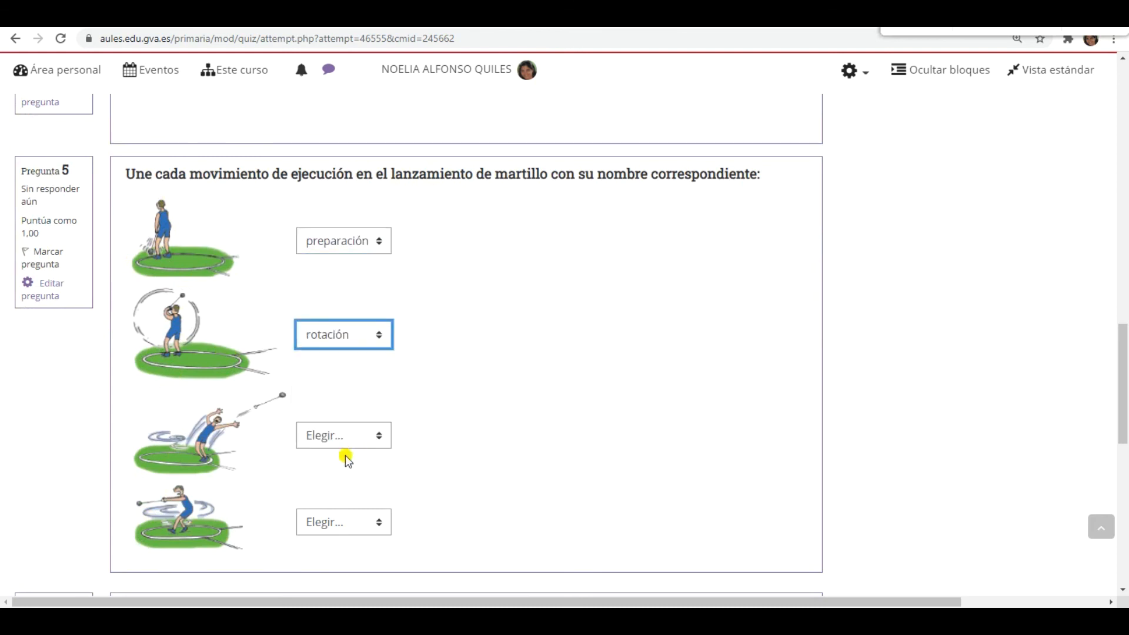
pyautogui.click(352, 435)
pyautogui.click(351, 504)
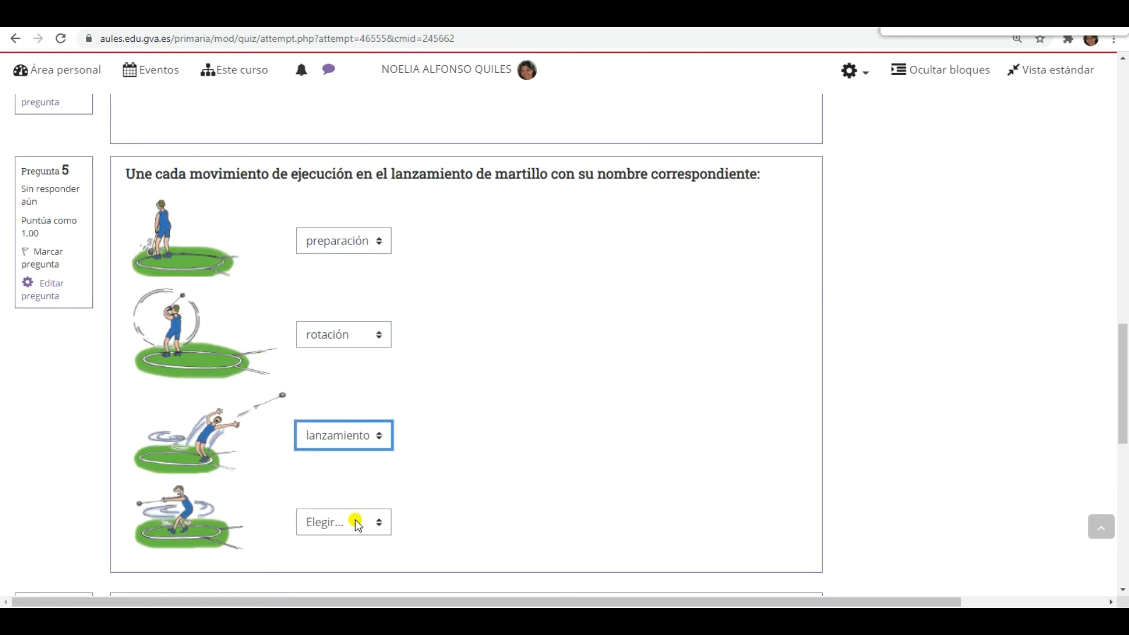
pyautogui.click(358, 520)
pyautogui.click(340, 472)
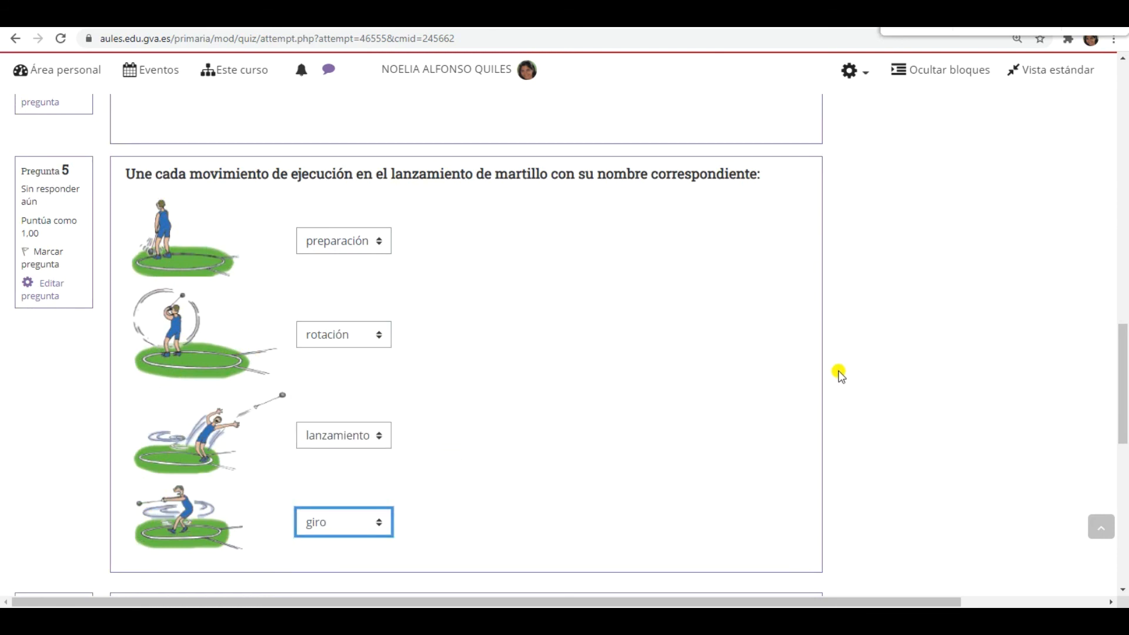
# Answer the hurdles question with 10 and finish the attempt to open its summary.
pyautogui.scroll(-5, 841, 377)
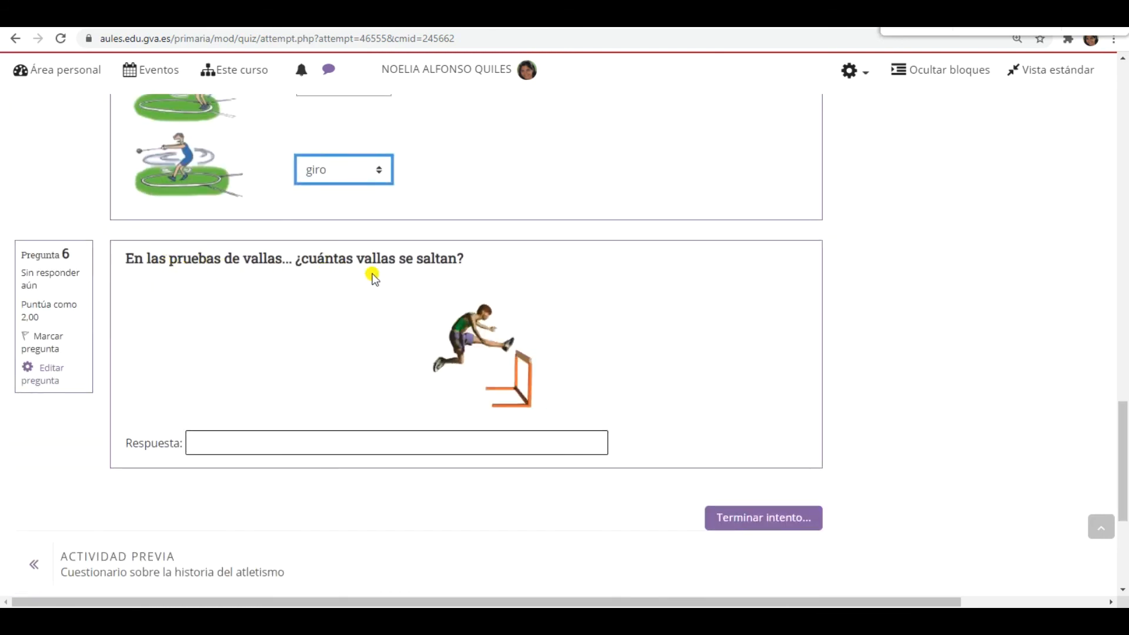
pyautogui.click(355, 449)
pyautogui.write('10')
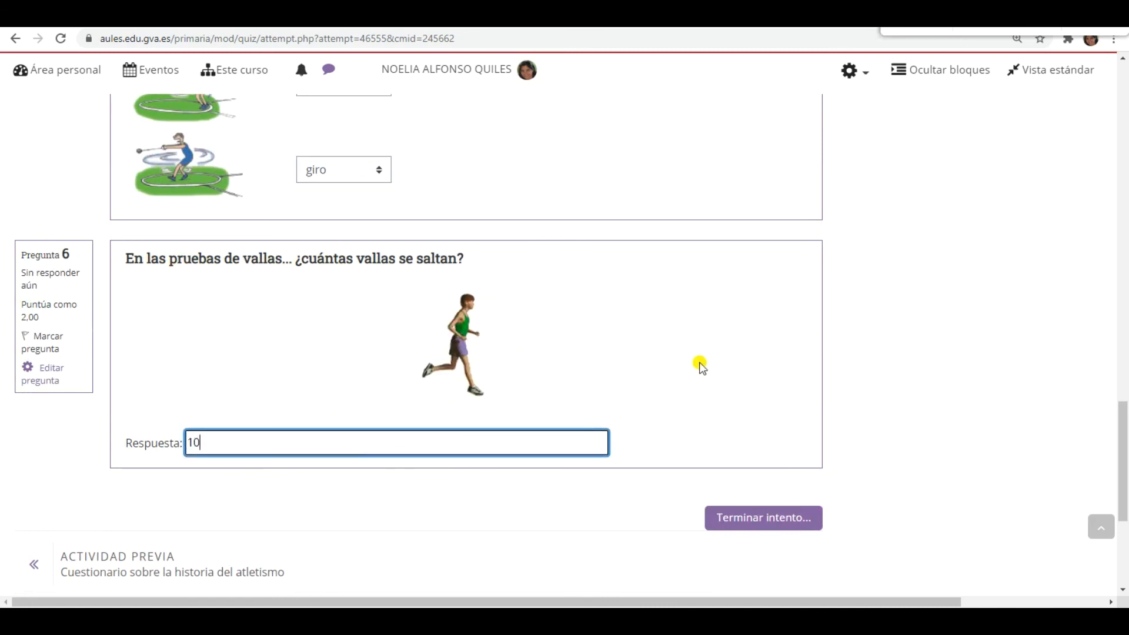
pyautogui.click(792, 517)
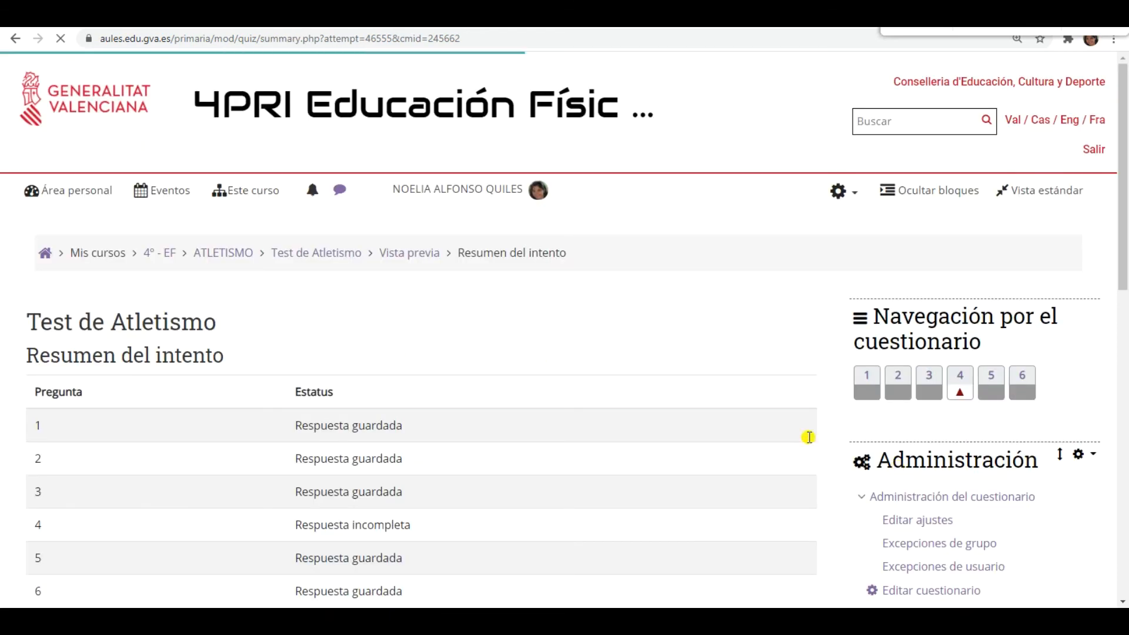
# Check each question's status in the attempt summary, return to the attempt and examine the empty blank in question 4.
pyautogui.scroll(-1, 801, 413)
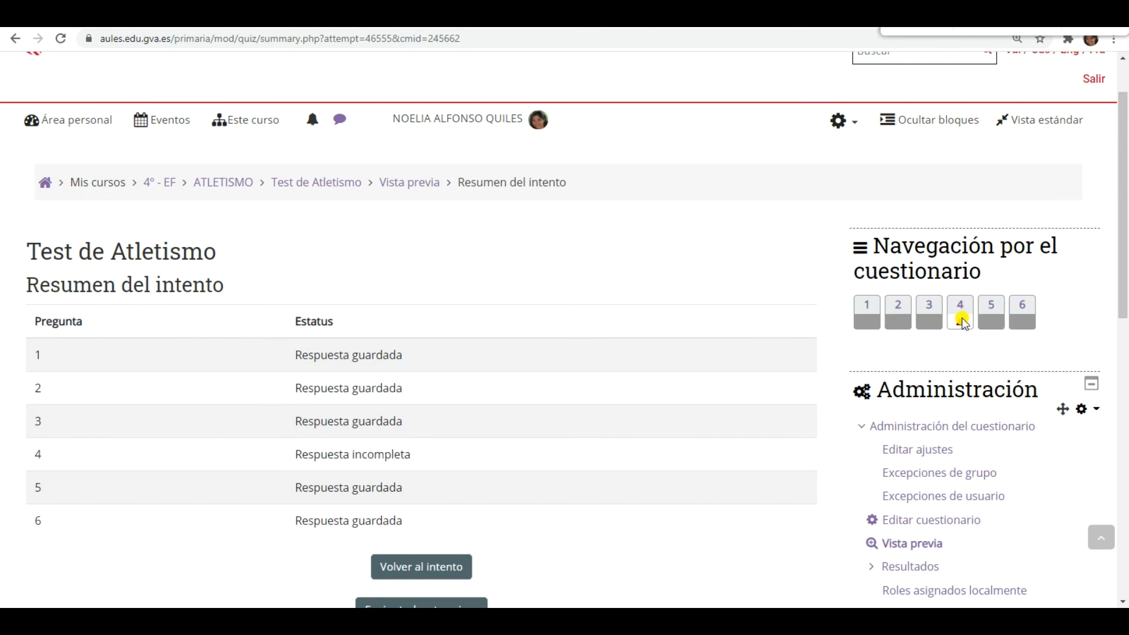
pyautogui.scroll(-2, 960, 321)
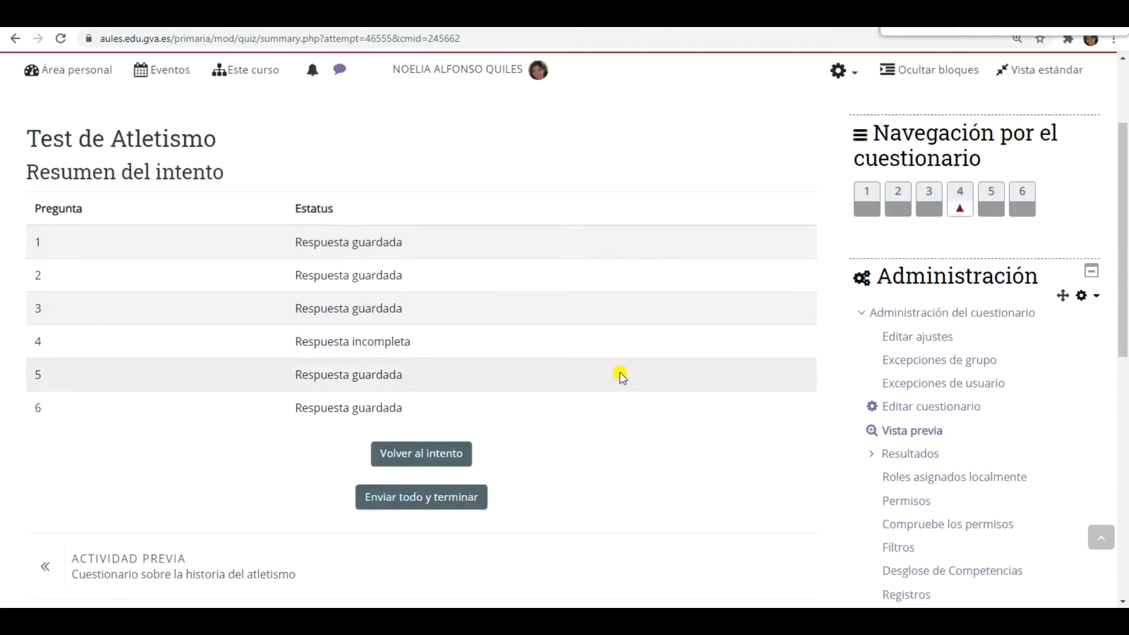
pyautogui.click(432, 459)
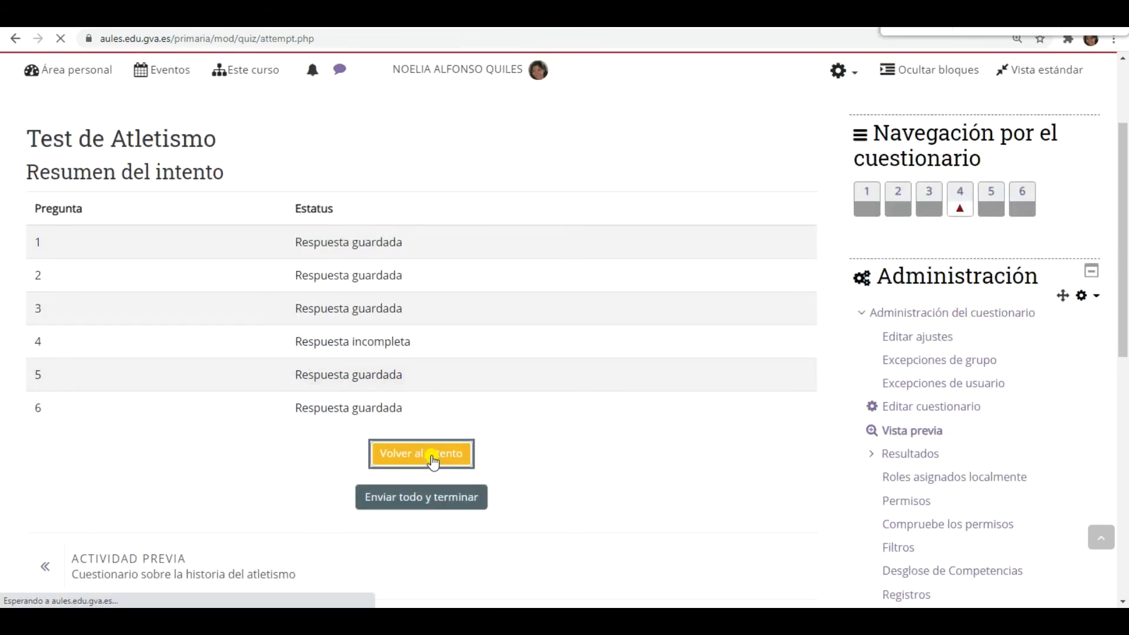
pyautogui.scroll(-10, 464, 445)
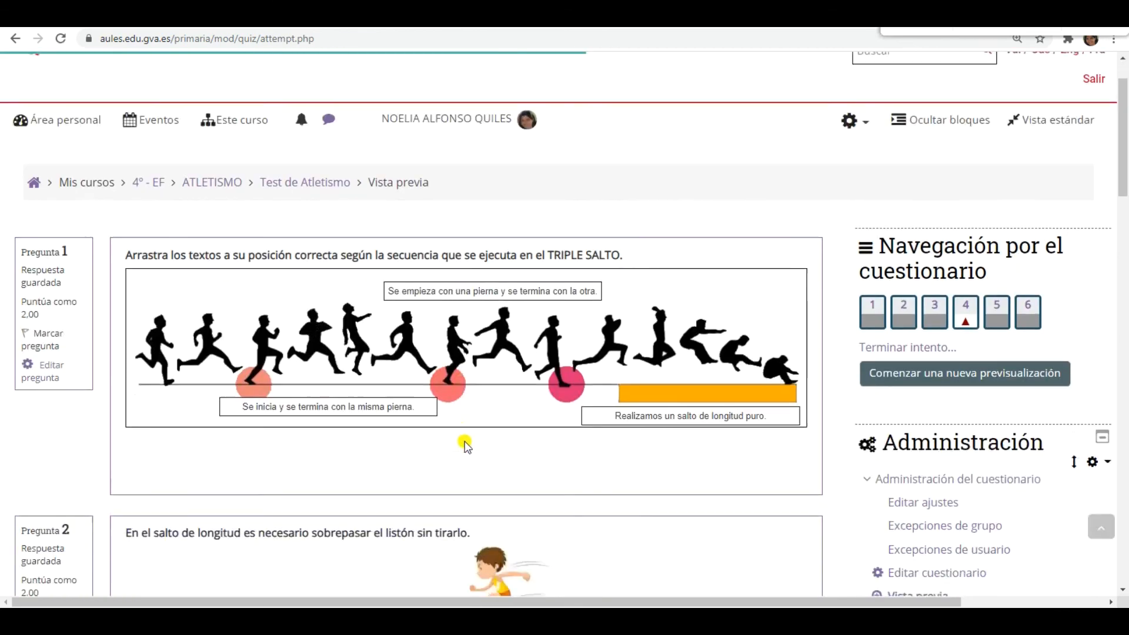
pyautogui.scroll(-4, 464, 444)
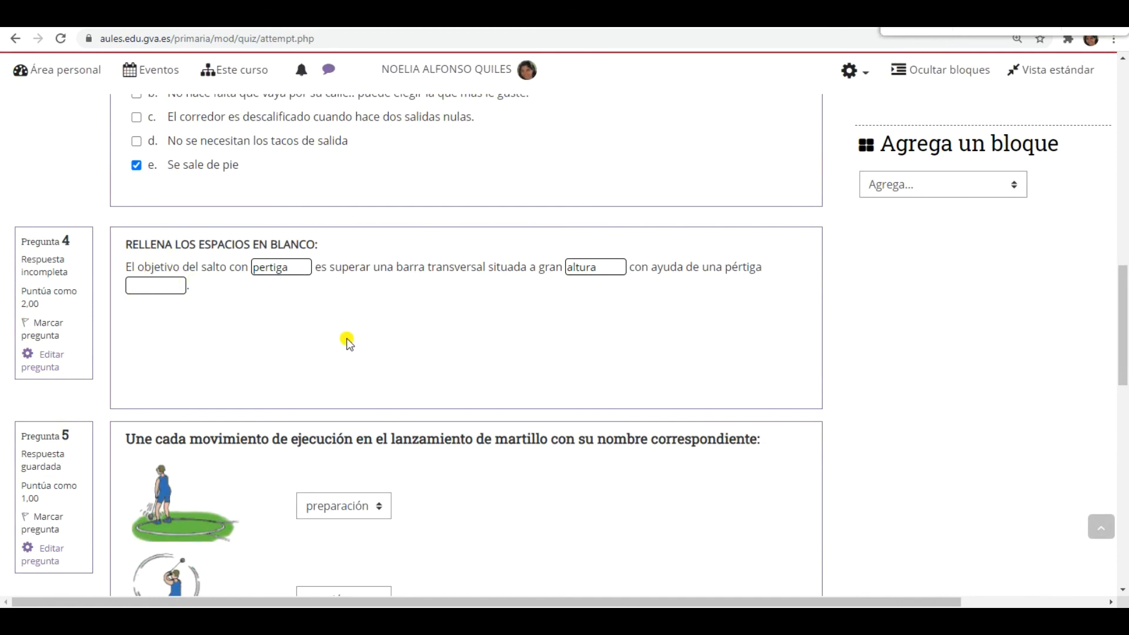
pyautogui.scroll(-8, 537, 346)
pyautogui.scroll(7, 535, 344)
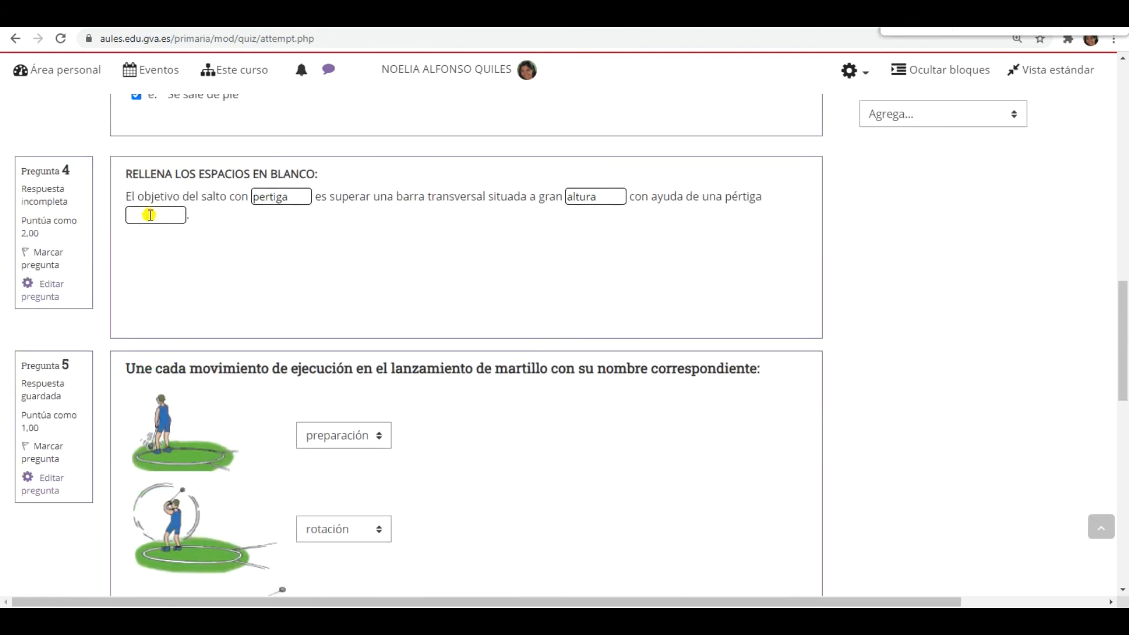
pyautogui.scroll(-13, 454, 319)
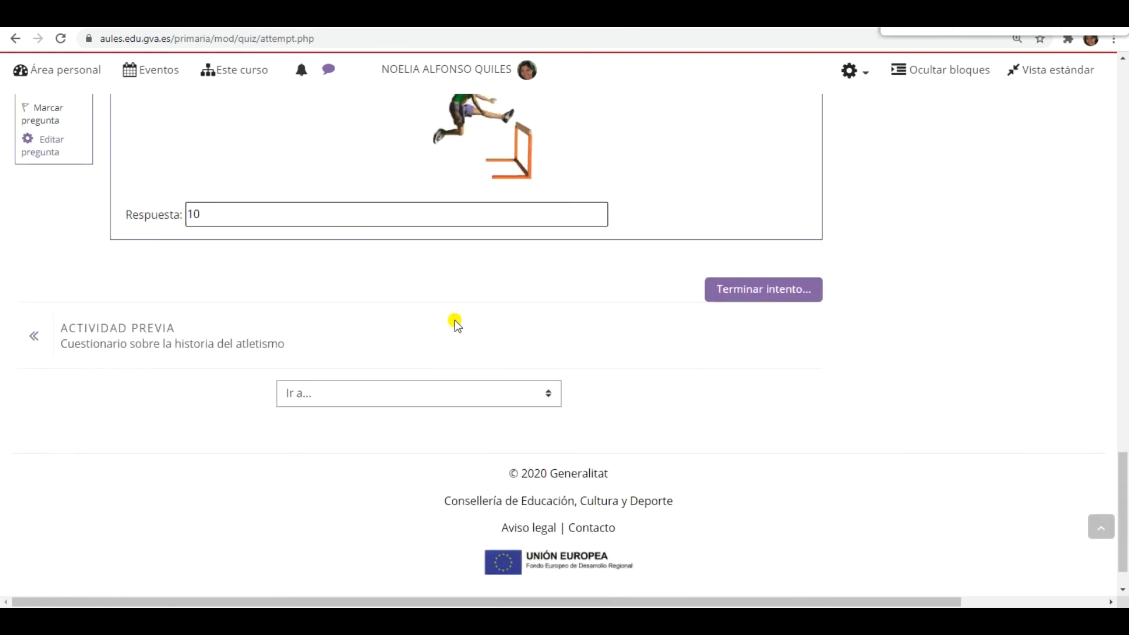
# Finish the attempt again, submit all answers and confirm the submission.
pyautogui.click(770, 292)
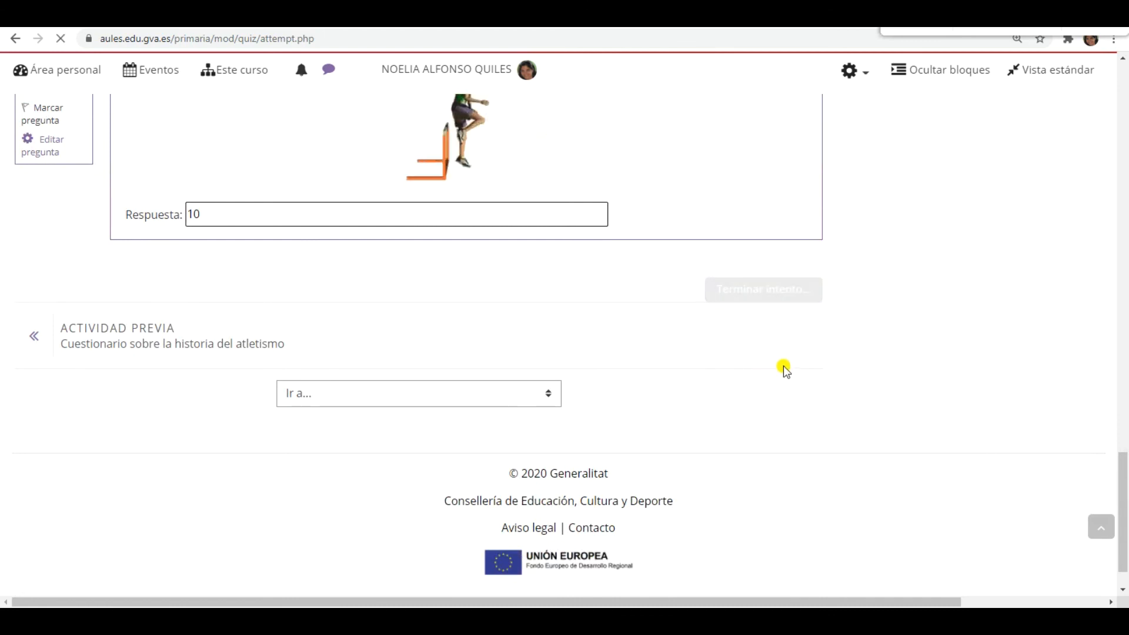
pyautogui.scroll(-2, 783, 365)
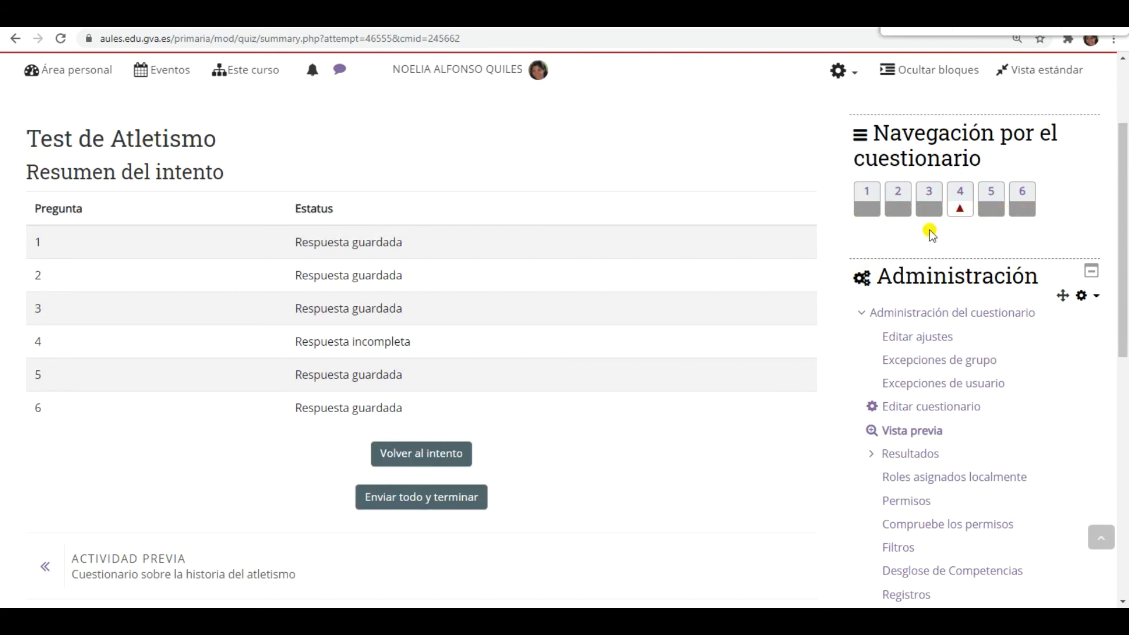
pyautogui.scroll(-1, 781, 423)
pyautogui.click(428, 436)
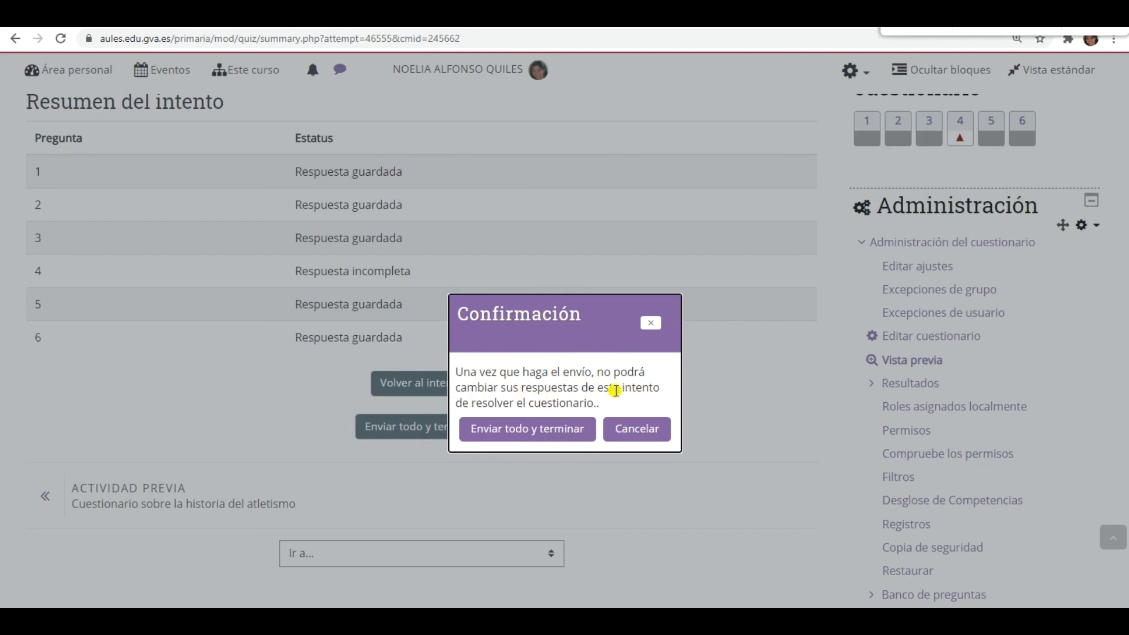
pyautogui.click(518, 429)
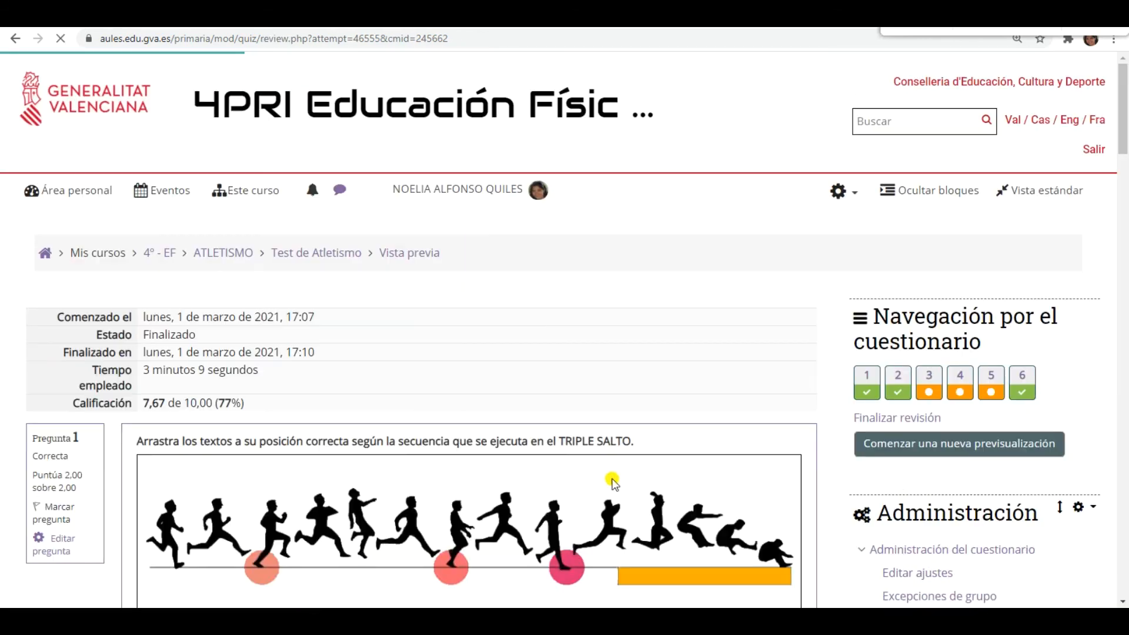
# Review the submitted attempt's status, time and grade, and examine the feedback for questions 1 to 3.
pyautogui.scroll(-1, 686, 351)
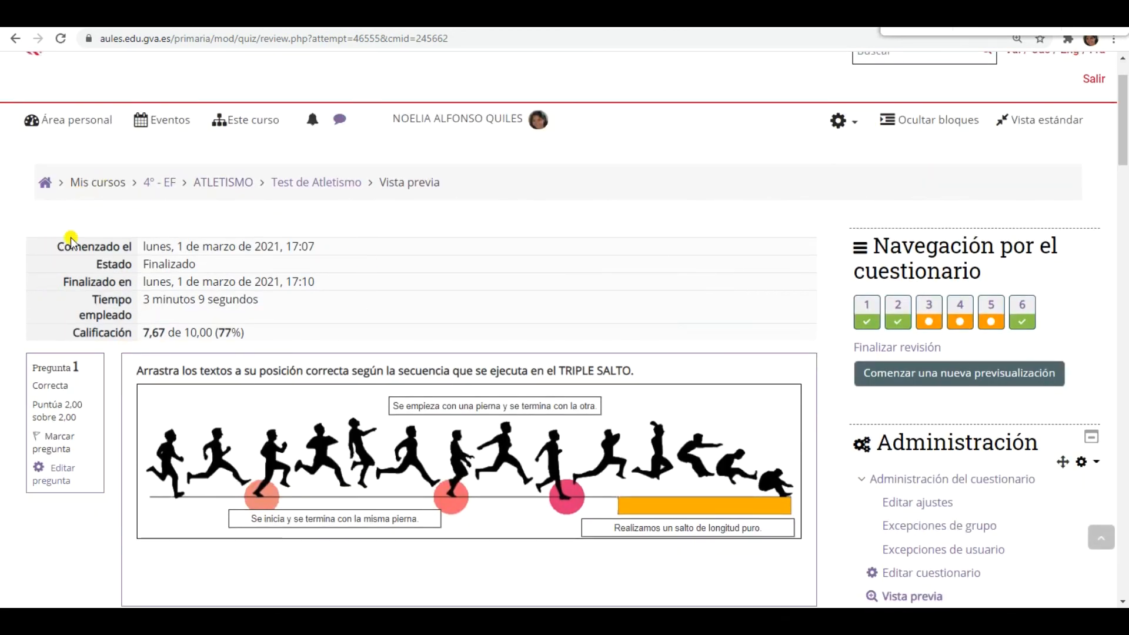
pyautogui.moveTo(189, 266); pyautogui.dragTo(141, 263)
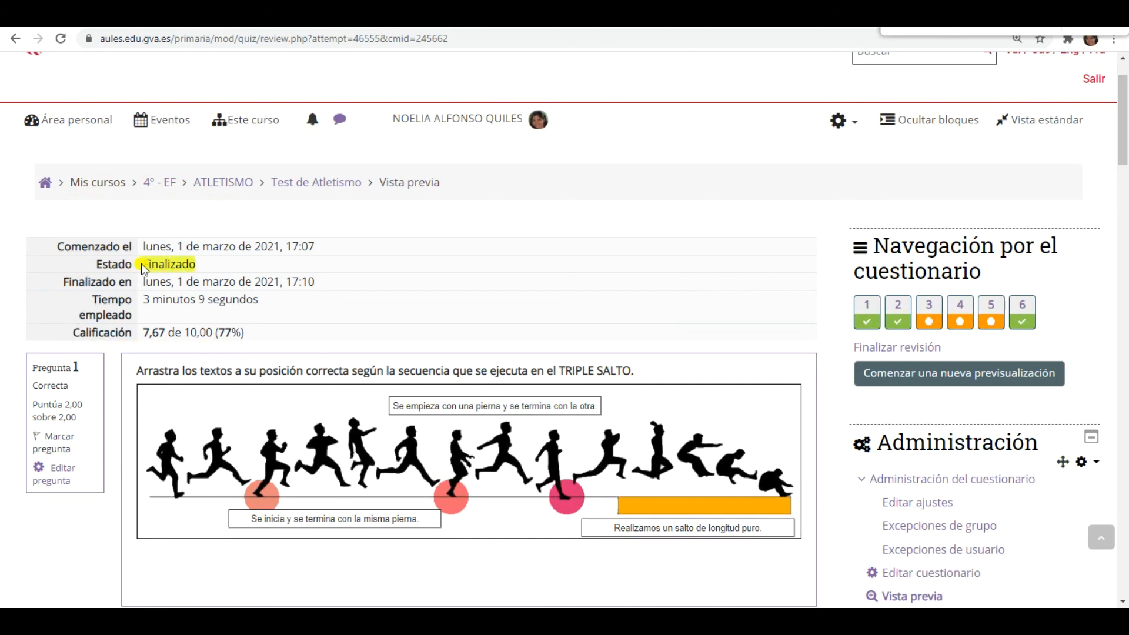
pyautogui.click(144, 331)
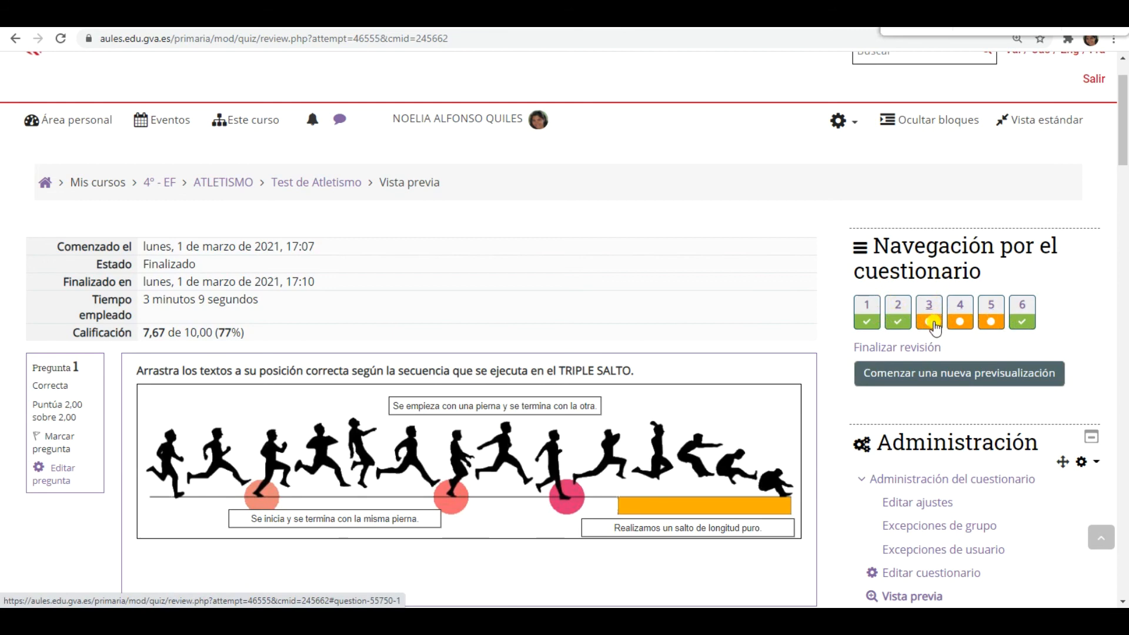
pyautogui.scroll(-2, 834, 323)
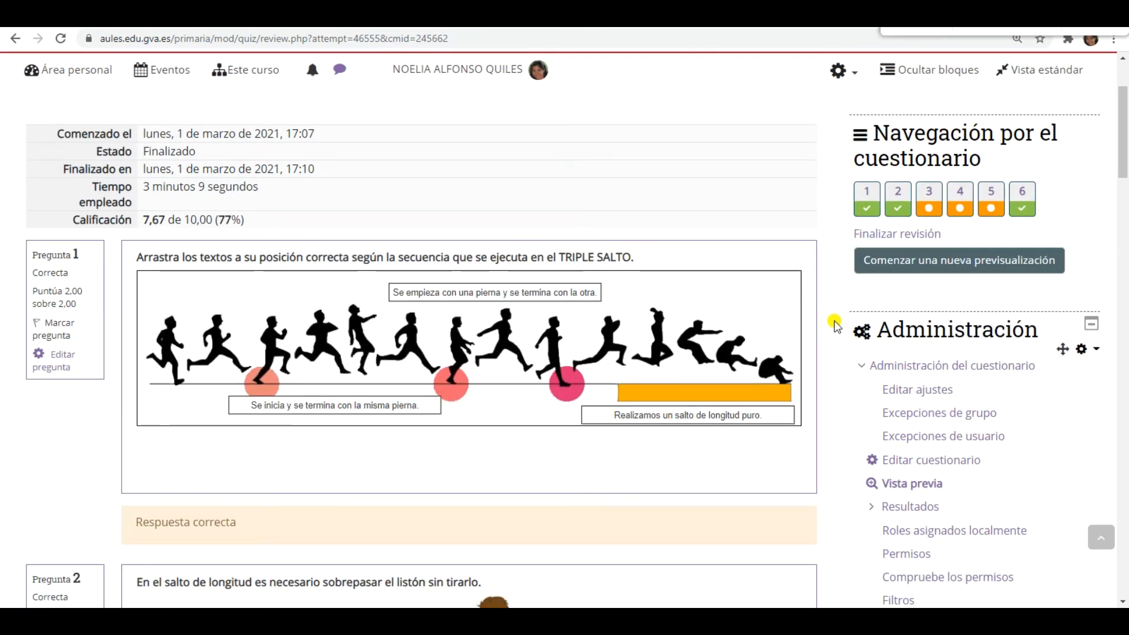
pyautogui.scroll(-9, 822, 282)
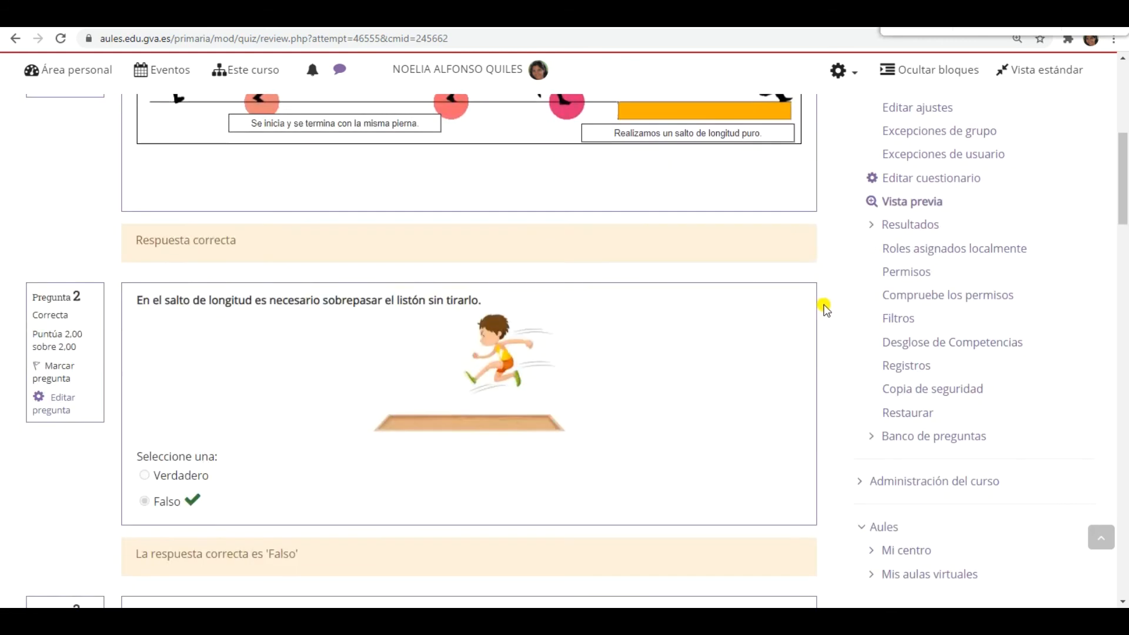
pyautogui.scroll(-4, 823, 311)
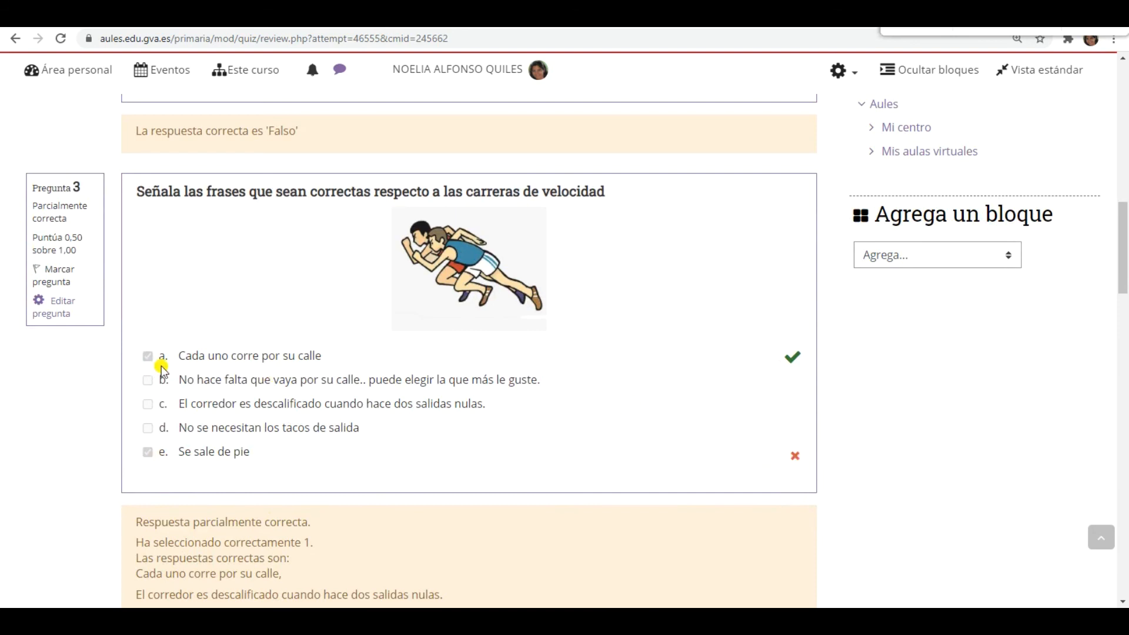
pyautogui.scroll(-1, 334, 364)
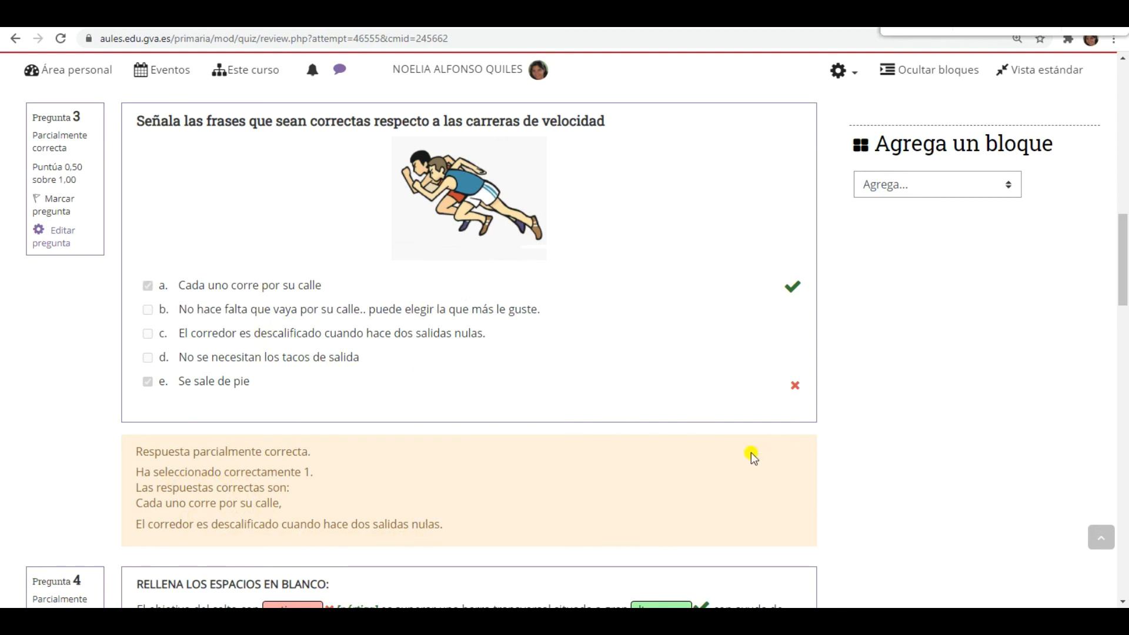
# Examine the corrections for the pole vault fill-in-the-blanks question and the hammer throw matching question, comparing the answers with the correct ones.
pyautogui.scroll(-5, 763, 358)
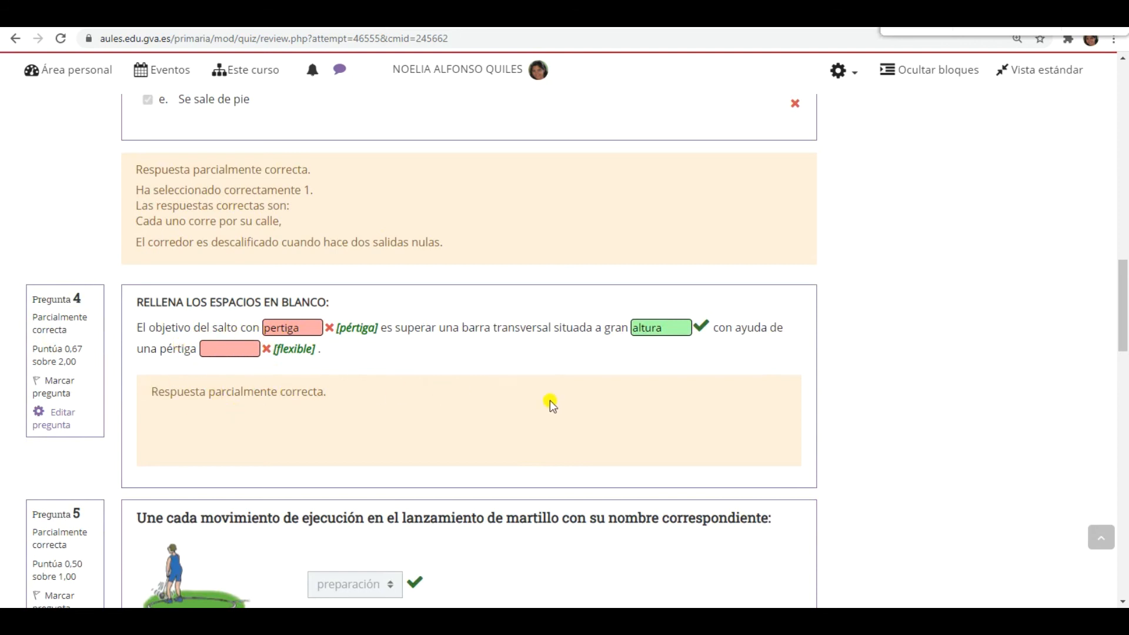
pyautogui.scroll(-5, 670, 379)
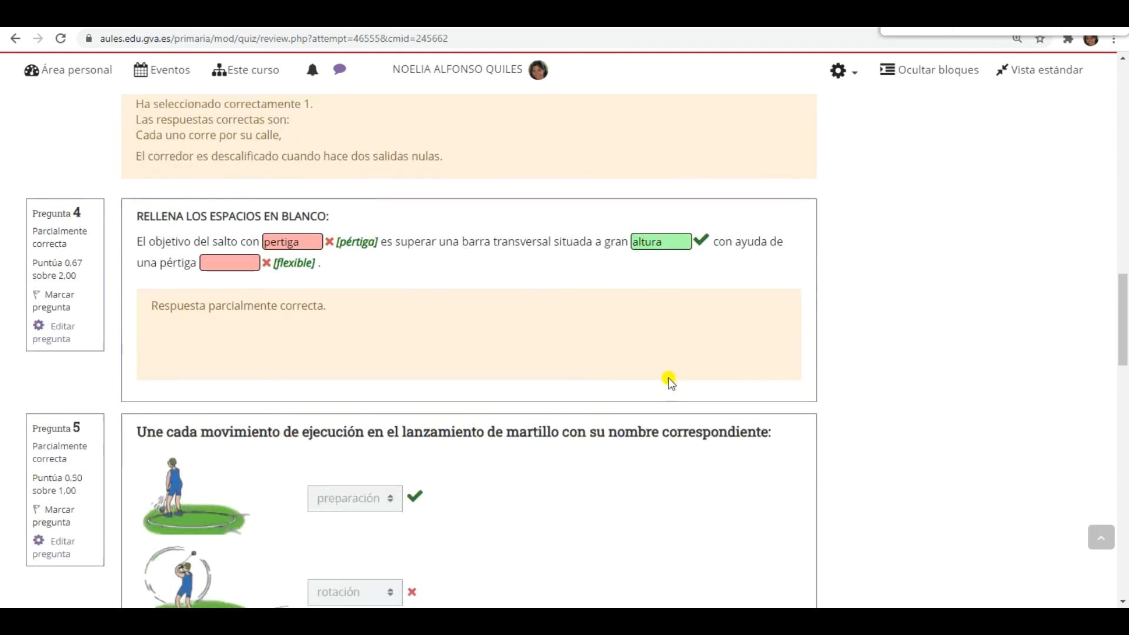
pyautogui.scroll(-1, 670, 385)
pyautogui.scroll(-2, 547, 325)
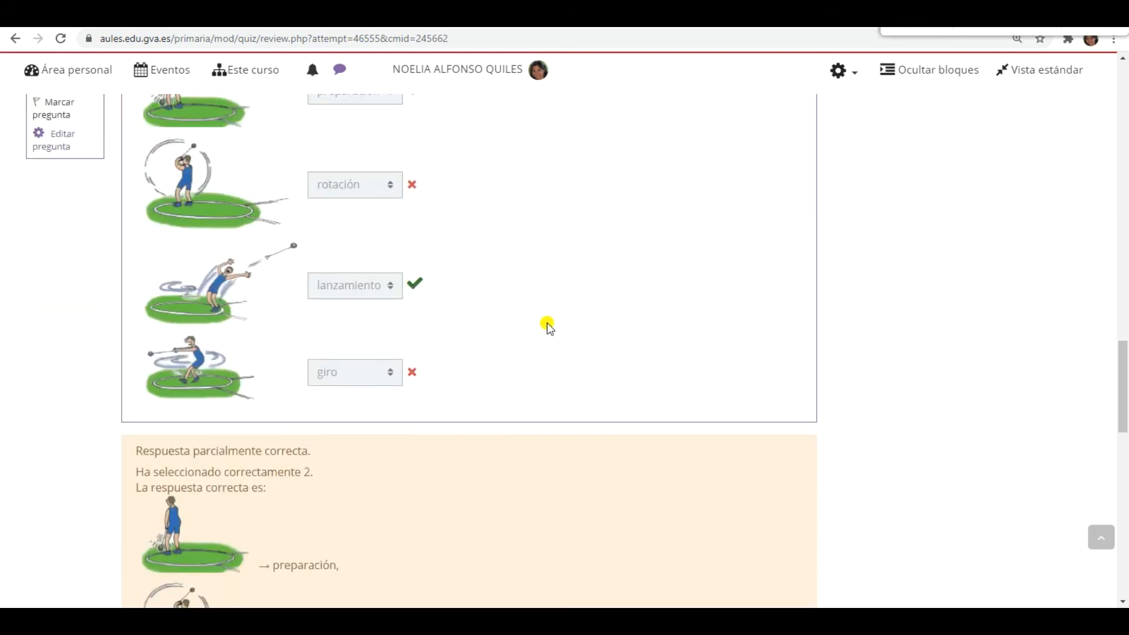
pyautogui.scroll(1, 524, 335)
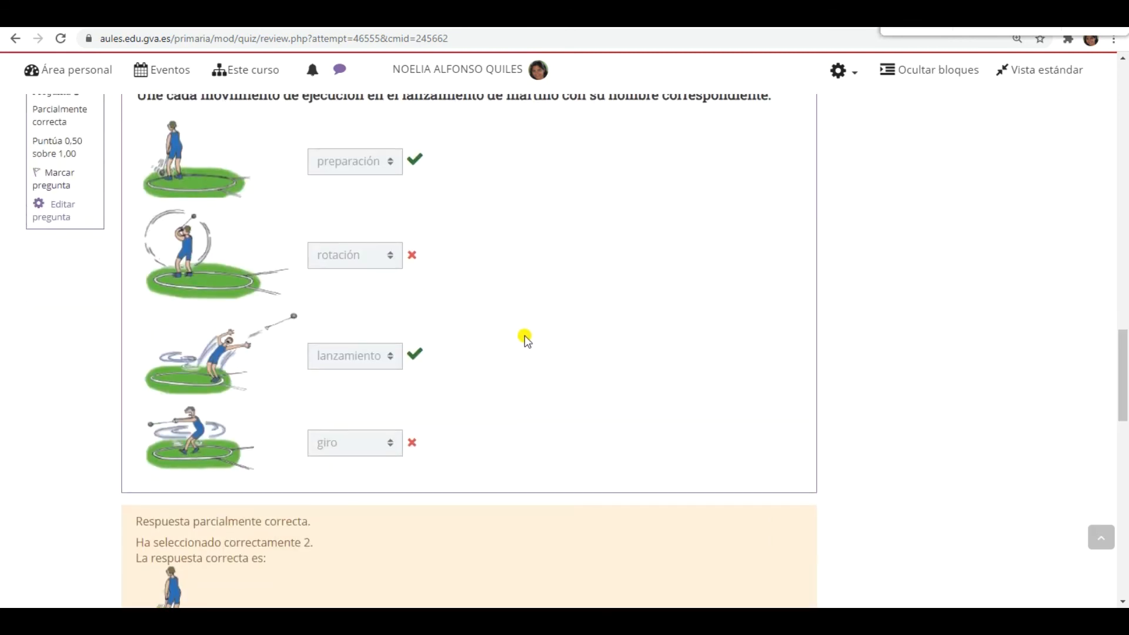
pyautogui.scroll(1, 499, 328)
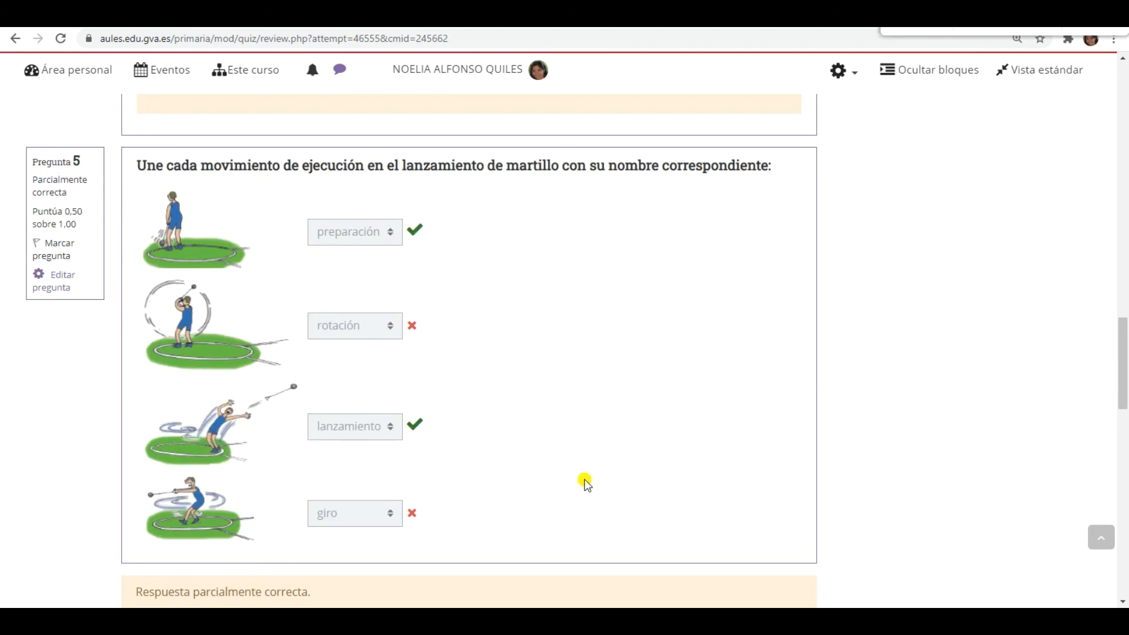
pyautogui.scroll(-6, 584, 478)
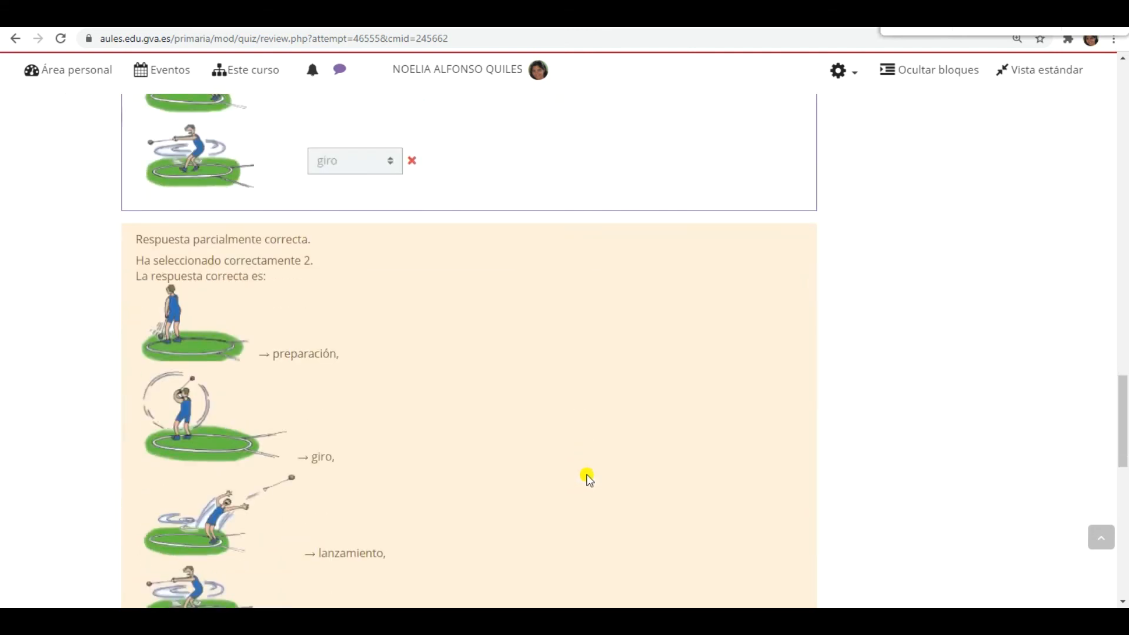
pyautogui.scroll(-4, 584, 475)
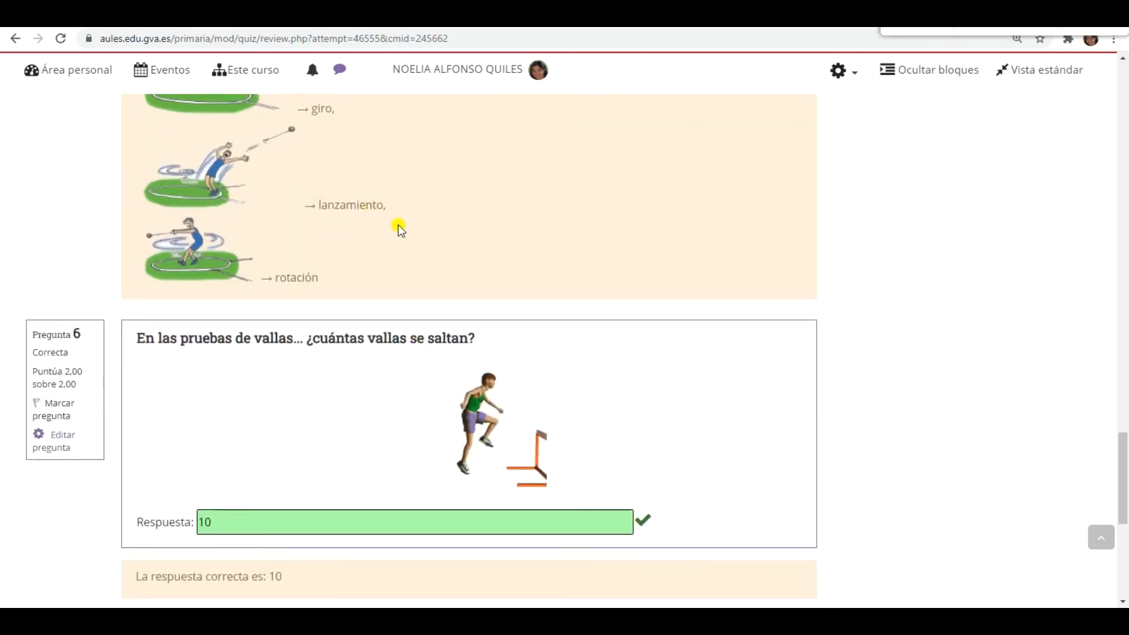
pyautogui.scroll(3, 397, 225)
pyautogui.scroll(-3, 468, 405)
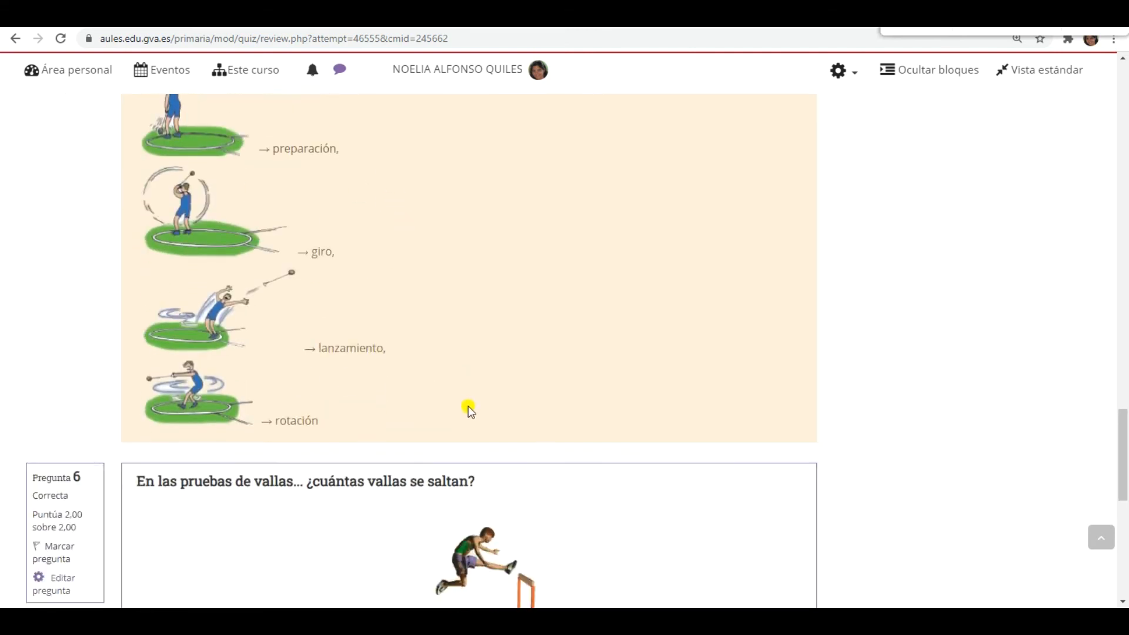
# Check the hurdles question's correction, then finish the review to reach the quiz's summary of previous attempts.
pyautogui.scroll(-1, 746, 421)
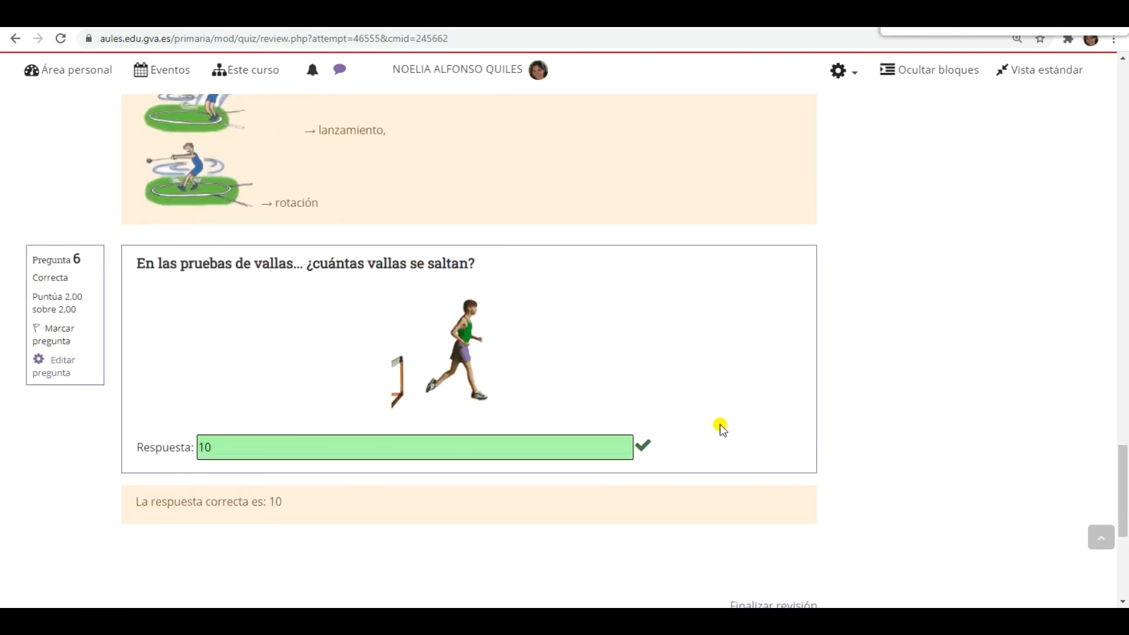
pyautogui.scroll(-2, 818, 541)
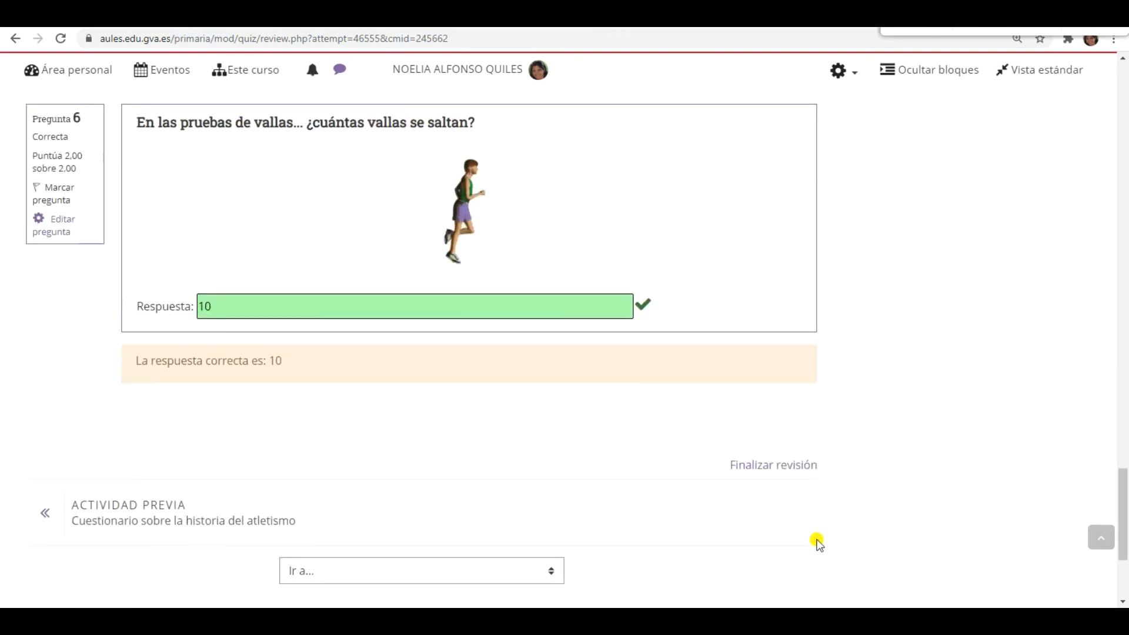
pyautogui.scroll(1, 819, 541)
pyautogui.click(790, 536)
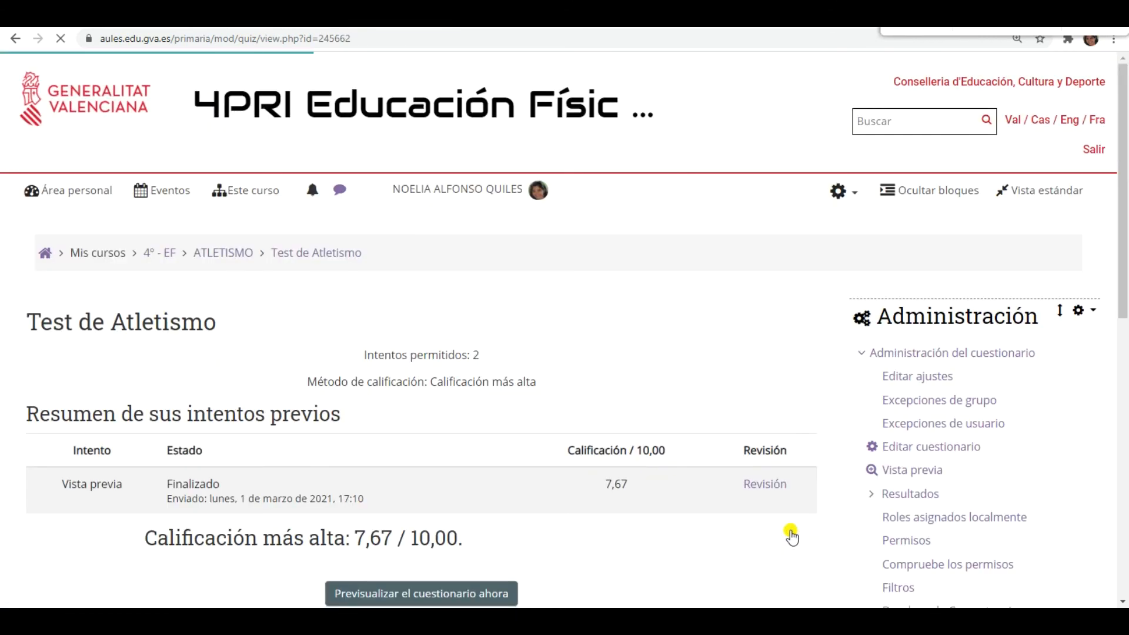
pyautogui.scroll(-1, 791, 536)
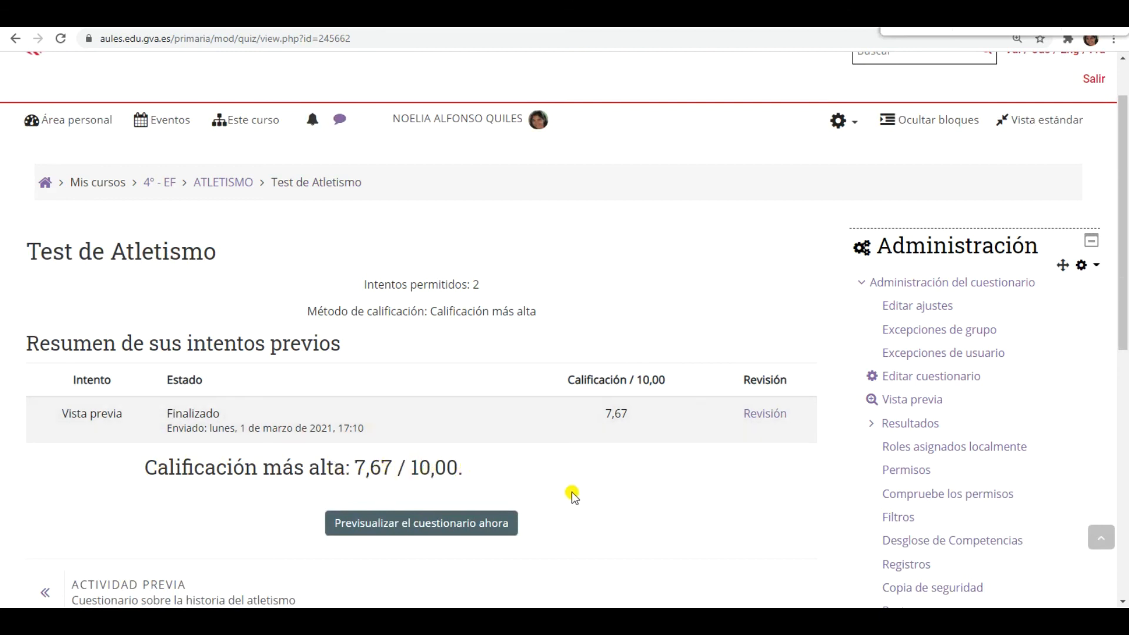
pyautogui.scroll(-2, 649, 497)
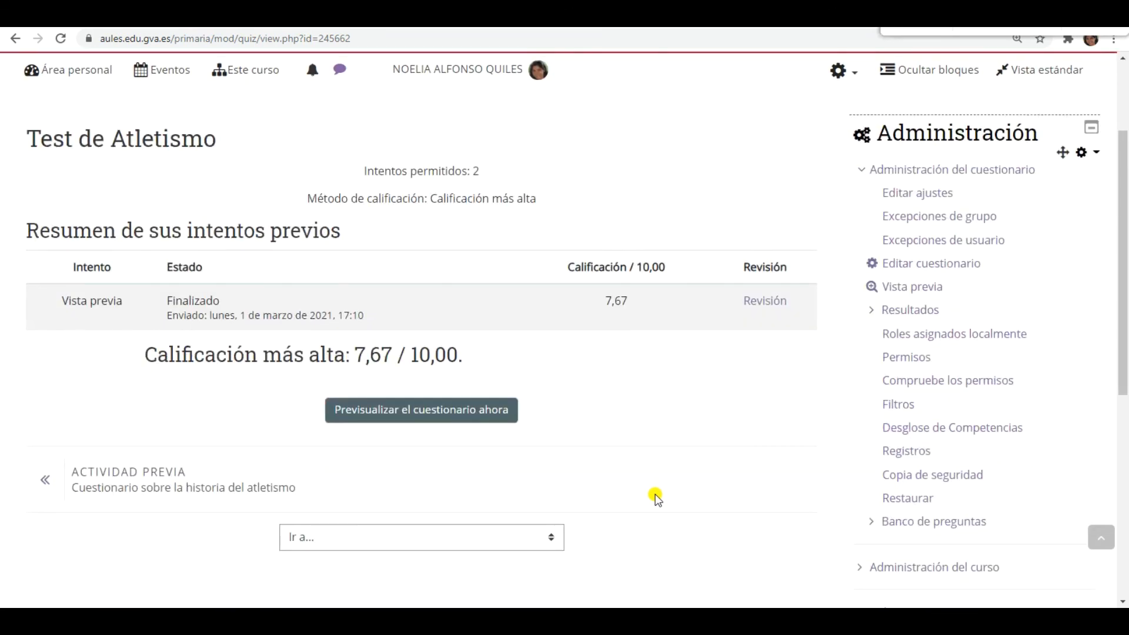